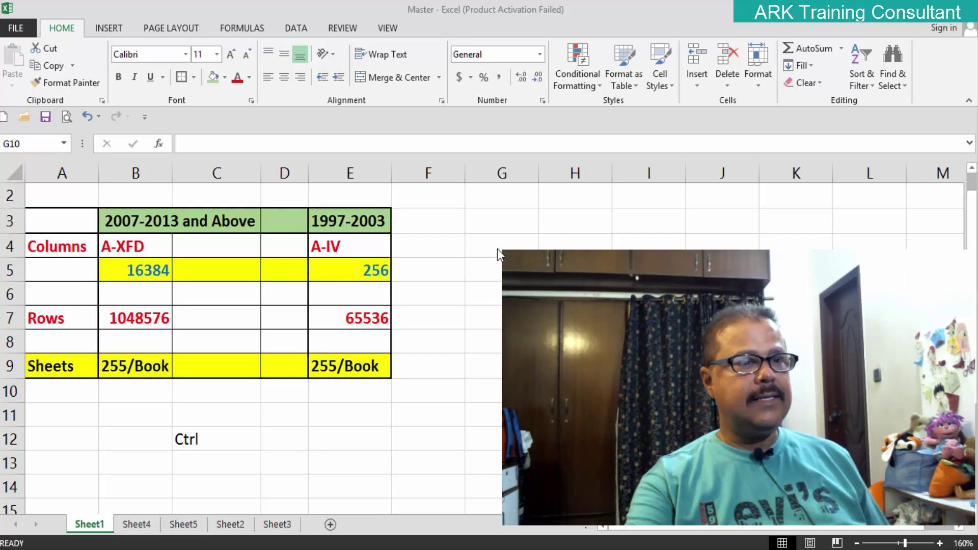
# Select the comparison table range, glance at the empty Sheet4 and return to Sheet1
pyautogui.moveTo(502, 249); pyautogui.dragTo(821, 442)
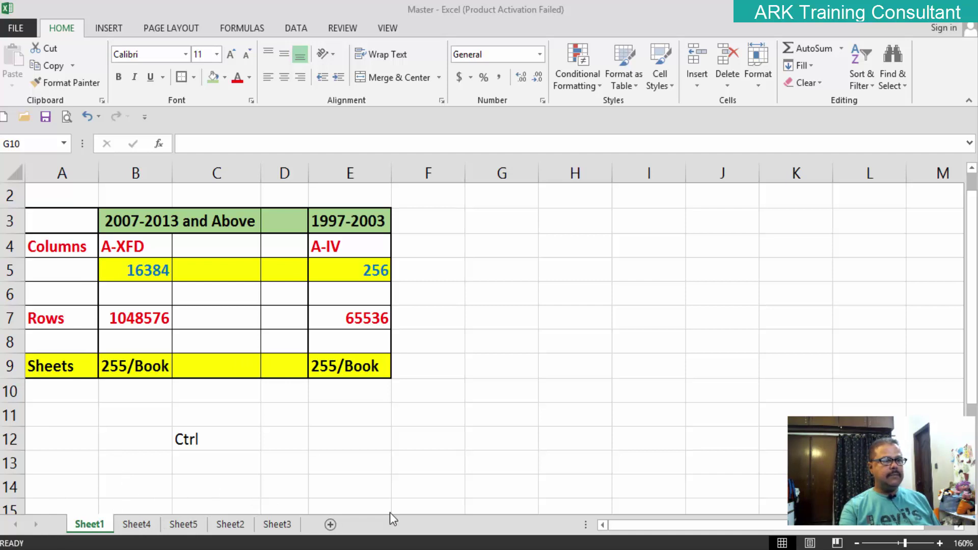
pyautogui.click(605, 529)
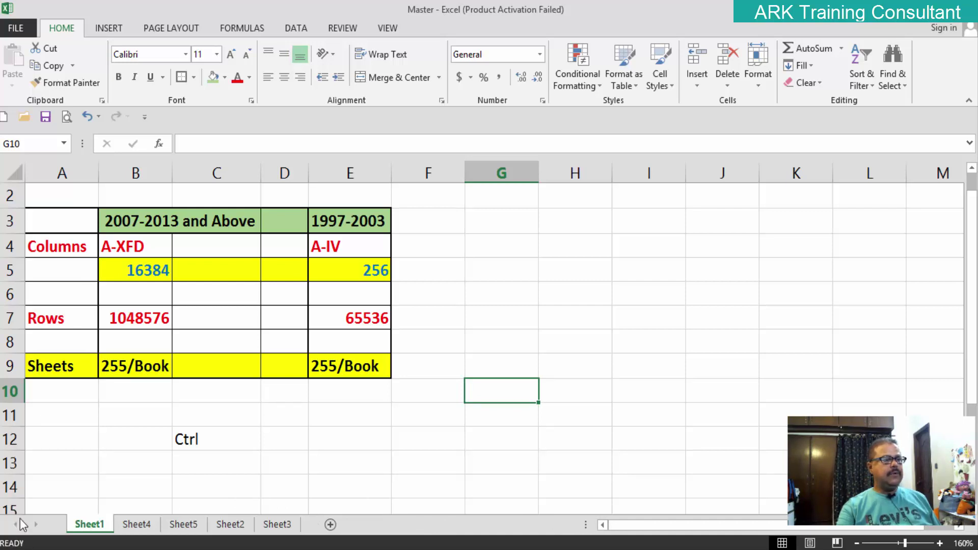
pyautogui.click(136, 524)
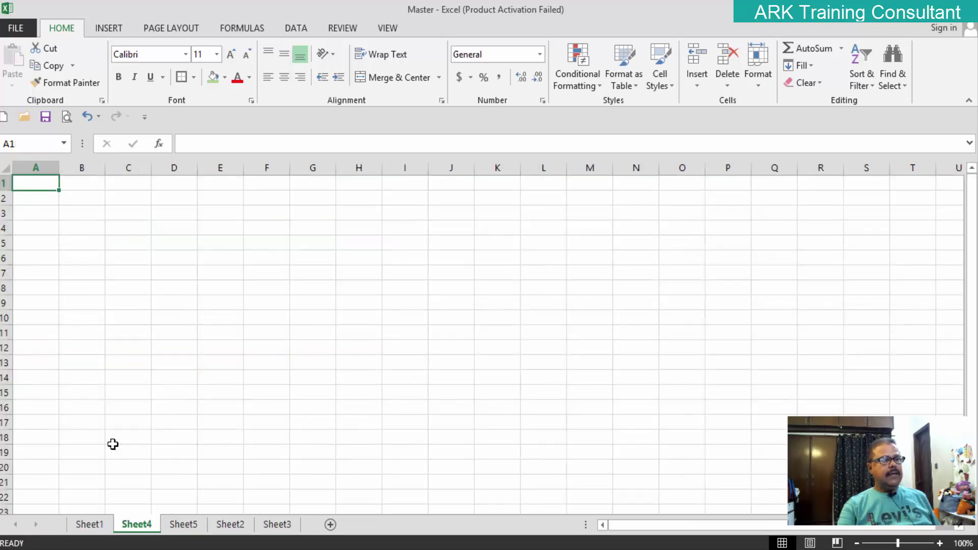
pyautogui.click(93, 526)
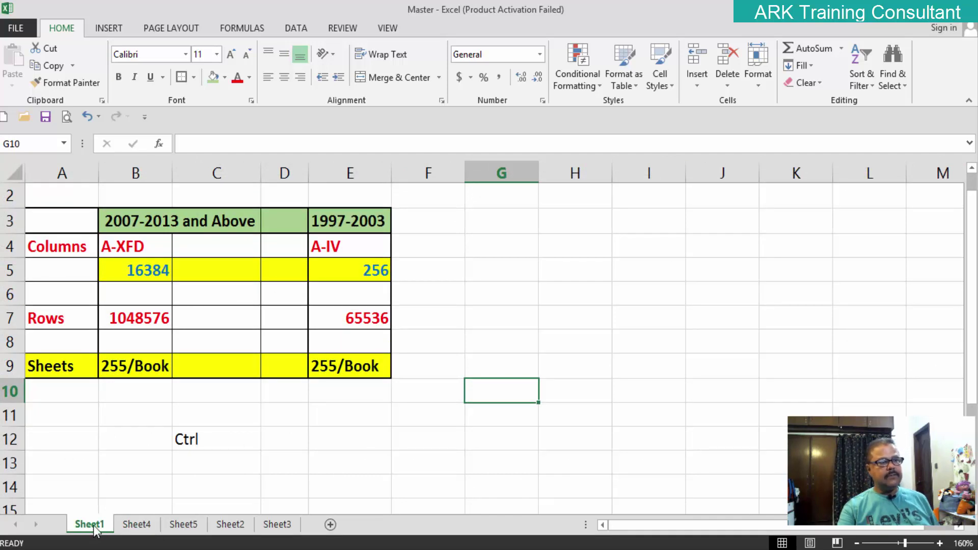
# Rename the Sheet1 tab to 'Intro'
pyautogui.doubleClick(94, 525)
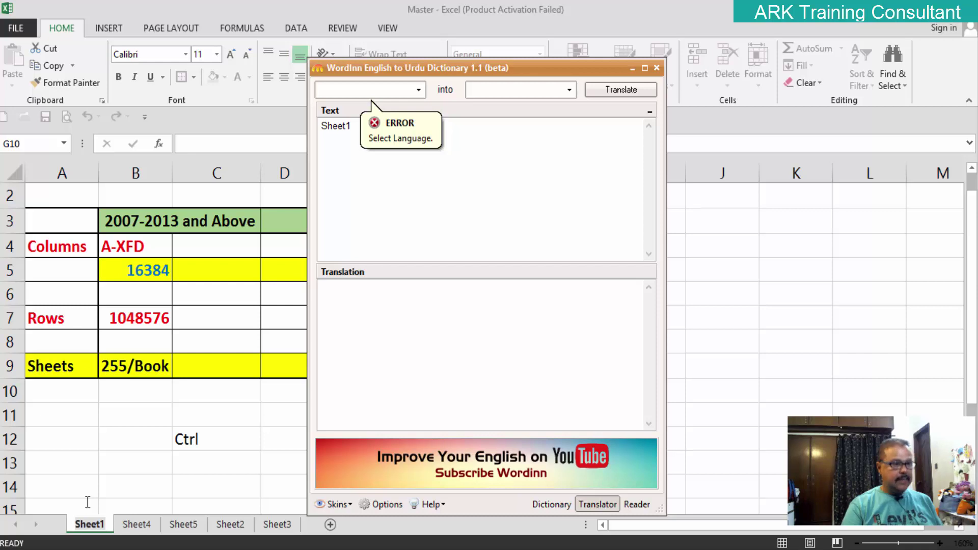
pyautogui.click(656, 67)
pyautogui.write('I')
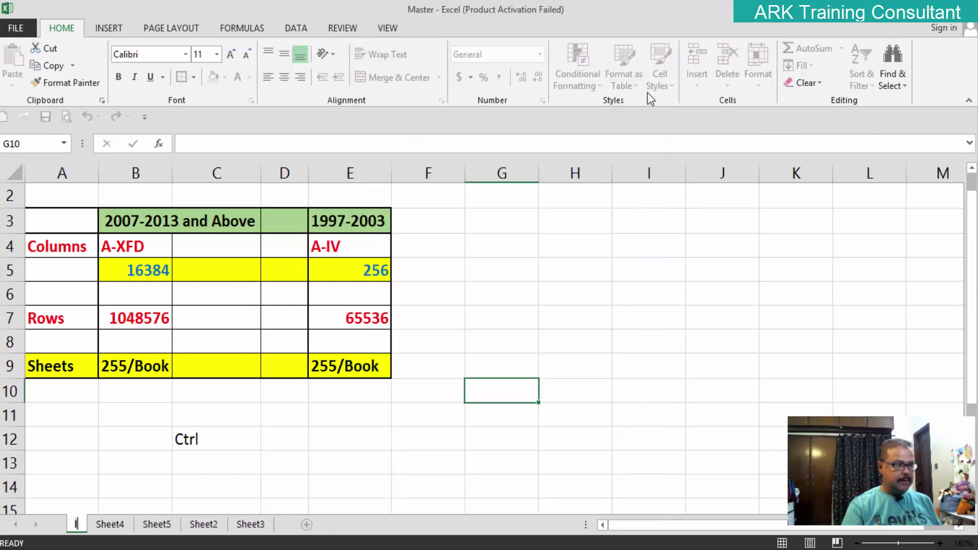
pyautogui.write('nt')
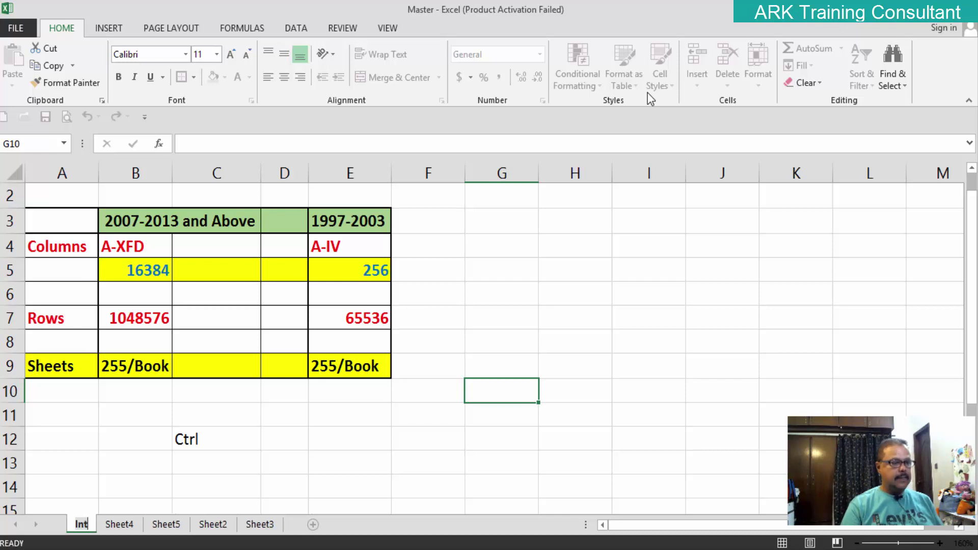
pyautogui.write('ro')
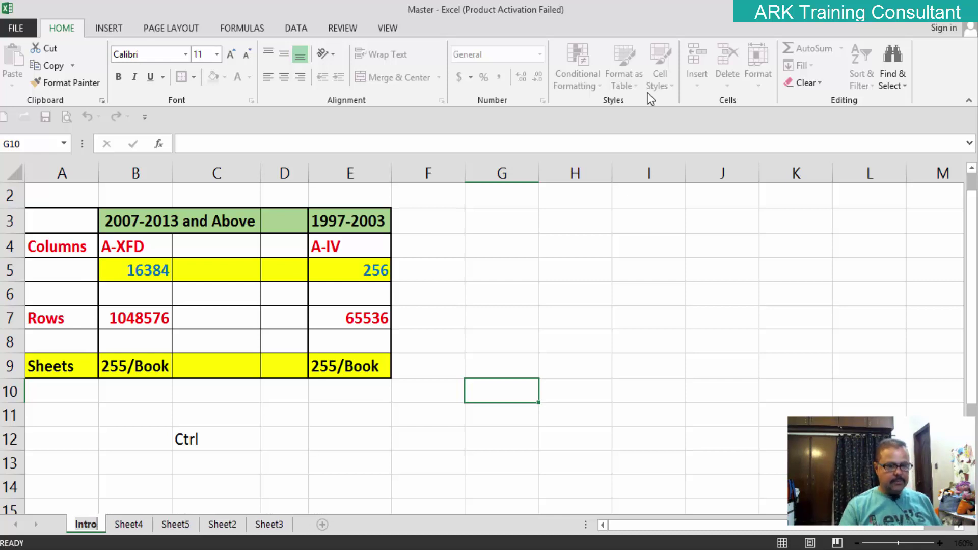
pyautogui.click(277, 473)
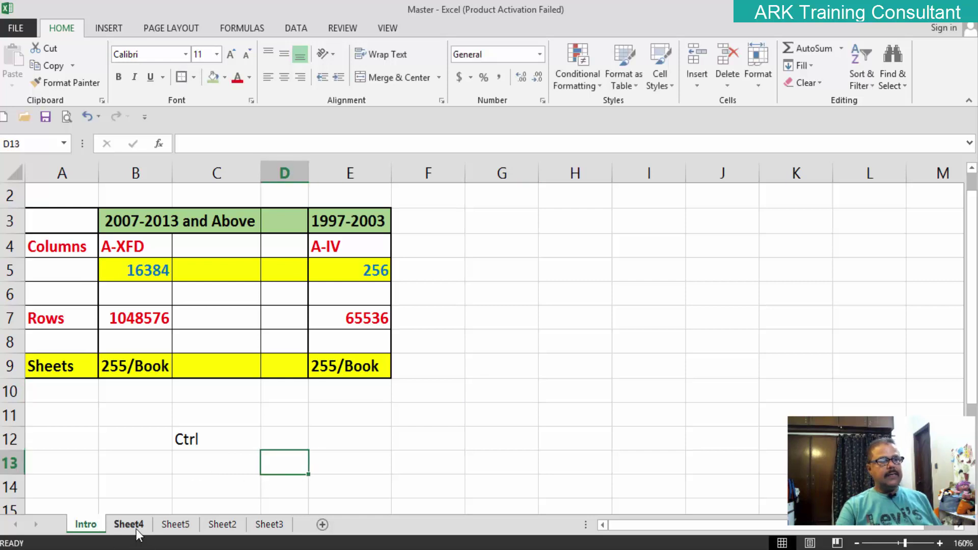
# Rename Sheet4 to 'Basic Sheet', then bring up the SYMPDC workbook's BASIC scores table
pyautogui.click(136, 528)
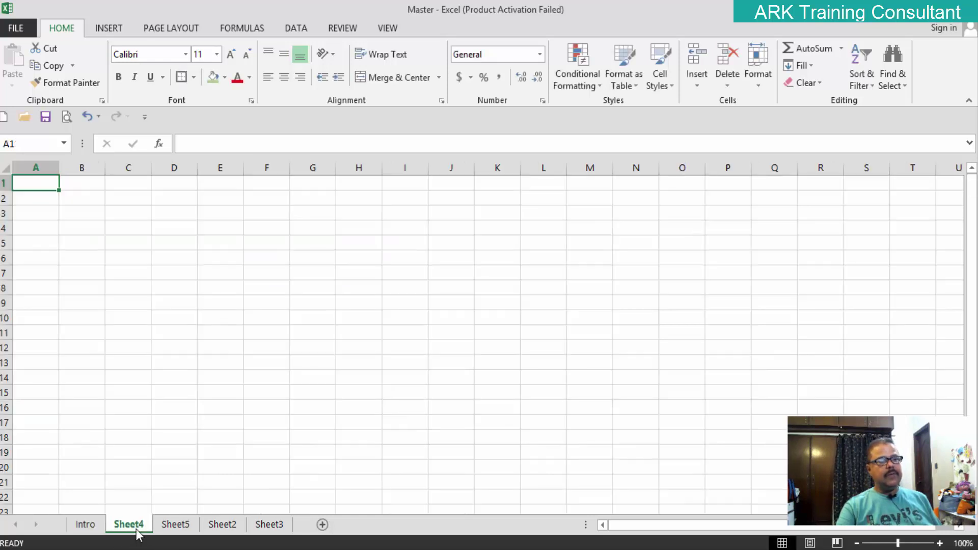
pyautogui.doubleClick(134, 527)
pyautogui.write('Basic')
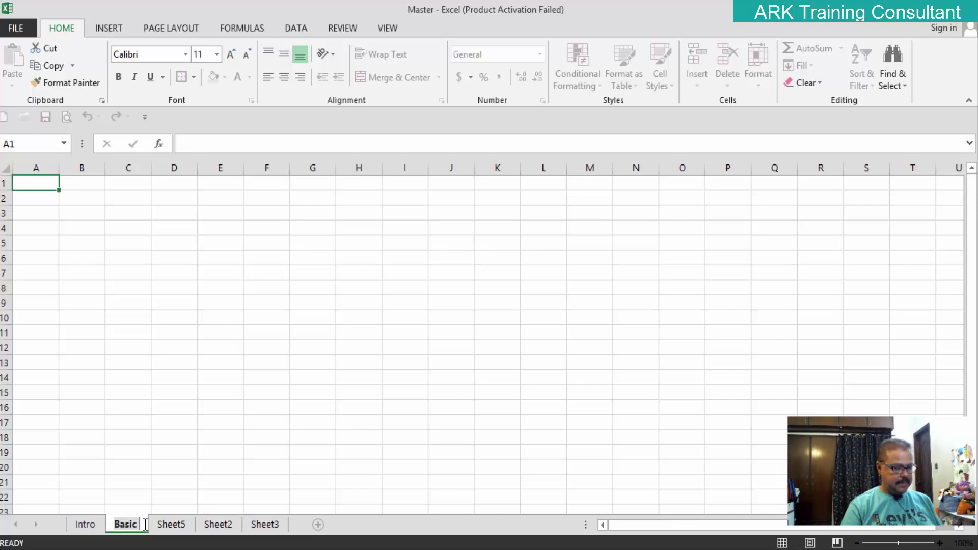
pyautogui.write(' Sheet')
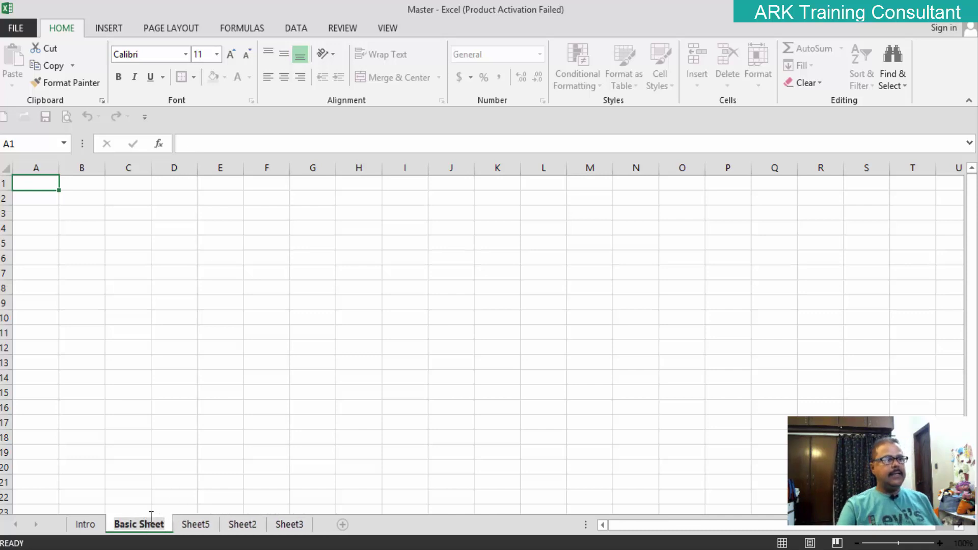
pyautogui.click(255, 425)
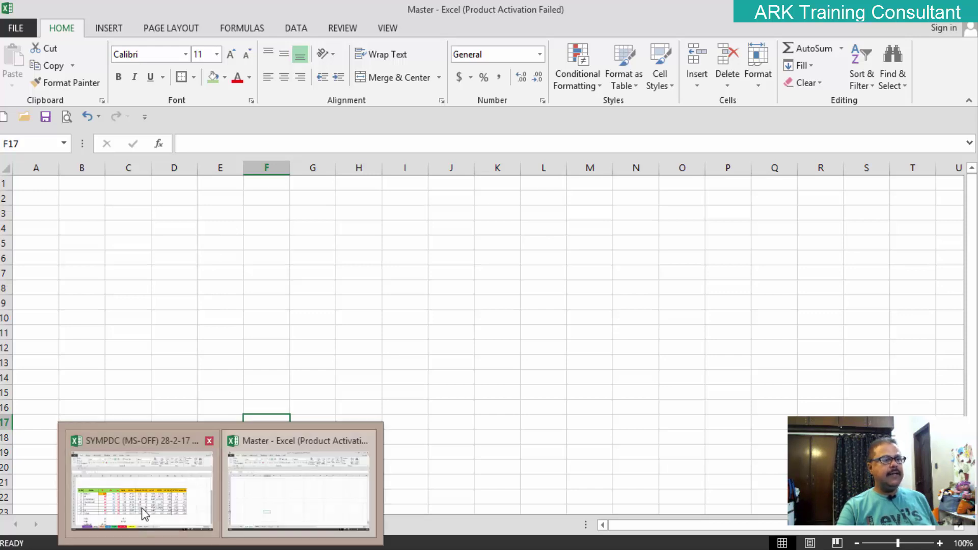
pyautogui.click(141, 509)
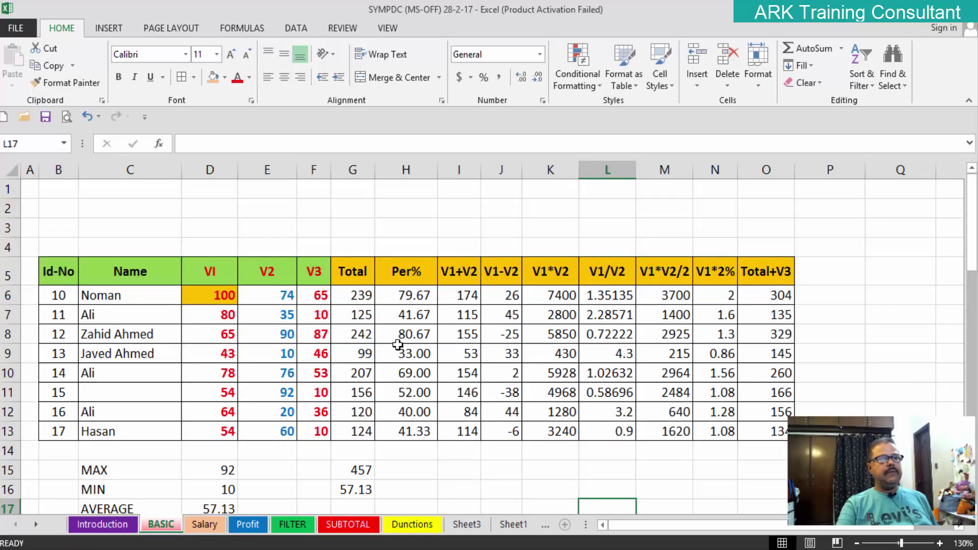
pyautogui.scroll(-1, 397, 344)
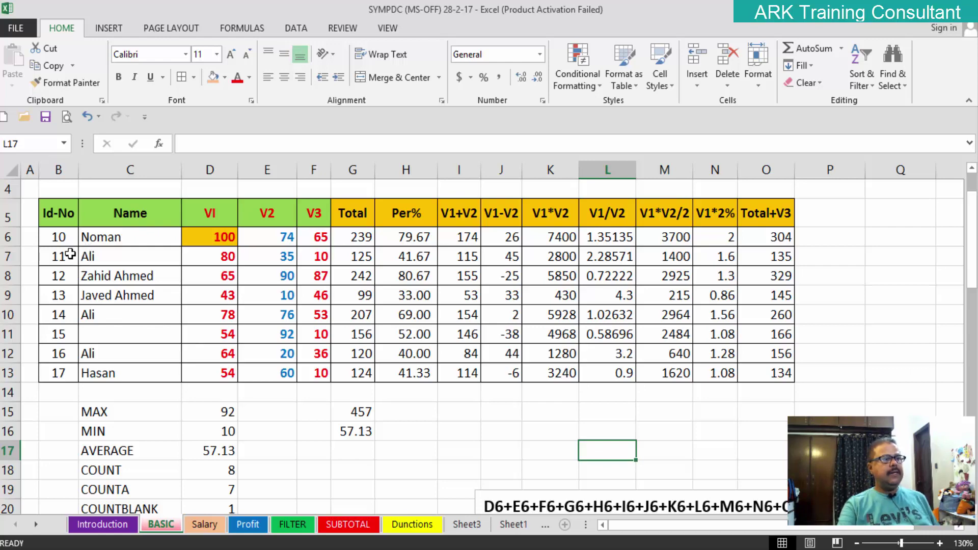
pyautogui.scroll(1, 70, 254)
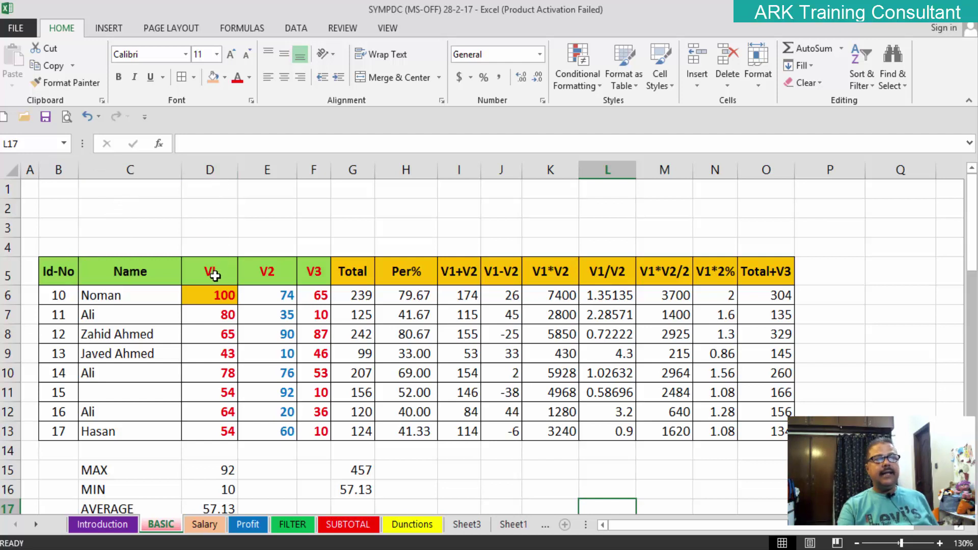
pyautogui.click(214, 275)
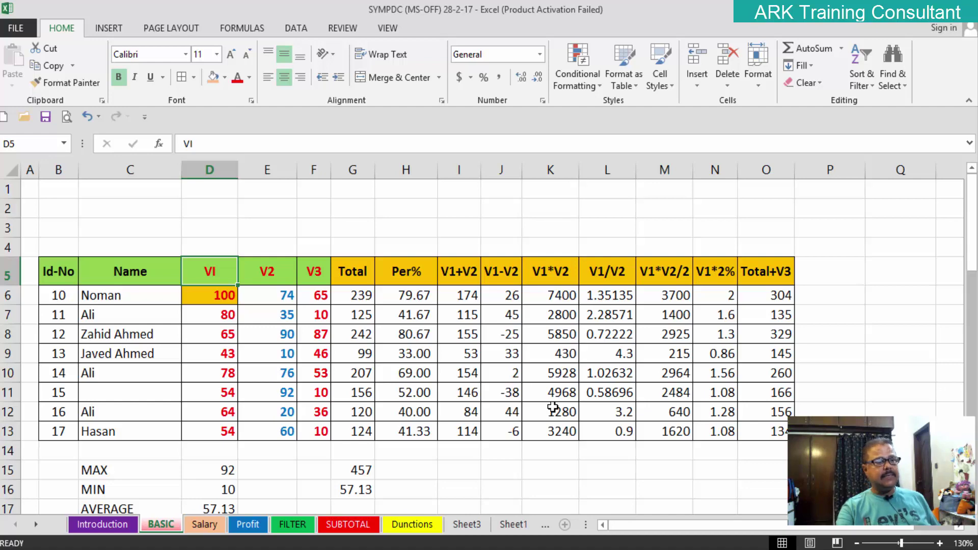
# Scroll down through the BASIC sheet's eight-row marks table and back to the top
pyautogui.scroll(-2, 553, 407)
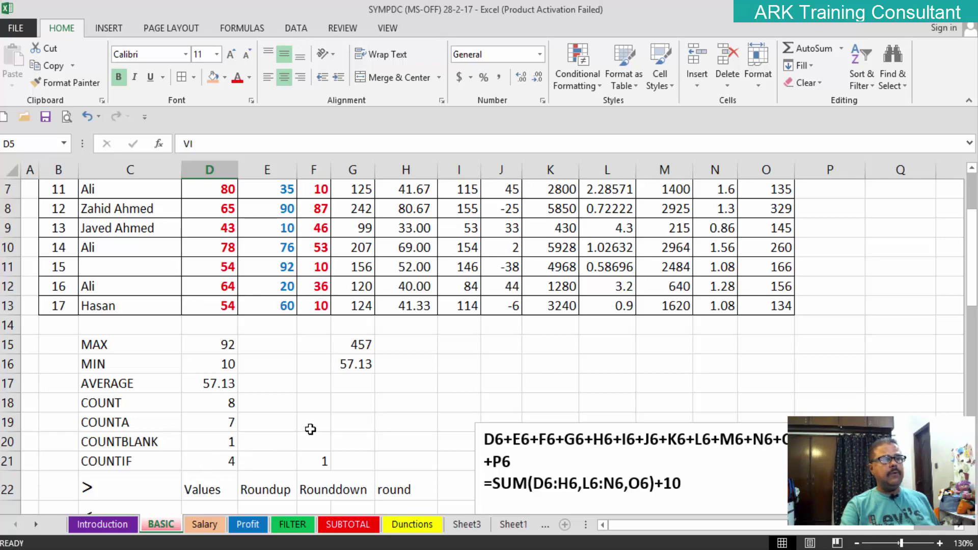
pyautogui.scroll(1, 324, 425)
pyautogui.scroll(1, 325, 426)
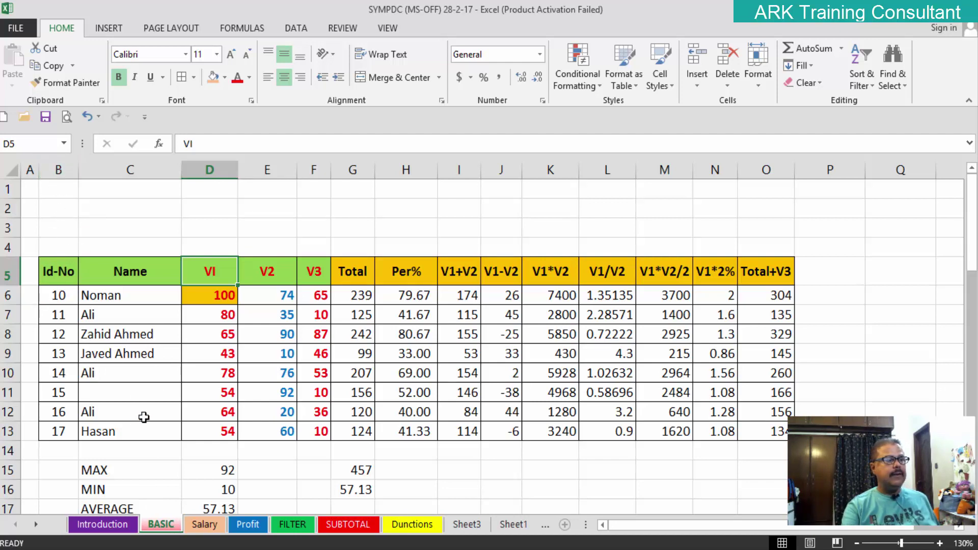
# Open the Salary sheet and check its tab menu and insert options without changing anything
pyautogui.click(206, 525)
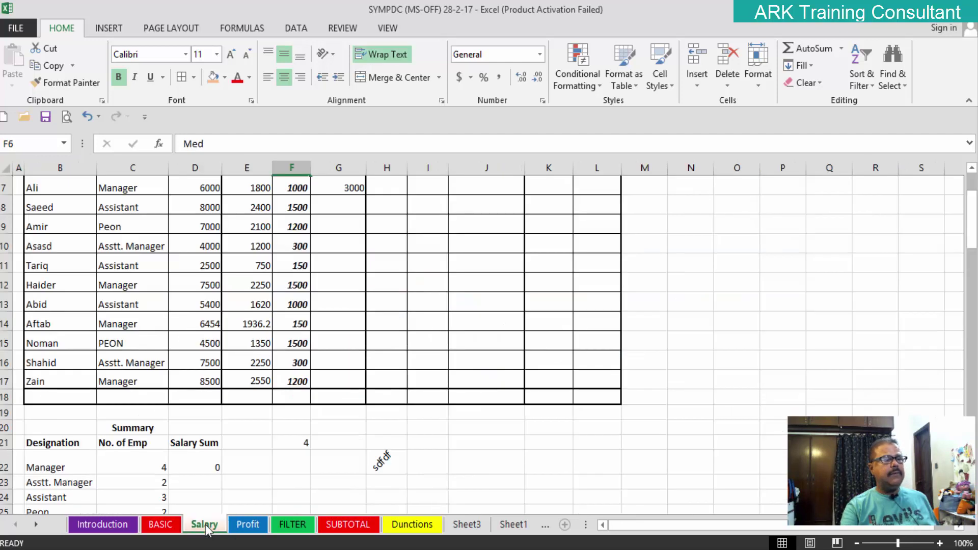
pyautogui.rightClick(208, 529)
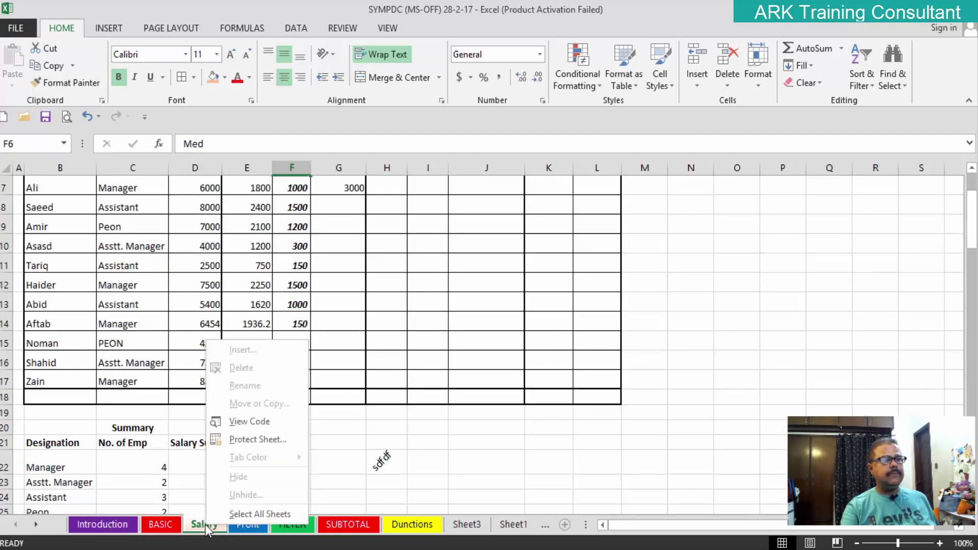
pyautogui.click(207, 530)
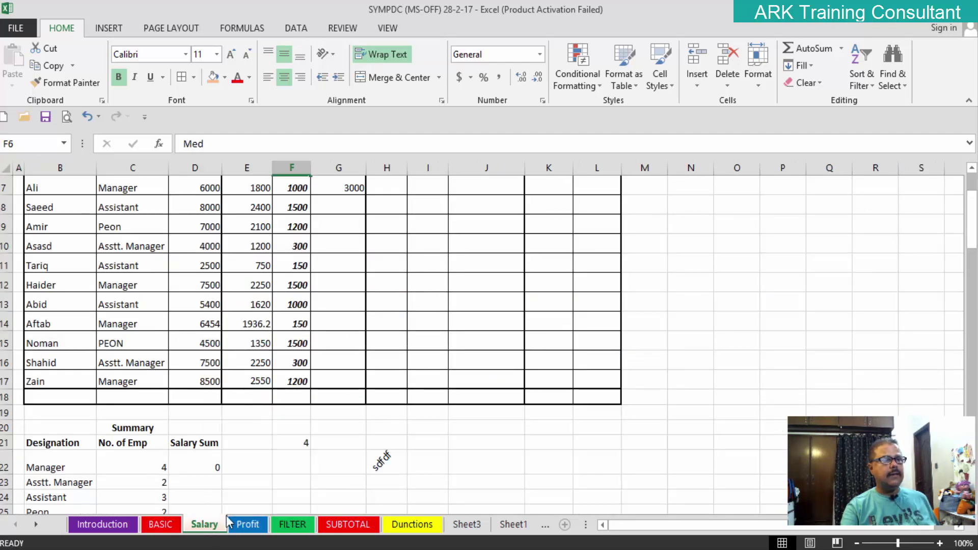
pyautogui.click(699, 88)
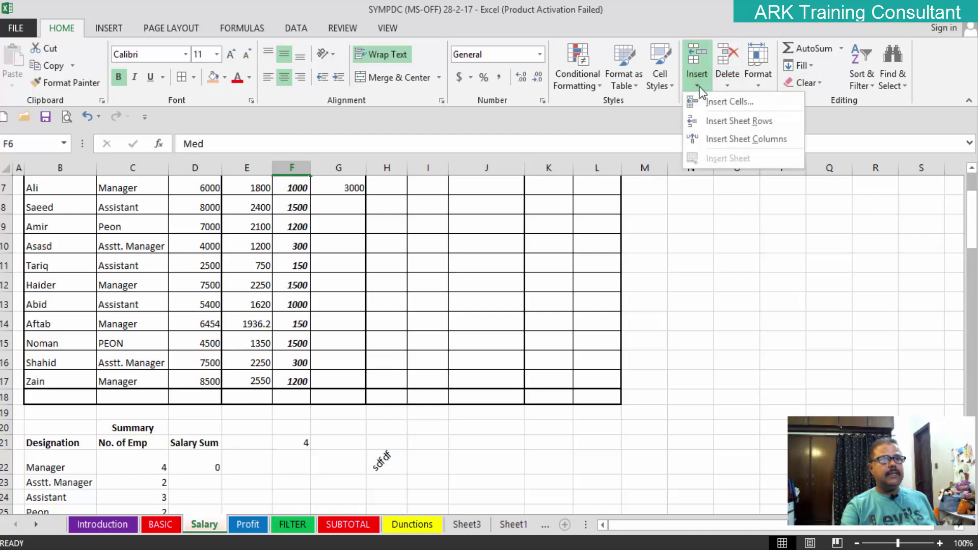
pyautogui.click(677, 297)
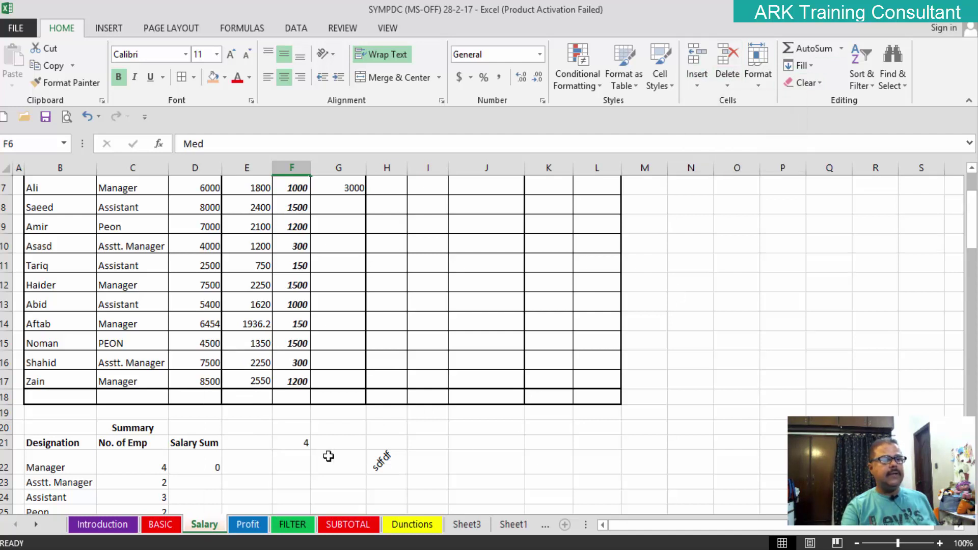
# Return to BASIC, then switch to the Master workbook and select cell B5 on Basic Sheet
pyautogui.click(159, 530)
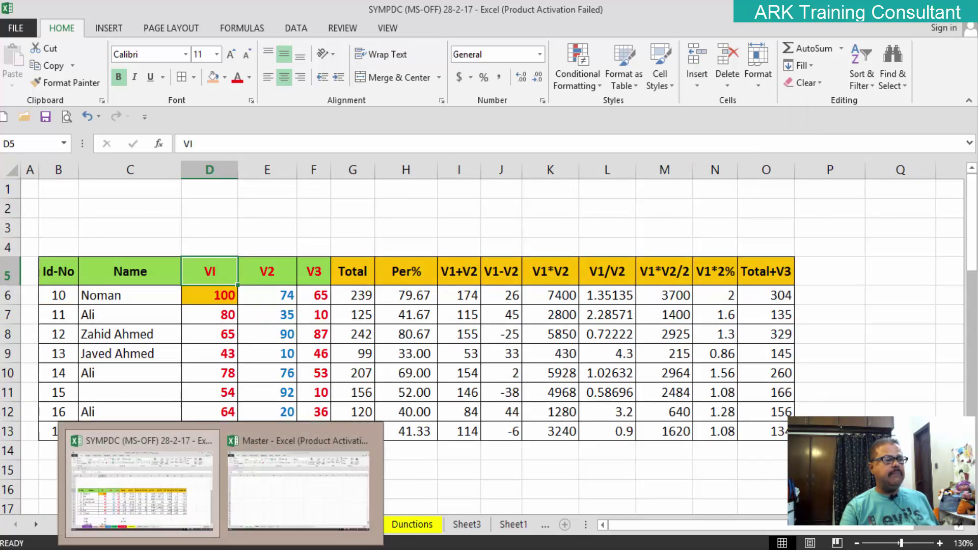
pyautogui.click(296, 514)
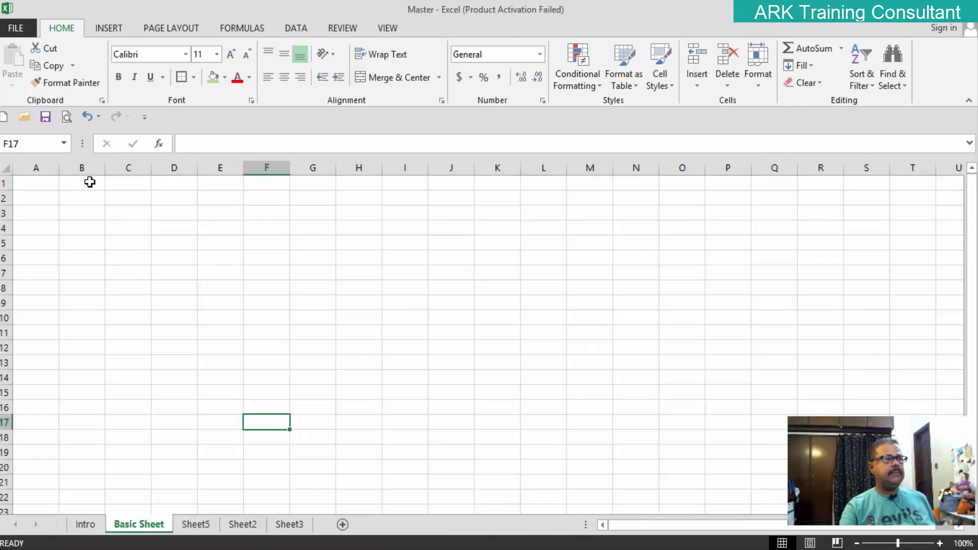
pyautogui.click(78, 245)
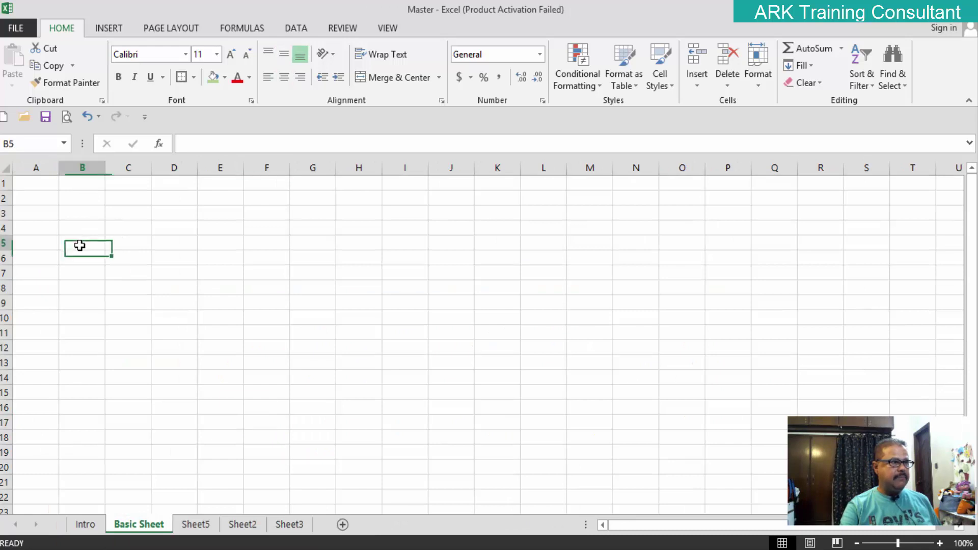
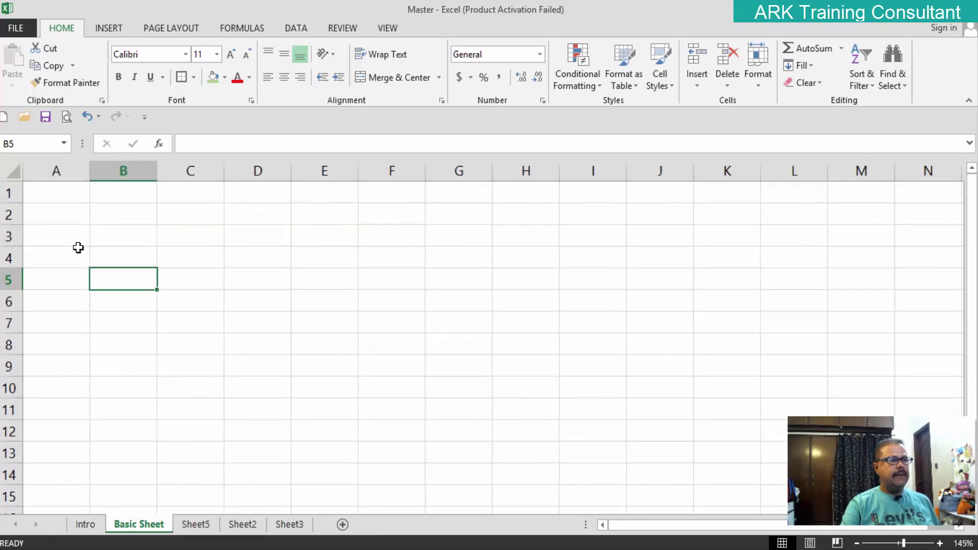
# Enter the headings Id-No, Name, V1, V2 and V3 across B5:F5, and start the Total heading
pyautogui.write('I')
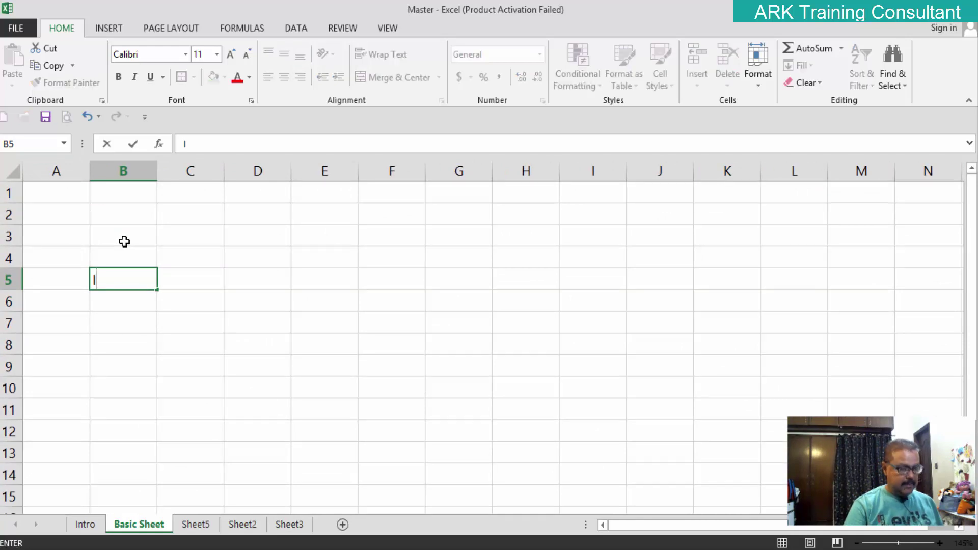
pyautogui.write('d-No')
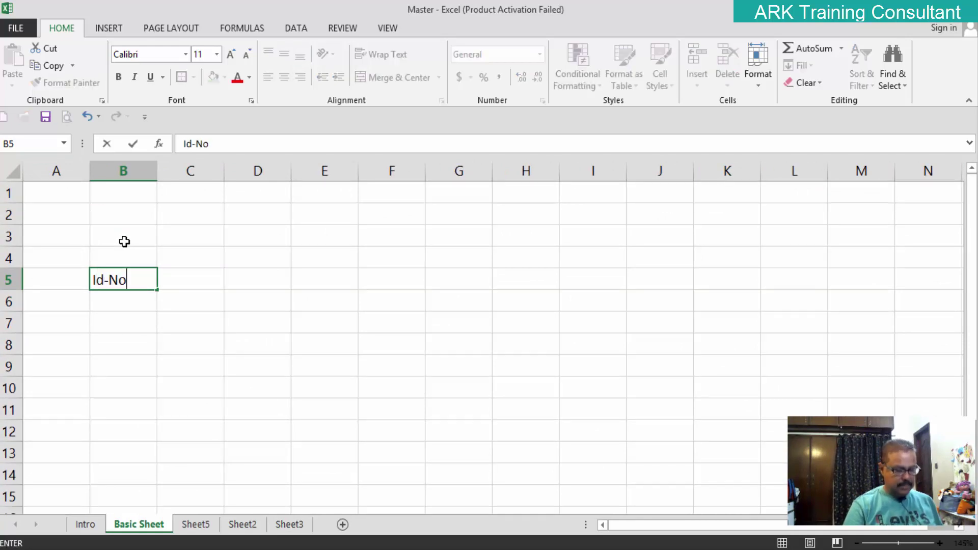
pyautogui.press('Tab')
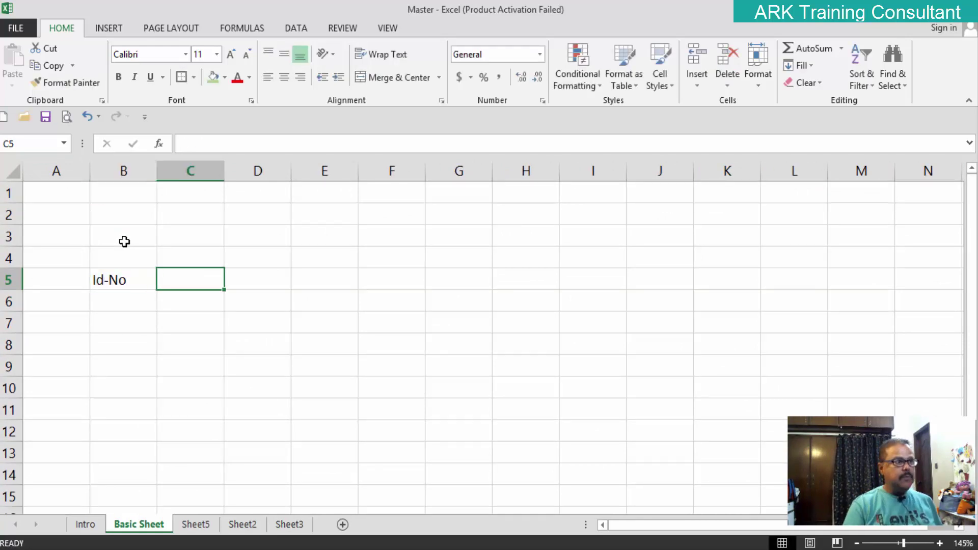
pyautogui.write('Name')
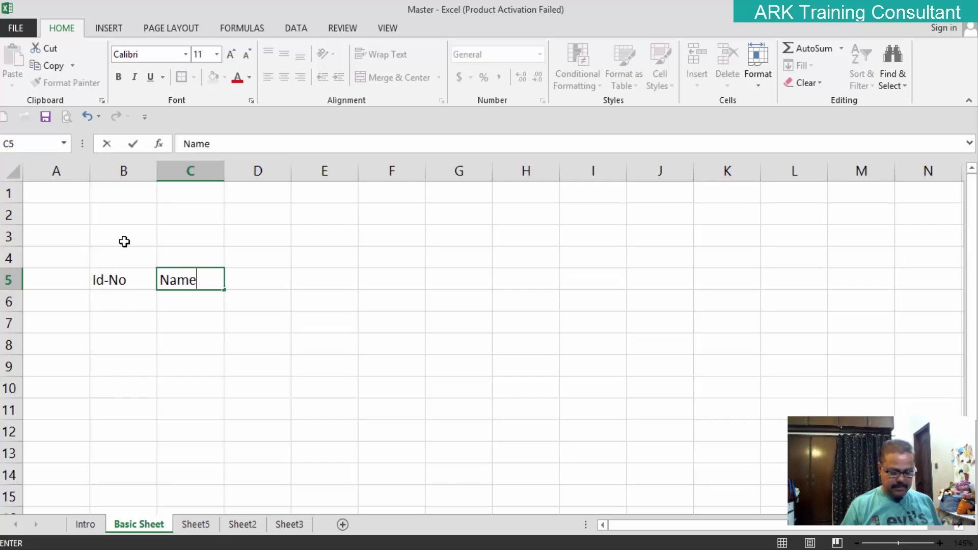
pyautogui.press('Tab')
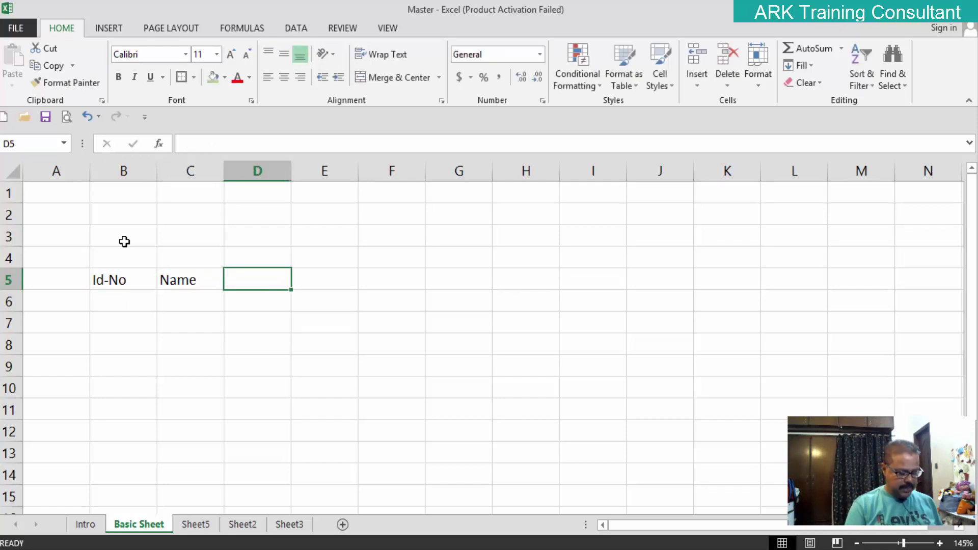
pyautogui.write('Vi')
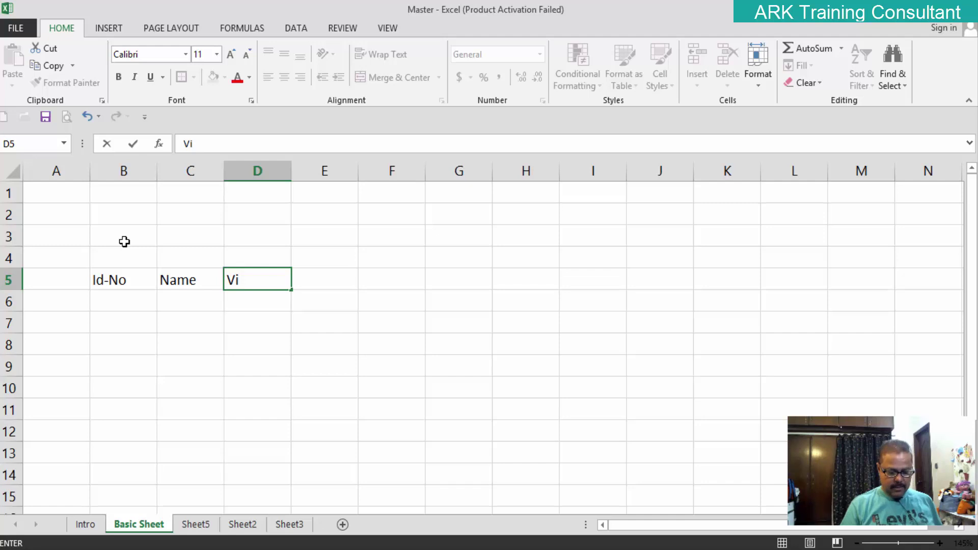
pyautogui.write('1')
pyautogui.press('Tab')
pyautogui.write('V2')
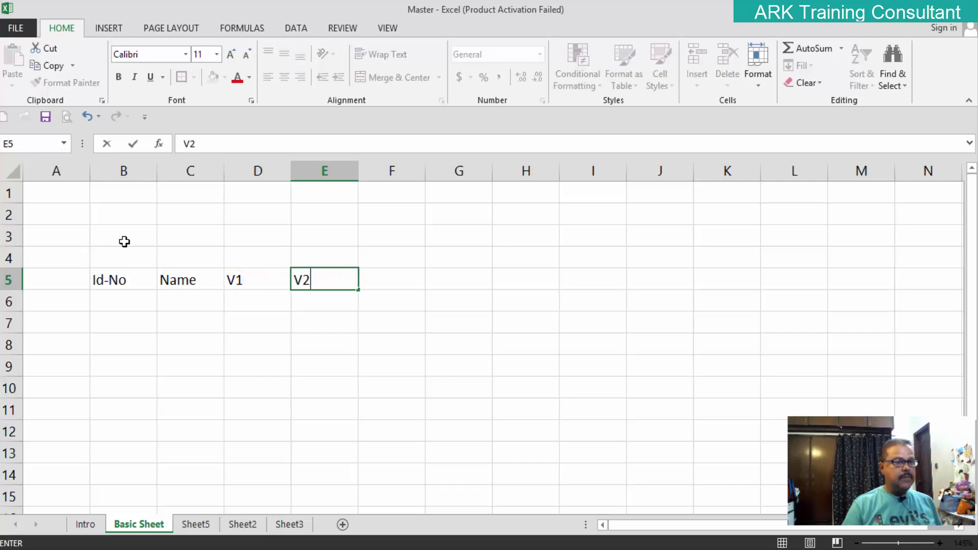
pyautogui.press('Tab')
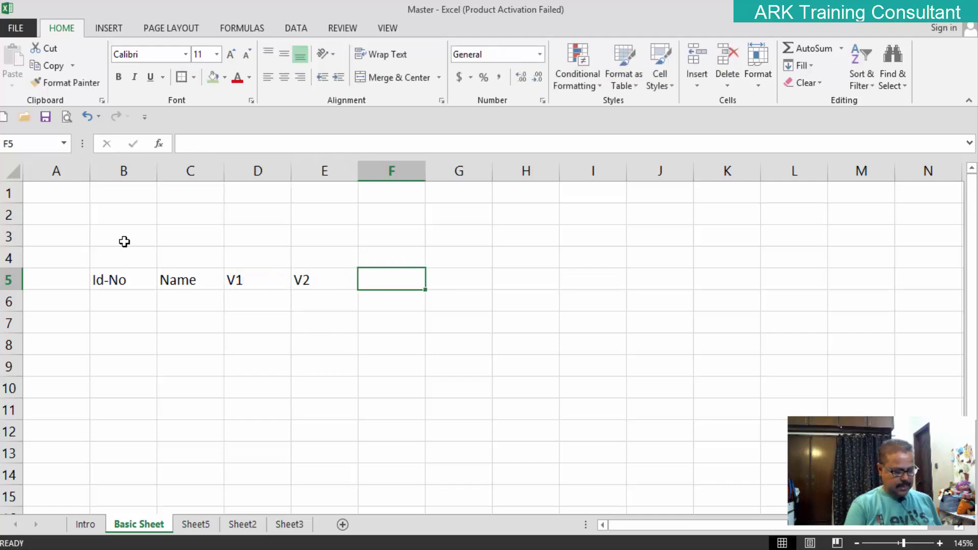
pyautogui.write('V3')
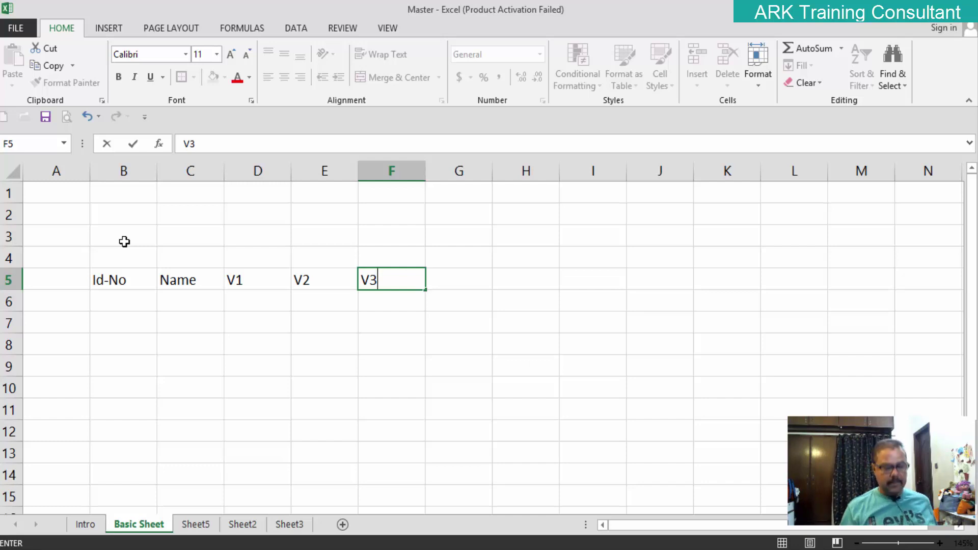
pyautogui.press('Tab')
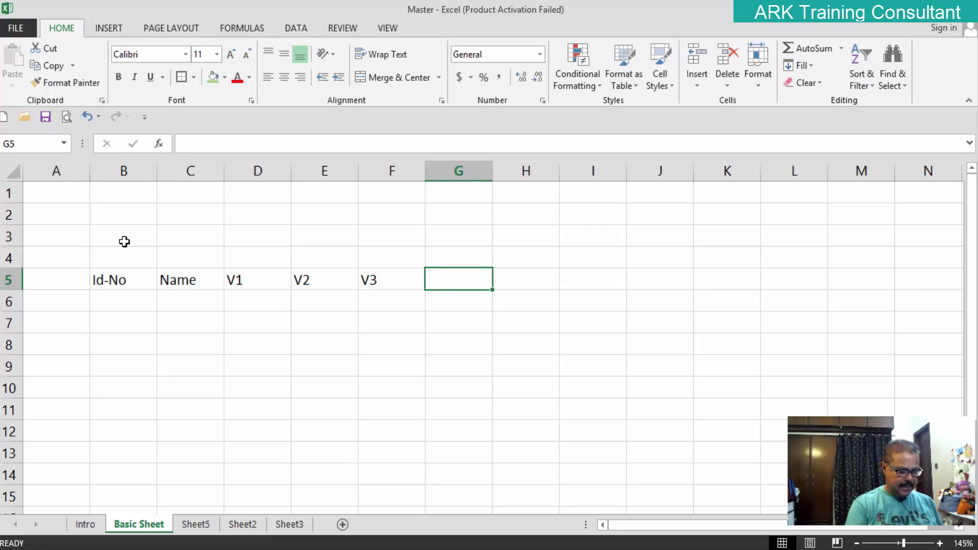
pyautogui.write('Total')
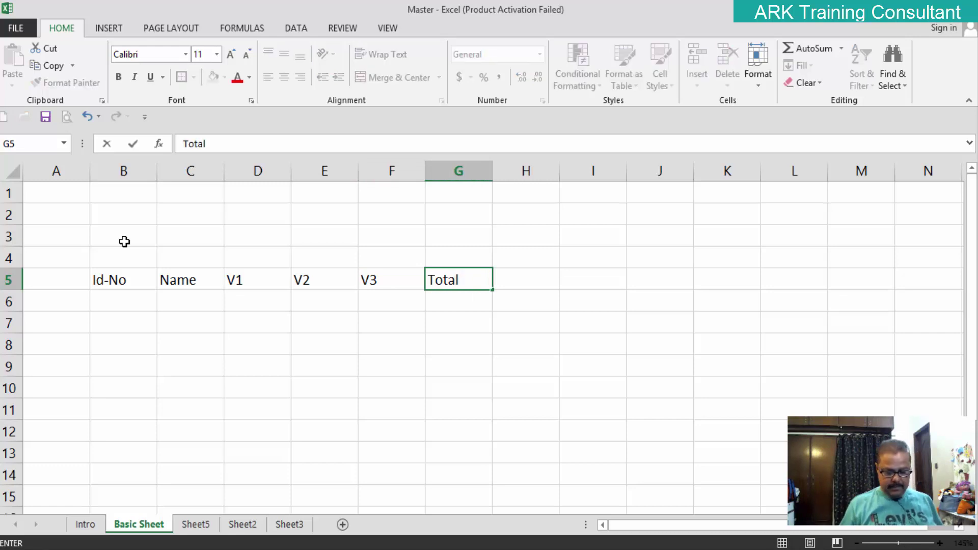
# Confirm Total and add the headings Per%, V1+V2, V1-V2 and V1*V2 in row 5
pyautogui.press('Tab')
pyautogui.write('P')
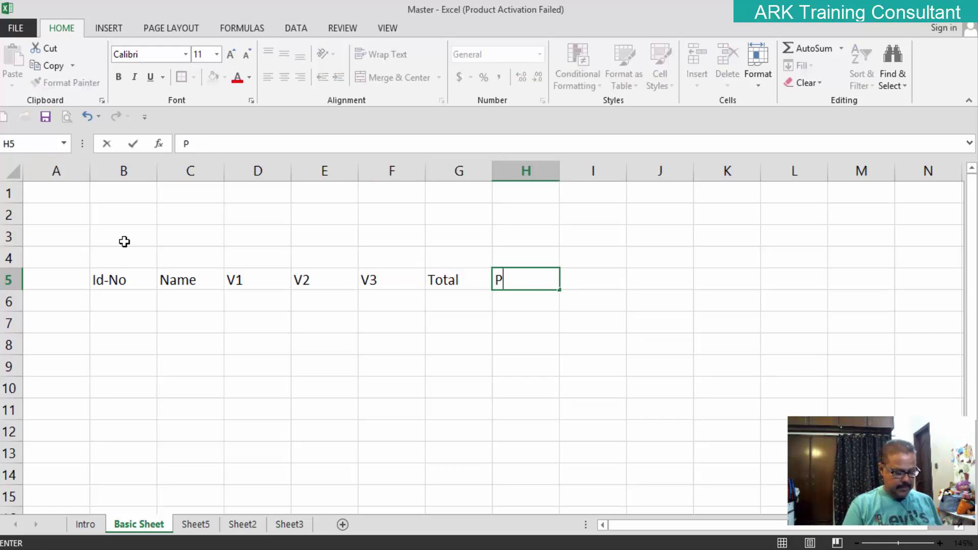
pyautogui.write('er%')
pyautogui.press('Tab')
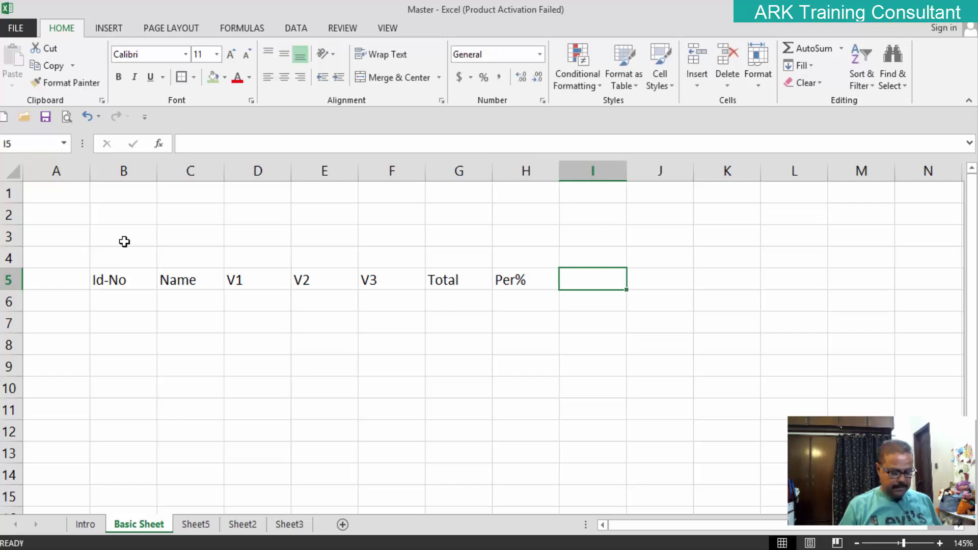
pyautogui.write('V1+')
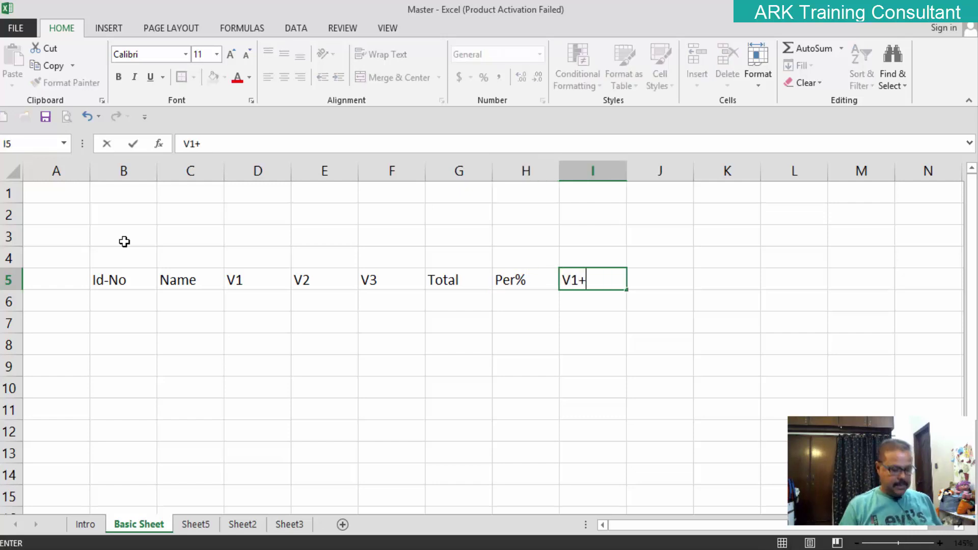
pyautogui.write('V2')
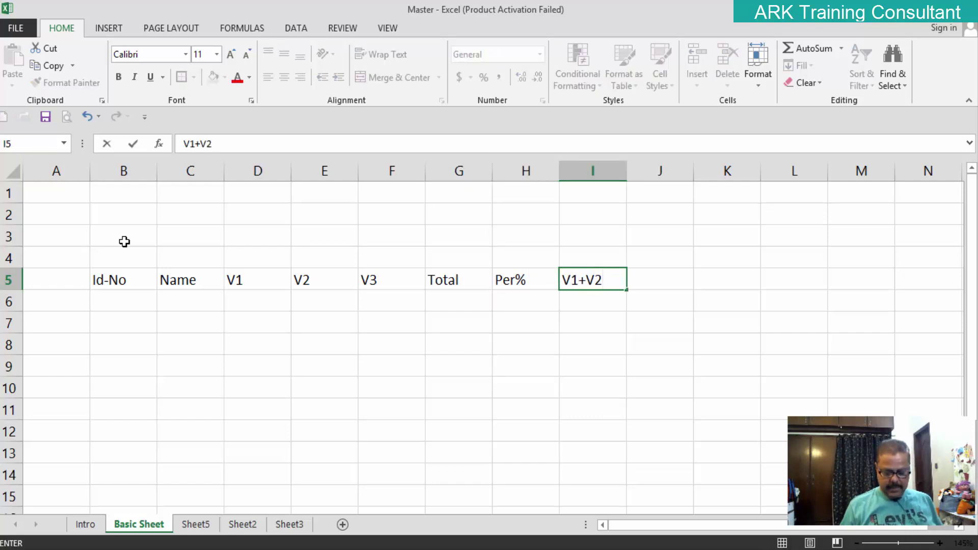
pyautogui.press('Tab')
pyautogui.write('V1')
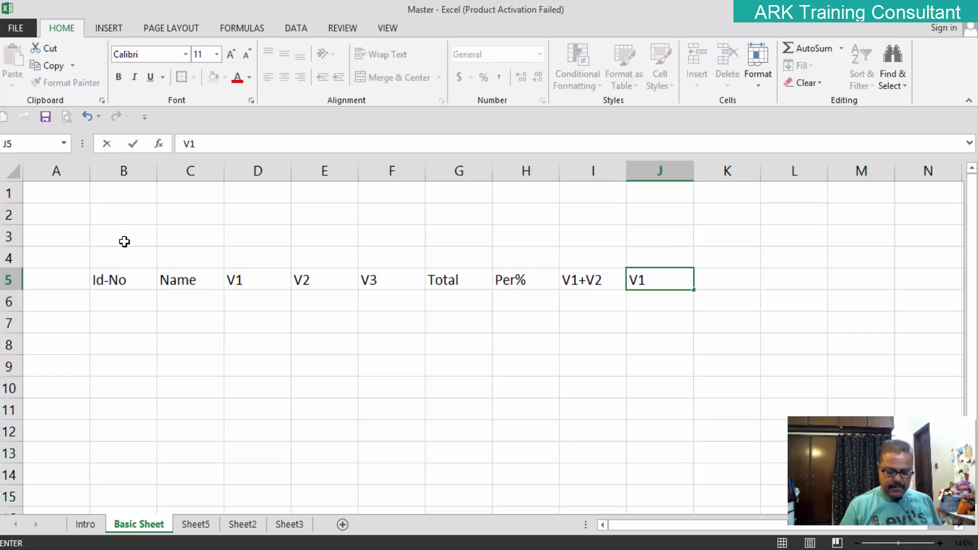
pyautogui.write('-V2')
pyautogui.press('Tab')
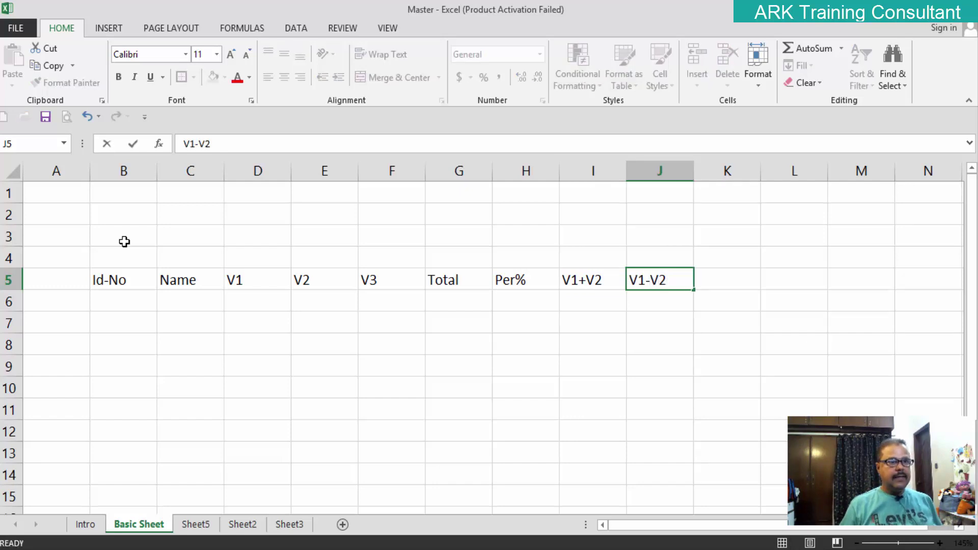
pyautogui.write('V')
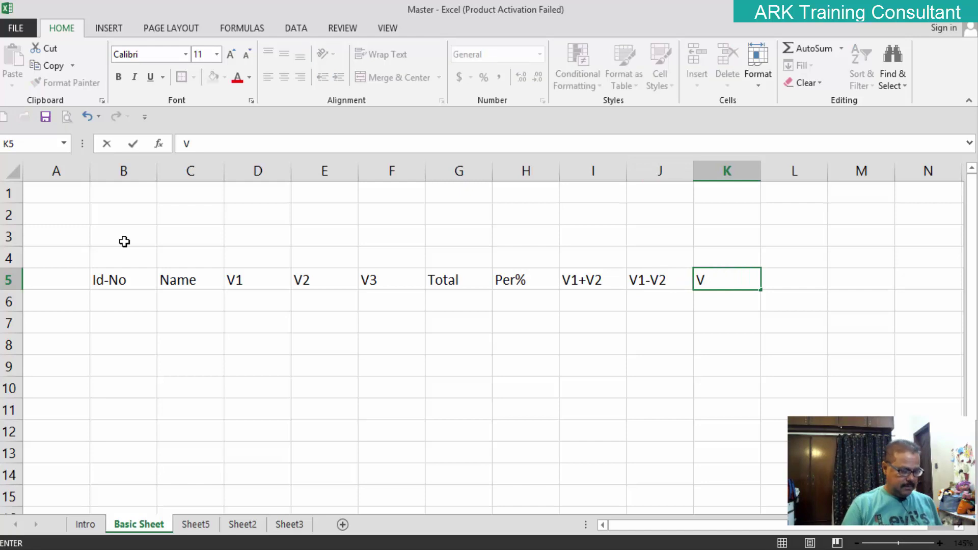
pyautogui.write('1*V')
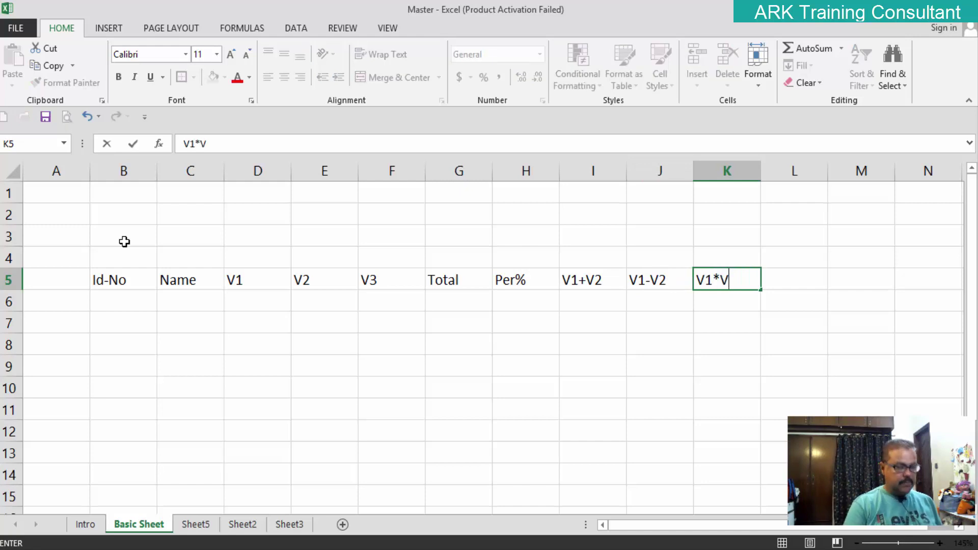
pyautogui.write('2')
pyautogui.press('Tab')
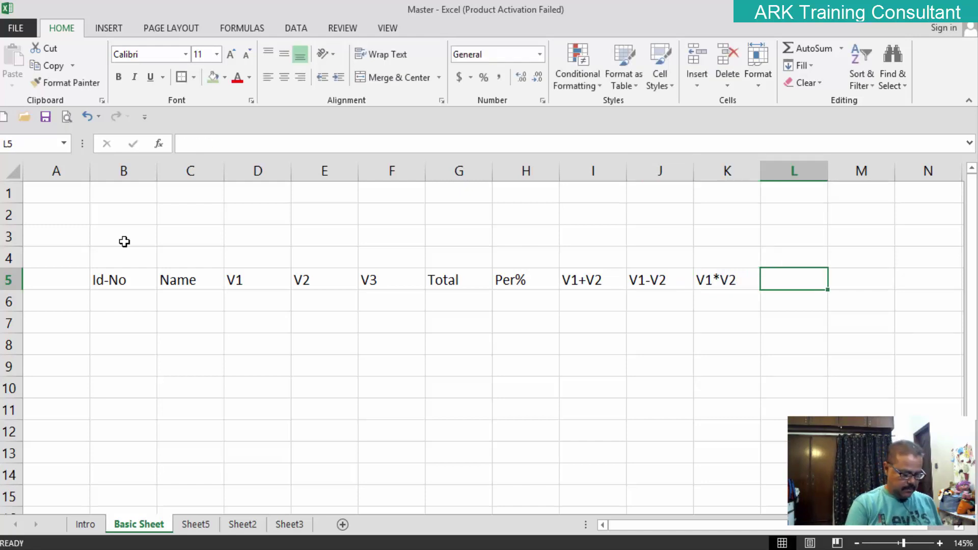
# Add the remaining headings V1/V2, V1*V2/2, V1*2% and Total+V3 to row 5
pyautogui.write('V1/')
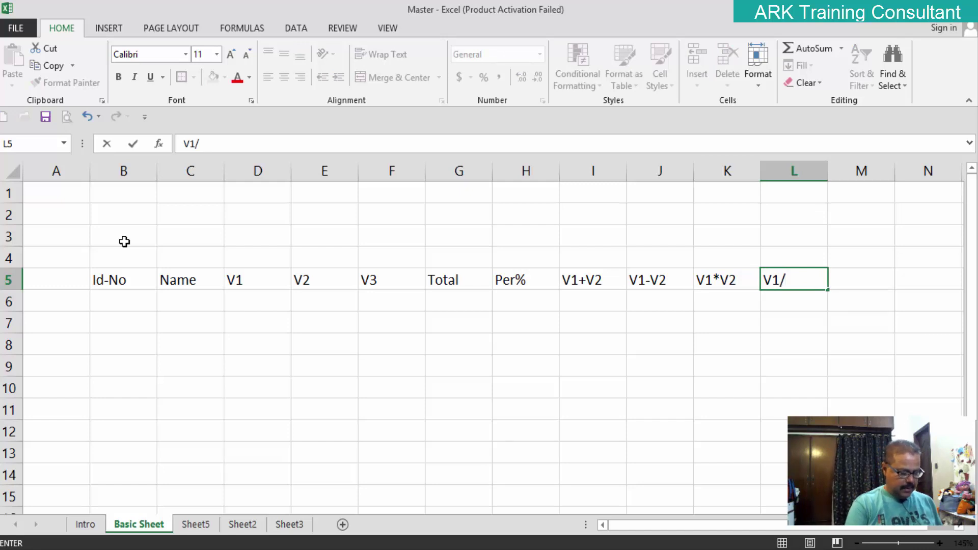
pyautogui.write('V2')
pyautogui.press('Tab')
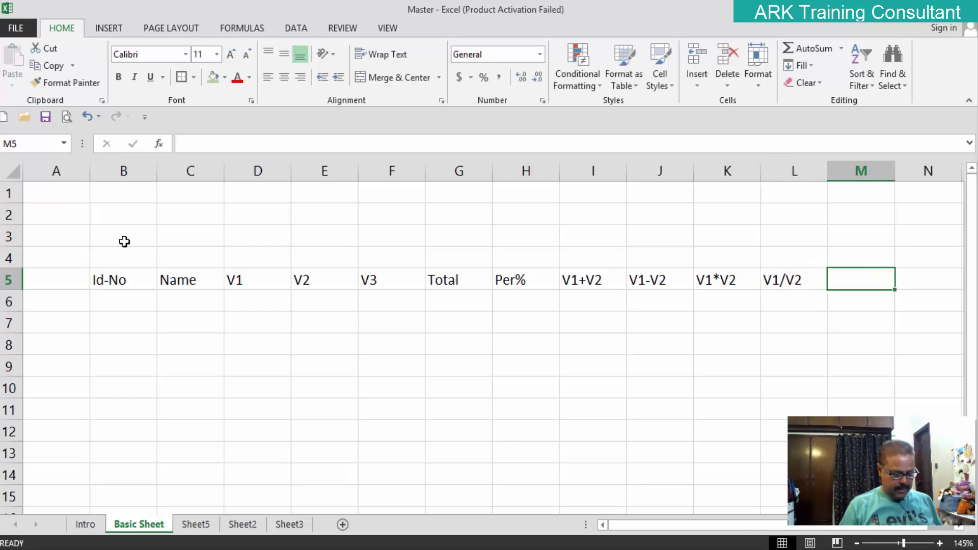
pyautogui.write('V1*')
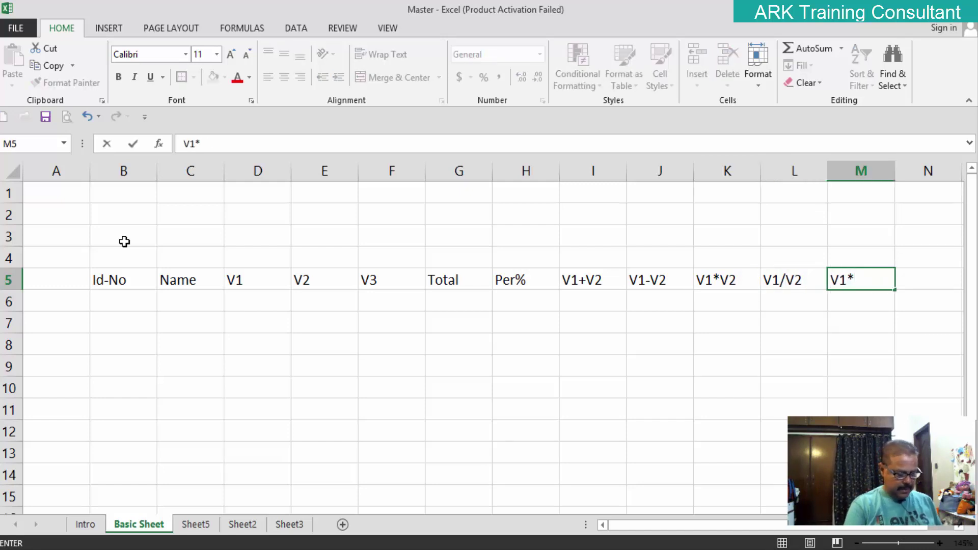
pyautogui.write('V2/2')
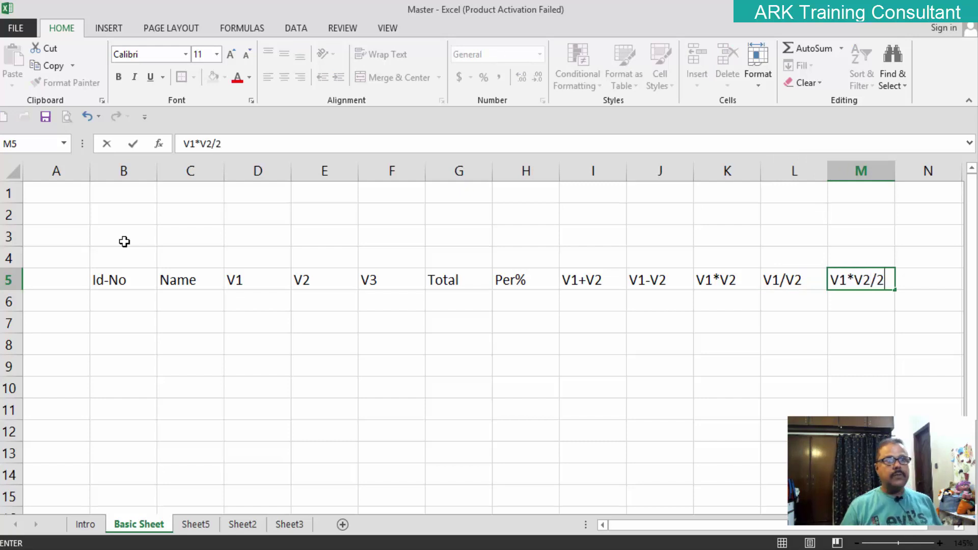
pyautogui.press('Tab')
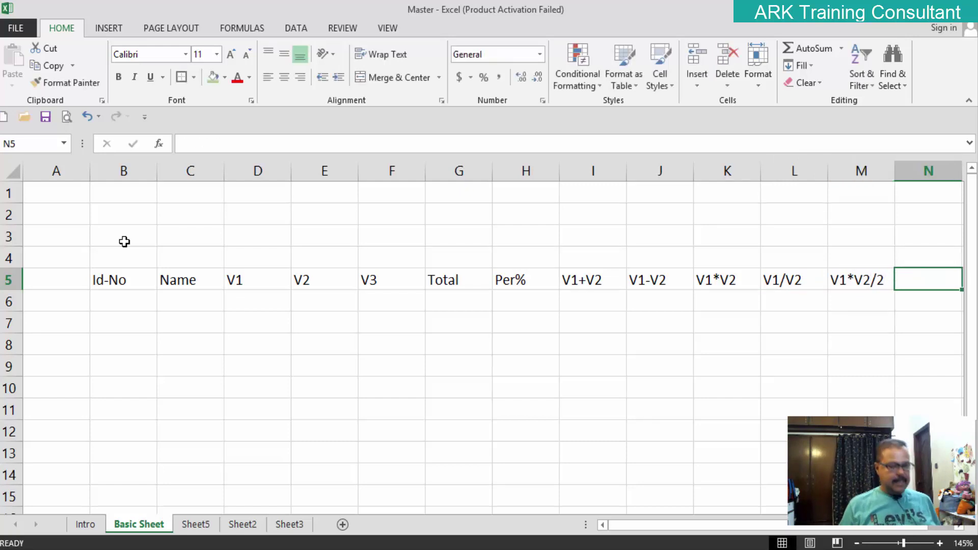
pyautogui.write('V1*')
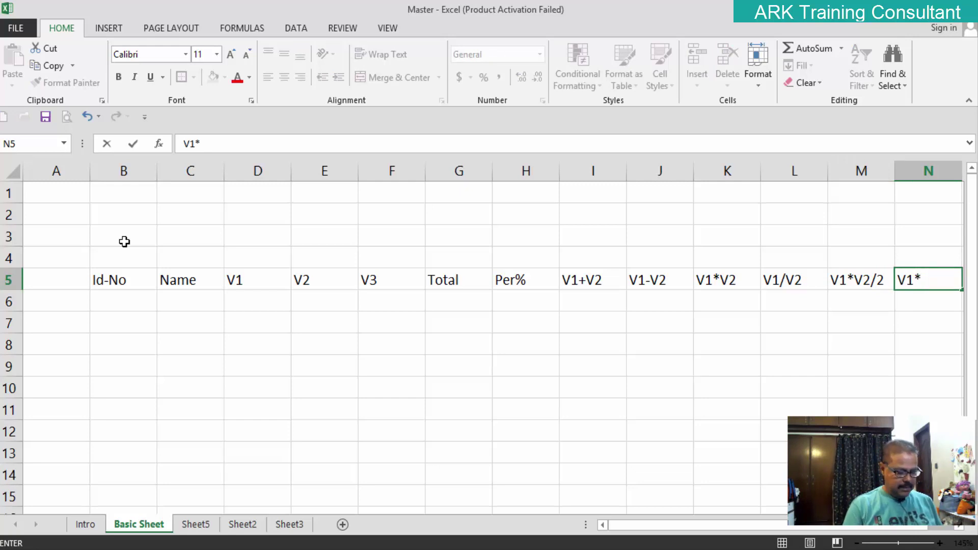
pyautogui.write('2%')
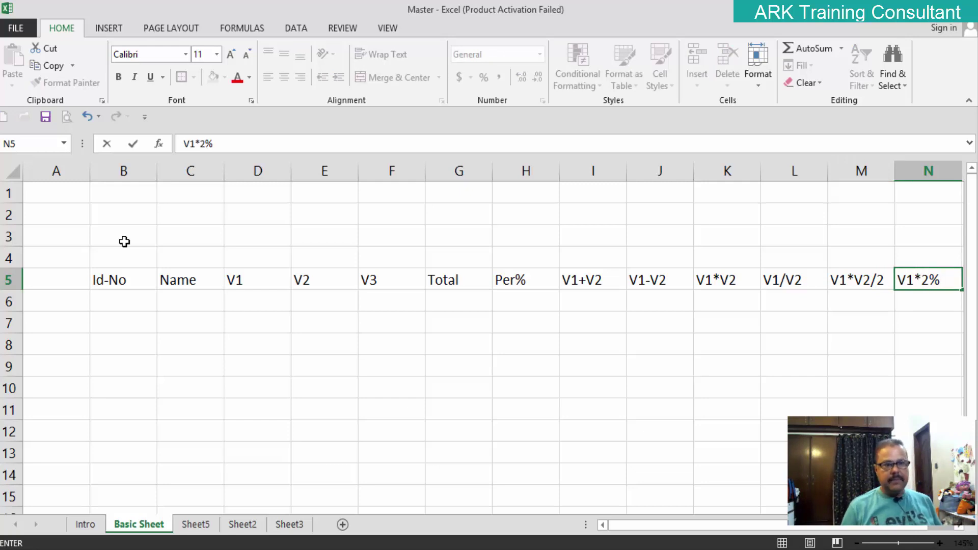
pyautogui.press('Tab')
pyautogui.write('T')
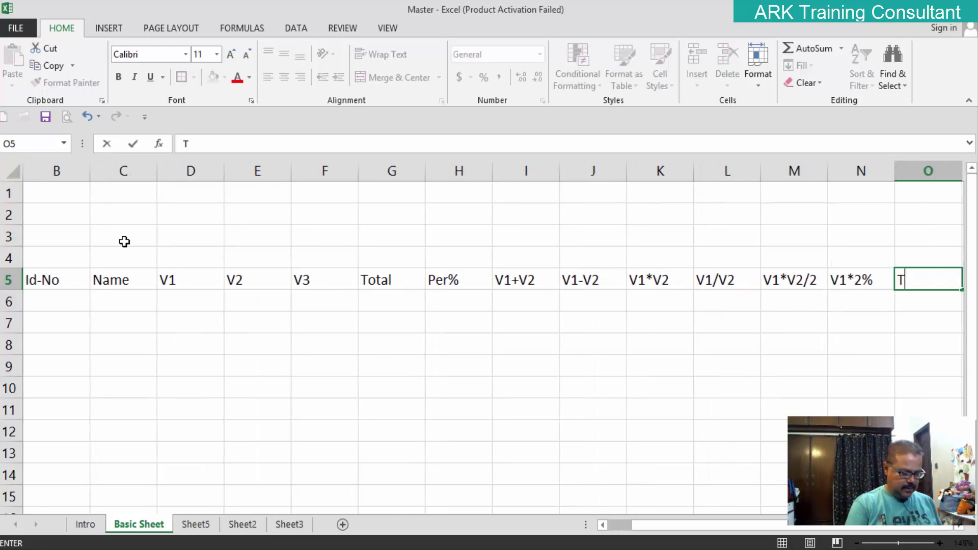
pyautogui.write('otal+V3')
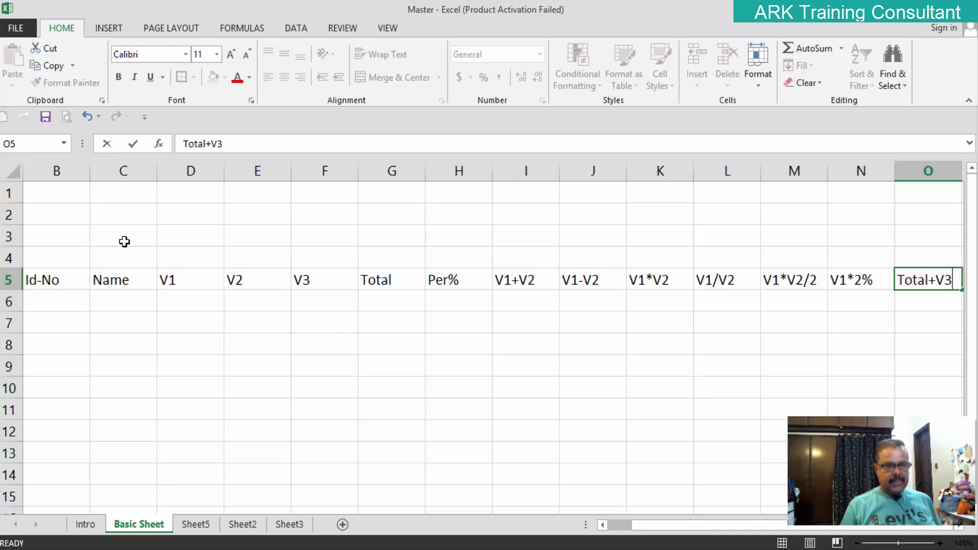
pyautogui.press('Left')
pyautogui.press('Left')
pyautogui.press('Left')
pyautogui.press('Left')
pyautogui.press('Left')
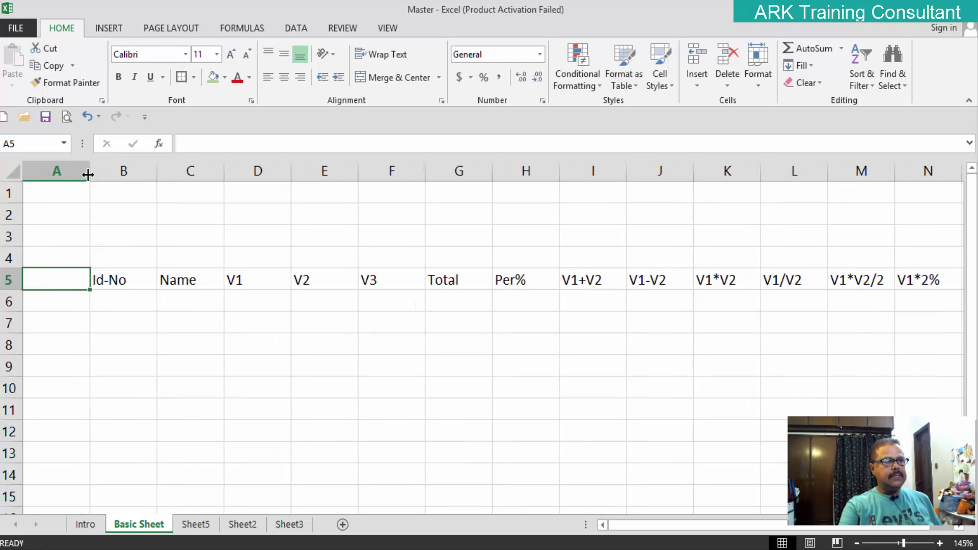
# Narrow column A and bold the row 5 headings from Id-No to Total+V3
pyautogui.moveTo(88, 175); pyautogui.dragTo(60, 175)
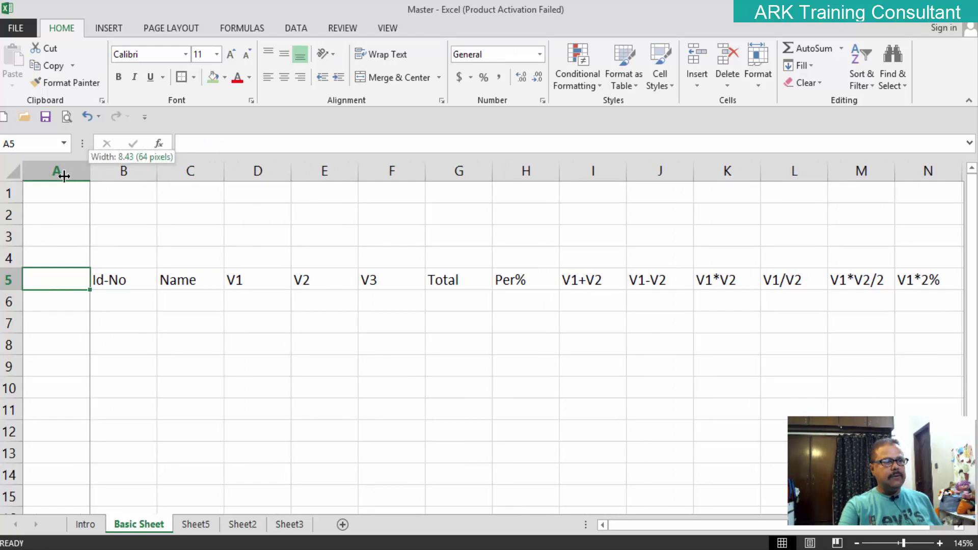
pyautogui.click(104, 317)
pyautogui.moveTo(76, 280)
pyautogui.mouseDown()
pyautogui.moveTo(891, 302)
pyautogui.moveTo(877, 281)
pyautogui.mouseUp()
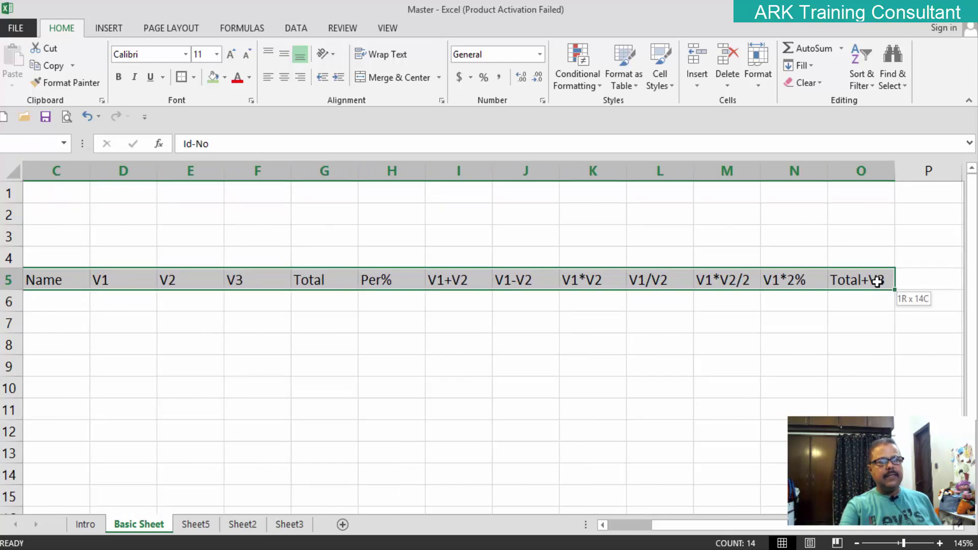
pyautogui.click(118, 77)
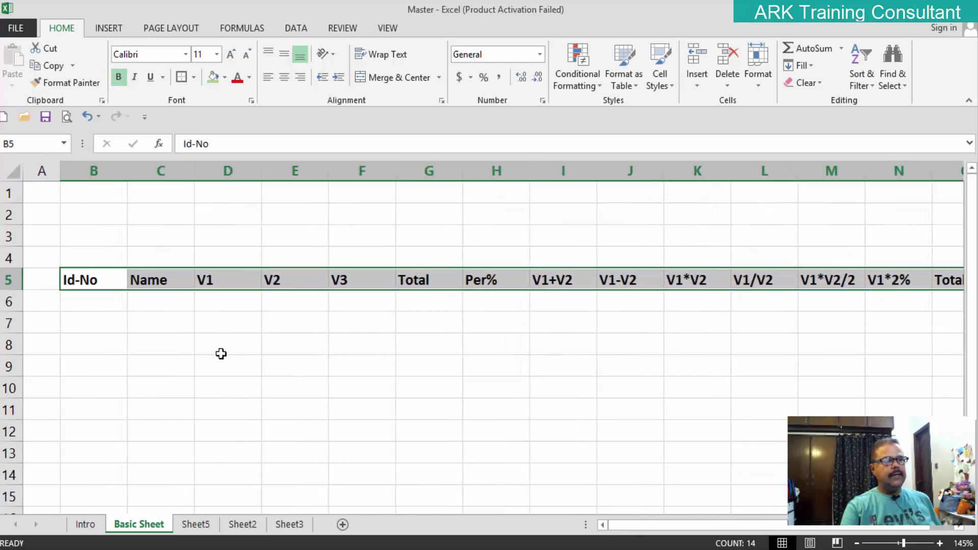
pyautogui.click(107, 304)
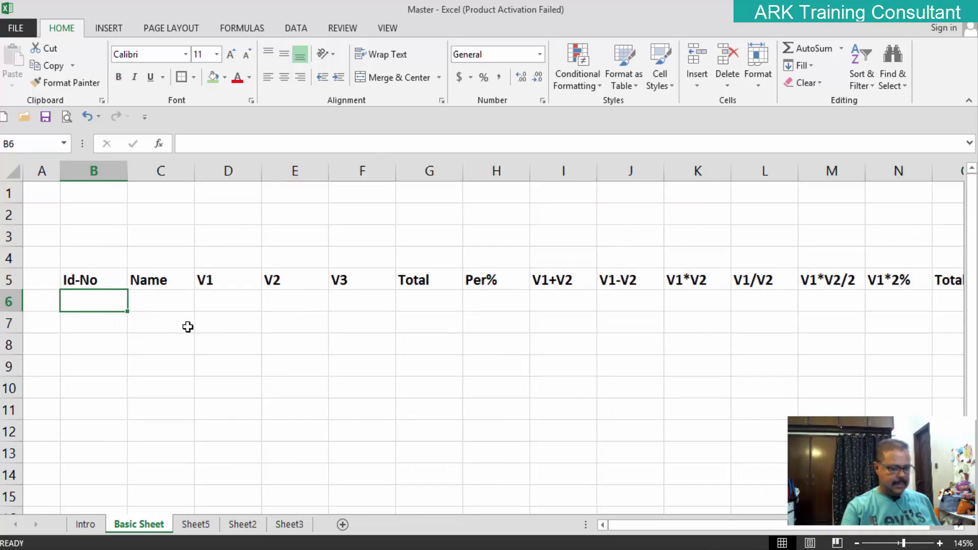
# Enter the Id-No values 10, 11, 12, 13, 14, 15 and 16 down cells B6 to B12
pyautogui.write('10')
pyautogui.press('Return')
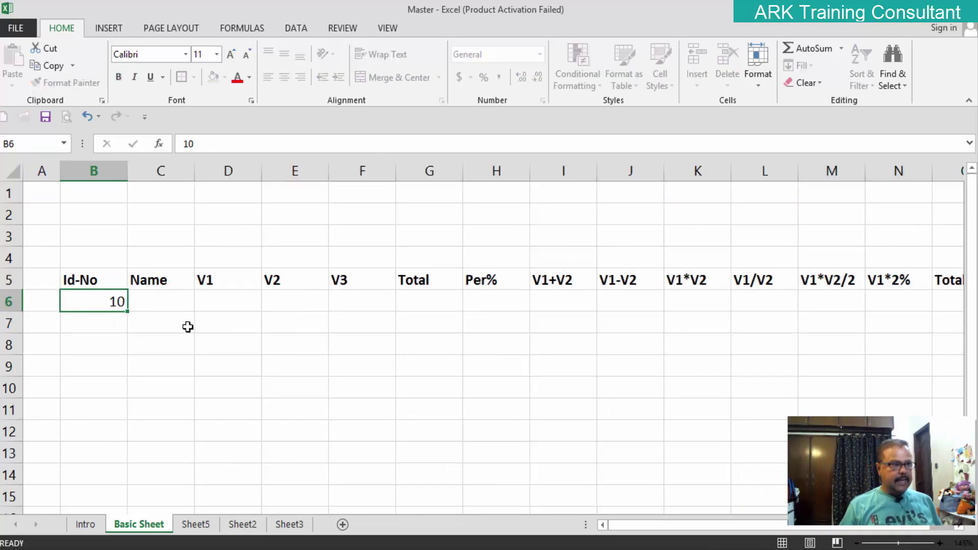
pyautogui.write('11')
pyautogui.press('Return')
pyautogui.write('12')
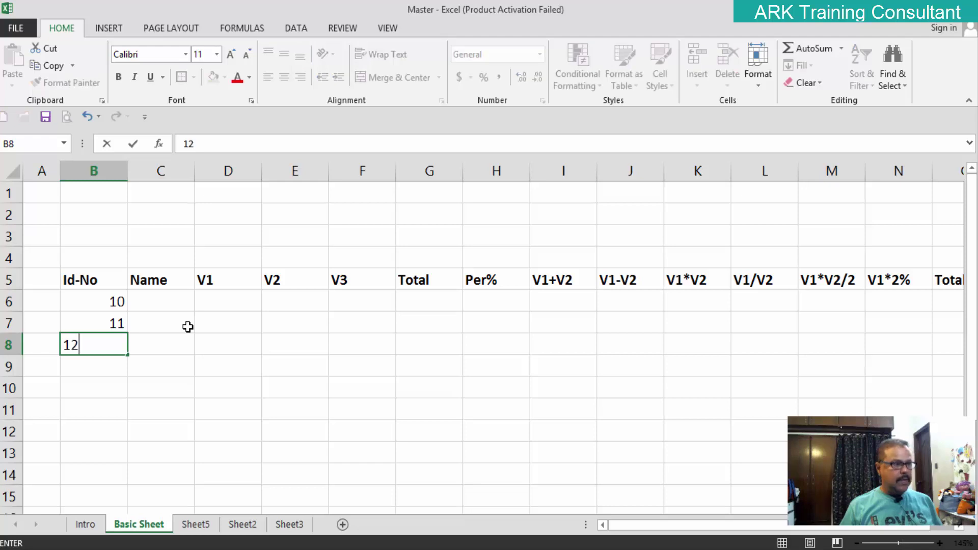
pyautogui.press('Return')
pyautogui.write('13')
pyautogui.press('Return')
pyautogui.write('1')
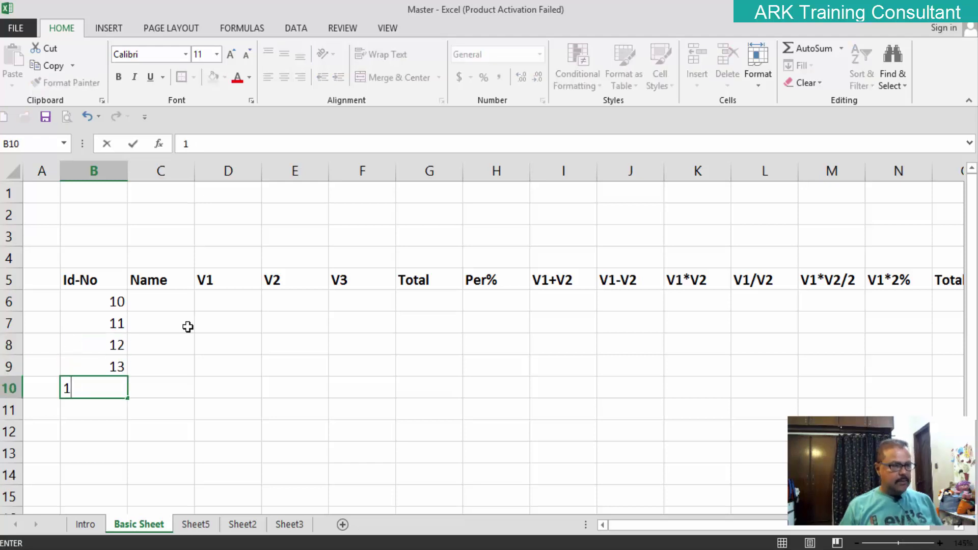
pyautogui.write('4')
pyautogui.press('Return')
pyautogui.write('15')
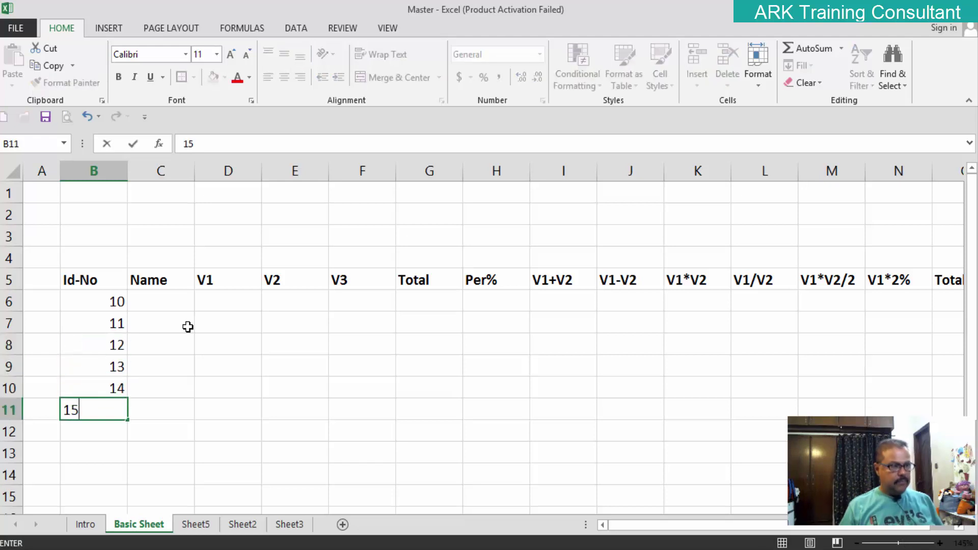
pyautogui.press('Return')
pyautogui.write('16')
pyautogui.press('Return')
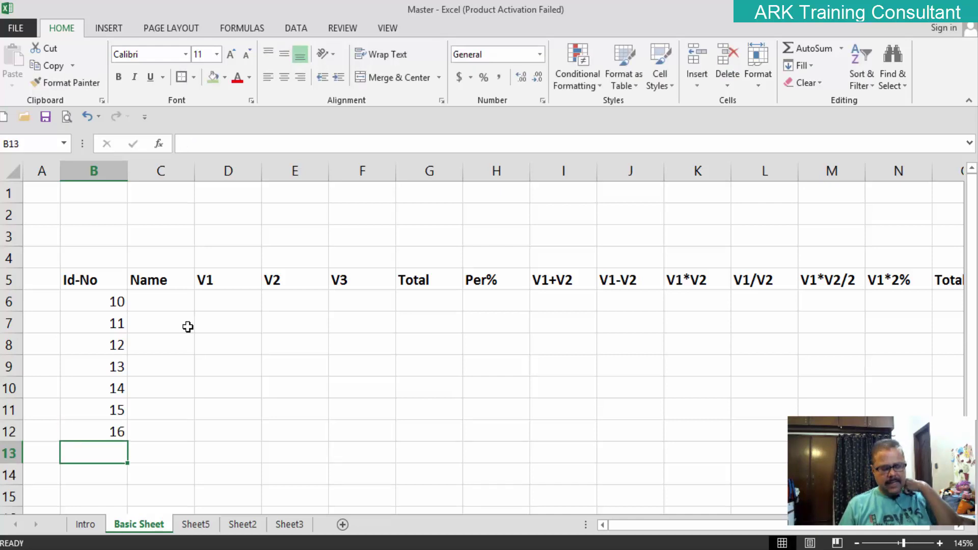
pyautogui.press('Up')
pyautogui.press('Up')
pyautogui.press('Up')
pyautogui.press('Up')
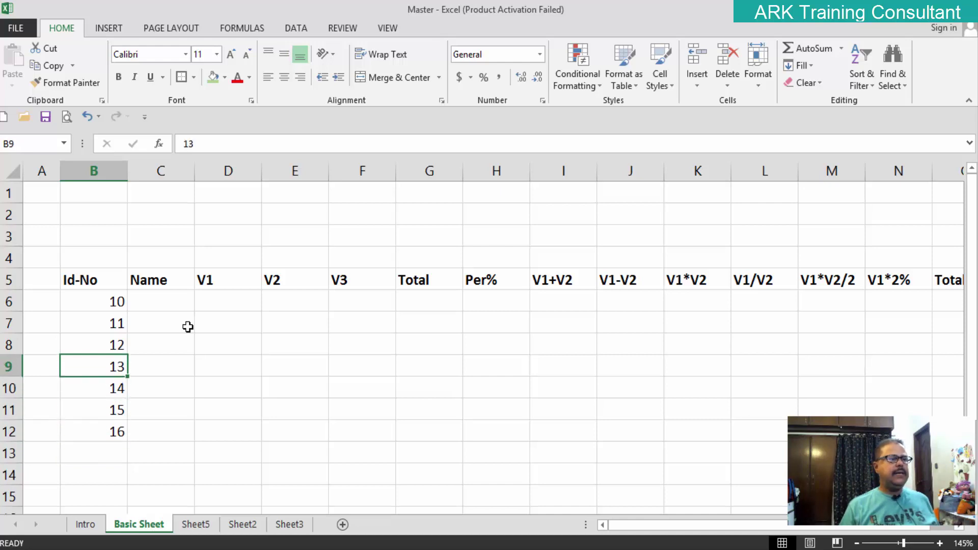
pyautogui.press('Up')
pyautogui.press('Up')
pyautogui.press('Up')
pyautogui.press('Right')
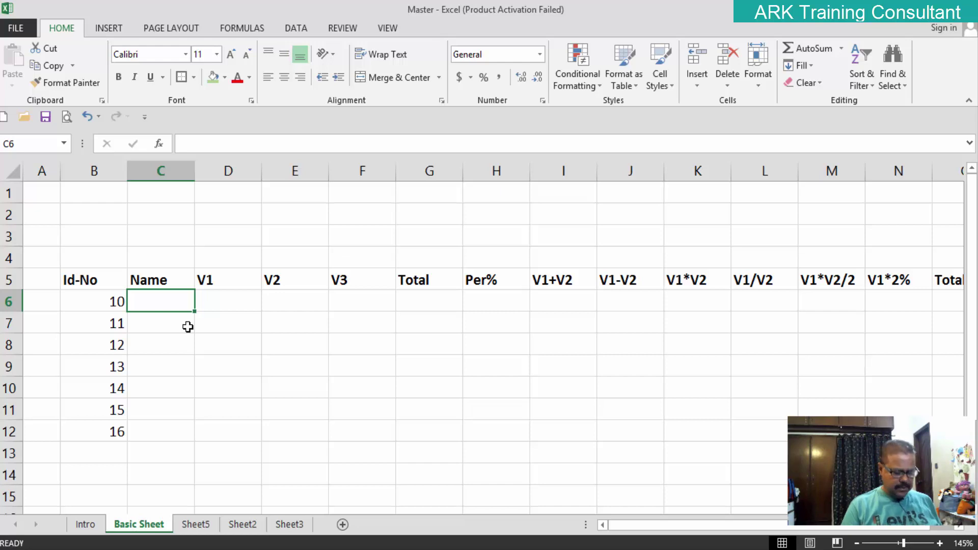
# Enter the first two students' names in C6 and C7, restoring Id-No 11 in B7
pyautogui.write('Kas')
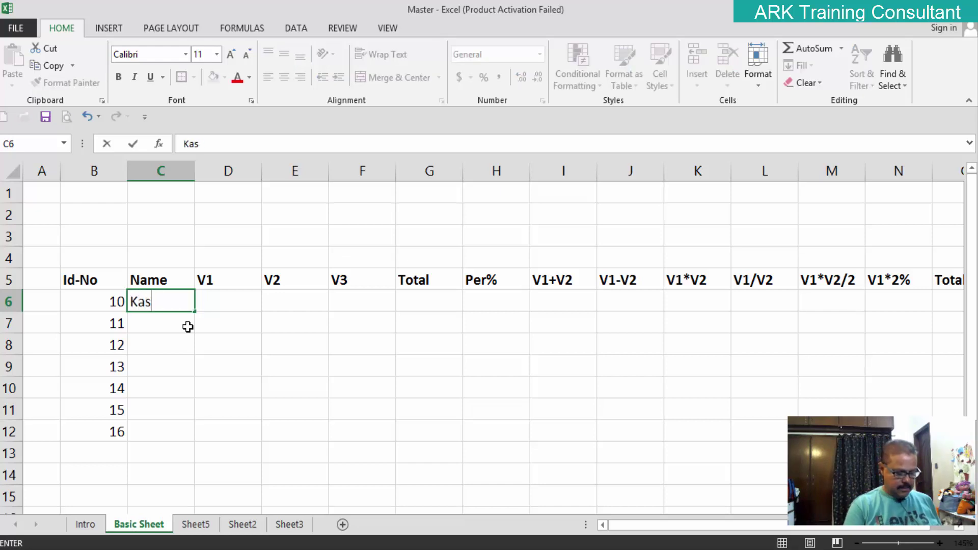
pyautogui.write('ahifAhmedd')
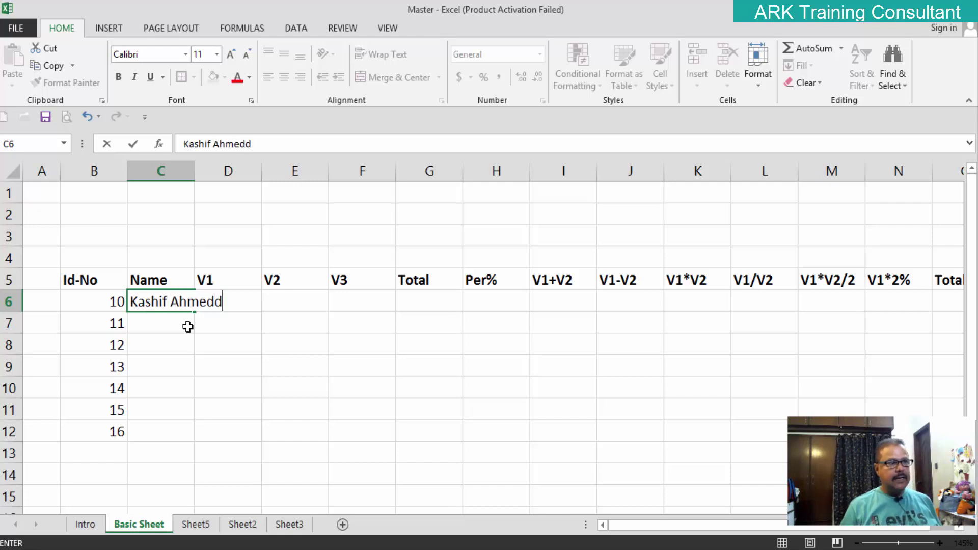
pyautogui.press('BackSpace')
pyautogui.press('Return')
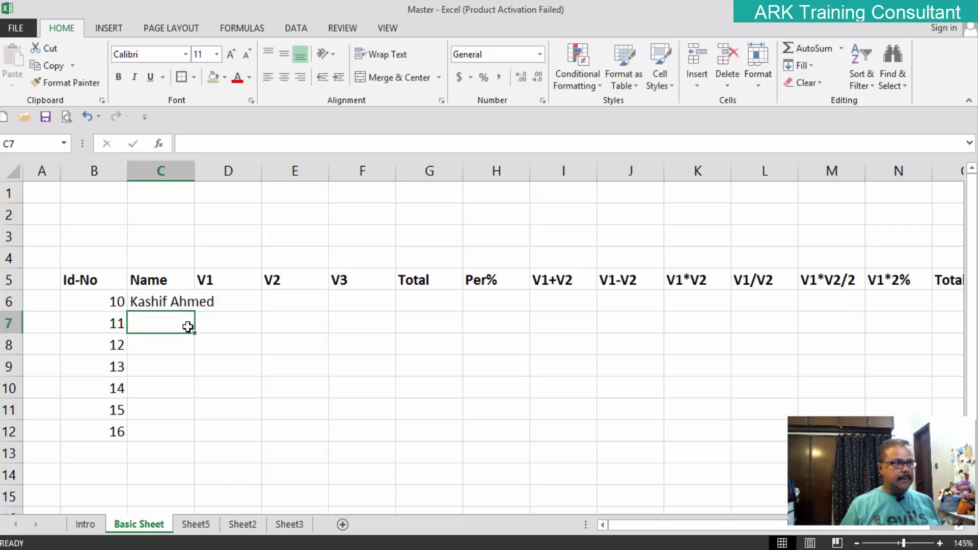
pyautogui.press('Left')
pyautogui.write('Jave')
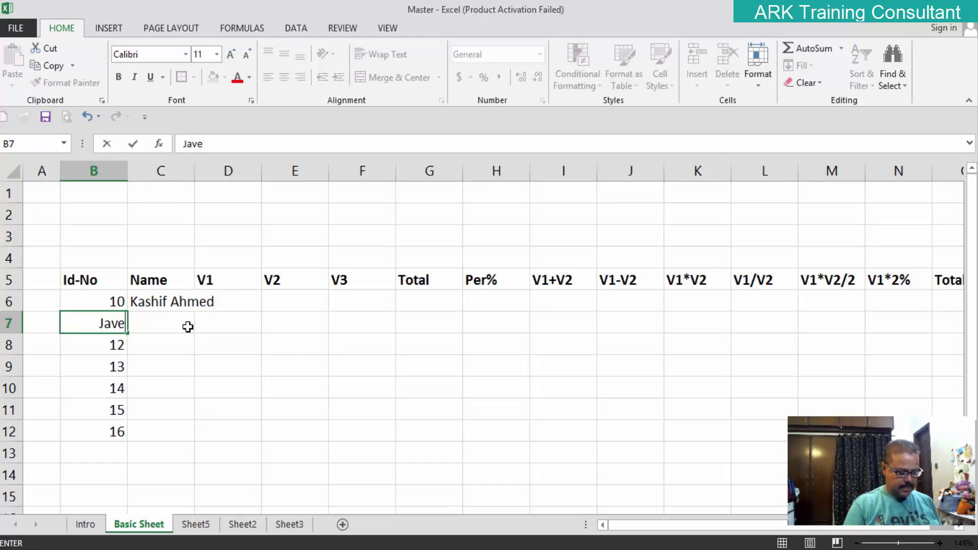
pyautogui.write('d')
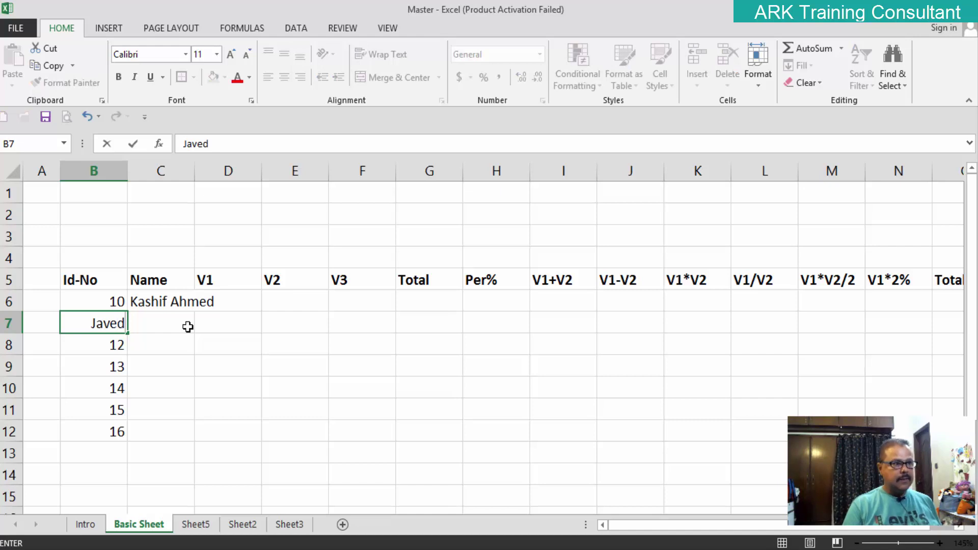
pyautogui.press('BackSpace')
pyautogui.press('BackSpace')
pyautogui.press('BackSpace')
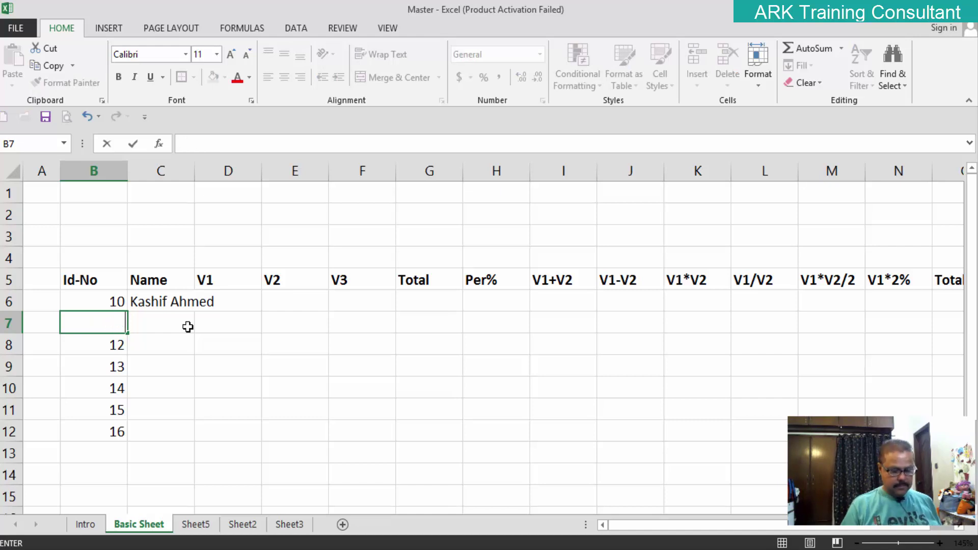
pyautogui.press('Right')
pyautogui.press('Left')
pyautogui.write('11')
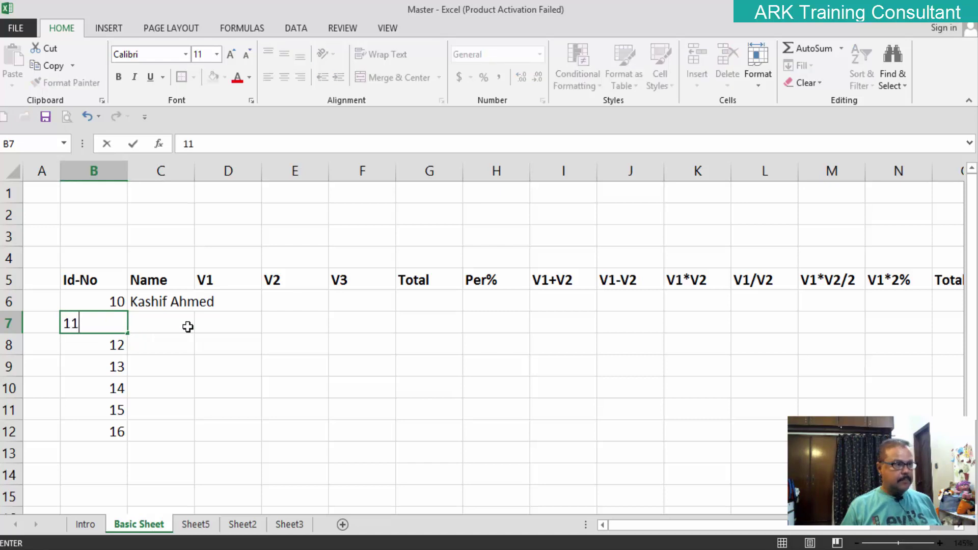
pyautogui.click(188, 327)
pyautogui.write('Javed')
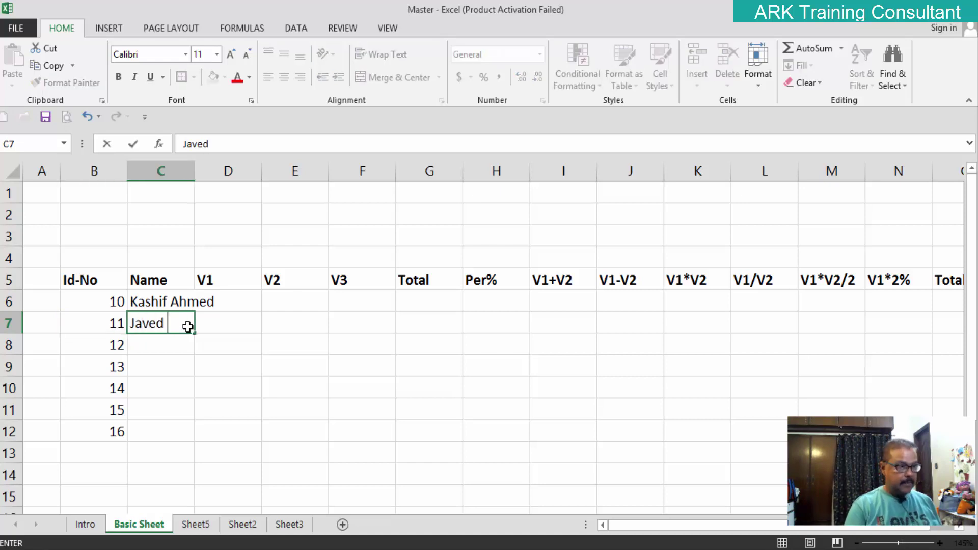
pyautogui.write(' Ali')
pyautogui.press('Return')
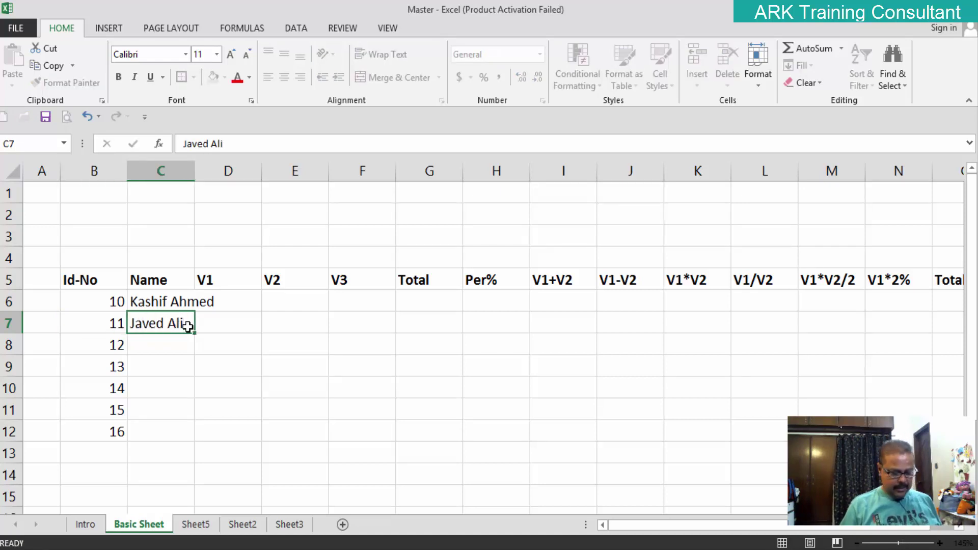
# Enter the remaining students' names in C8 through C12, fixing the typo in the last name
pyautogui.write('Z')
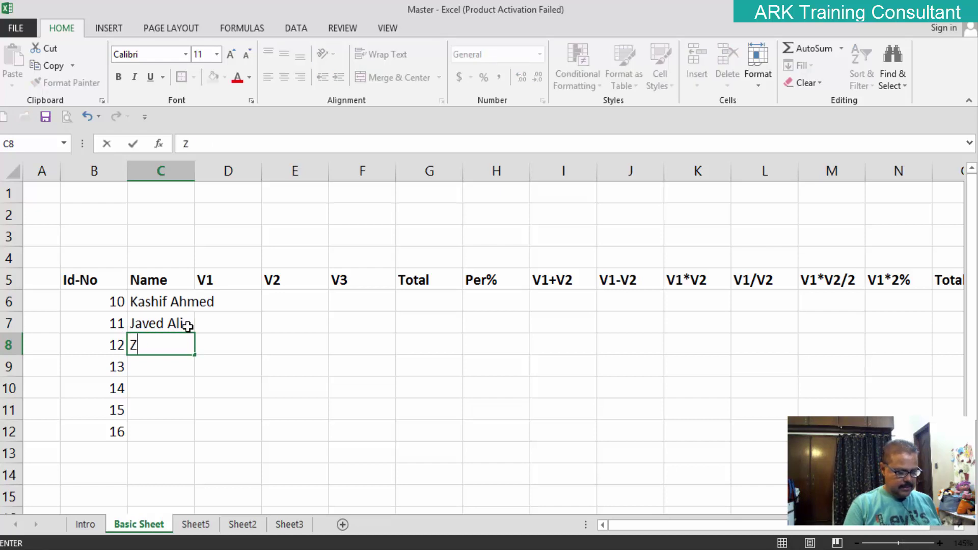
pyautogui.write('ahid')
pyautogui.press('Return')
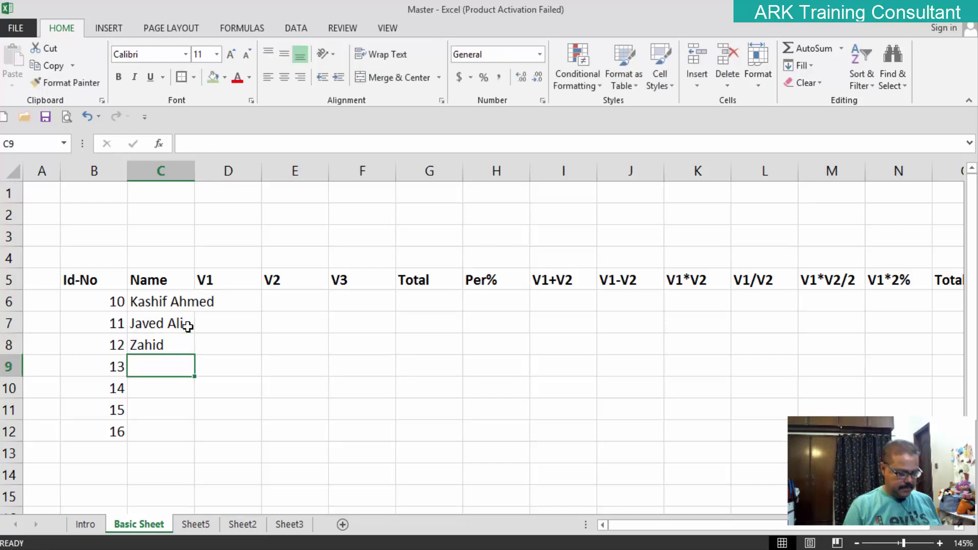
pyautogui.write('Ali')
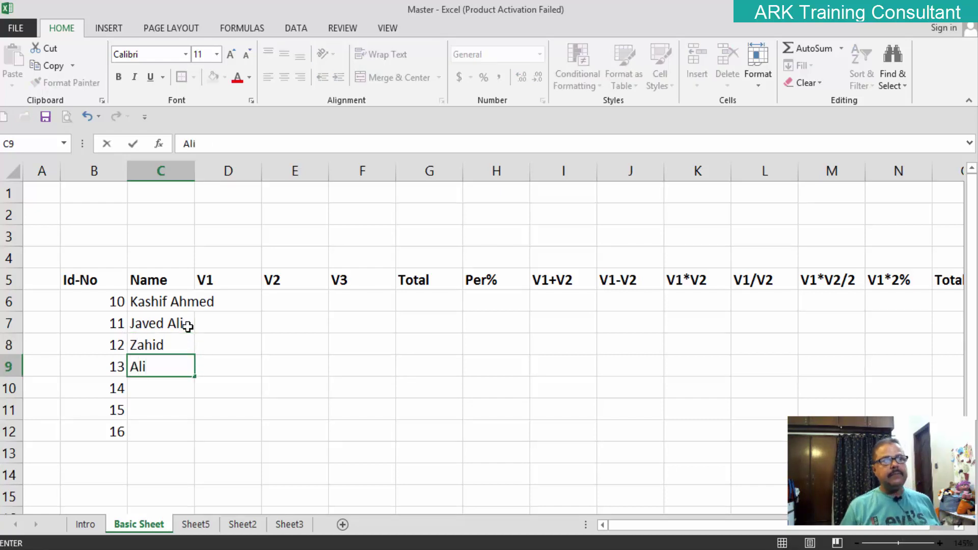
pyautogui.press('Return')
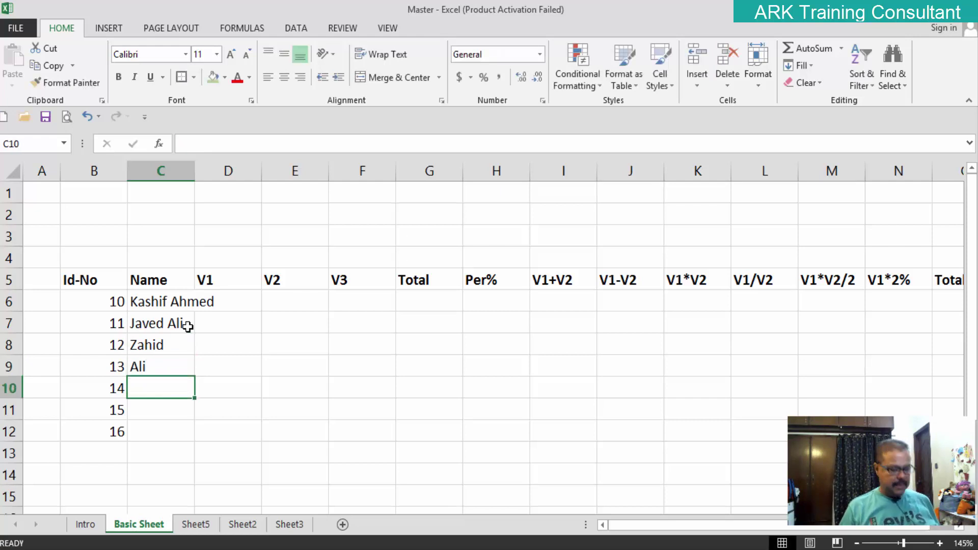
pyautogui.write('Yasi')
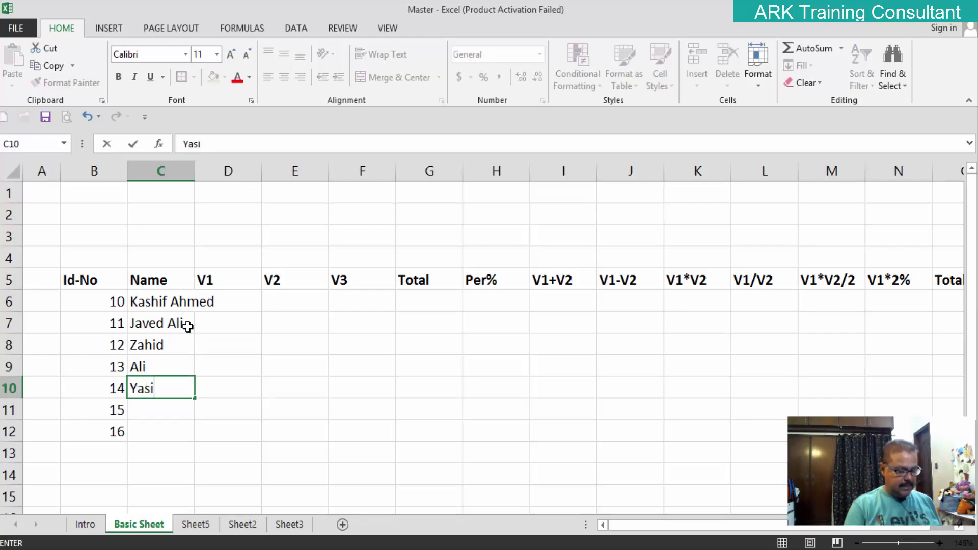
pyautogui.write('r Ahmed ')
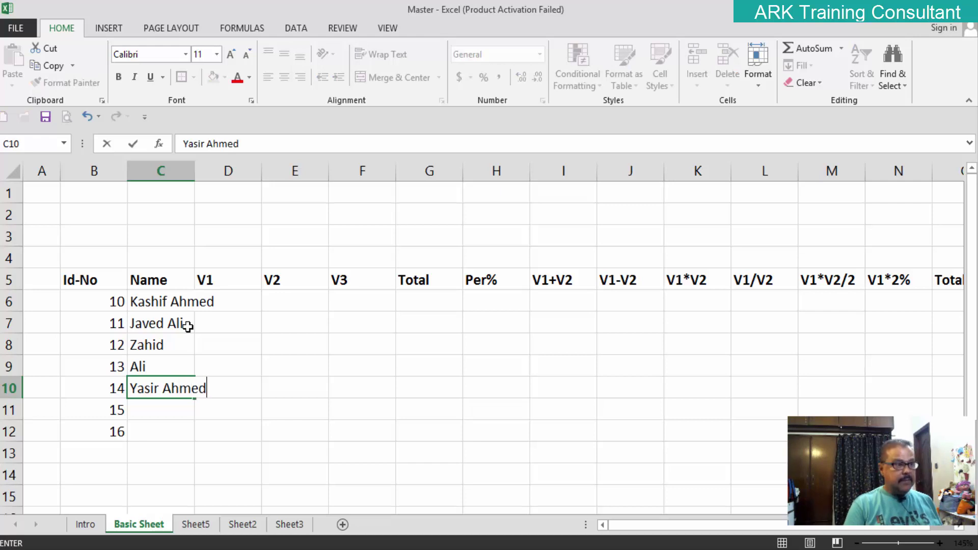
pyautogui.write('Khan')
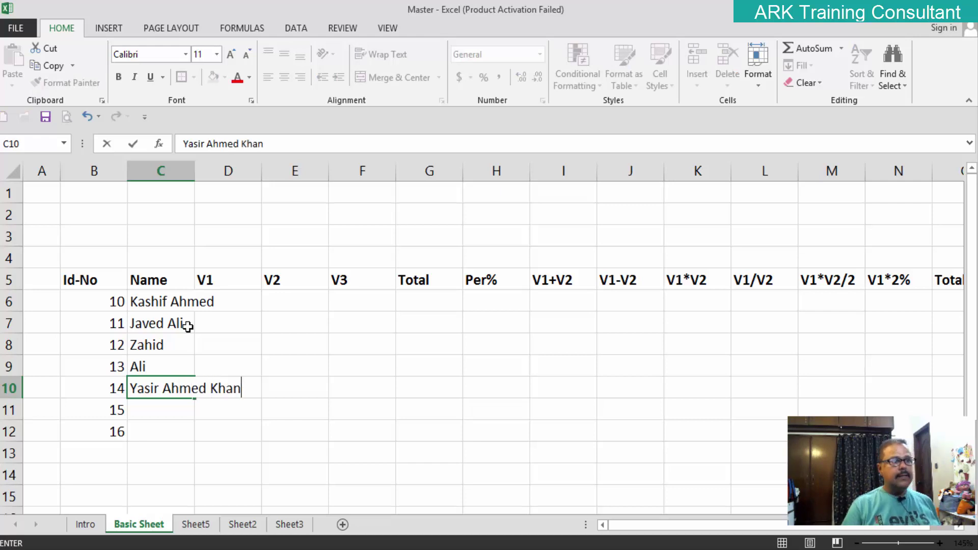
pyautogui.press('Return')
pyautogui.press('Left')
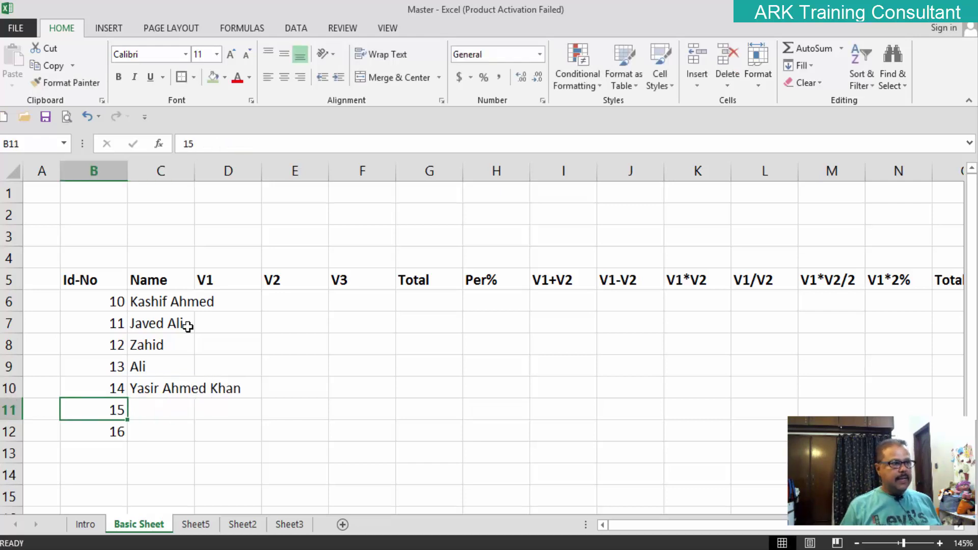
pyautogui.press('Right')
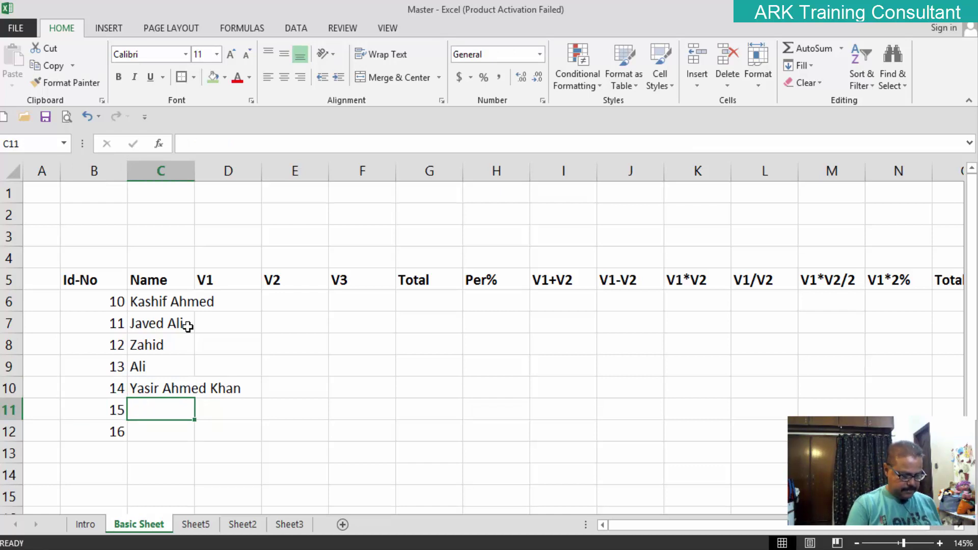
pyautogui.write('Farooq ')
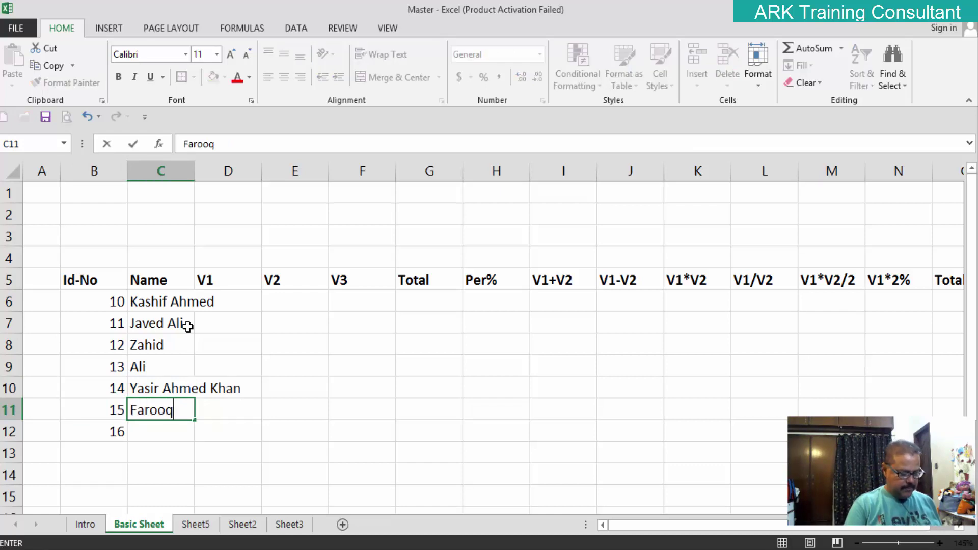
pyautogui.write('Ahmed')
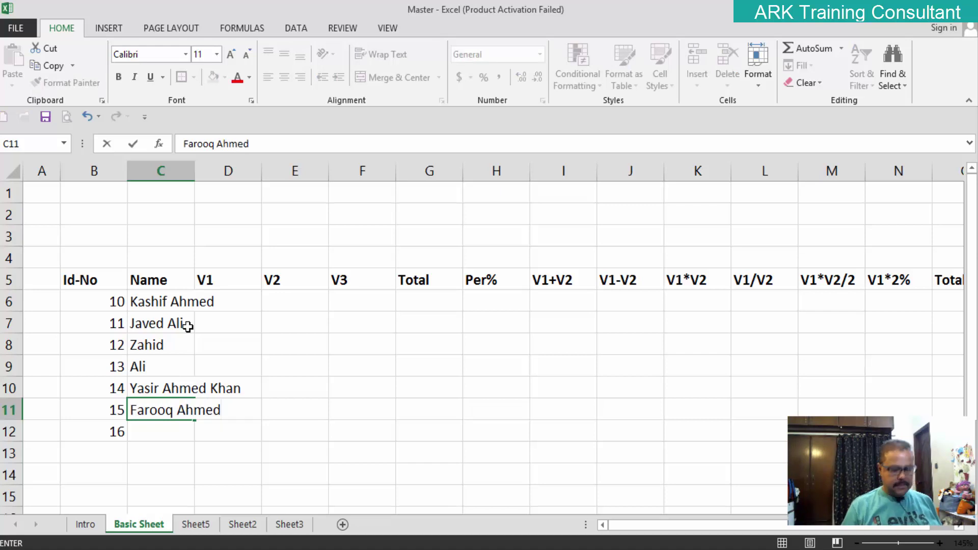
pyautogui.press('Return')
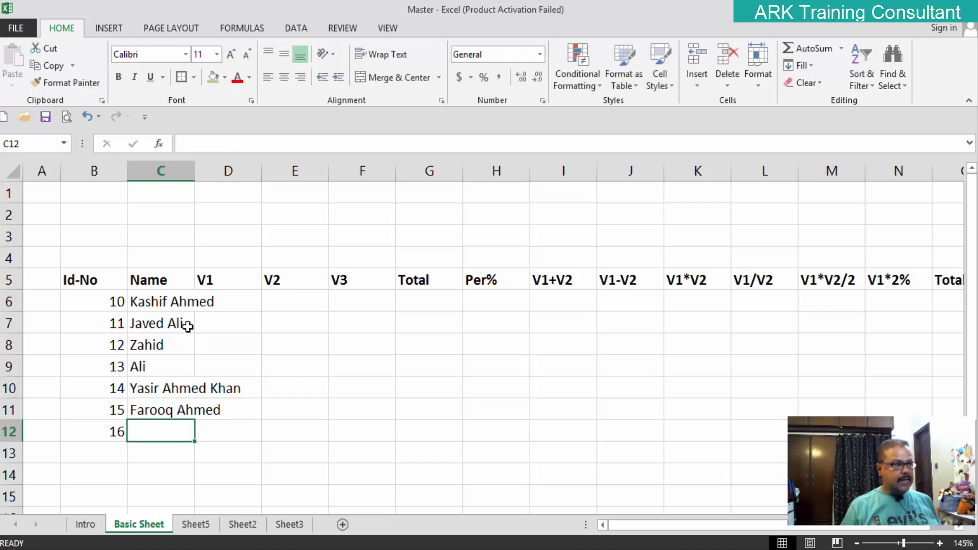
pyautogui.press('Left')
pyautogui.press('Right')
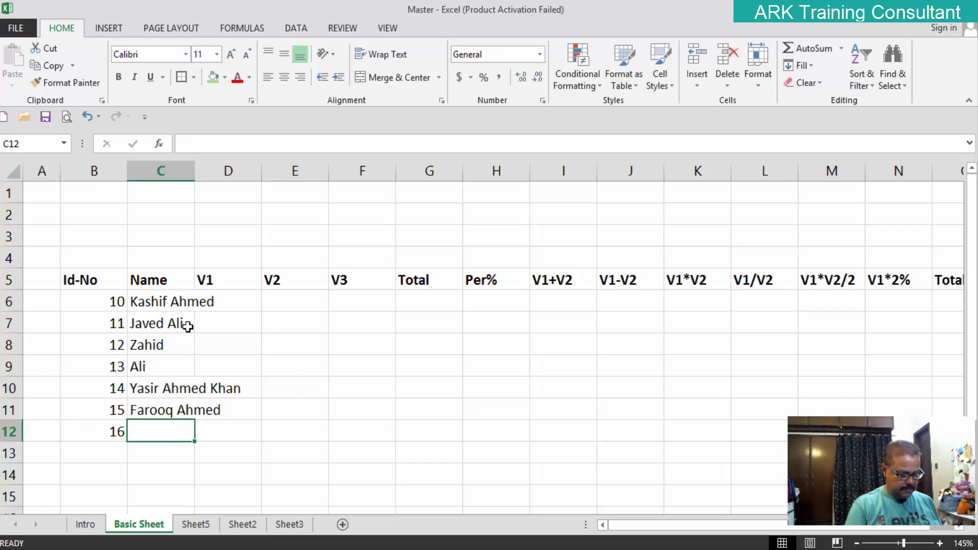
pyautogui.write('Tahir ')
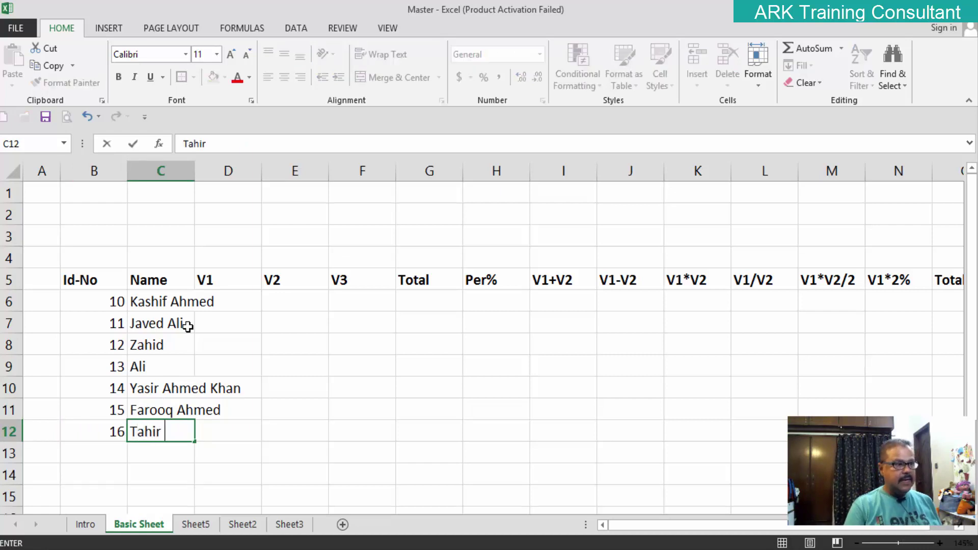
pyautogui.write('AS')
pyautogui.press('BackSpace')
pyautogui.press('BackSpace')
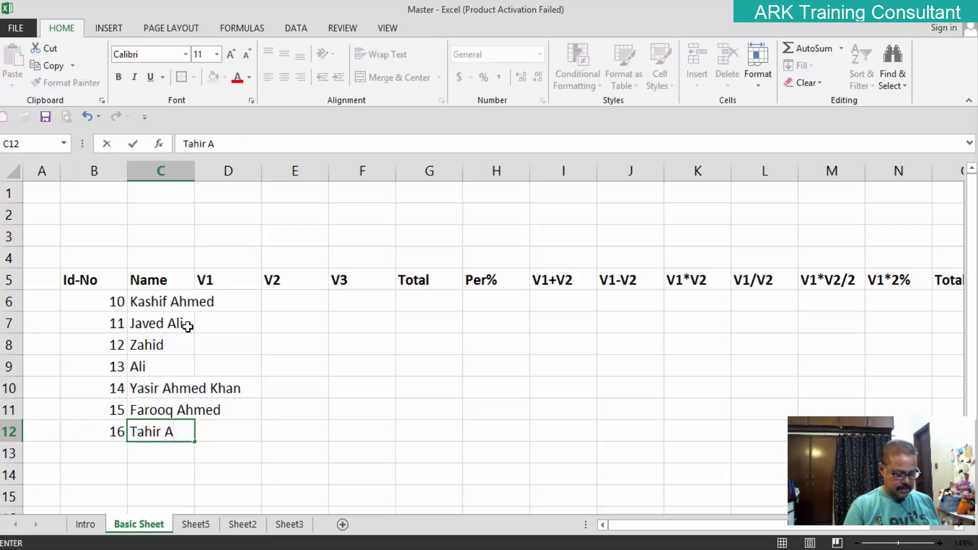
pyautogui.write('li')
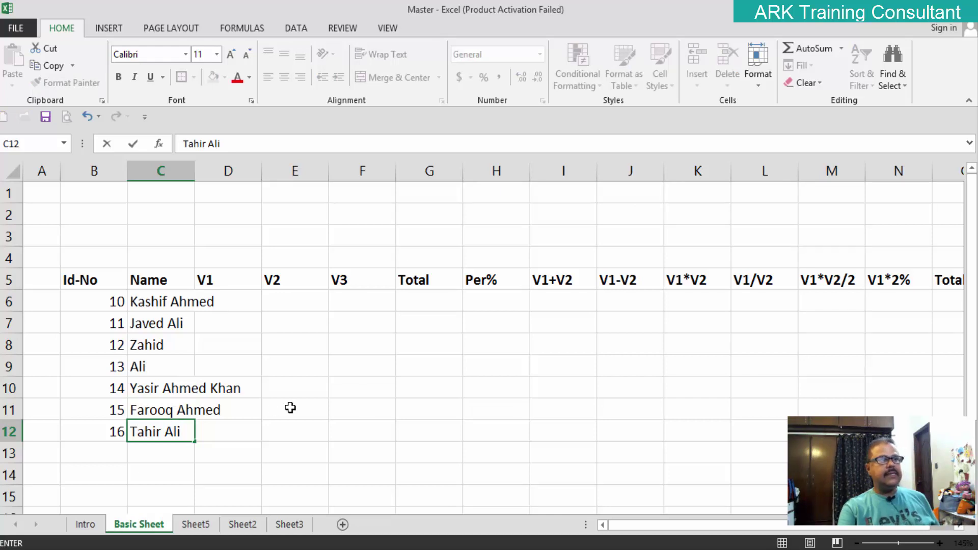
pyautogui.click(233, 302)
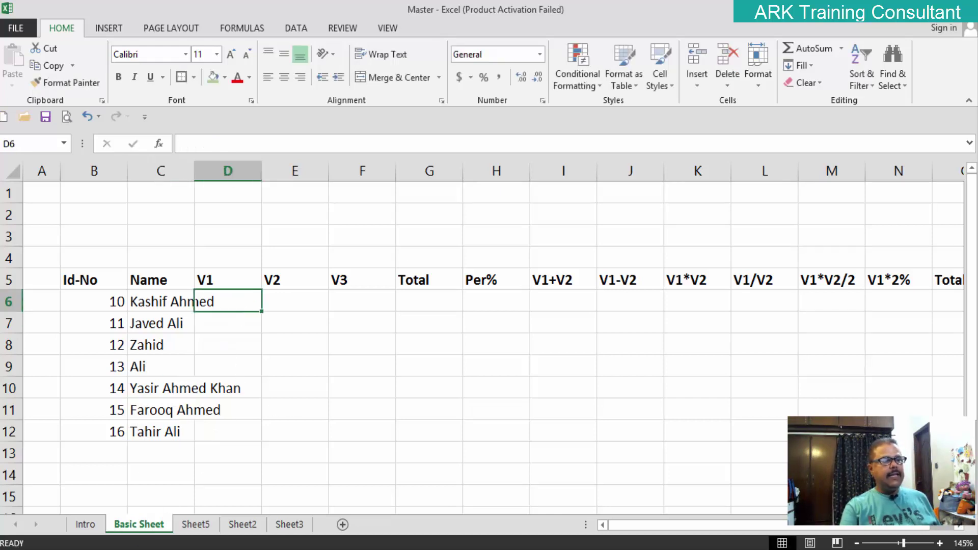
# Copy the V1–V3 marks D6:F13 from SYMPDC's BASIC sheet, then return to the Master workbook
pyautogui.click(188, 525)
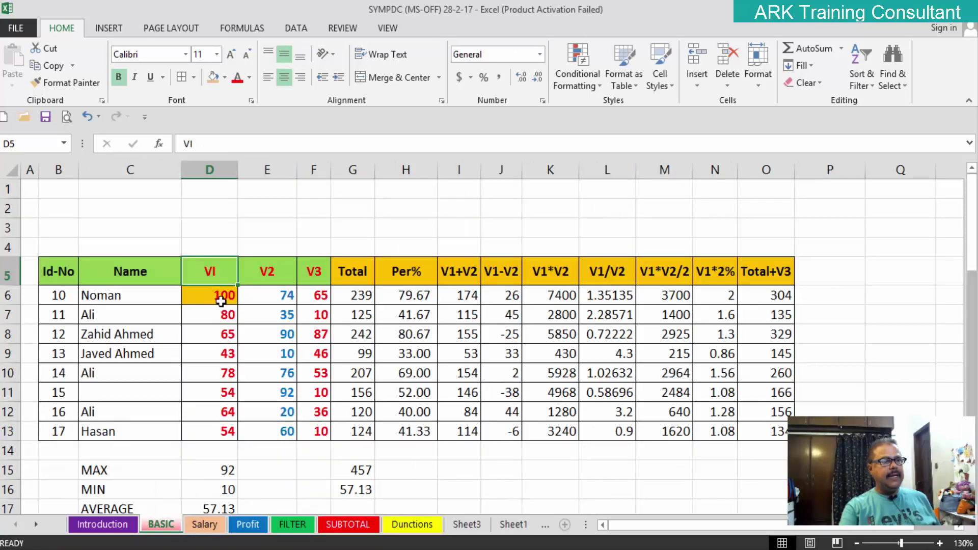
pyautogui.moveTo(220, 299); pyautogui.dragTo(214, 423)
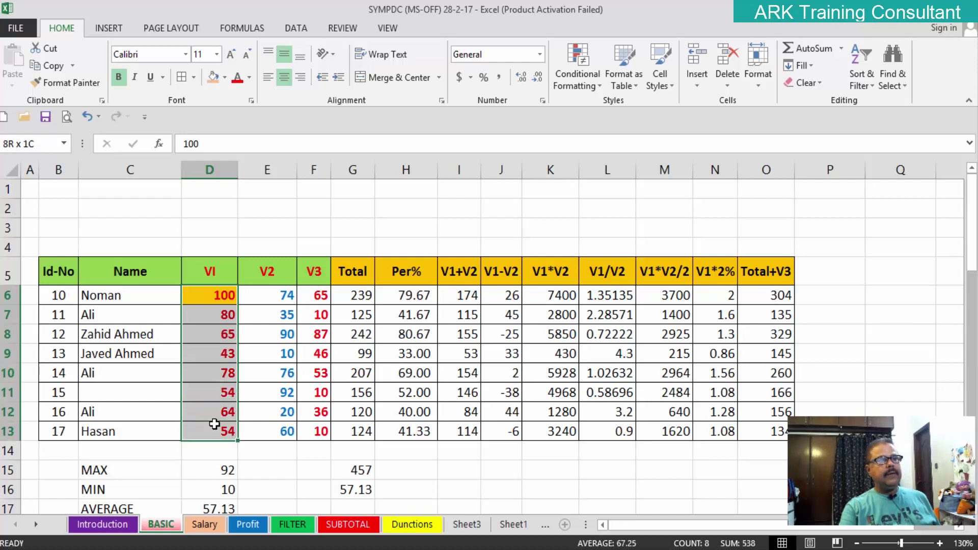
pyautogui.moveTo(215, 424); pyautogui.dragTo(313, 431)
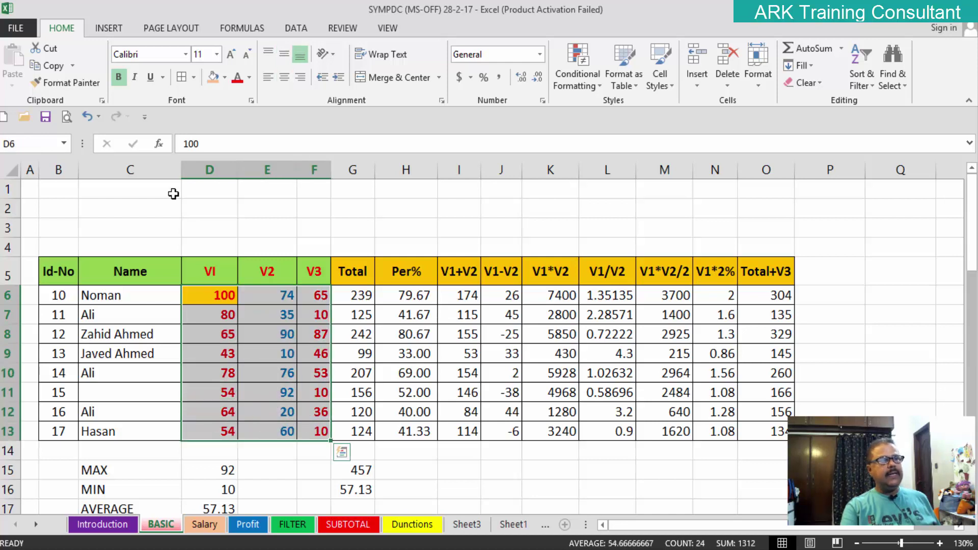
pyautogui.click(73, 66)
pyautogui.click(65, 85)
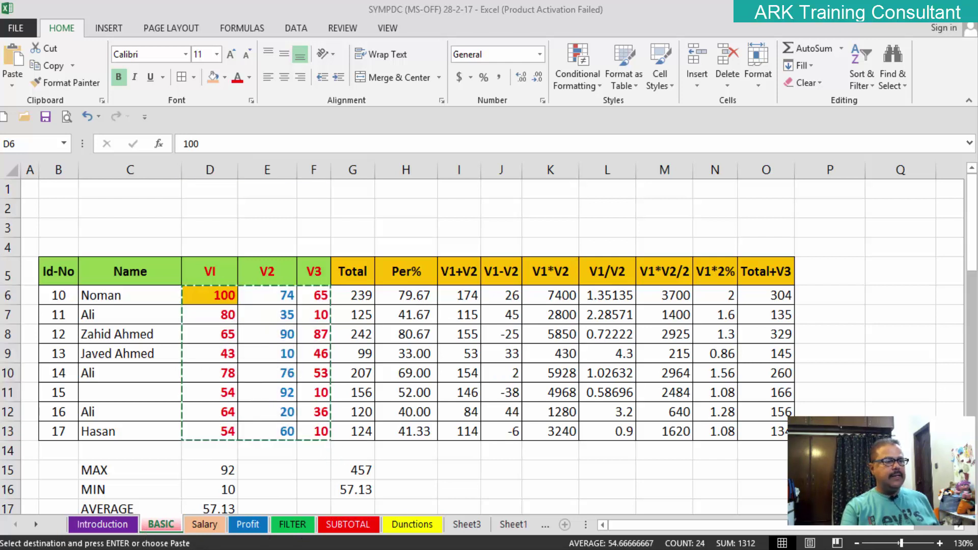
pyautogui.click(284, 509)
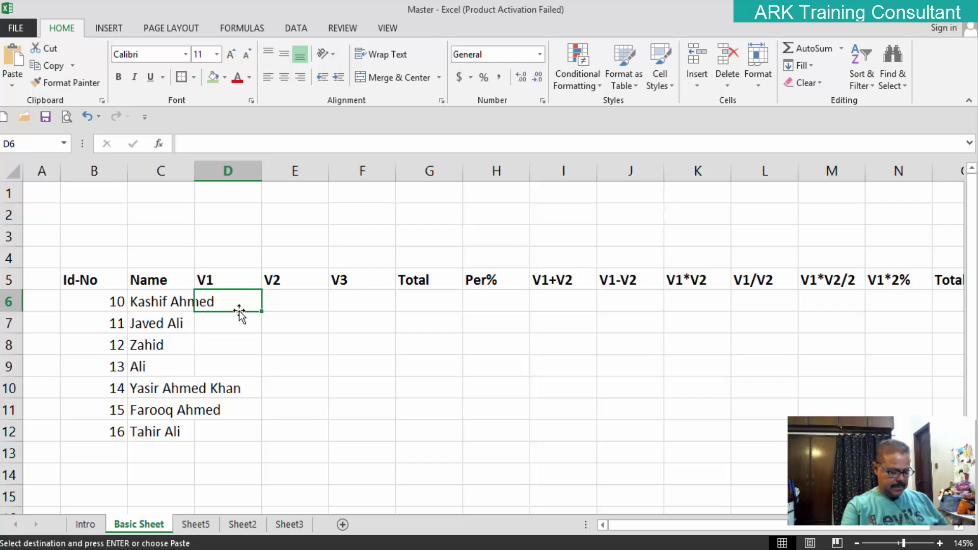
# Paste the copied marks into D6:F13 and remove all their borders
pyautogui.hotkey('ctrl', 'v')
pyautogui.click(445, 361)
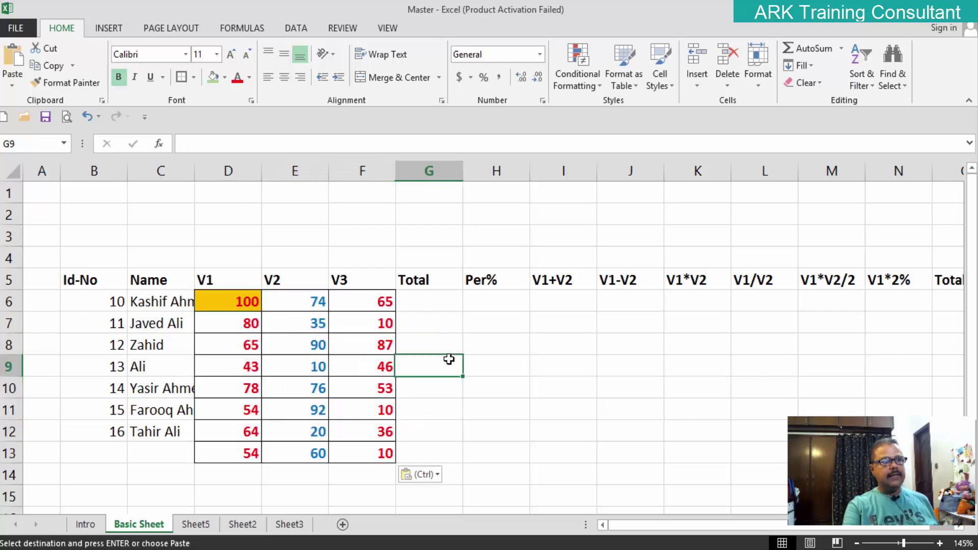
pyautogui.moveTo(243, 301); pyautogui.dragTo(253, 348)
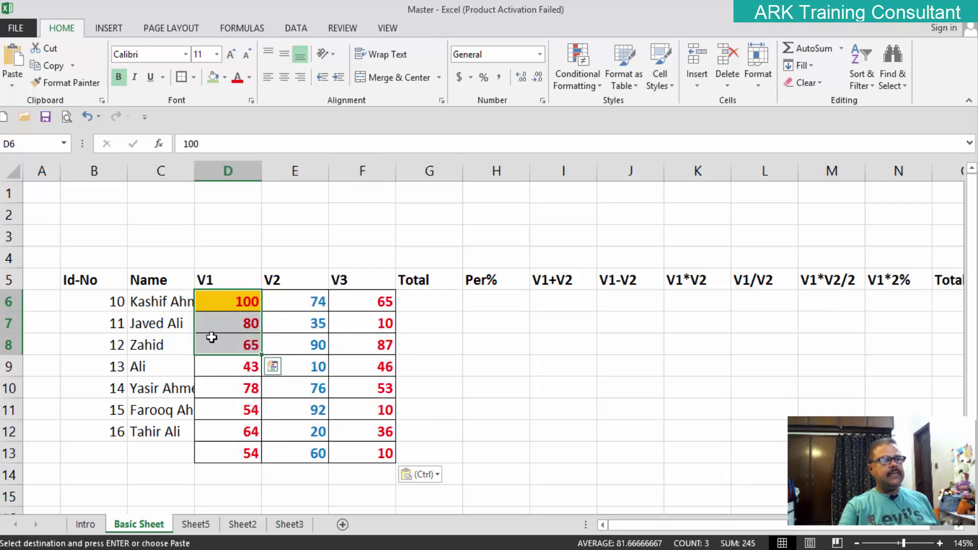
pyautogui.click(538, 373)
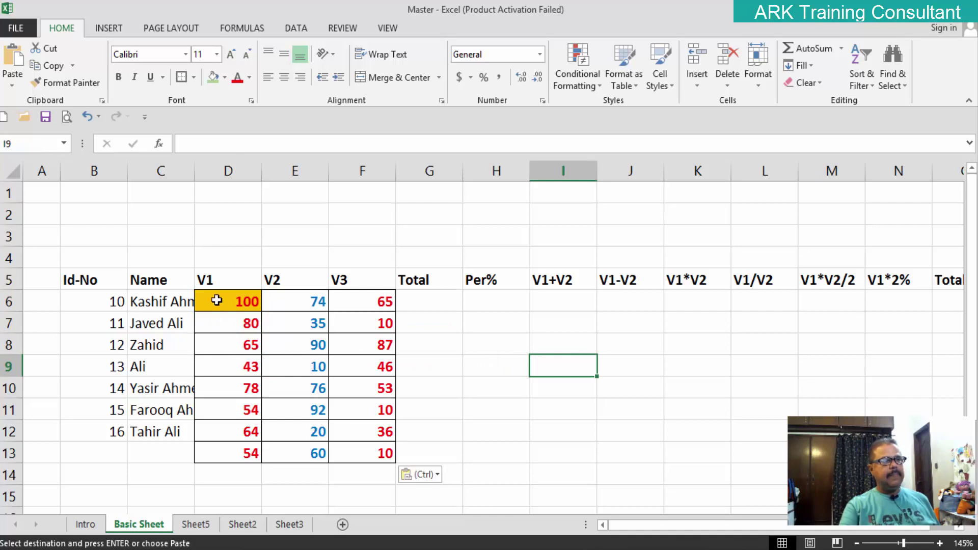
pyautogui.moveTo(218, 302); pyautogui.dragTo(389, 458)
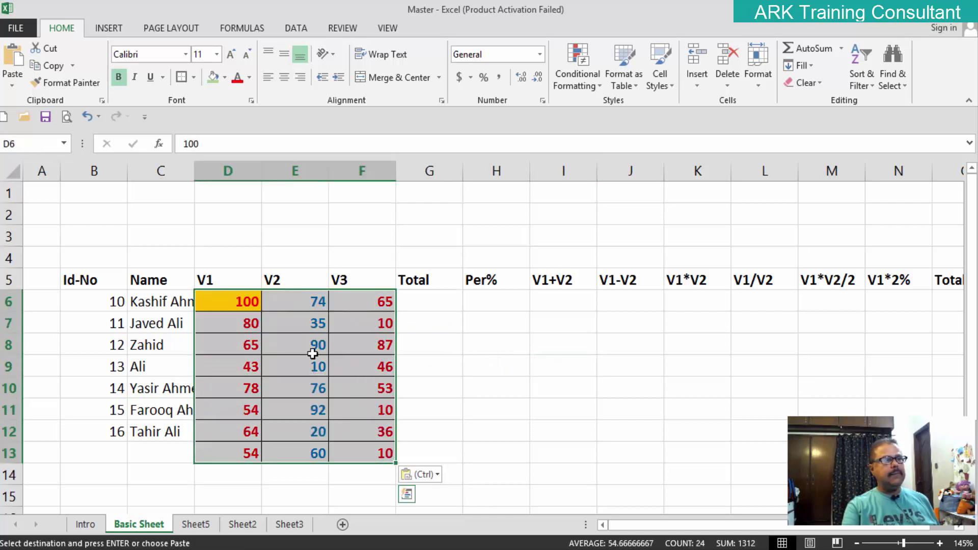
pyautogui.click(194, 75)
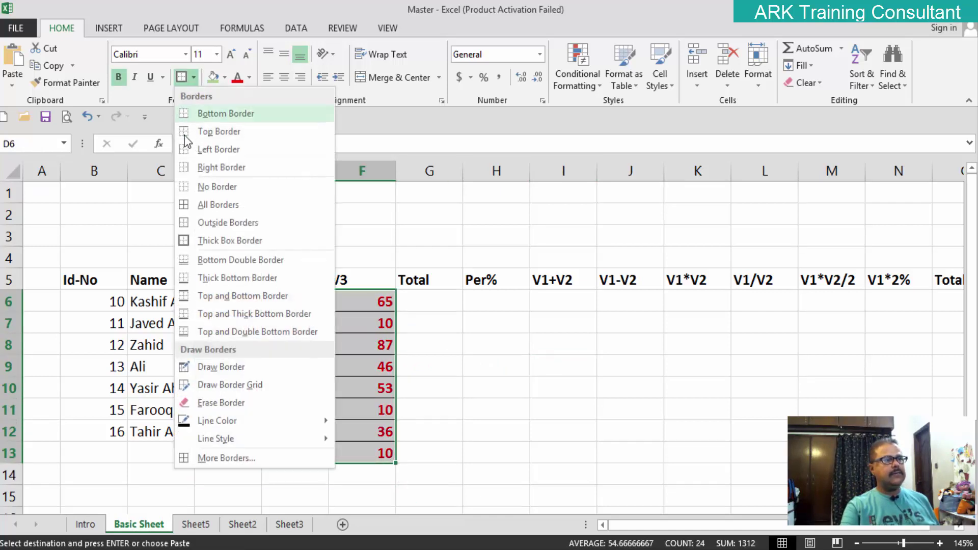
pyautogui.click(195, 188)
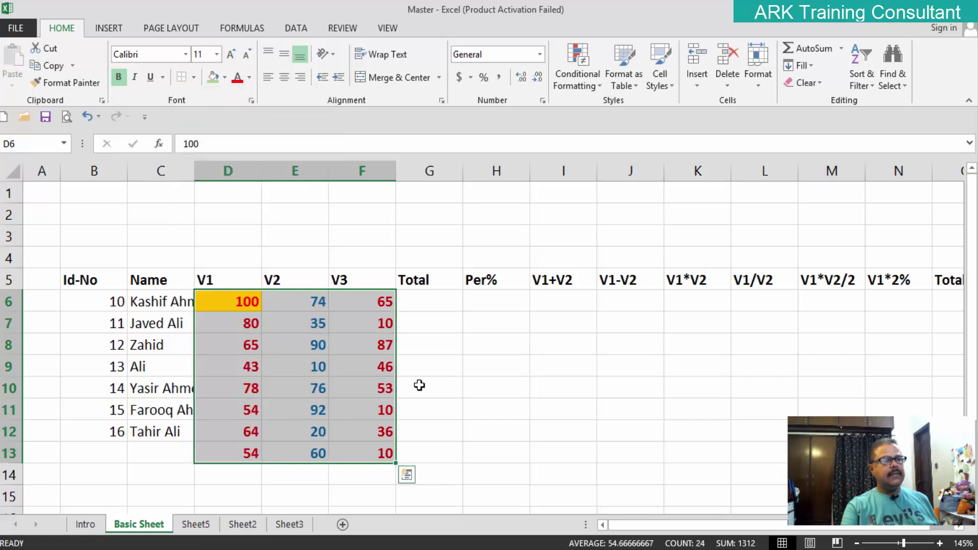
pyautogui.click(493, 393)
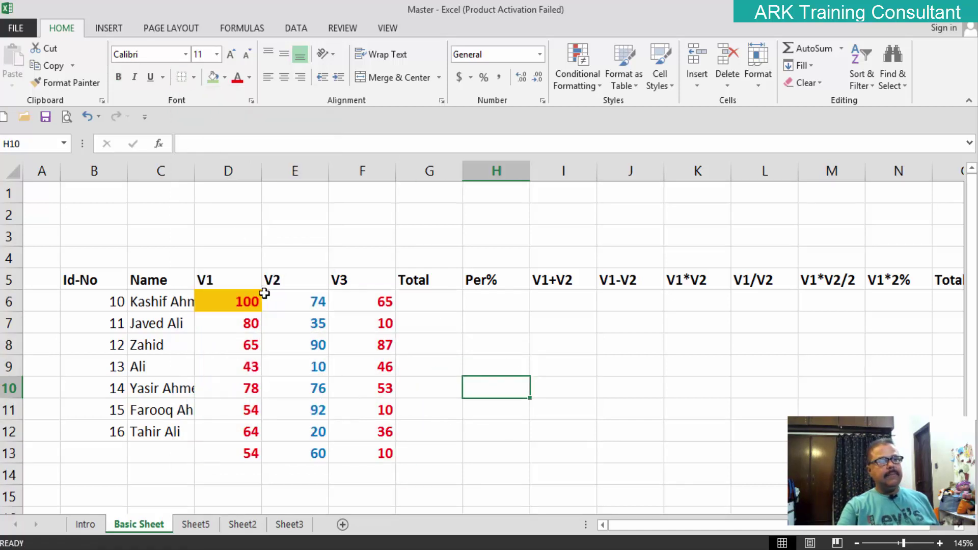
# Clear the orange fill from cell D6 by setting it to No Fill
pyautogui.click(254, 304)
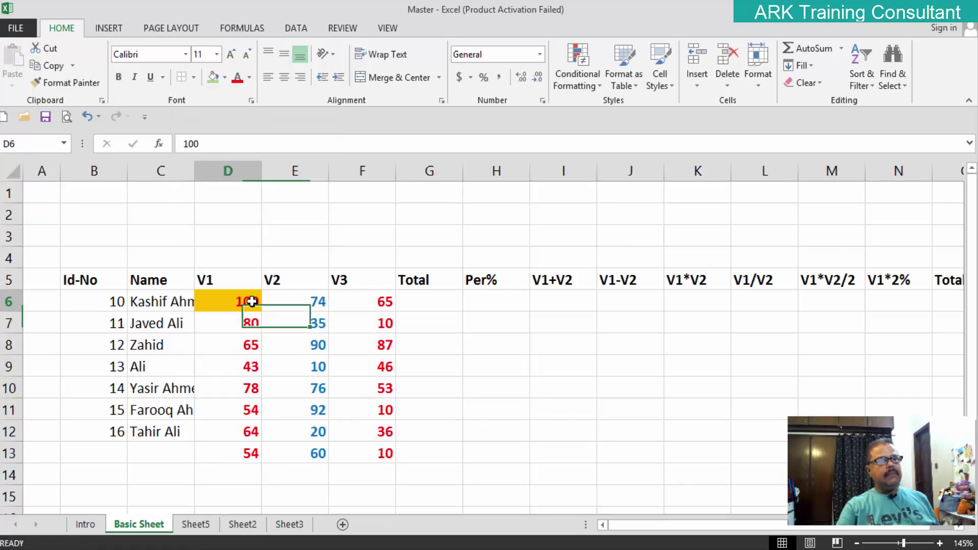
pyautogui.click(224, 78)
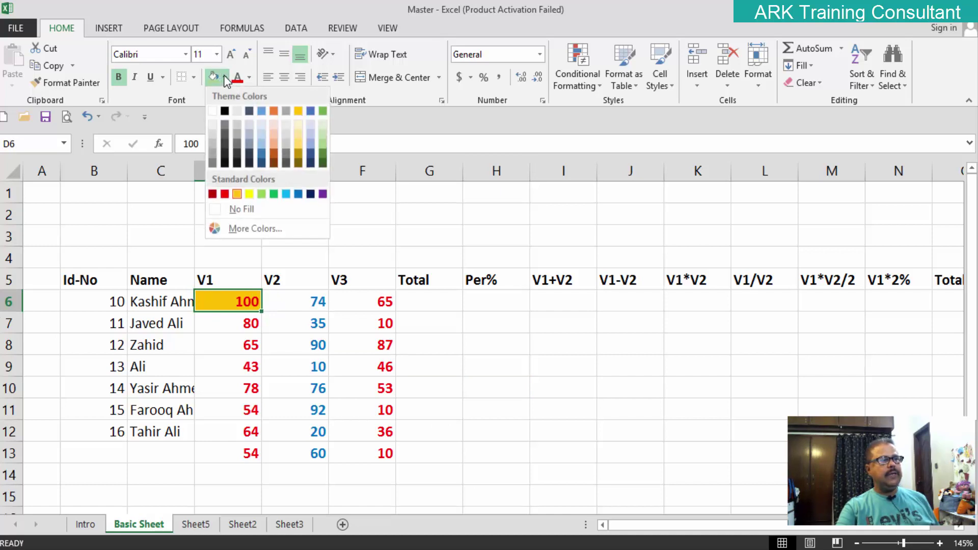
pyautogui.click(219, 208)
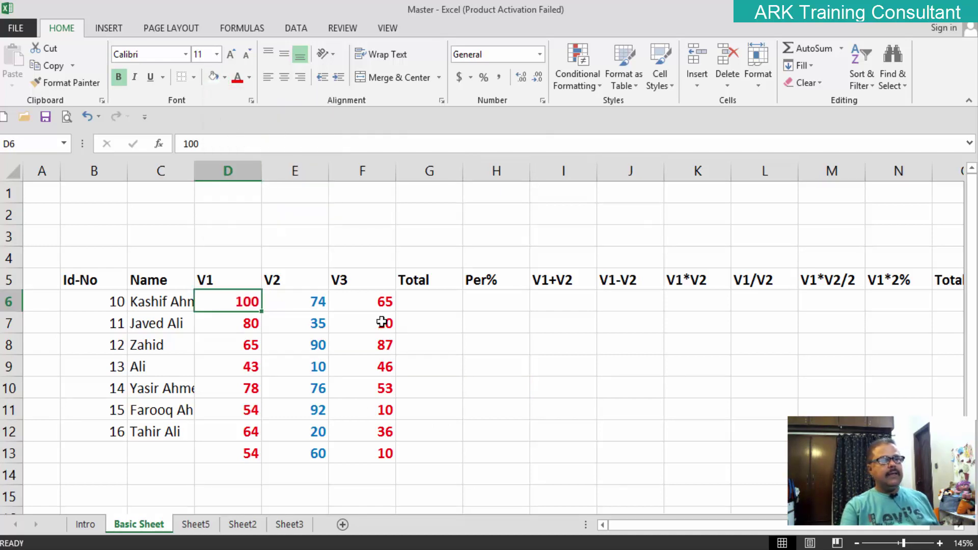
pyautogui.click(466, 351)
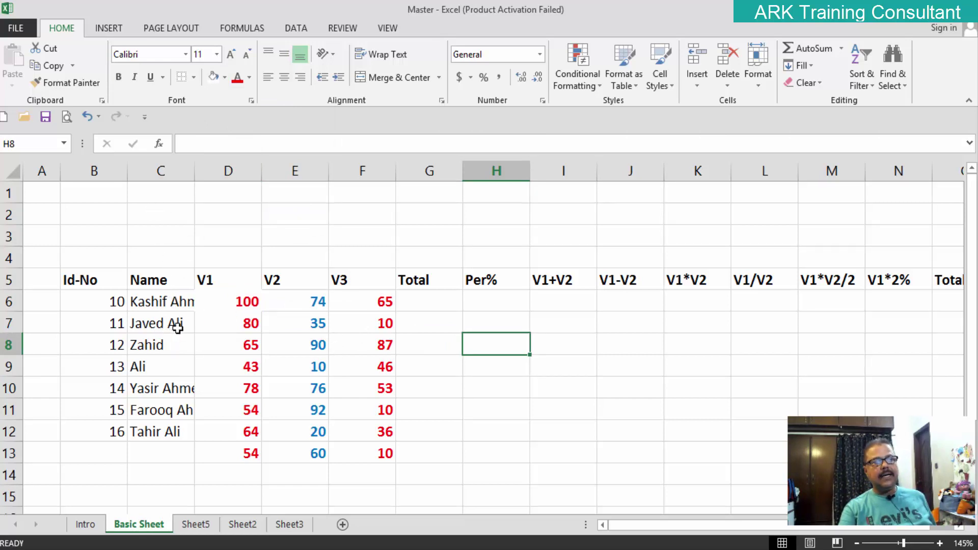
# Widen and AutoFit column C so the longest full name in C10 is no longer cut off
pyautogui.click(158, 293)
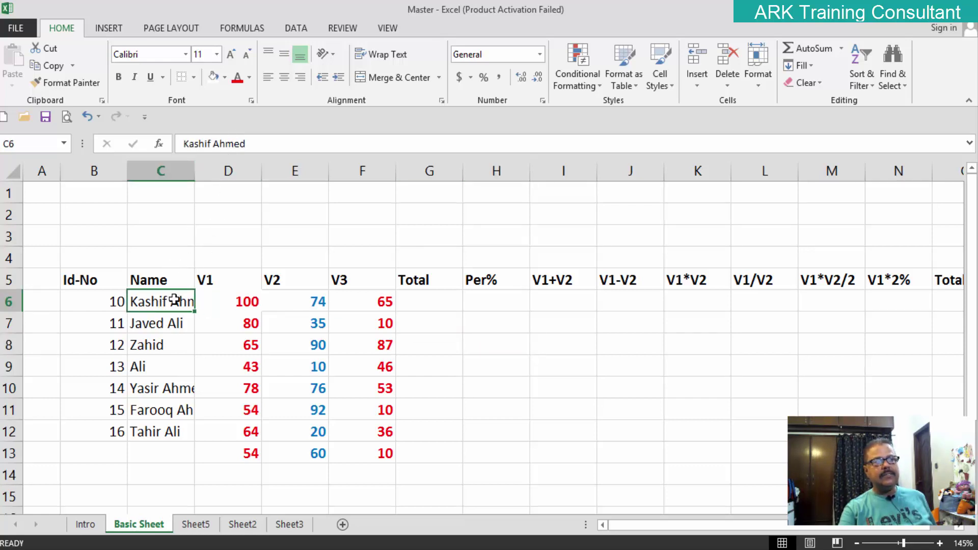
pyautogui.click(162, 392)
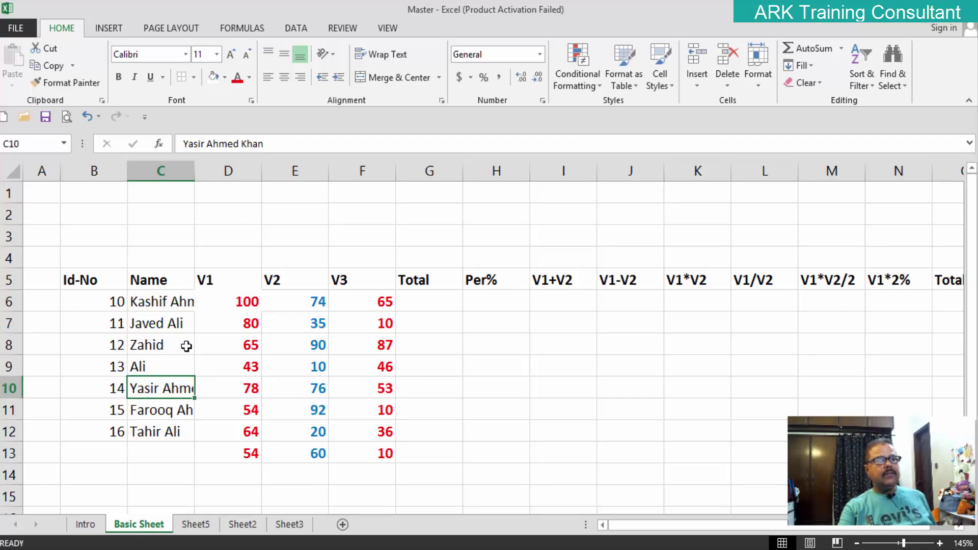
pyautogui.click(555, 431)
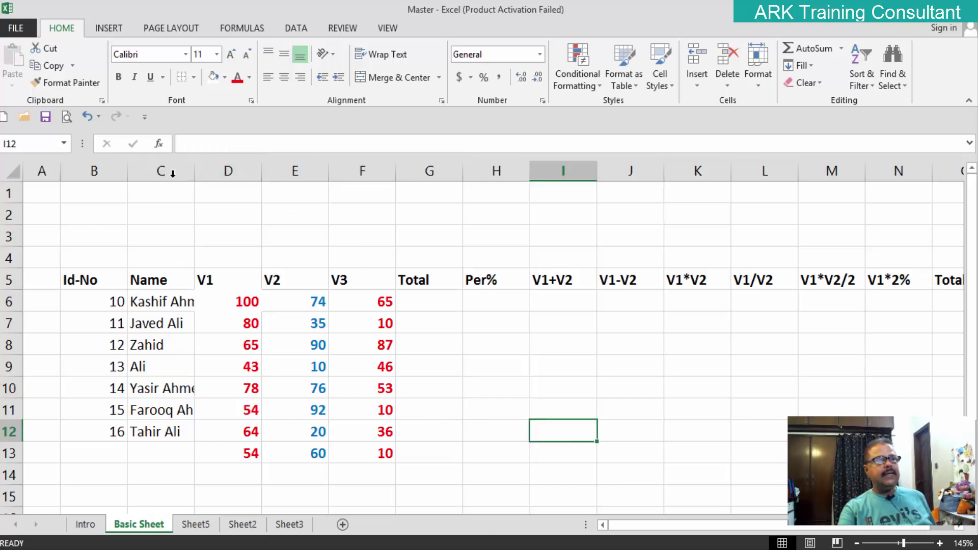
pyautogui.moveTo(194, 172); pyautogui.dragTo(225, 170)
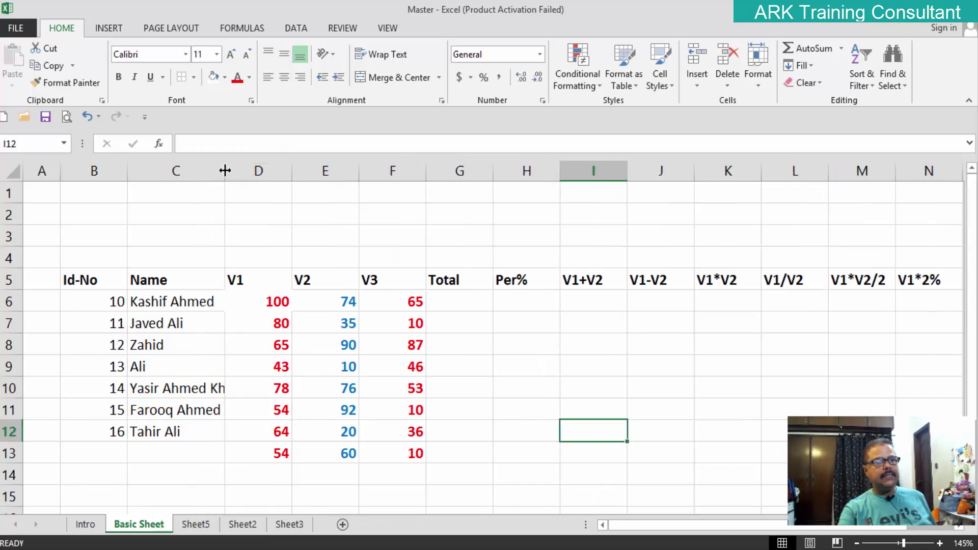
pyautogui.doubleClick(225, 171)
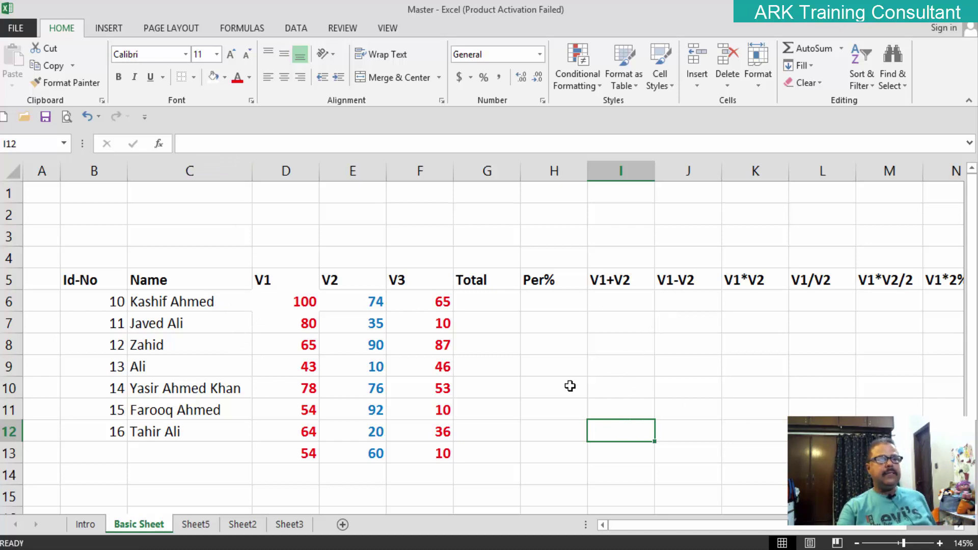
pyautogui.scroll(-2, 569, 387)
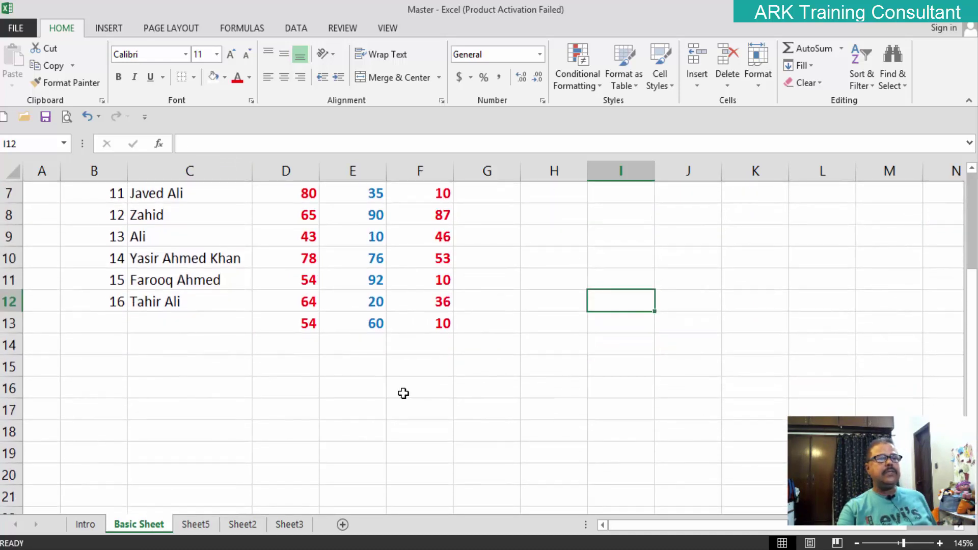
# Enter the label Free in cell C15 below the names
pyautogui.click(156, 371)
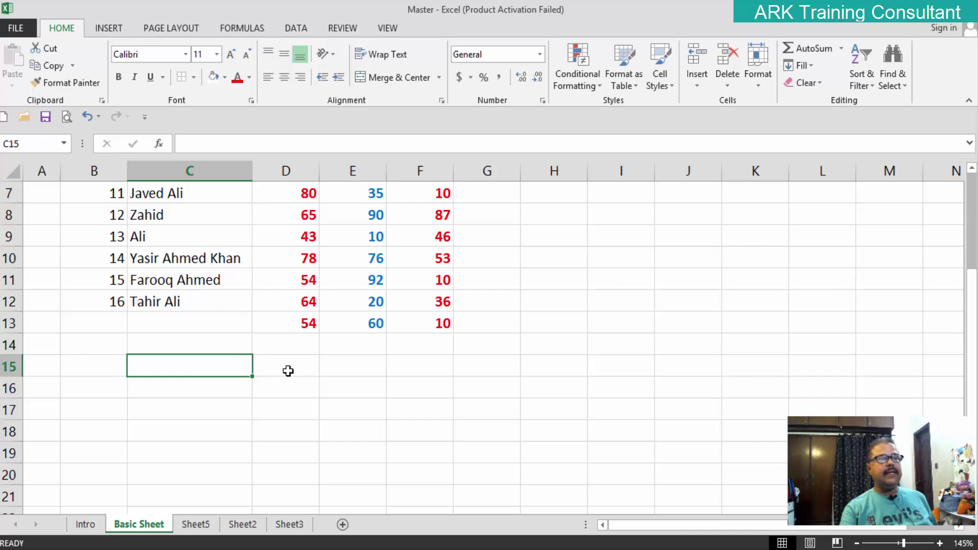
pyautogui.click(289, 371)
pyautogui.click(232, 364)
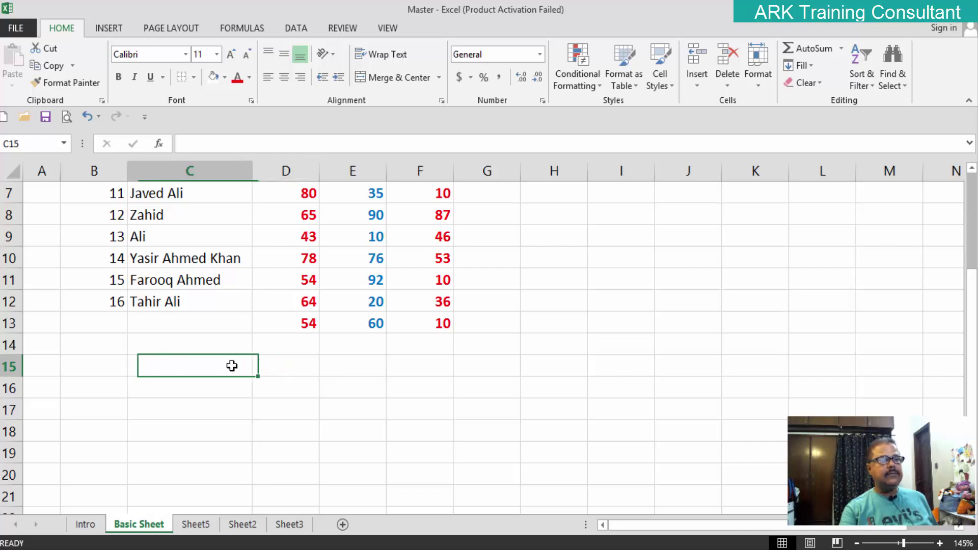
pyautogui.write('Free')
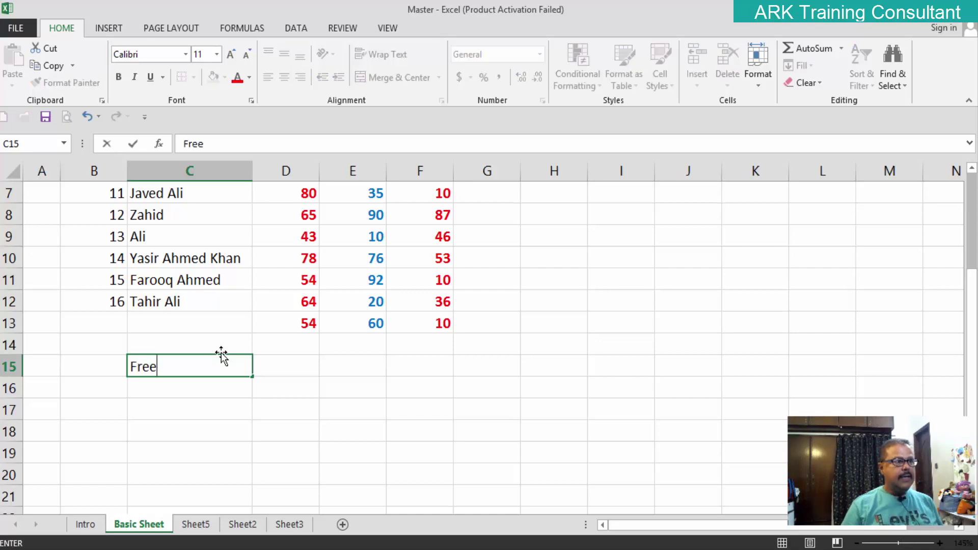
pyautogui.press('Tab')
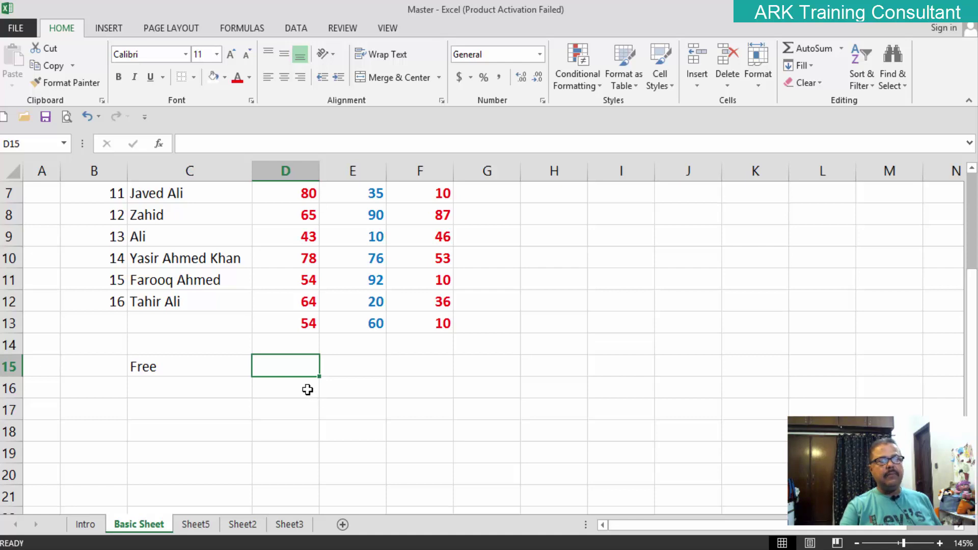
# Enter Repeat Sequence in C16, correcting the misspelled Reapet
pyautogui.click(310, 391)
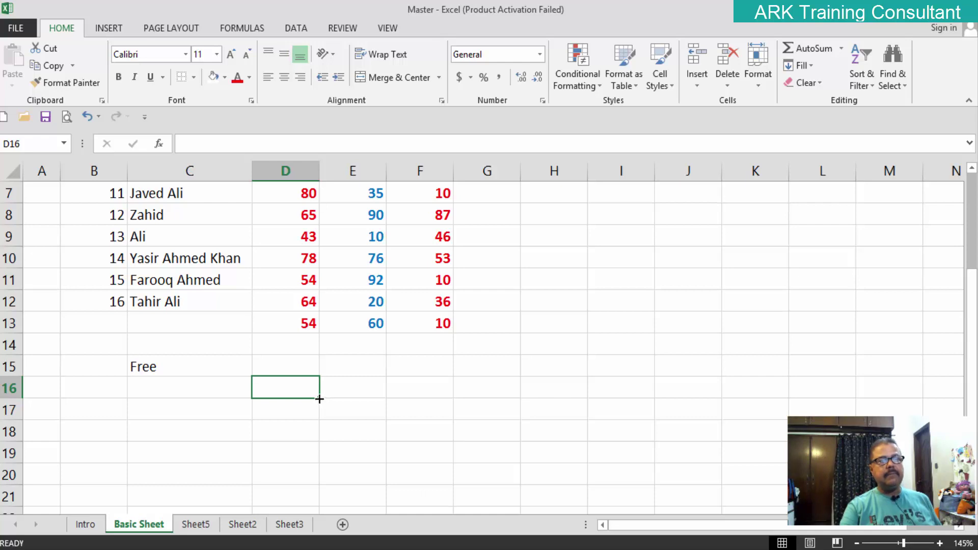
pyautogui.click(207, 385)
pyautogui.write('Re')
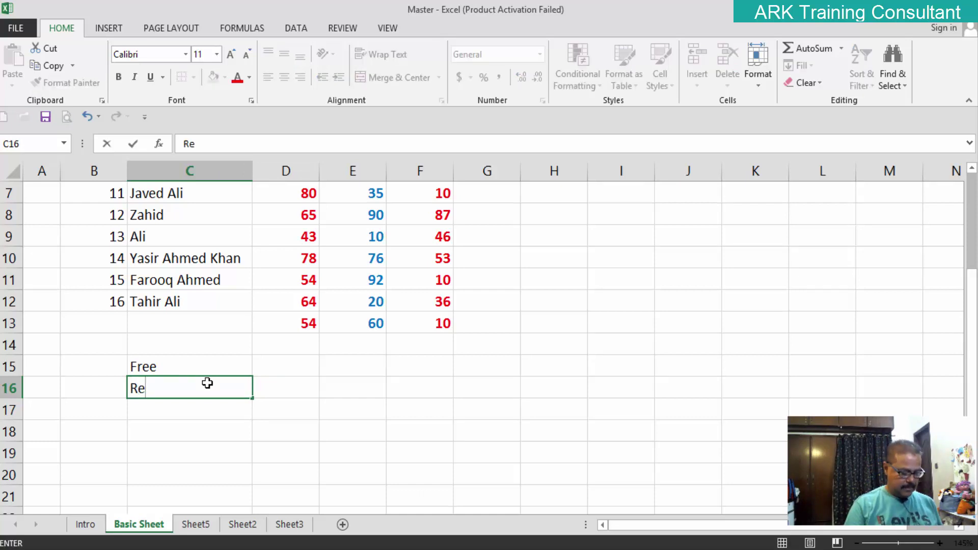
pyautogui.write('apet')
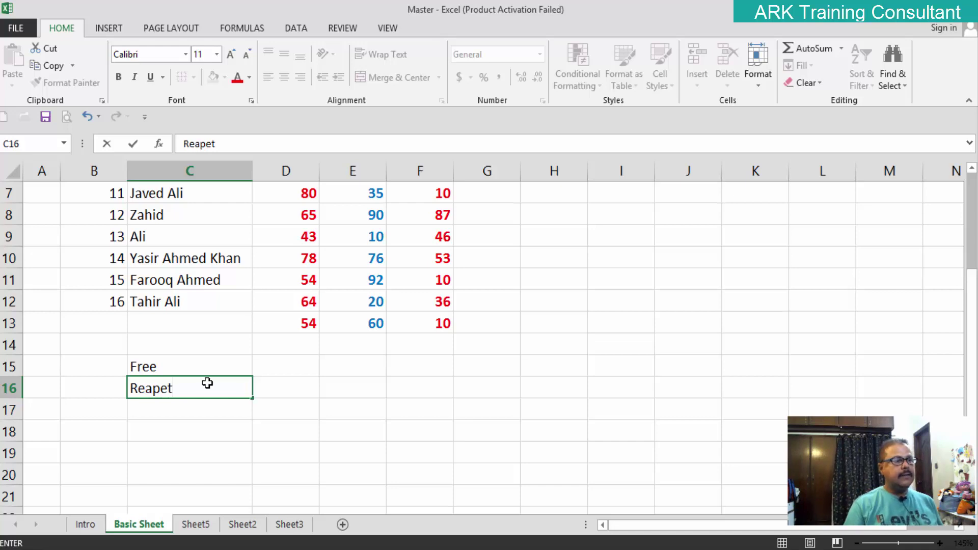
pyautogui.press('BackSpace')
pyautogui.press('BackSpace')
pyautogui.press('BackSpace')
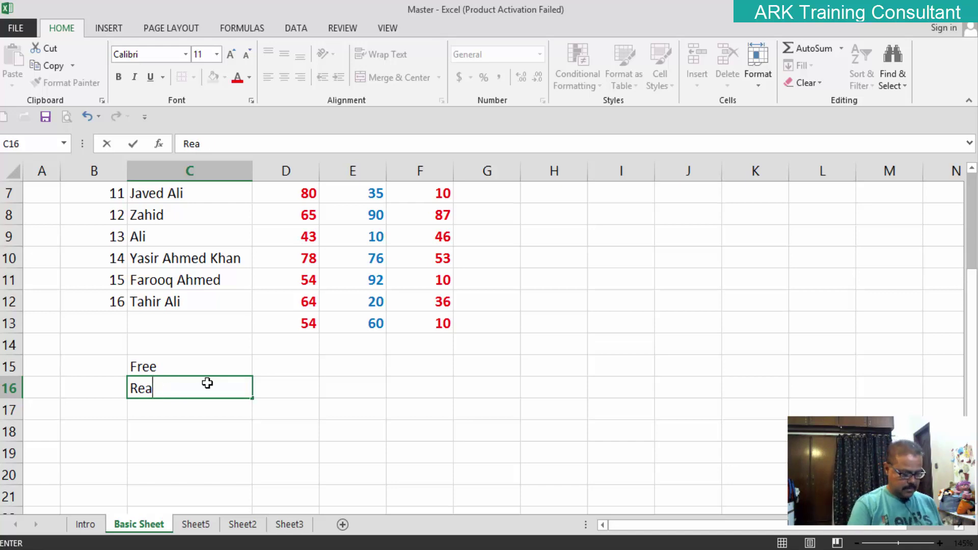
pyautogui.press('BackSpace')
pyautogui.press('BackSpace')
pyautogui.write('e')
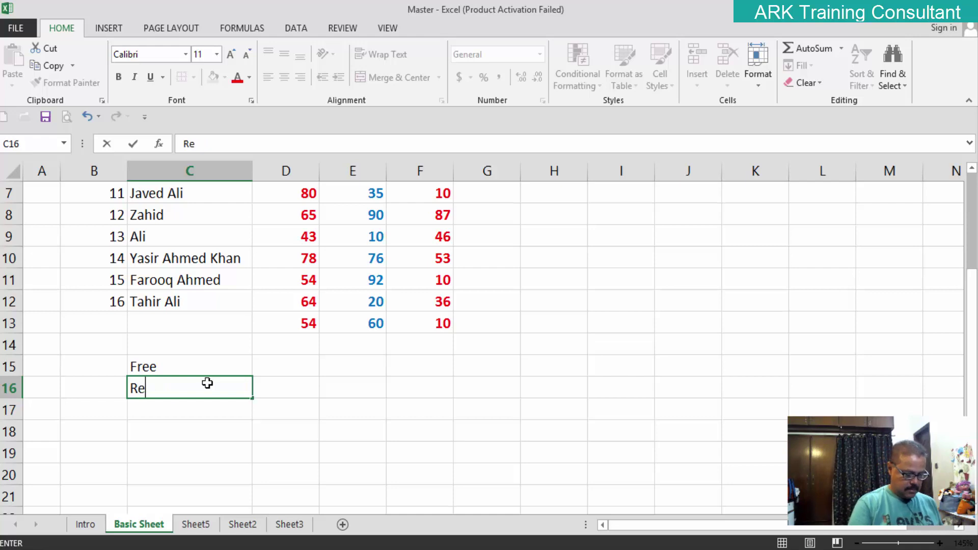
pyautogui.write('peat')
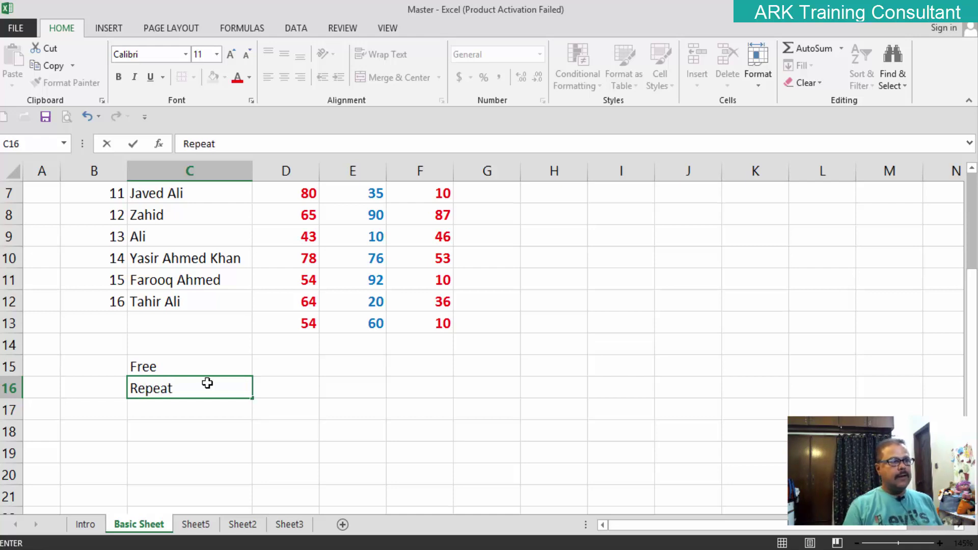
pyautogui.write(' Se')
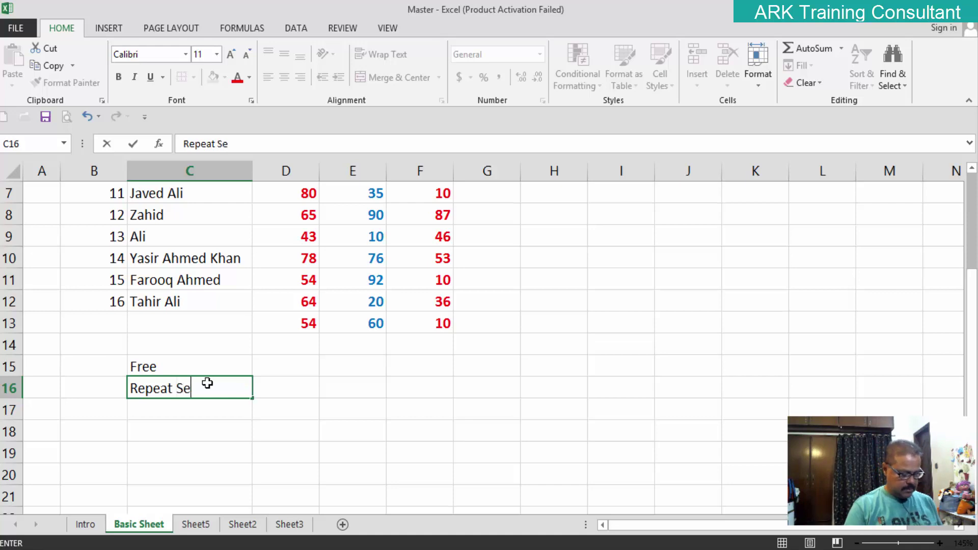
pyautogui.write('quence')
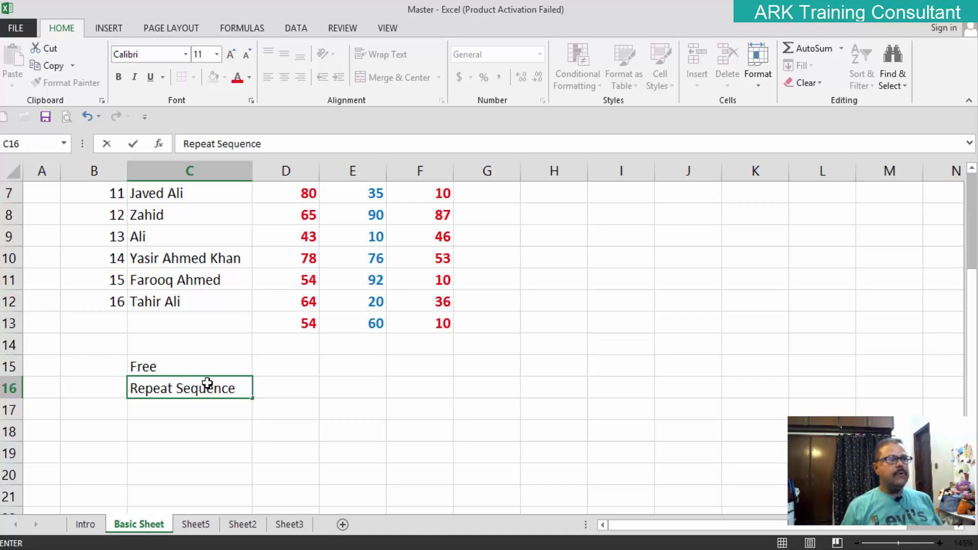
pyautogui.press('Tab')
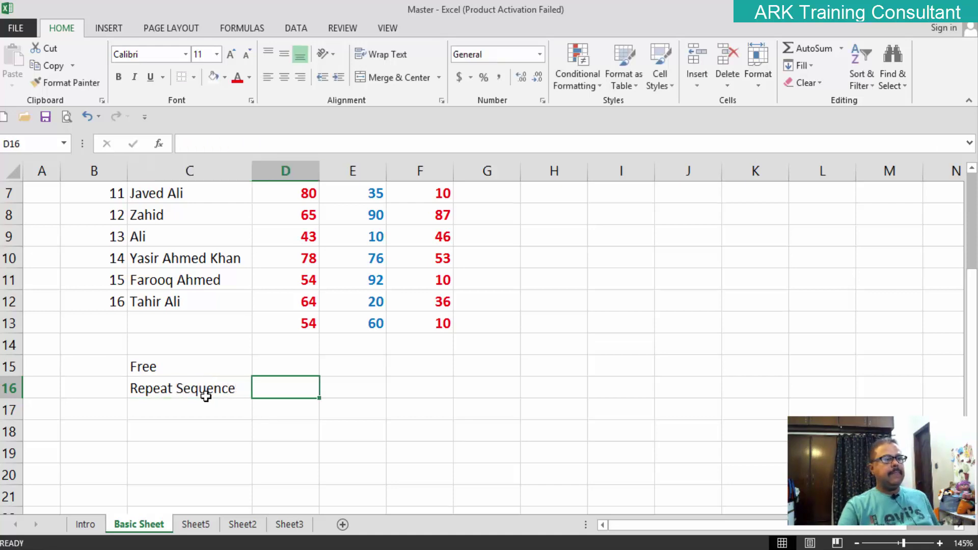
pyautogui.click(171, 409)
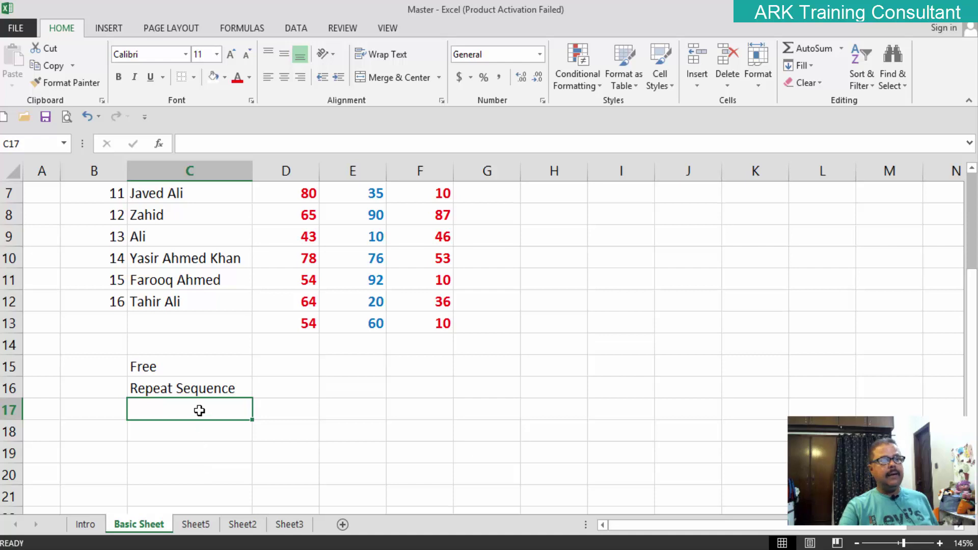
# Enter the labels Operational in C17 and Functional in C18, then select cell H7
pyautogui.write('Opera')
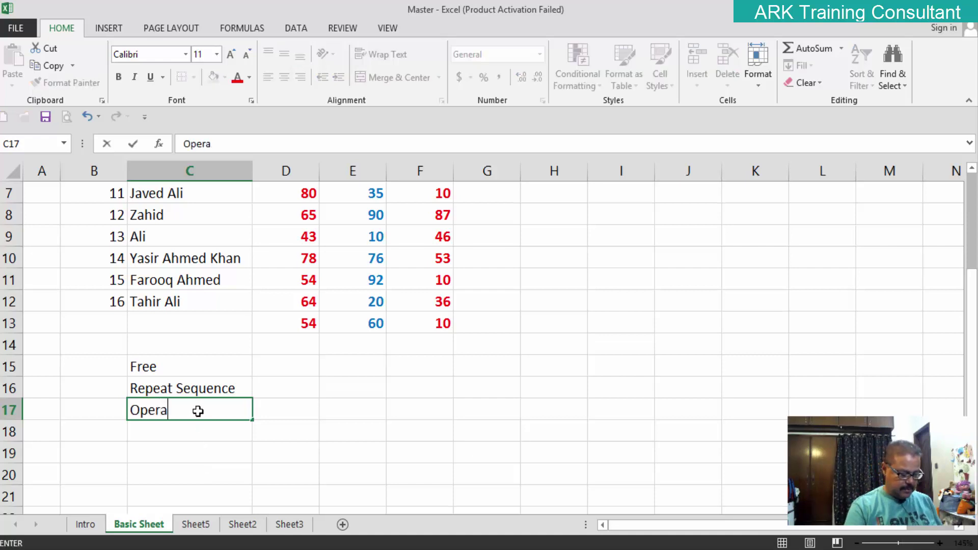
pyautogui.write('tional')
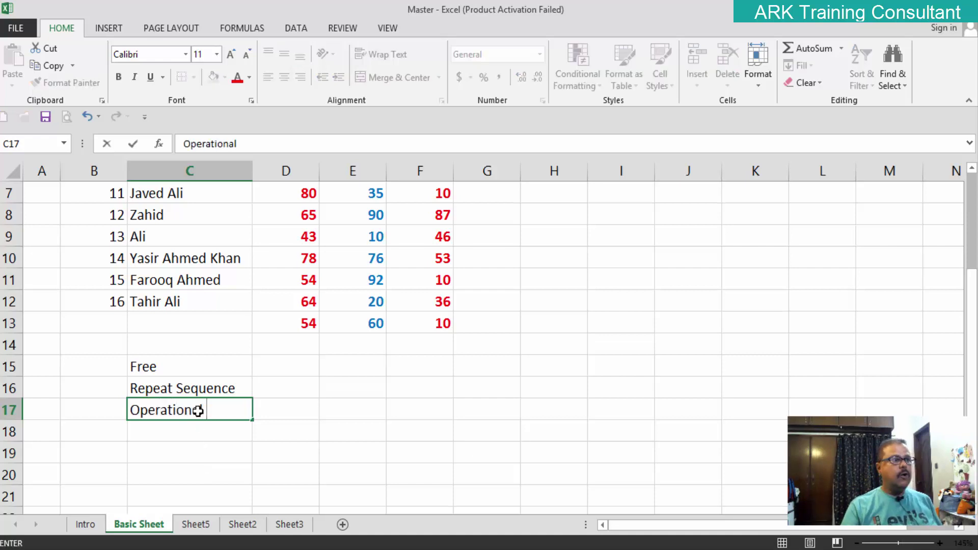
pyautogui.click(273, 412)
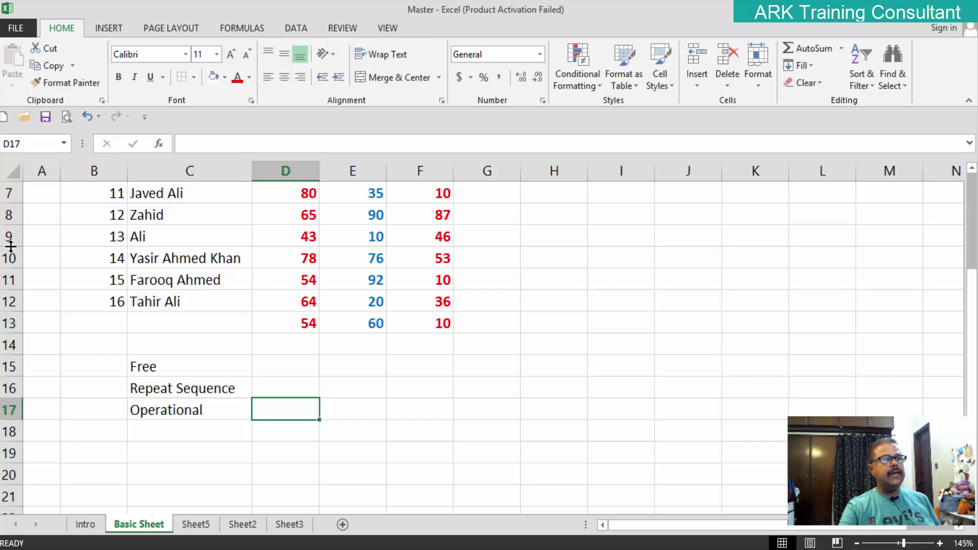
pyautogui.click(156, 431)
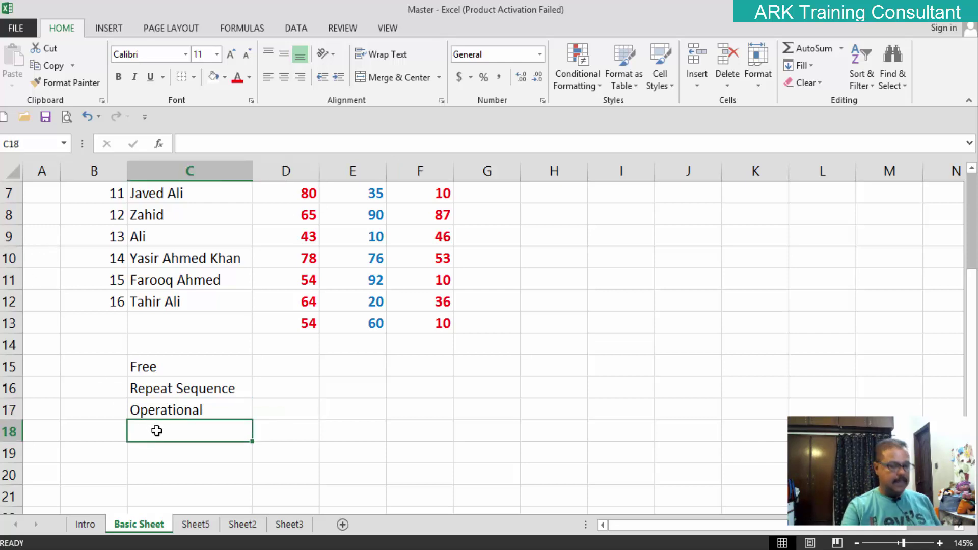
pyautogui.write('Fun')
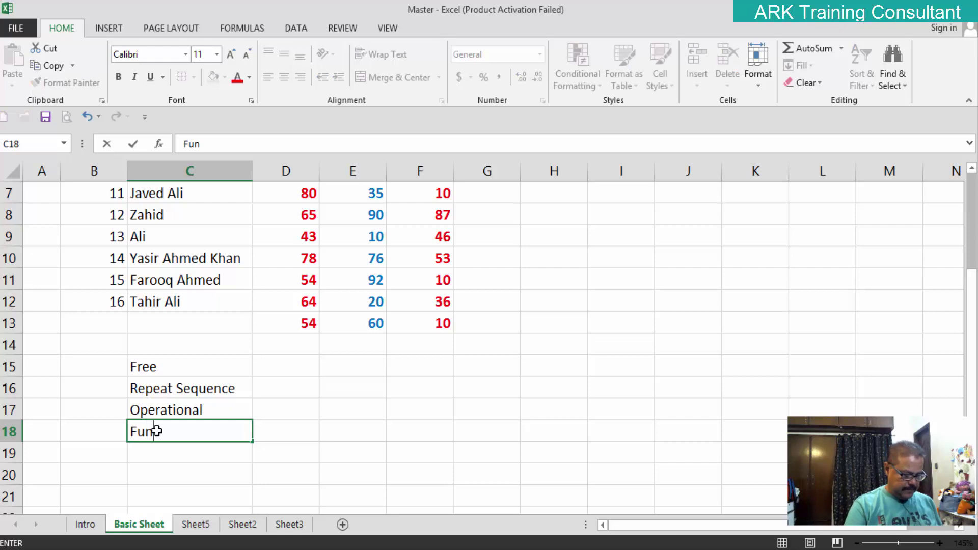
pyautogui.write('ctional')
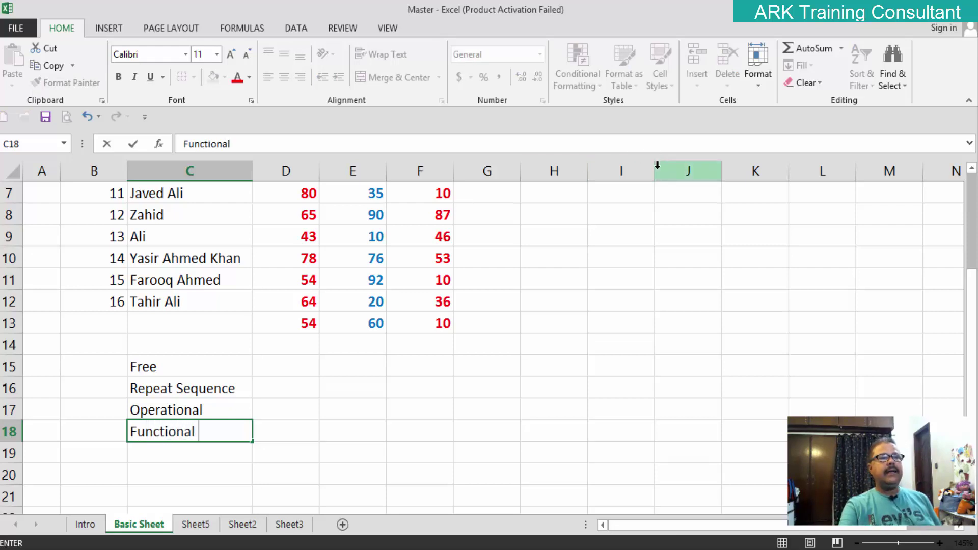
pyautogui.click(726, 232)
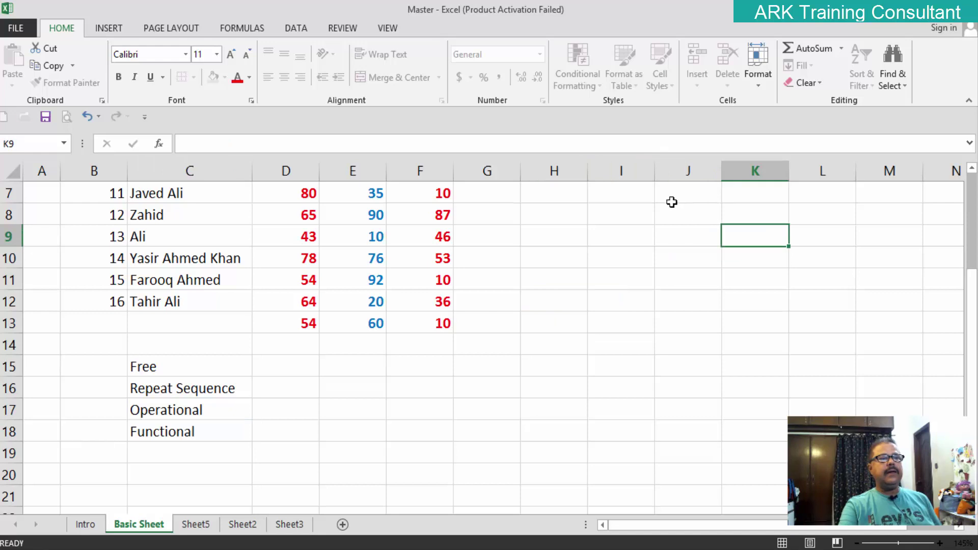
pyautogui.click(695, 243)
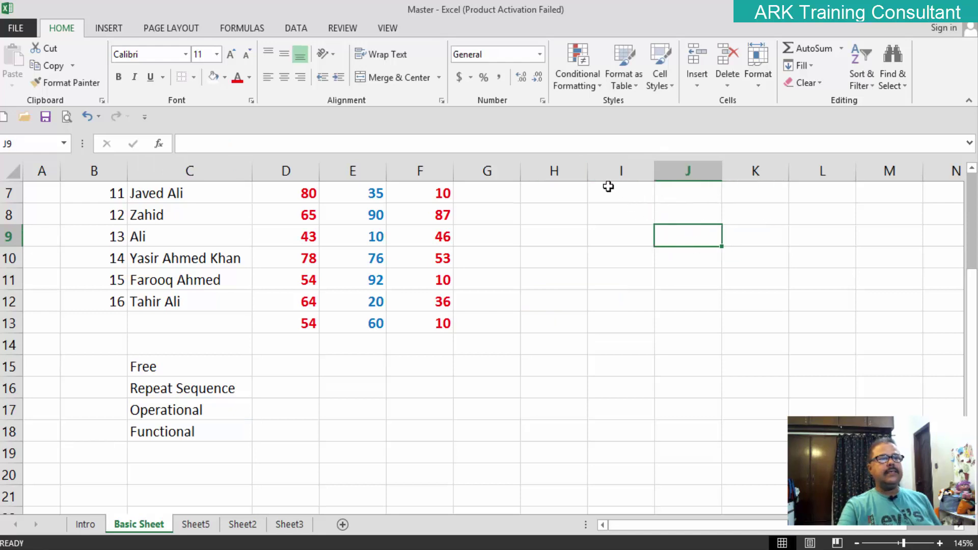
pyautogui.click(559, 191)
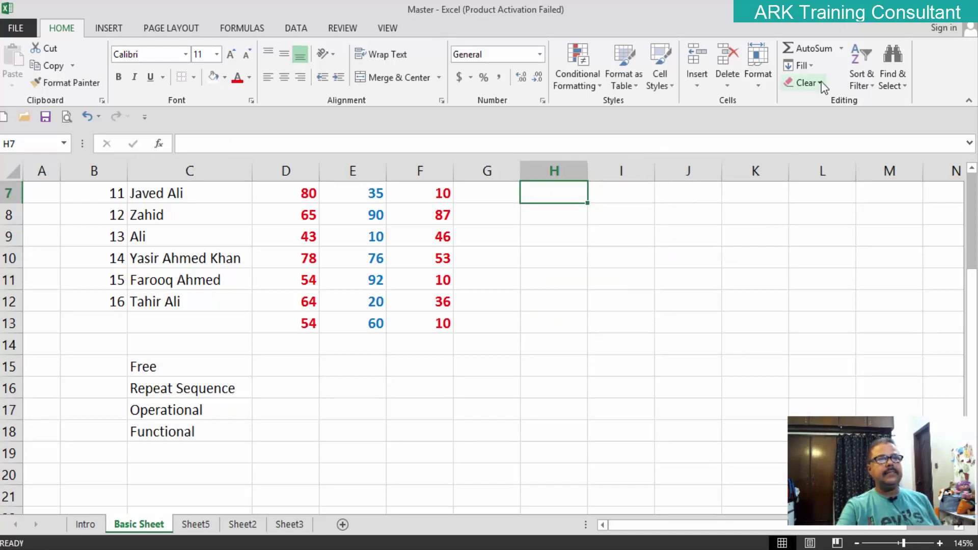
pyautogui.click(757, 90)
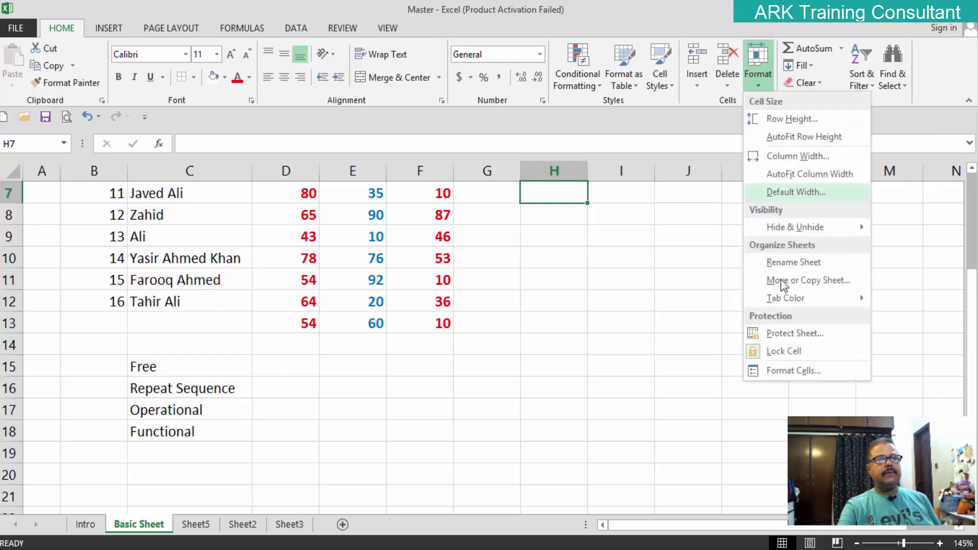
pyautogui.moveTo(796, 228)
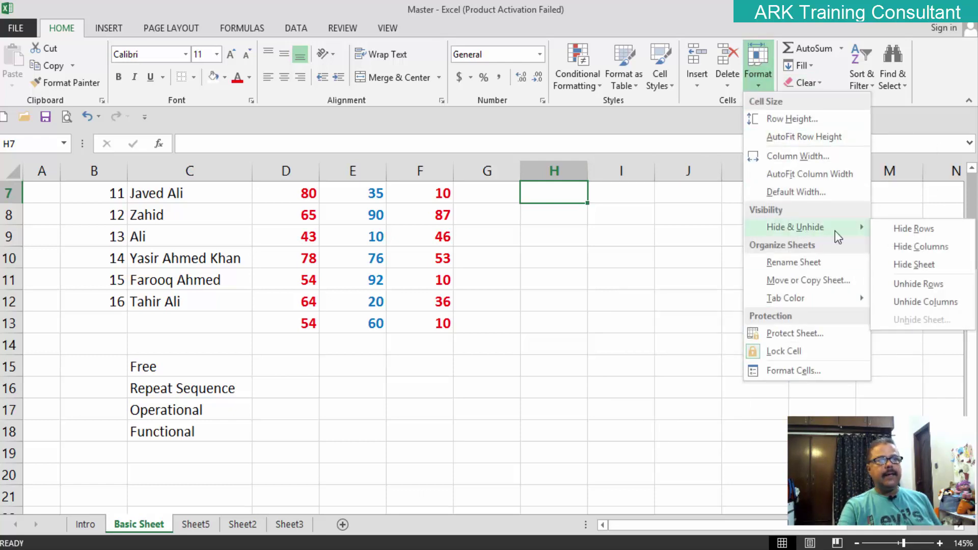
pyautogui.click(938, 250)
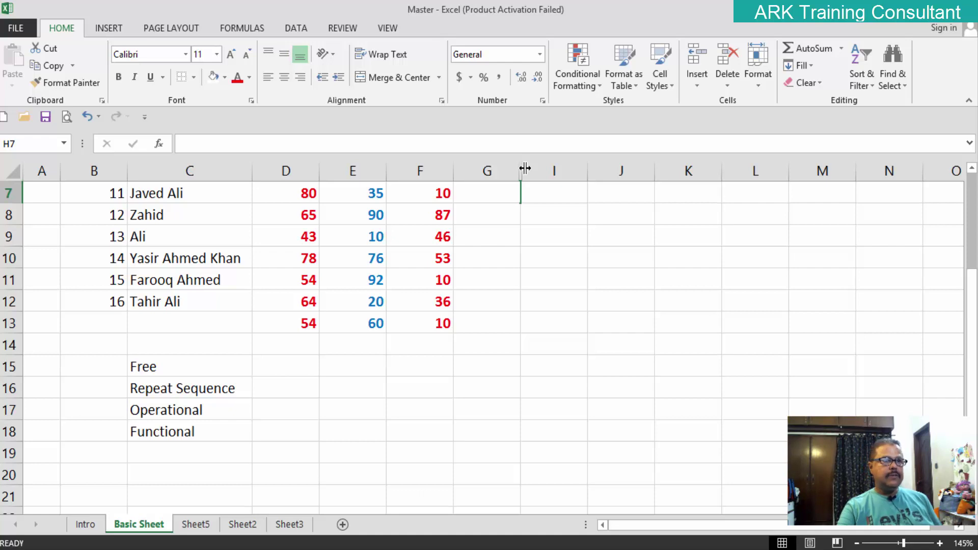
pyautogui.moveTo(525, 168)
pyautogui.mouseDown()
pyautogui.moveTo(600, 164)
pyautogui.moveTo(591, 168)
pyautogui.mouseUp()
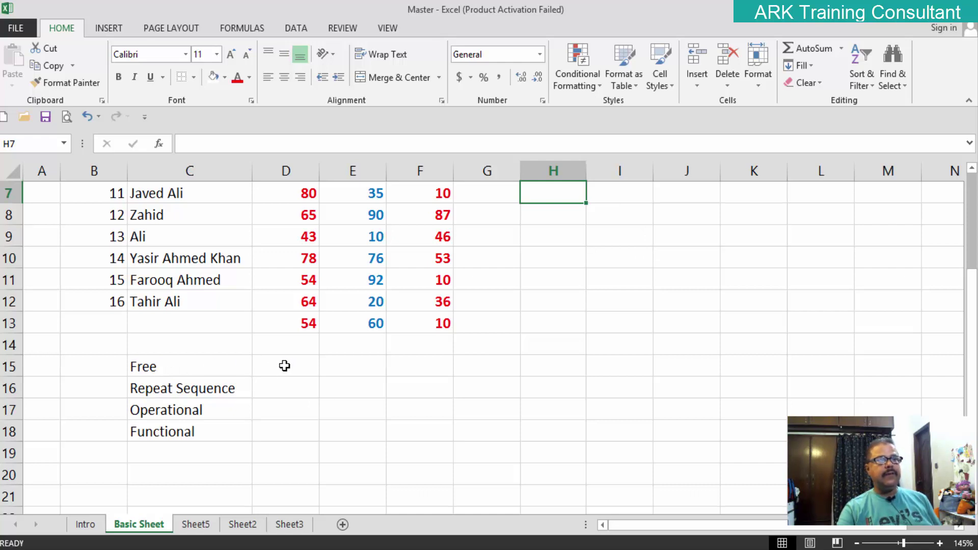
# Delete the four labels (Free, Repeat Sequence, Operational, Functional) from C15:C18, leaving them empty
pyautogui.click(289, 386)
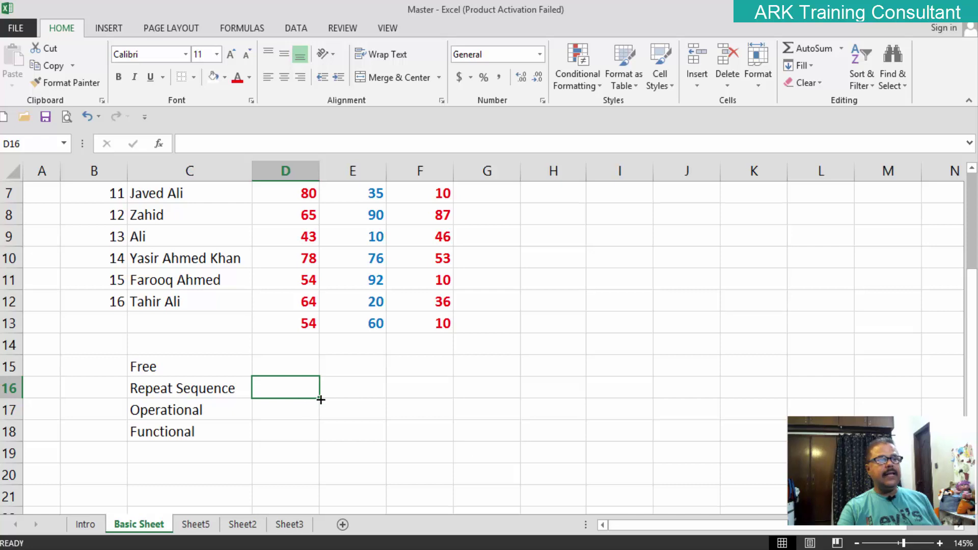
pyautogui.click(292, 410)
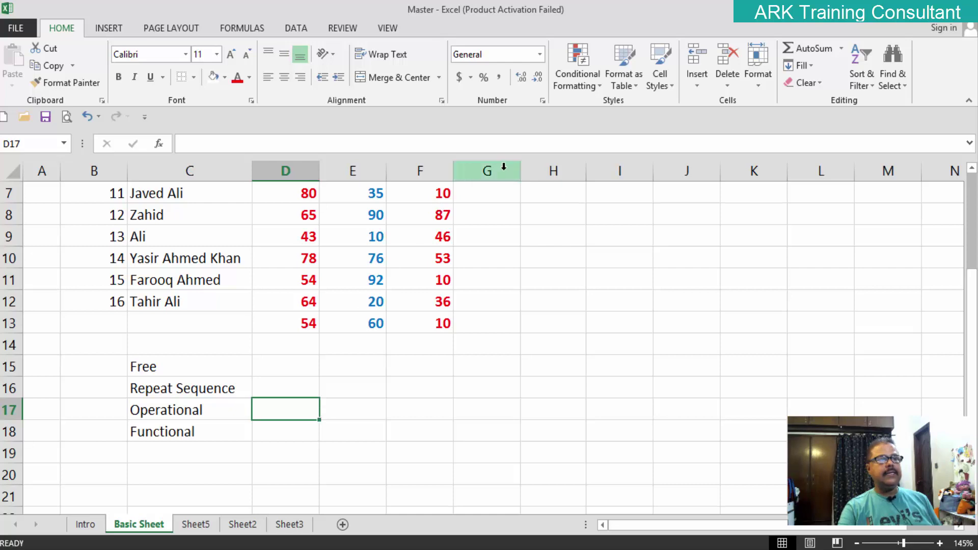
pyautogui.click(284, 428)
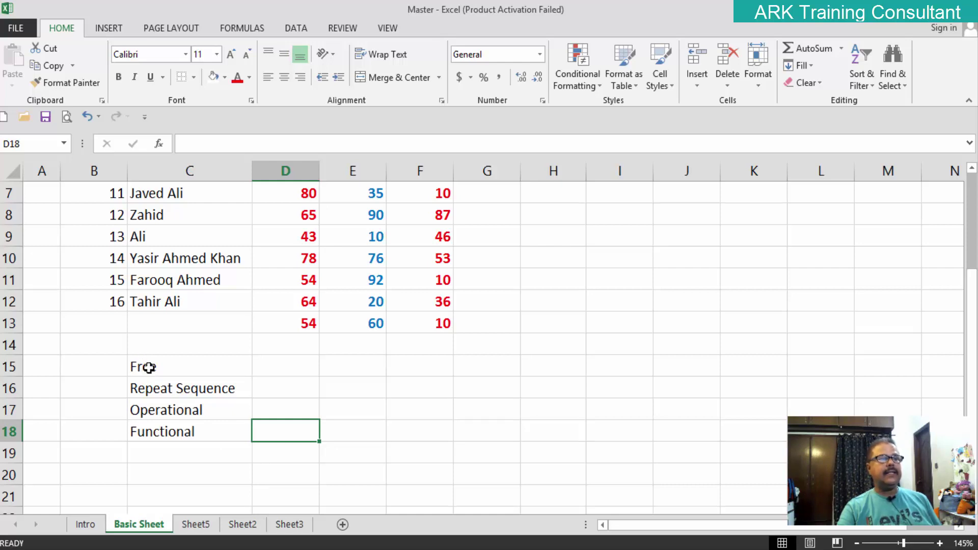
pyautogui.moveTo(148, 366); pyautogui.dragTo(162, 432)
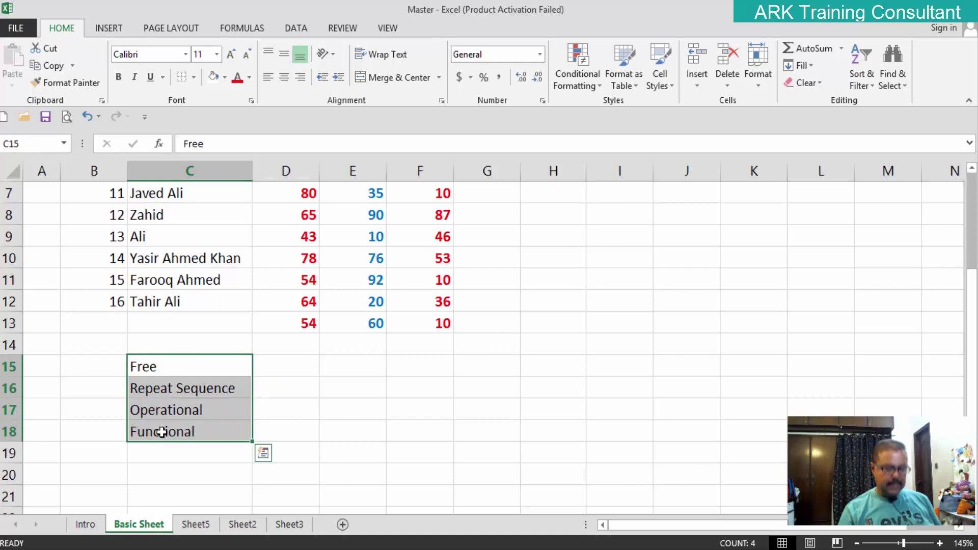
pyautogui.press('BackSpace')
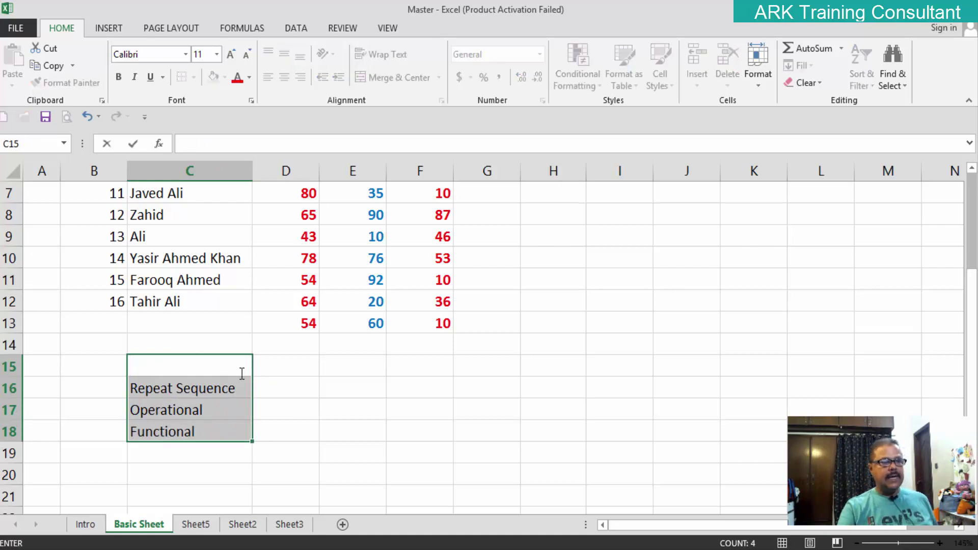
pyautogui.click(275, 395)
pyautogui.moveTo(209, 387); pyautogui.dragTo(199, 433)
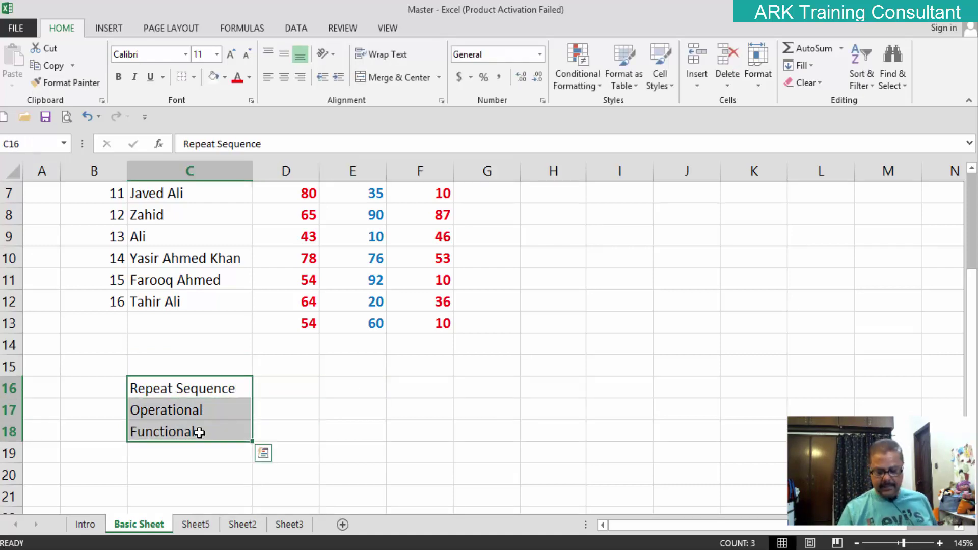
pyautogui.press('Delete')
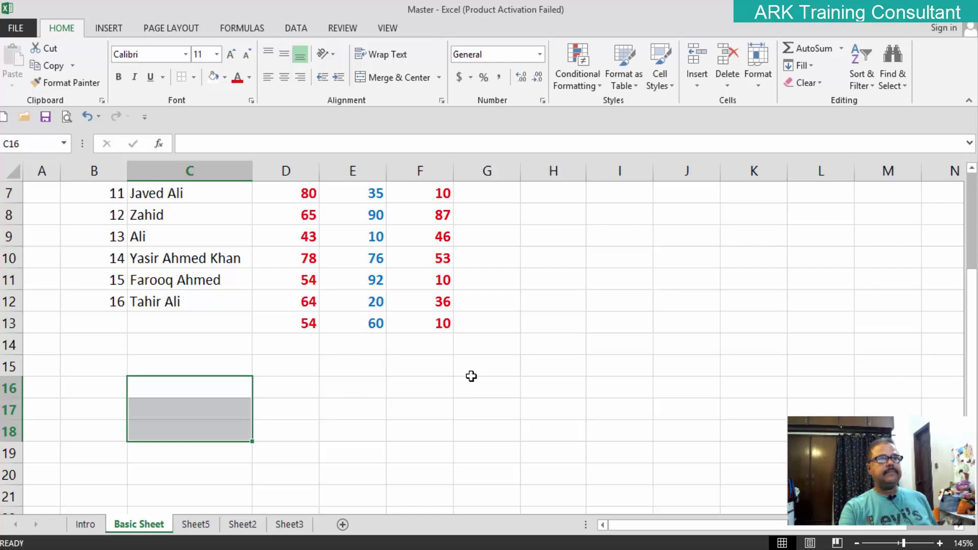
# Narrow column C until the names are cut off, then auto-fit it to the full names
pyautogui.scroll(2, 279, 387)
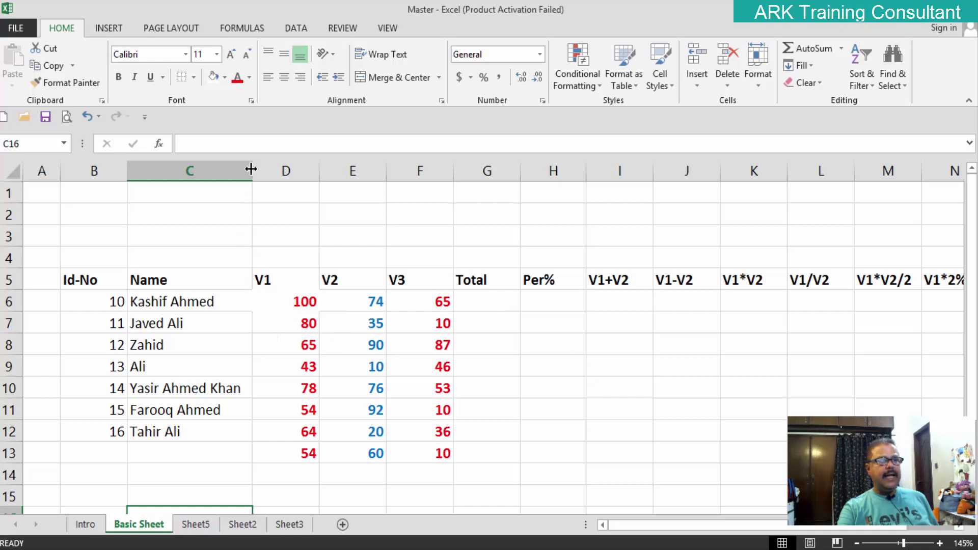
pyautogui.moveTo(251, 169); pyautogui.dragTo(261, 168)
pyautogui.moveTo(261, 169); pyautogui.dragTo(190, 176)
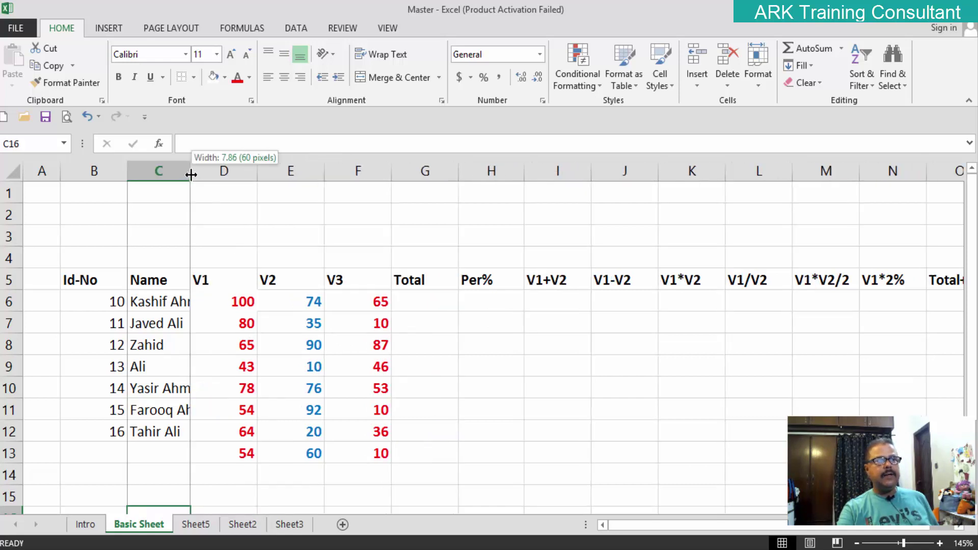
pyautogui.doubleClick(193, 175)
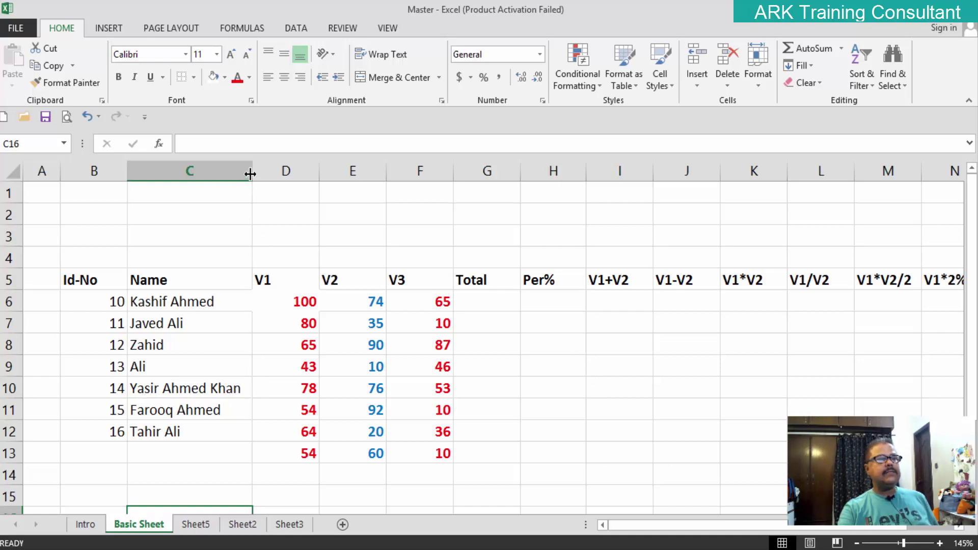
pyautogui.click(227, 171)
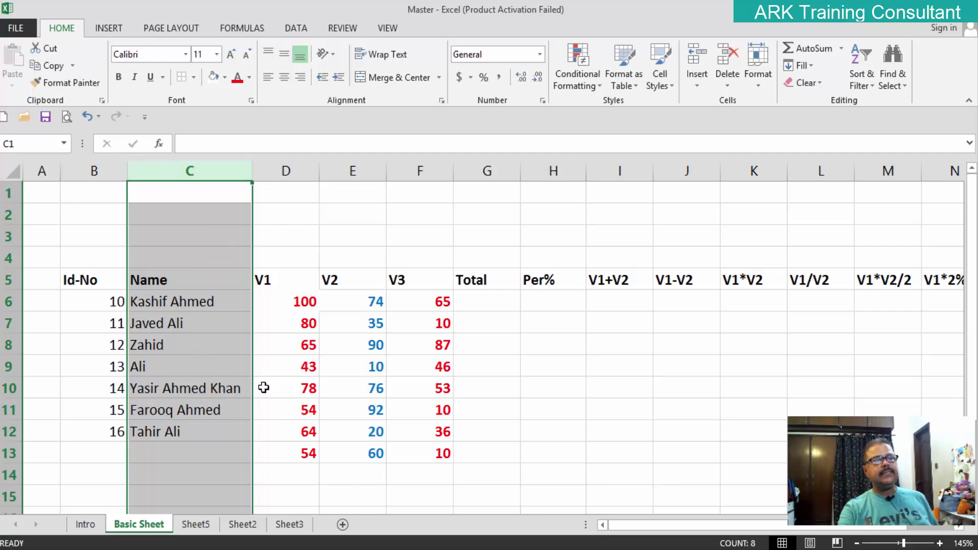
pyautogui.click(284, 493)
# Remove the extra last word from the name in C10, leaving two words
pyautogui.doubleClick(248, 389)
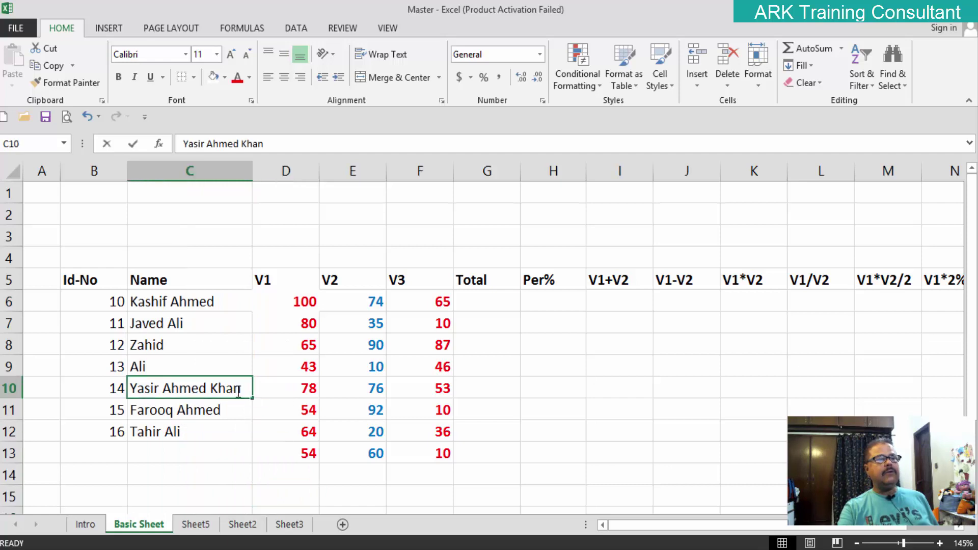
pyautogui.press('BackSpace')
pyautogui.press('BackSpace')
pyautogui.press('BackSpace')
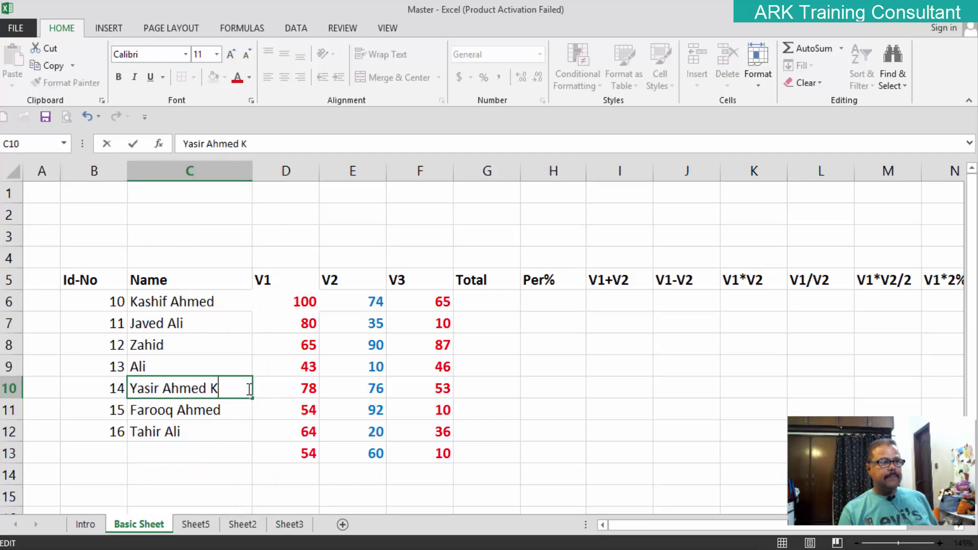
pyautogui.press('BackSpace')
pyautogui.click(228, 444)
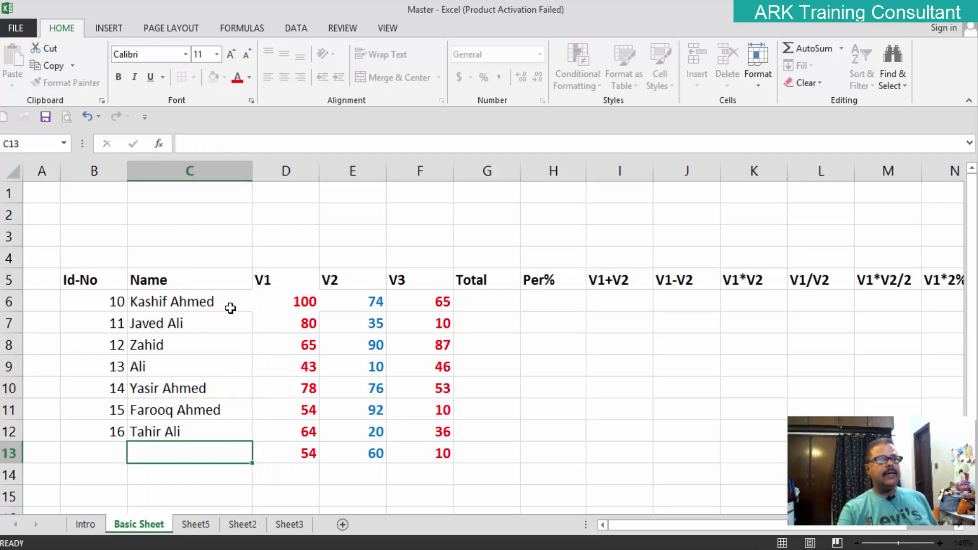
pyautogui.moveTo(254, 175); pyautogui.dragTo(232, 175)
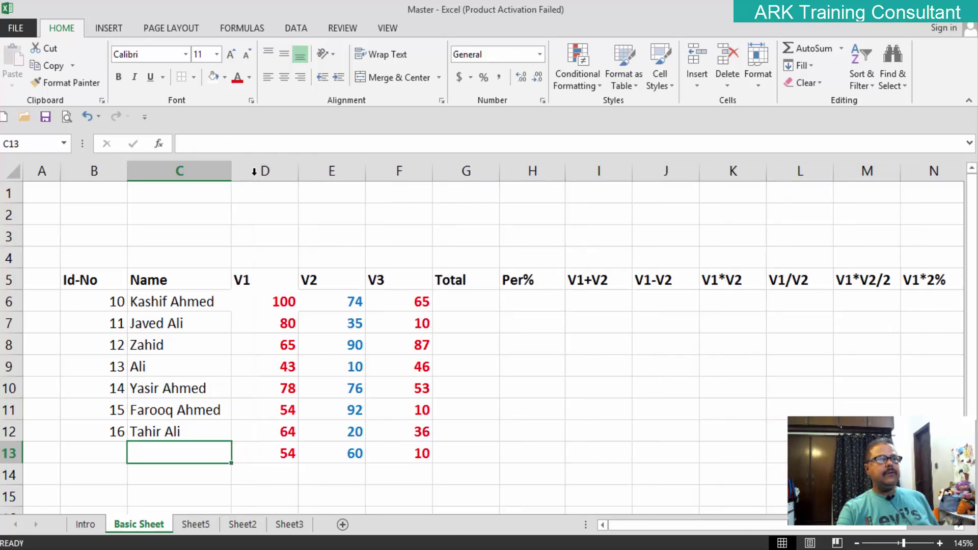
pyautogui.click(193, 172)
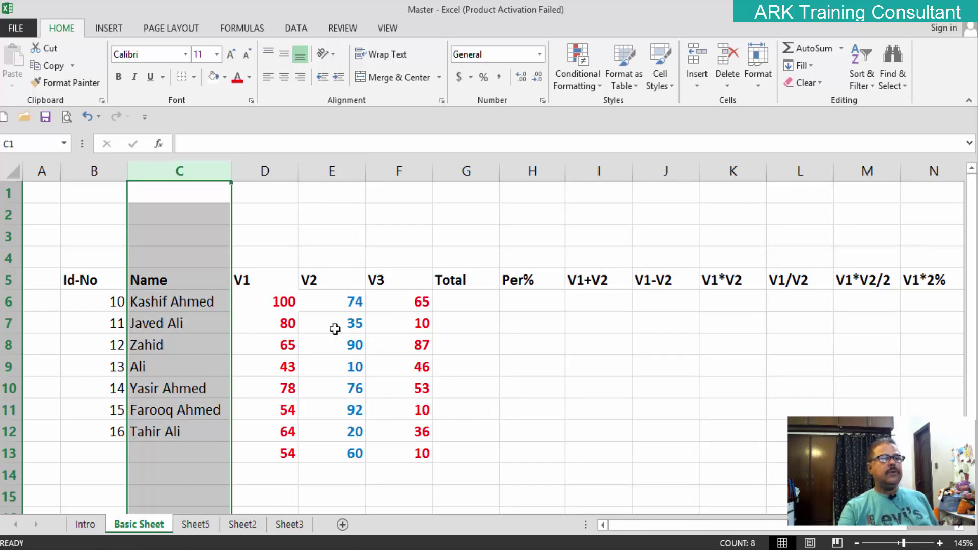
pyautogui.click(481, 378)
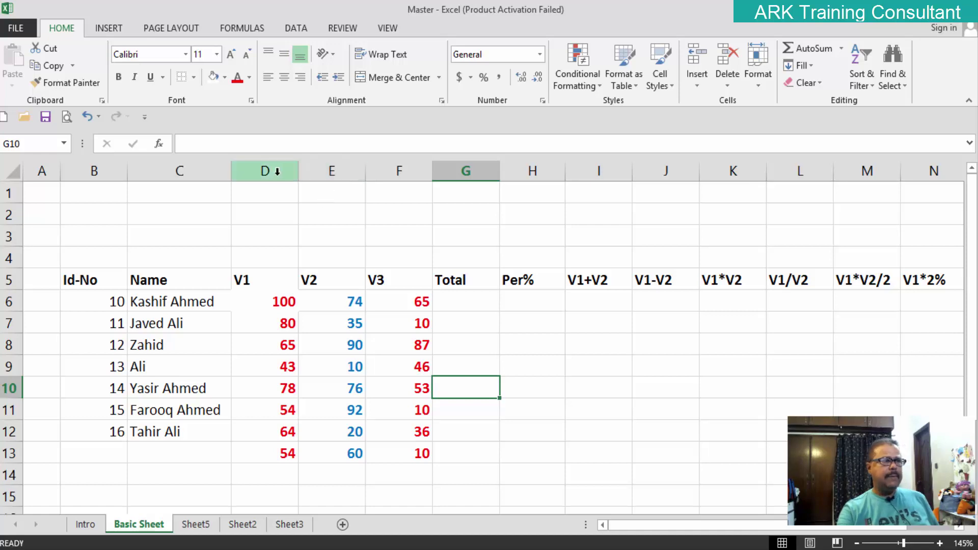
pyautogui.moveTo(231, 174); pyautogui.dragTo(326, 175)
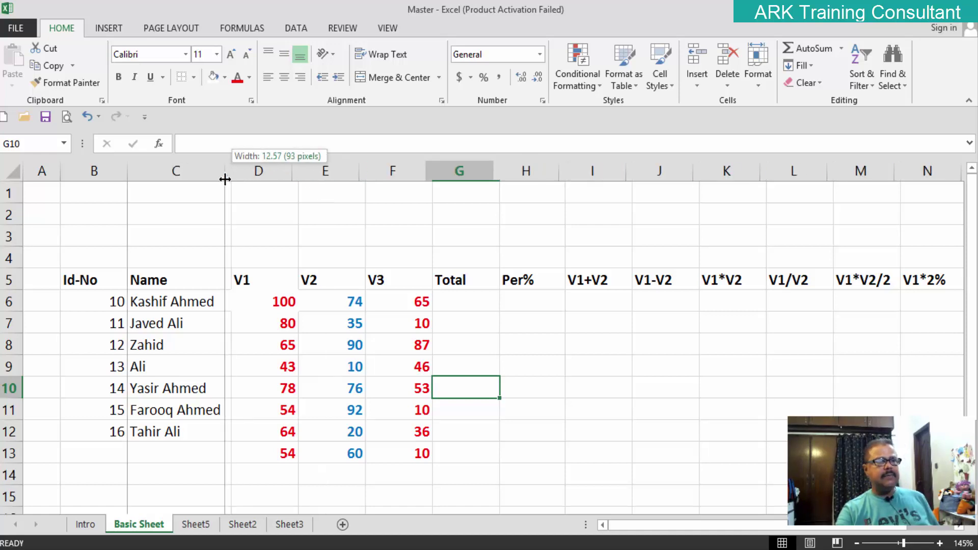
pyautogui.moveTo(232, 178); pyautogui.dragTo(305, 179)
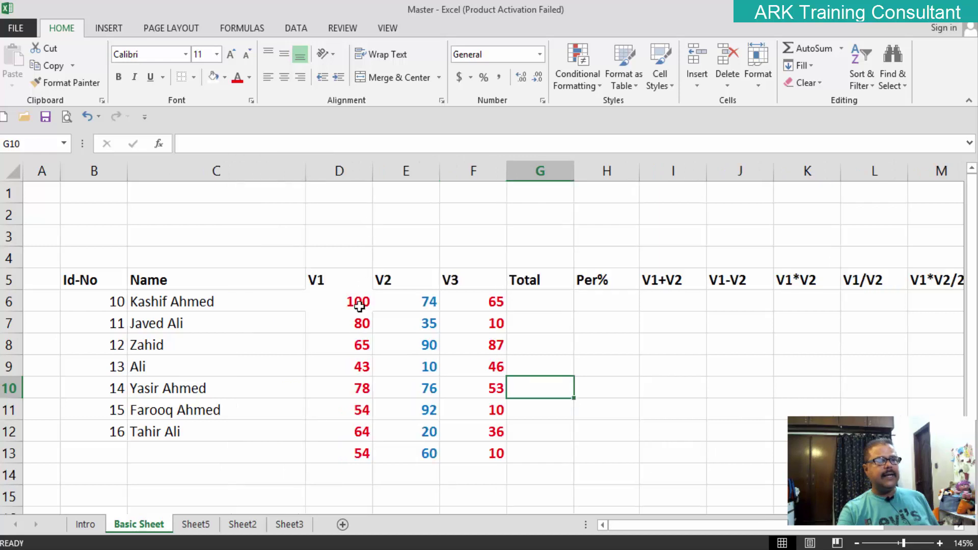
pyautogui.doubleClick(306, 174)
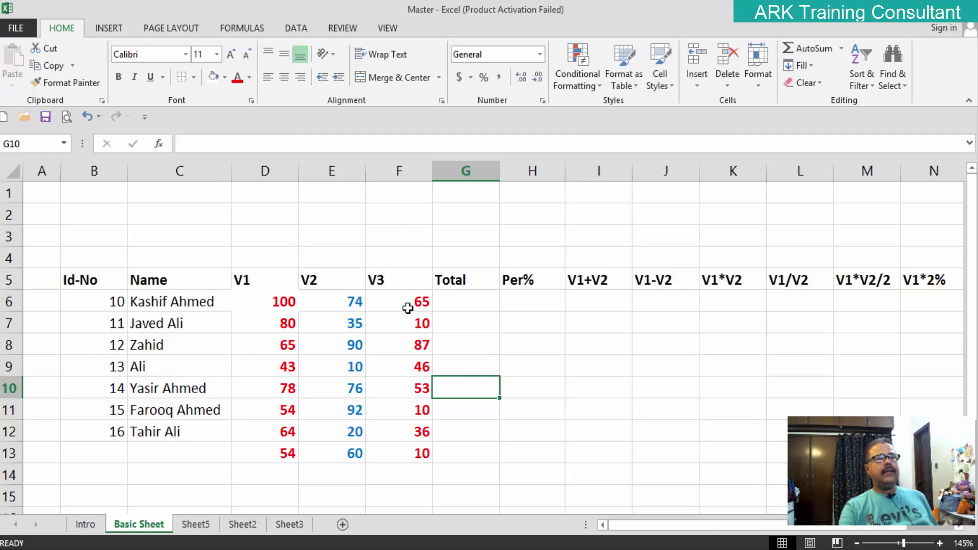
pyautogui.click(458, 347)
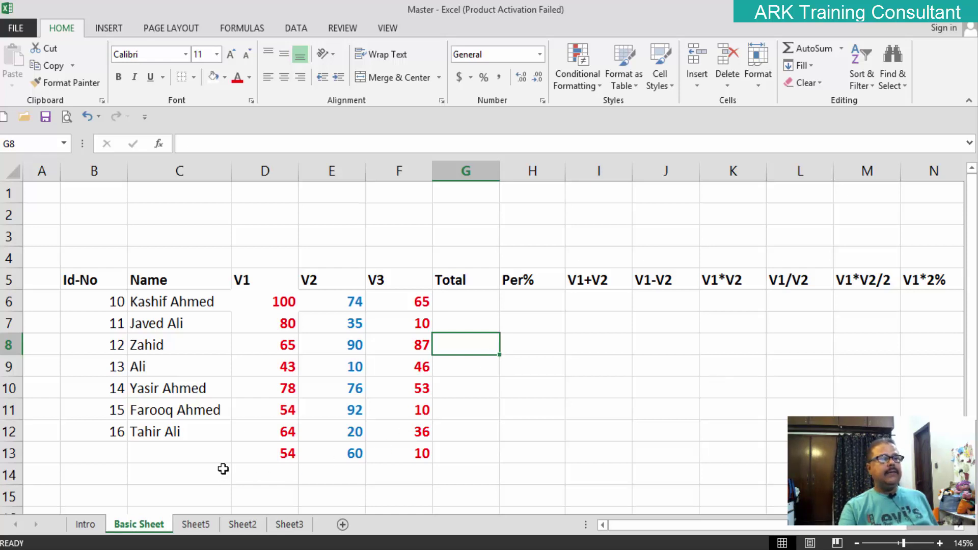
pyautogui.click(546, 458)
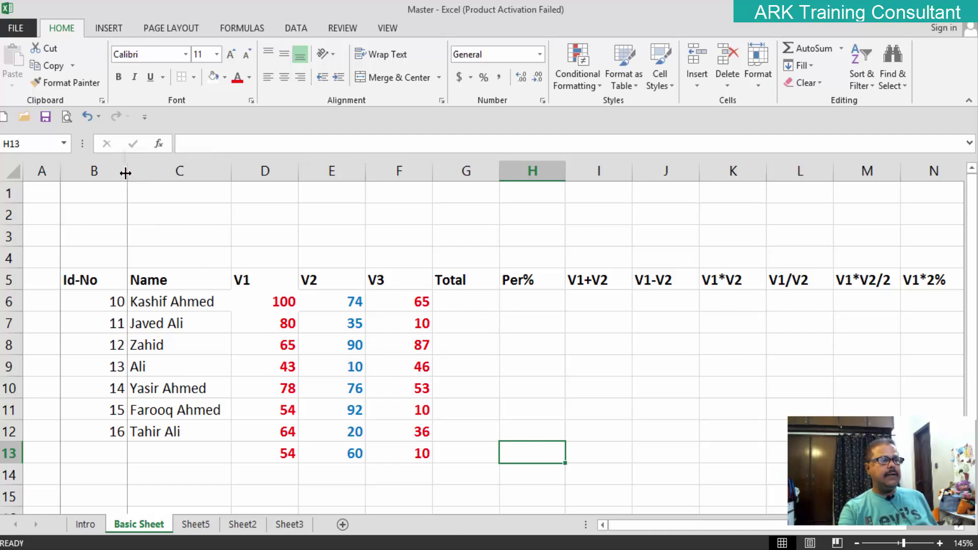
# Auto-fit the Id-No column and centre the Id-No values in B6:B12
pyautogui.doubleClick(125, 173)
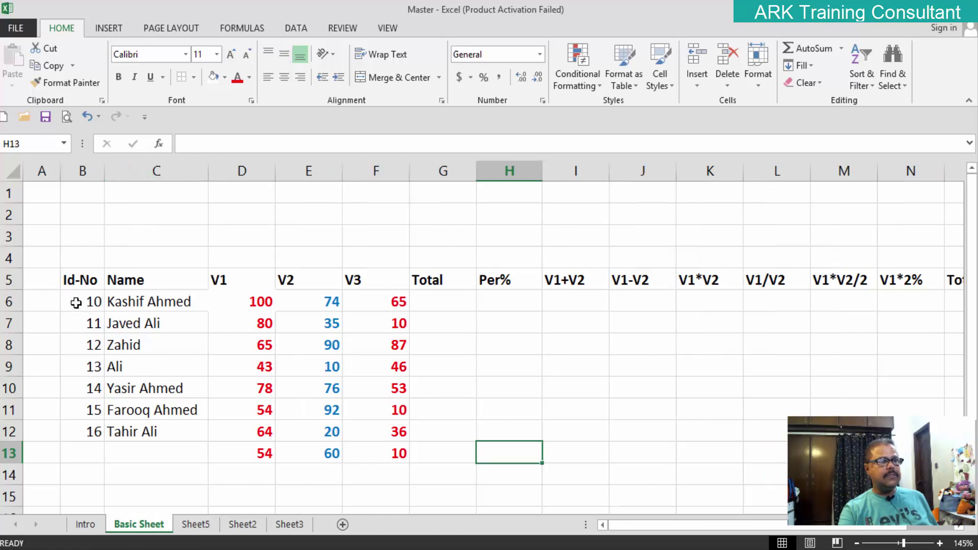
pyautogui.moveTo(75, 302); pyautogui.dragTo(80, 432)
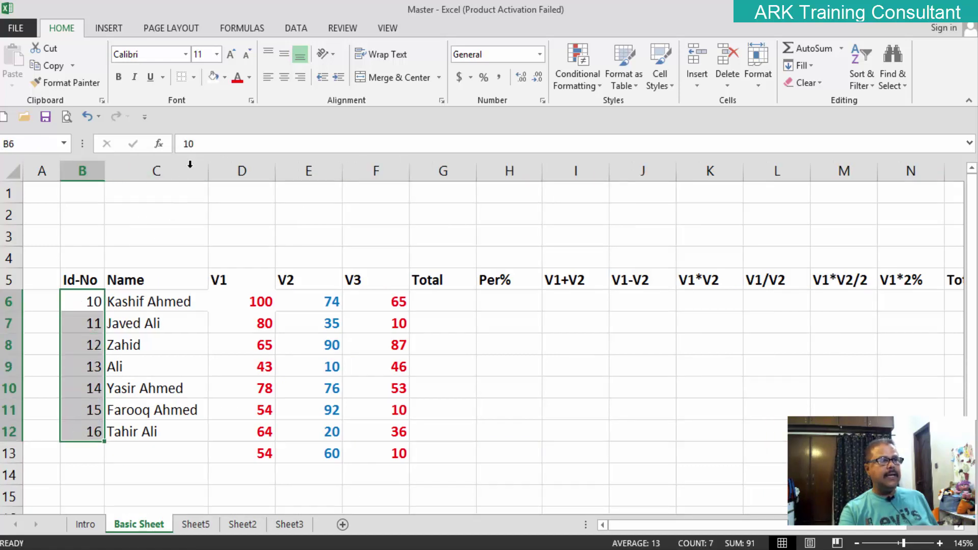
pyautogui.click(285, 80)
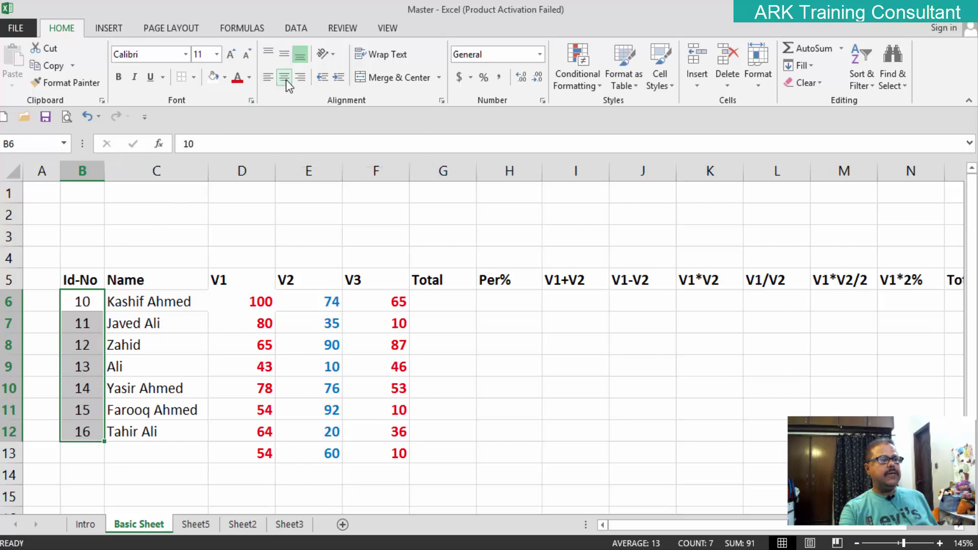
pyautogui.click(532, 409)
# Centre-align the V1–V3 marks in D6:F13
pyautogui.moveTo(263, 305); pyautogui.dragTo(390, 452)
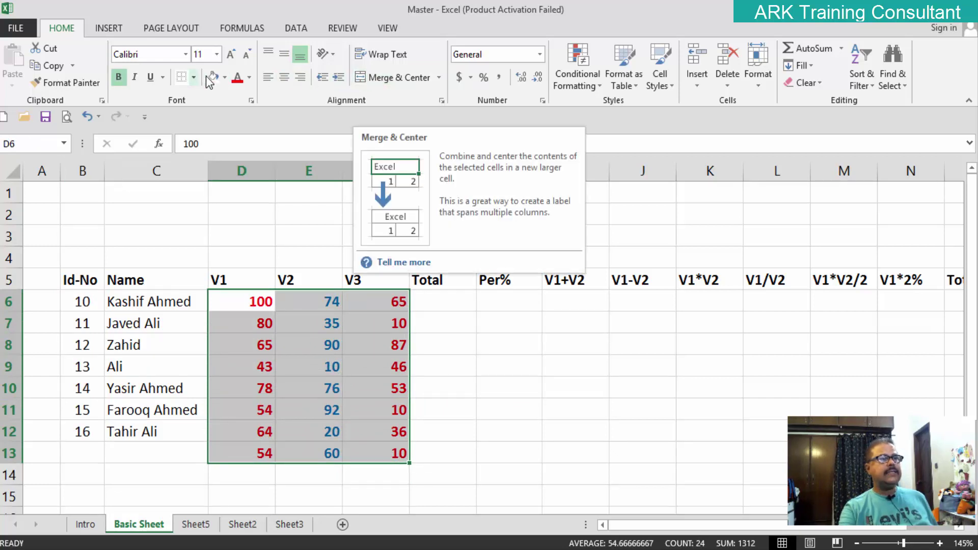
pyautogui.click(288, 82)
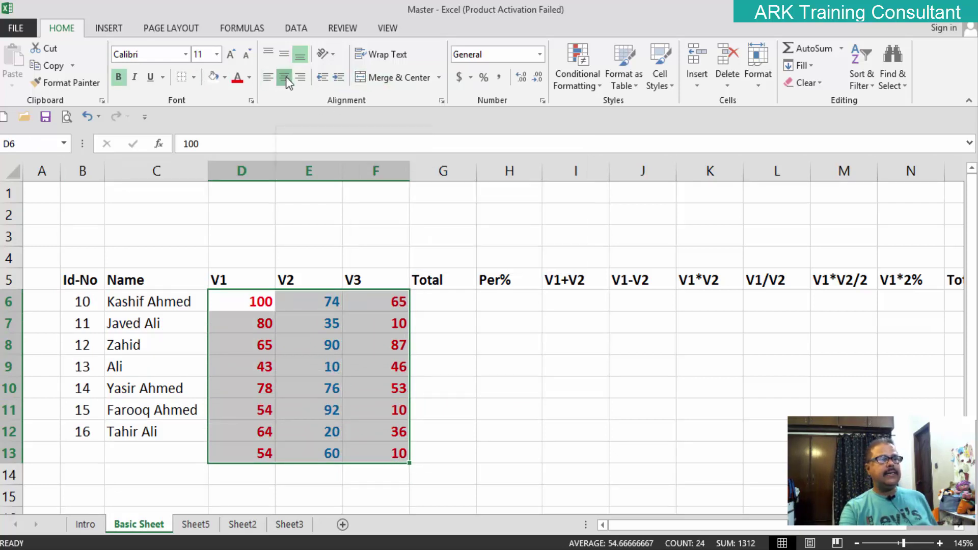
pyautogui.click(474, 452)
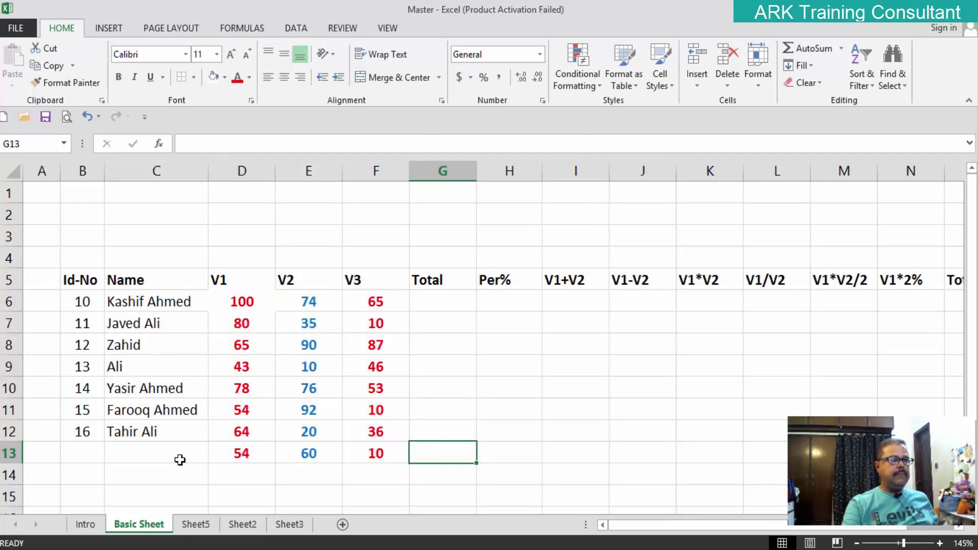
# Enter Id-No 17 in B13 and the new student's full name in C13
pyautogui.moveTo(244, 452); pyautogui.dragTo(385, 453)
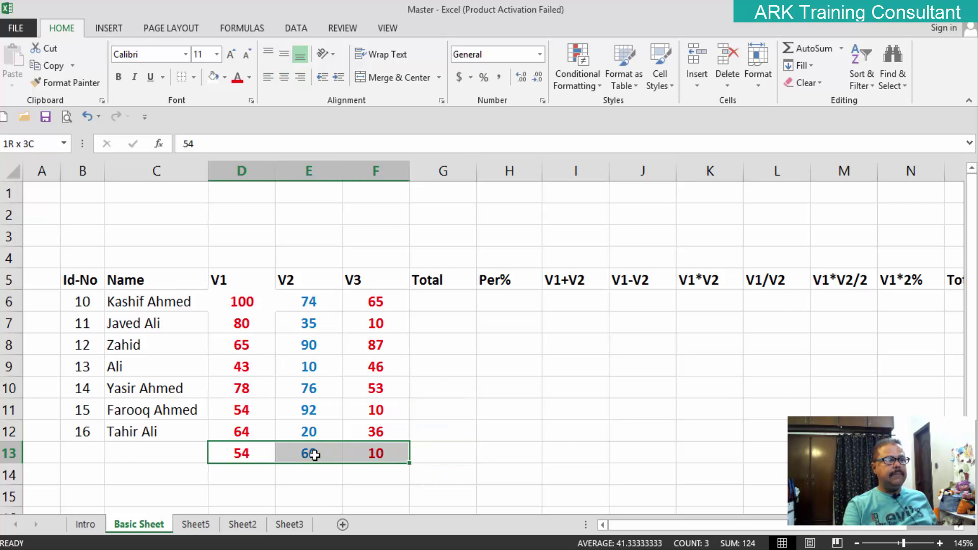
pyautogui.click(91, 454)
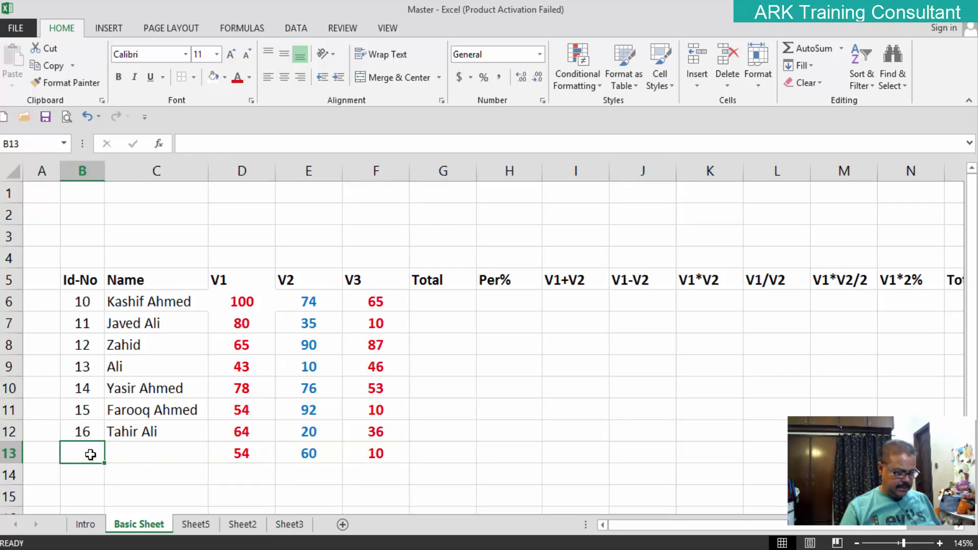
pyautogui.write('17')
pyautogui.press('Tab')
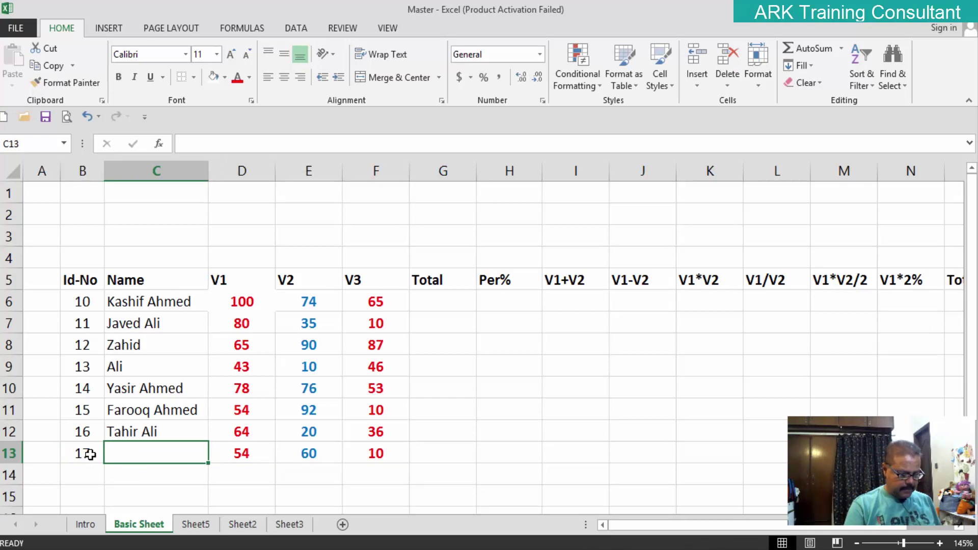
pyautogui.write('Ras')
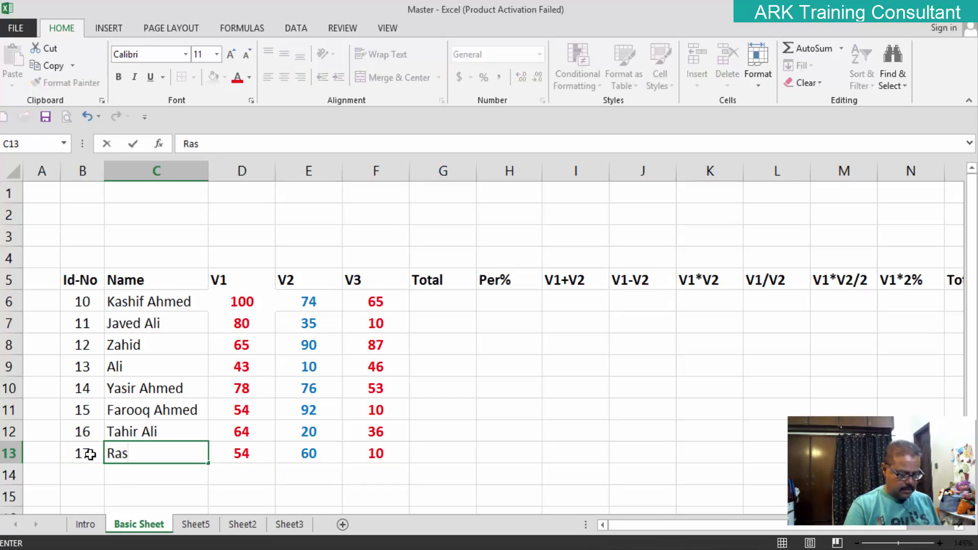
pyautogui.write('hid ')
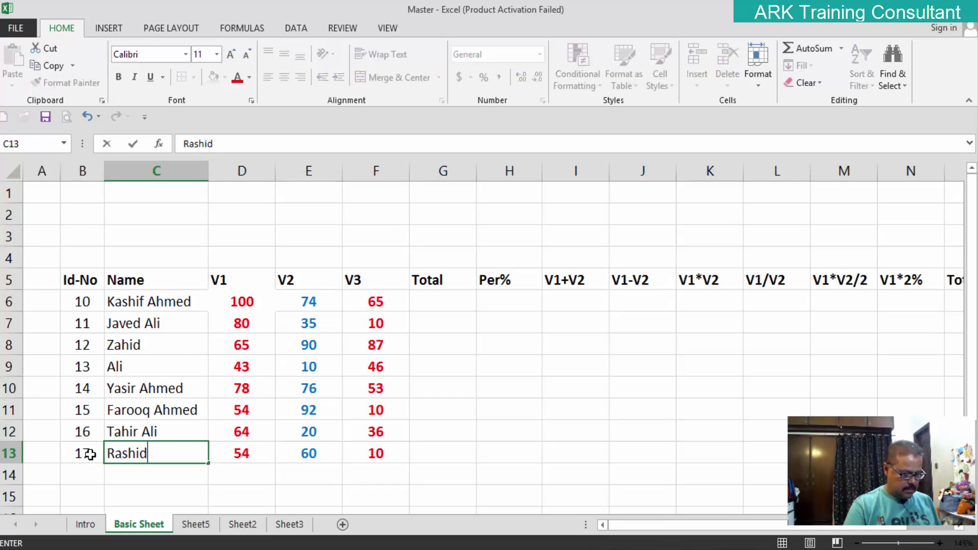
pyautogui.write('Al')
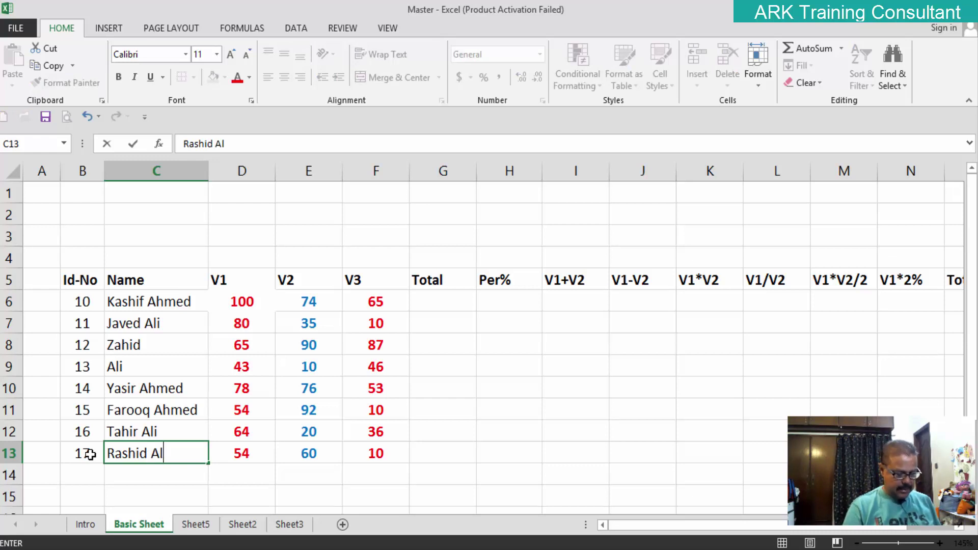
pyautogui.write('i')
pyautogui.click(491, 442)
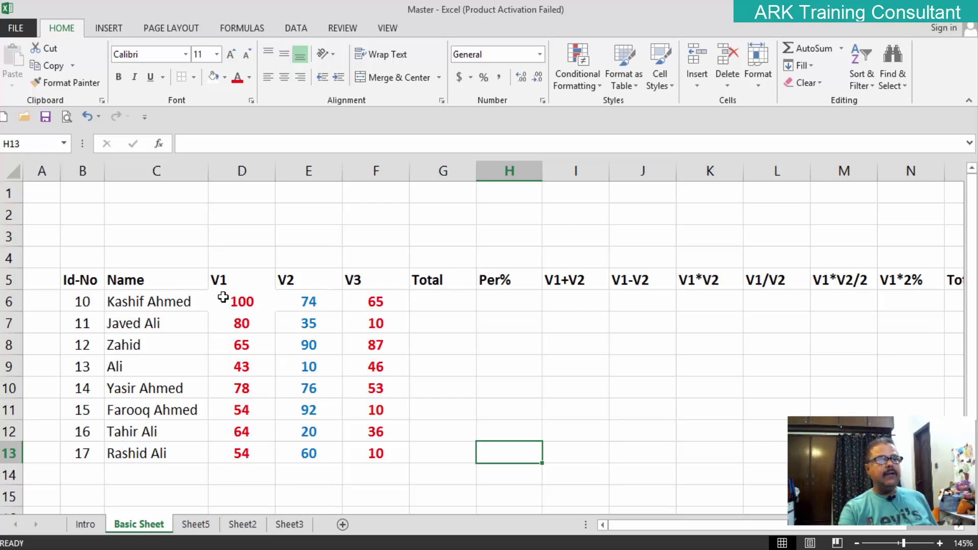
# Centre-align the row 5 headings from Id-No in B5 to Total+V3 in O5
pyautogui.moveTo(73, 278)
pyautogui.mouseDown()
pyautogui.moveTo(962, 294)
pyautogui.moveTo(823, 286)
pyautogui.mouseUp()
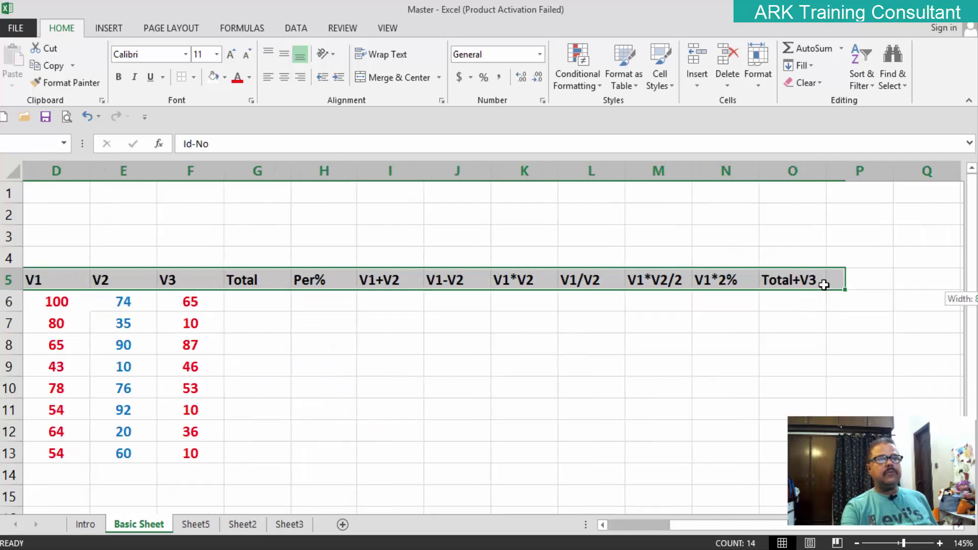
pyautogui.click(285, 77)
pyautogui.click(492, 363)
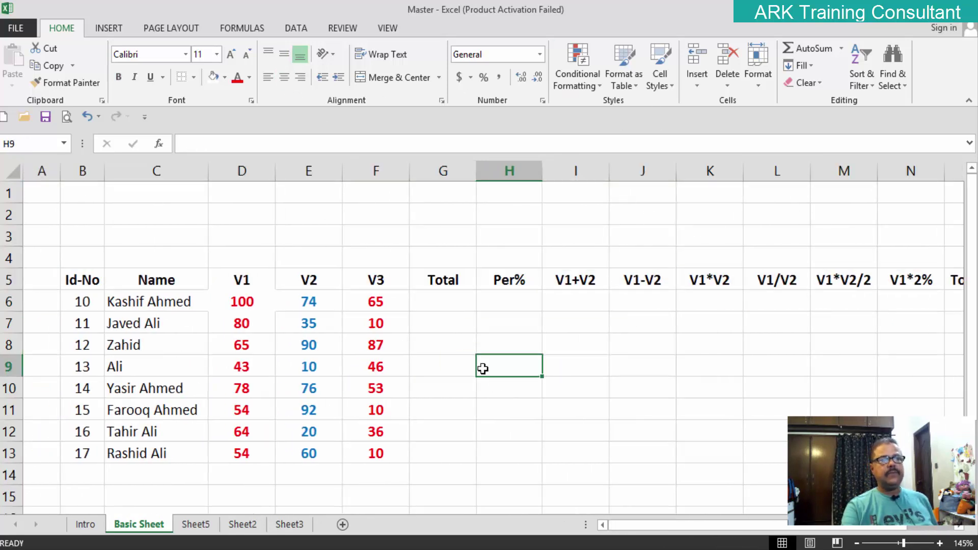
pyautogui.click(459, 298)
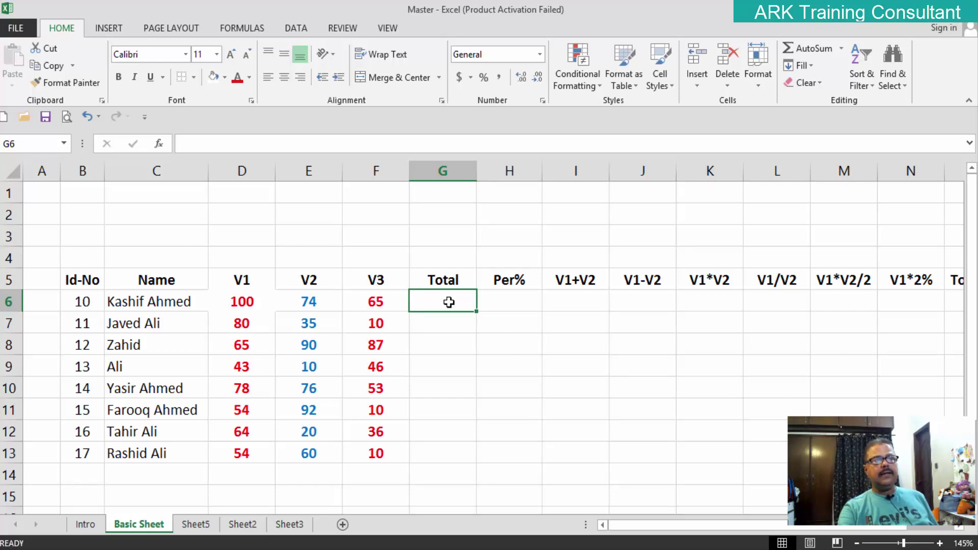
# Begin the Total for the first student by entering an equals sign in G6
pyautogui.scroll(-1, 448, 302)
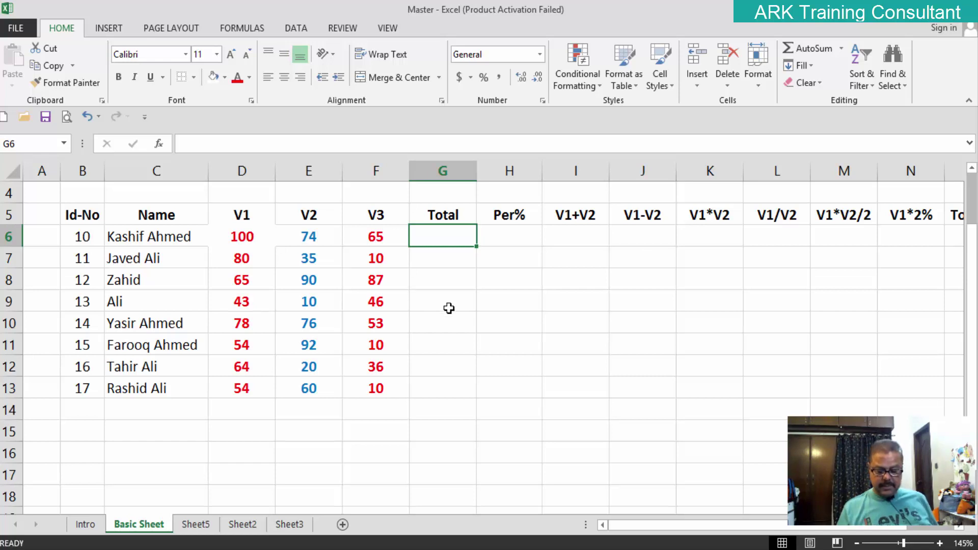
pyautogui.write('=')
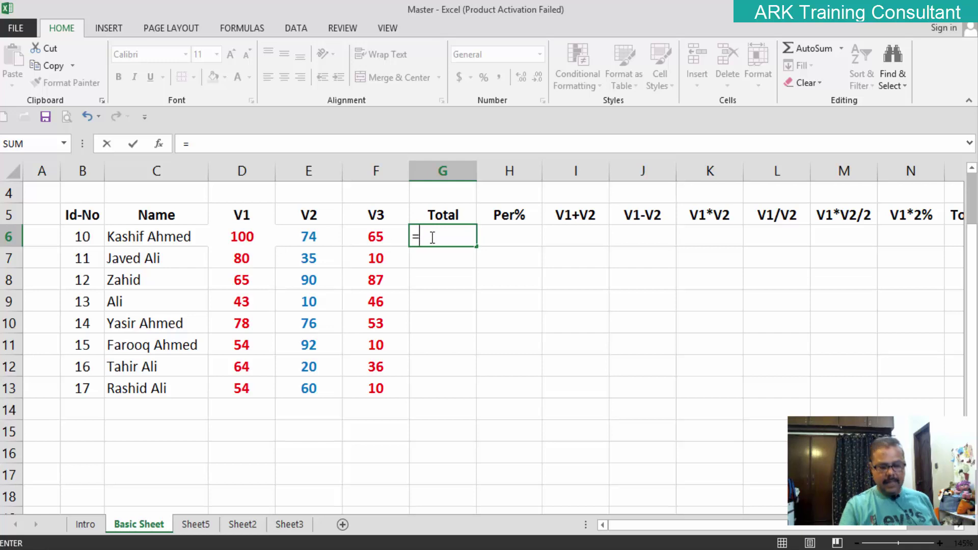
# Enter the fixed total =100+74+65 in G6, then change E6 to 75
pyautogui.write('100')
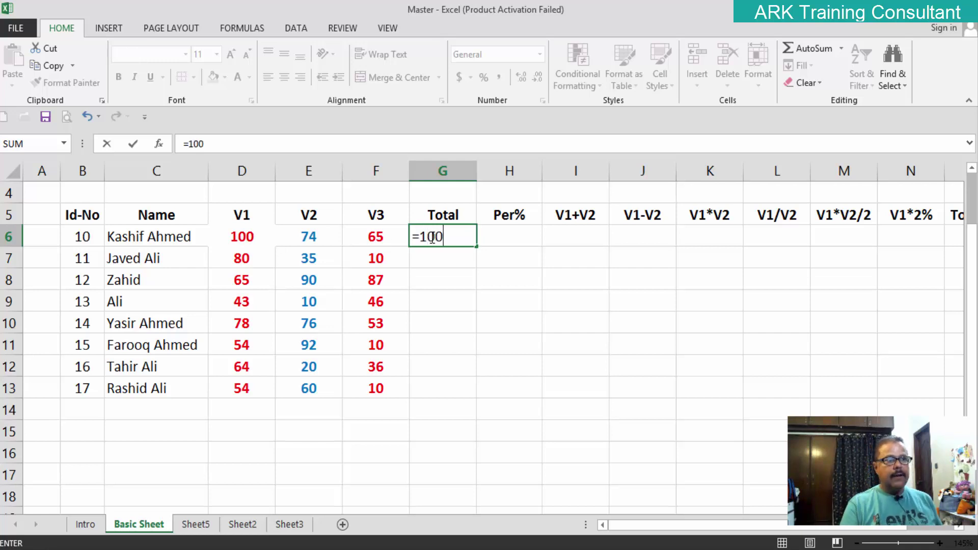
pyautogui.write('+')
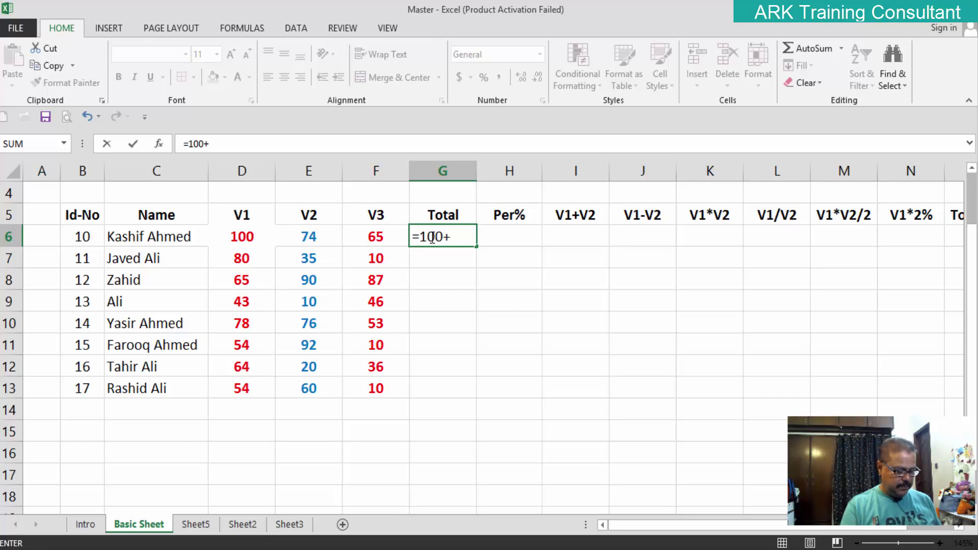
pyautogui.write('74+')
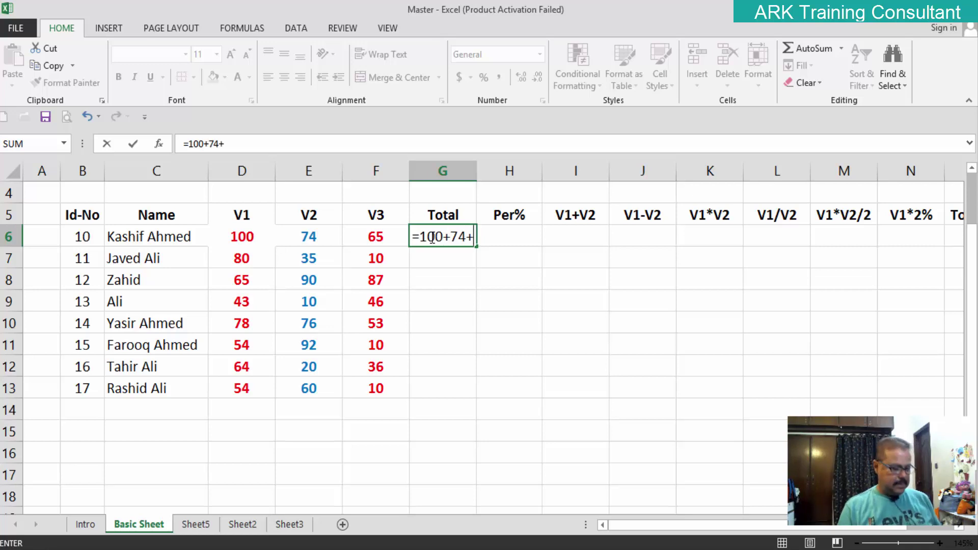
pyautogui.write('65')
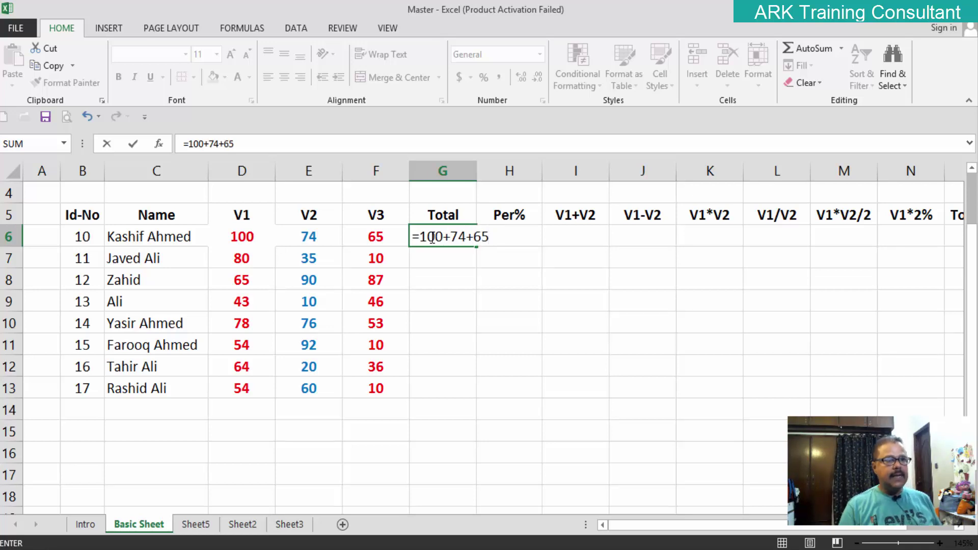
pyautogui.press('Return')
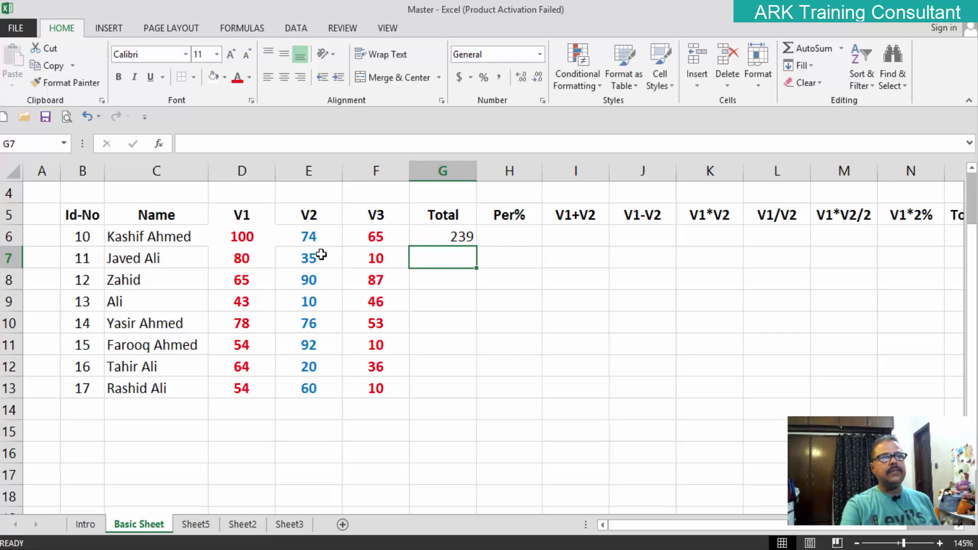
pyautogui.click(306, 240)
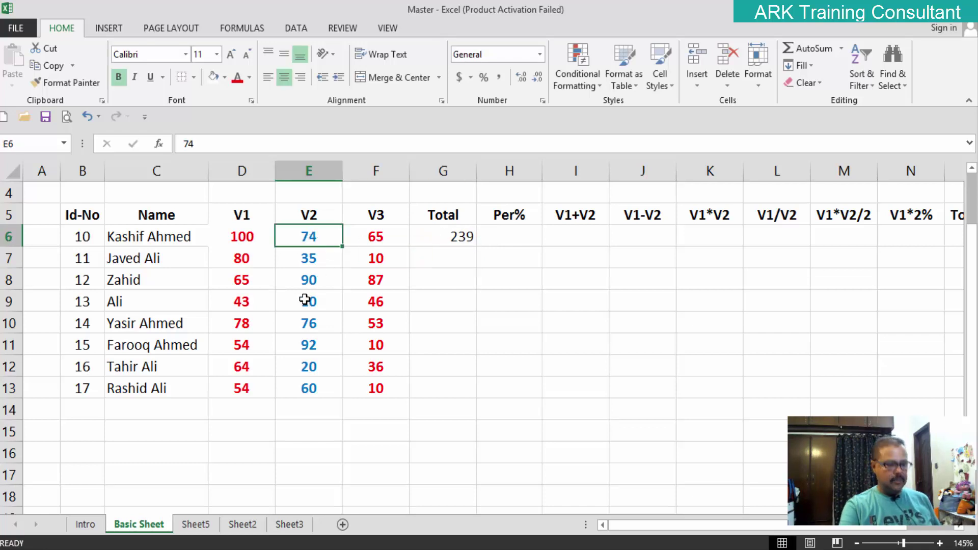
pyautogui.write('75')
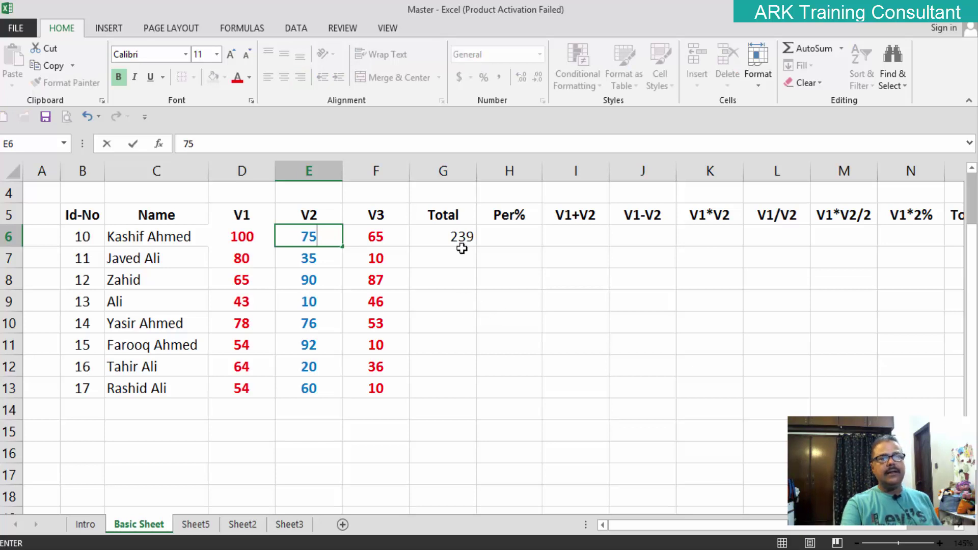
pyautogui.click(469, 285)
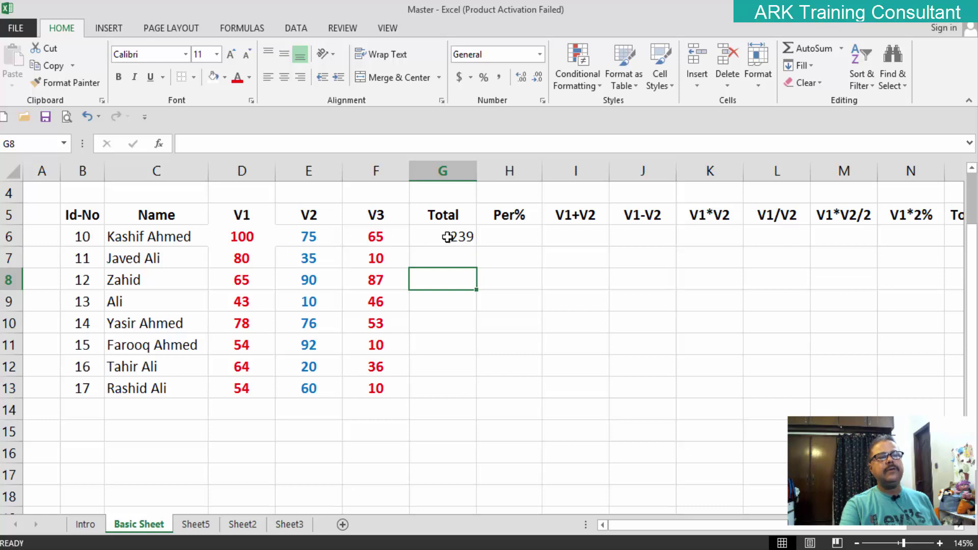
# Open G6's hard-coded formula for editing, showing it stays 239, then cancel the edit
pyautogui.click(454, 240)
pyautogui.doubleClick(454, 240)
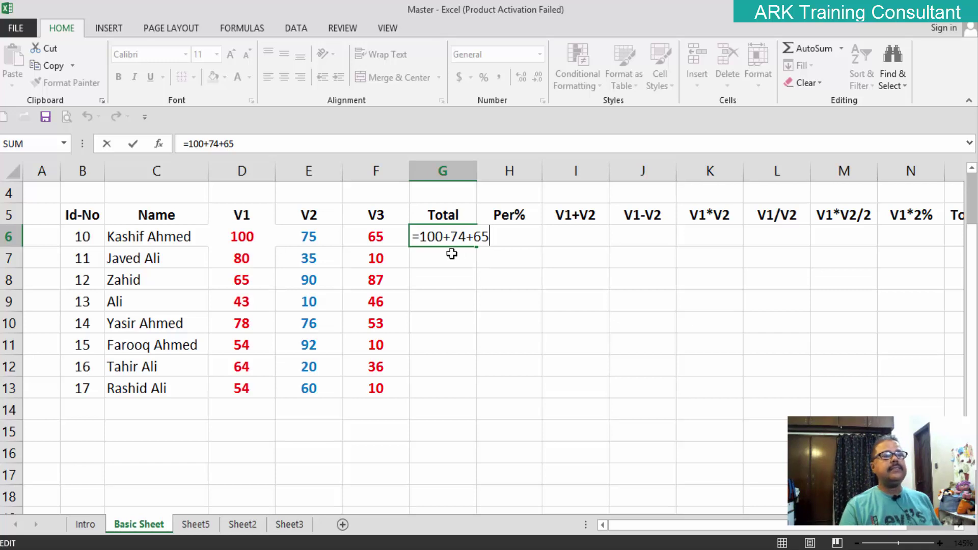
pyautogui.press('BackSpace')
pyautogui.press('BackSpace')
pyautogui.press('BackSpace')
pyautogui.press('BackSpace')
pyautogui.press('BackSpace')
pyautogui.press('BackSpace')
pyautogui.press('BackSpace')
pyautogui.press('BackSpace')
pyautogui.press('BackSpace')
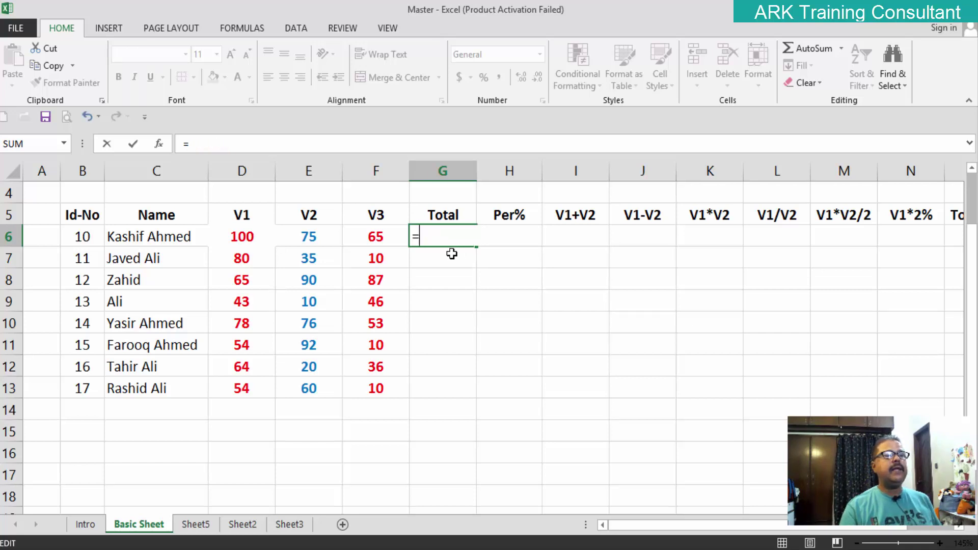
pyautogui.click(435, 279)
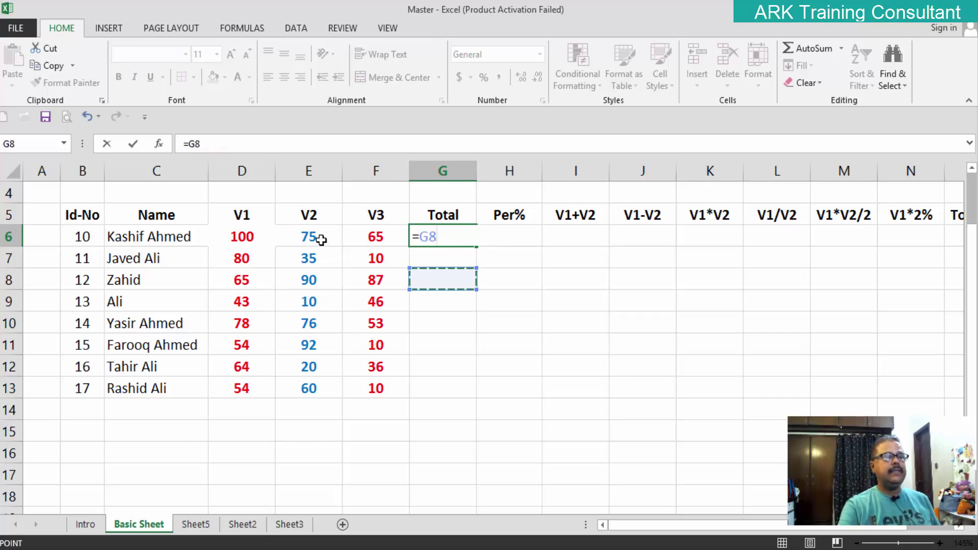
pyautogui.press('Escape')
# Restore E6 to 74 and clear the Total in G6
pyautogui.doubleClick(322, 238)
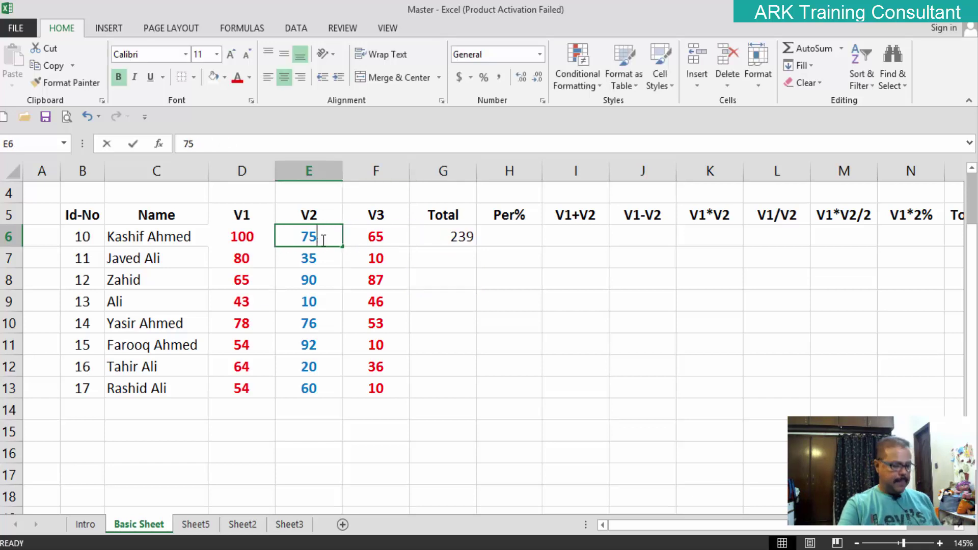
pyautogui.press('BackSpace')
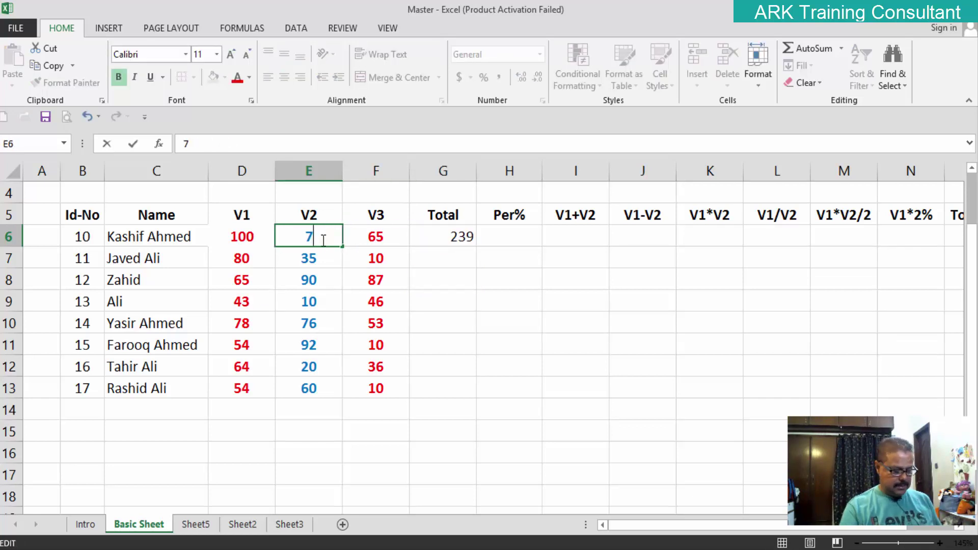
pyautogui.write('4')
pyautogui.click(436, 258)
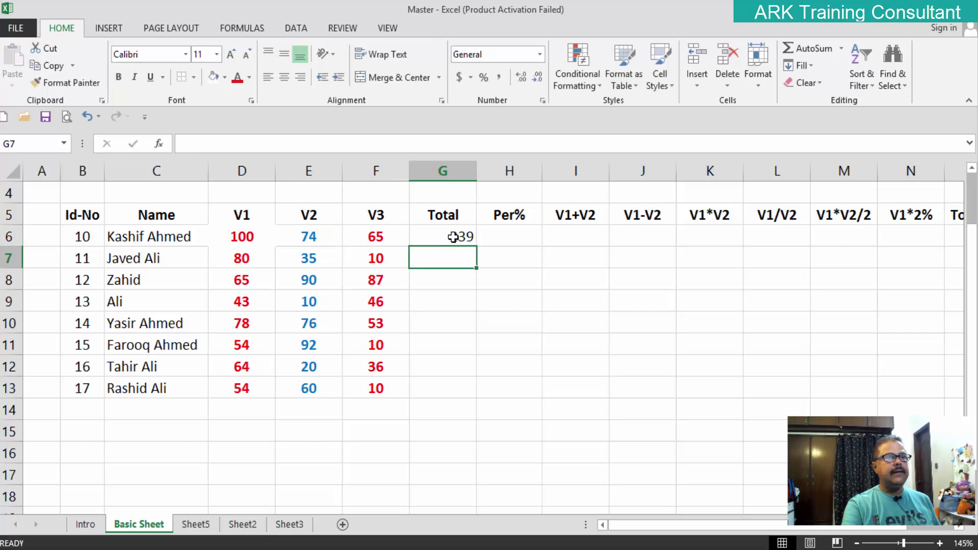
pyautogui.click(453, 238)
pyautogui.press('BackSpace')
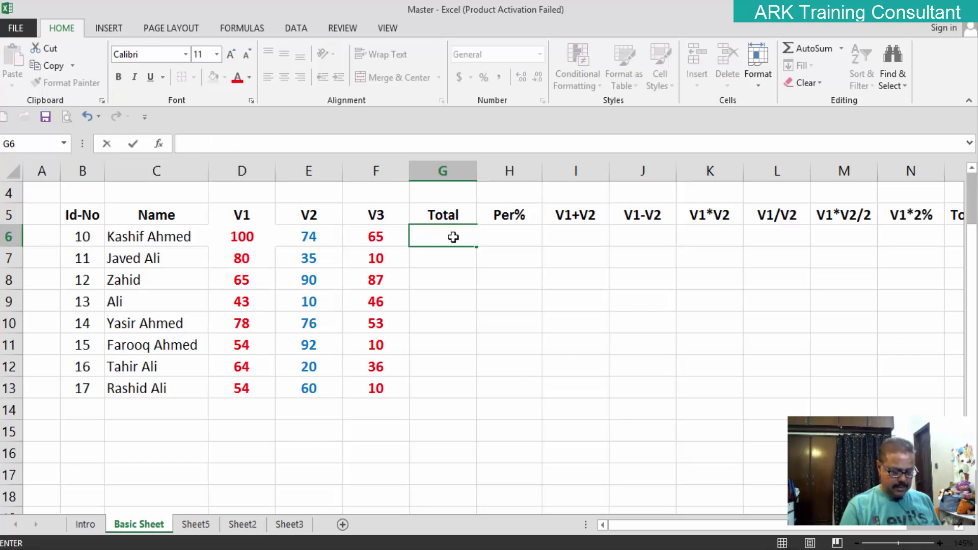
# Enter =D6+E6+F6 in G6 to get 239, then empty G6 again
pyautogui.write('=')
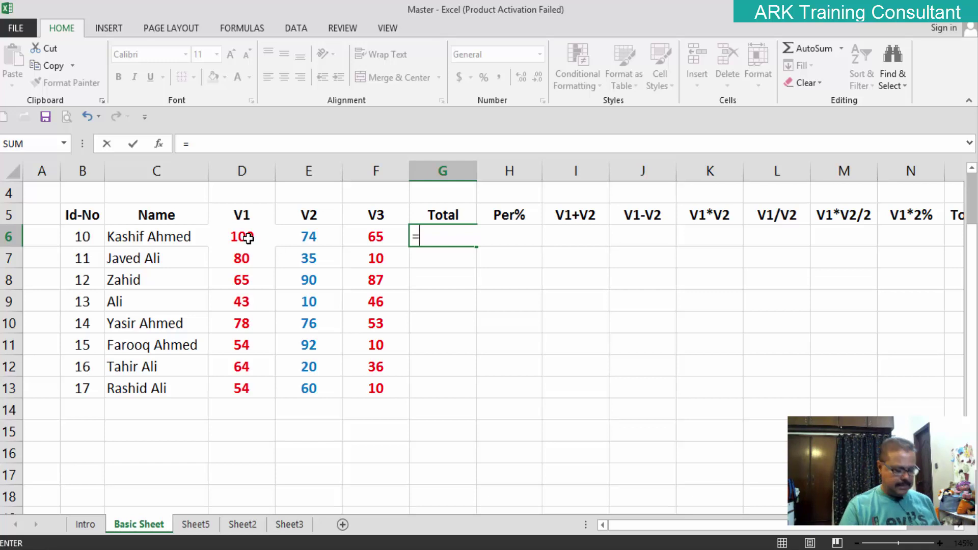
pyautogui.write('d')
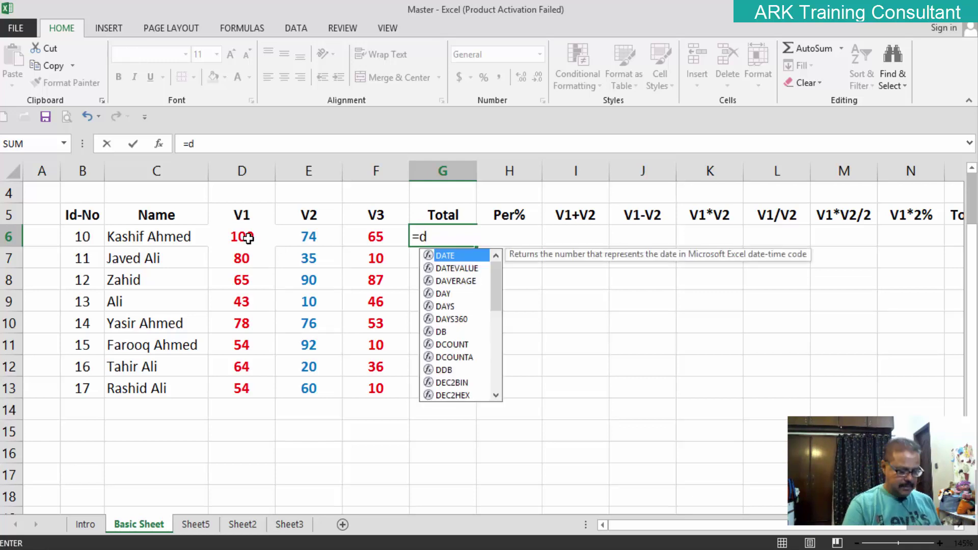
pyautogui.press('BackSpace')
pyautogui.write('d')
pyautogui.press('BackSpace')
pyautogui.click(248, 238)
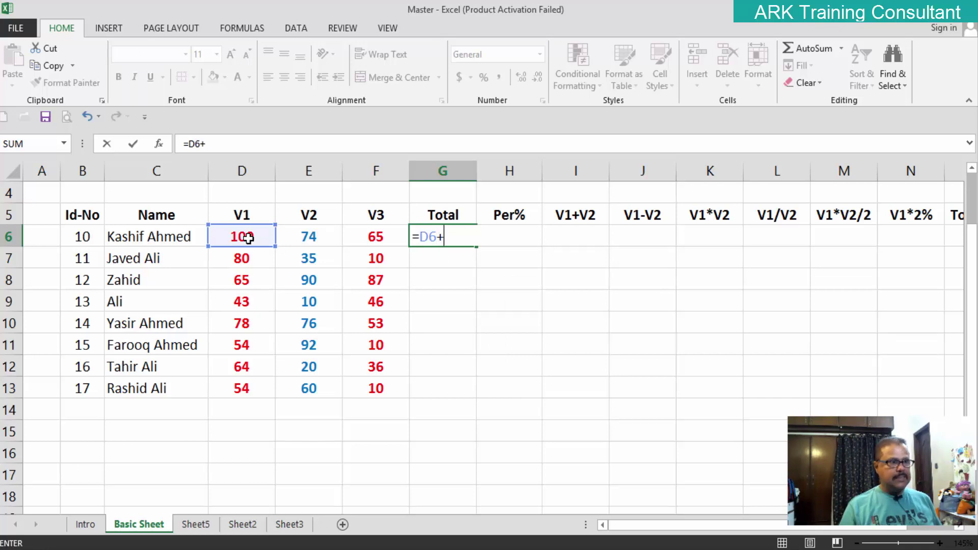
pyautogui.write('E')
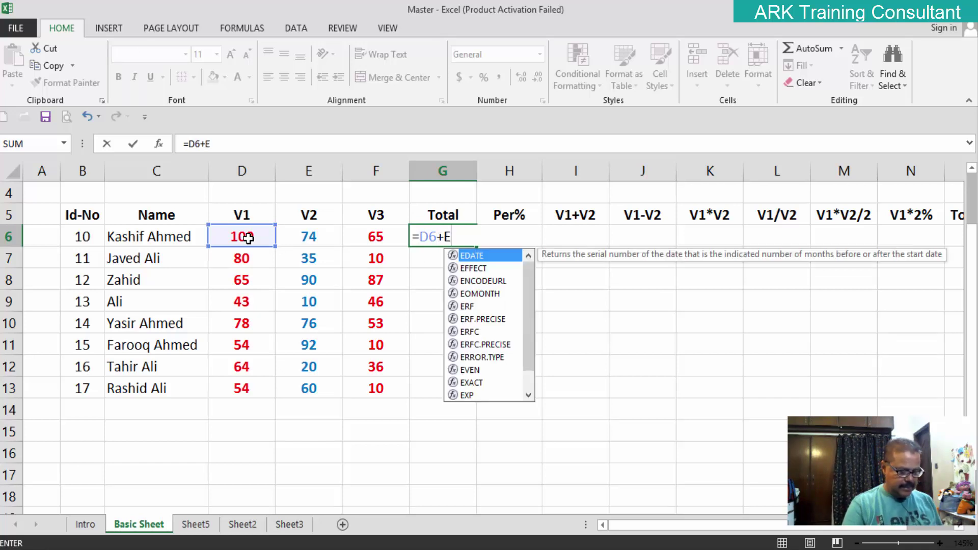
pyautogui.write('6+')
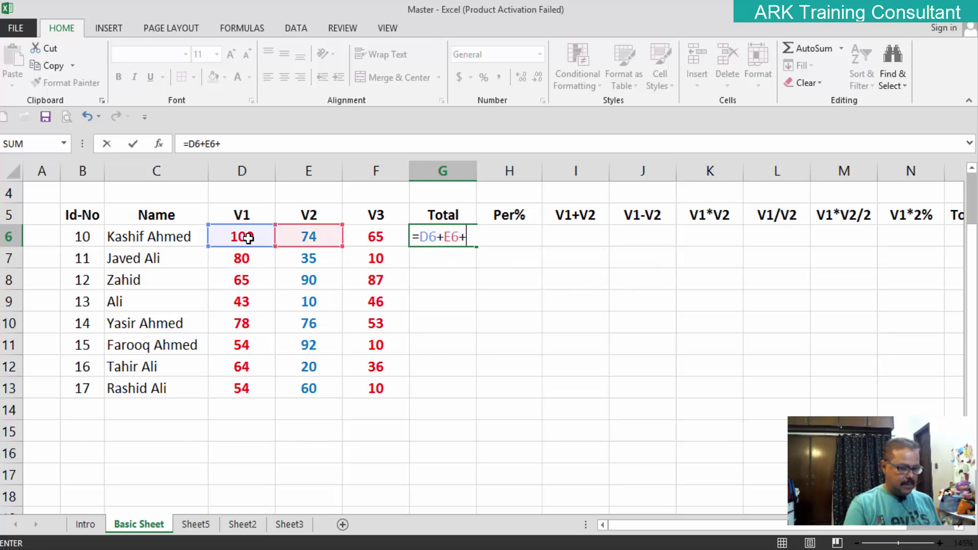
pyautogui.write('F6')
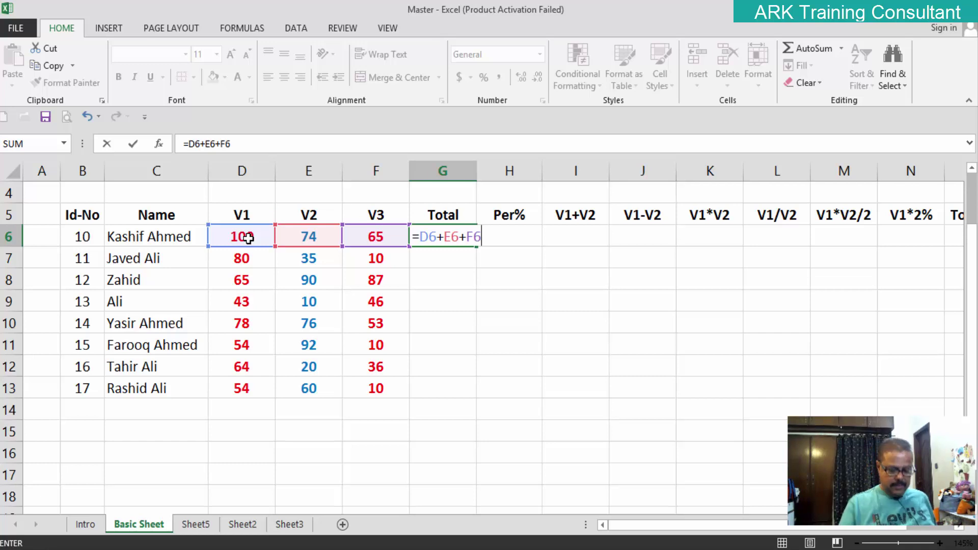
pyautogui.press('Return')
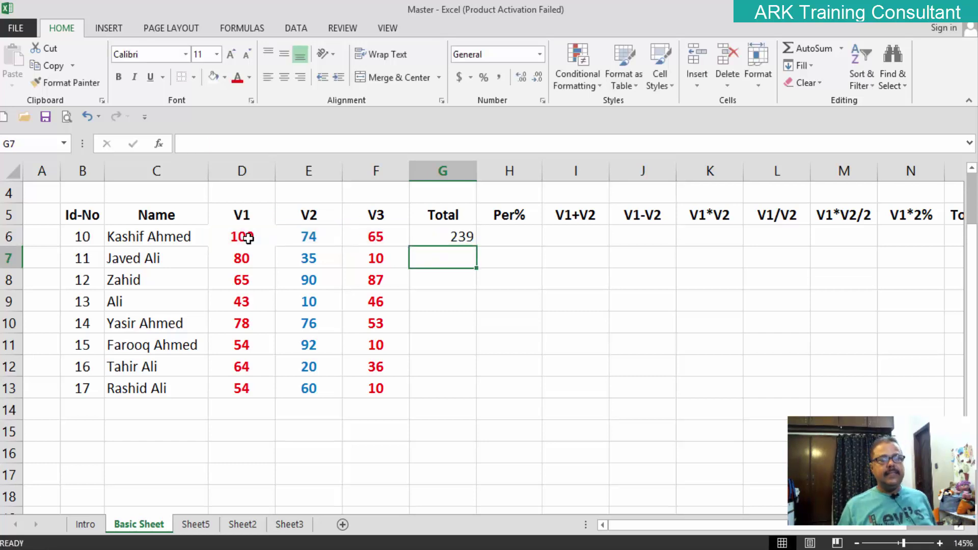
pyautogui.press('Up')
pyautogui.press('BackSpace')
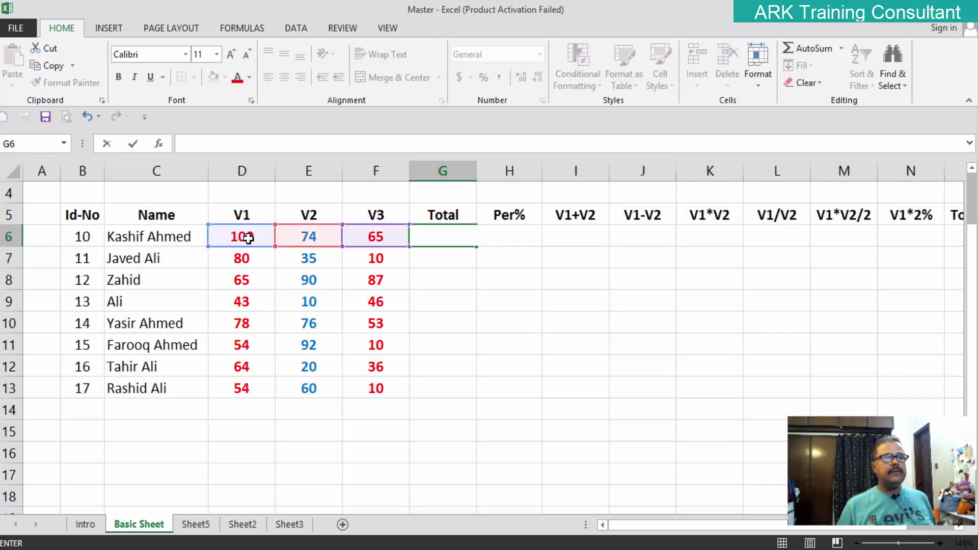
# Build =D6+E6+F6 in G6 by clicking the D6, E6 and F6 marks
pyautogui.write('=')
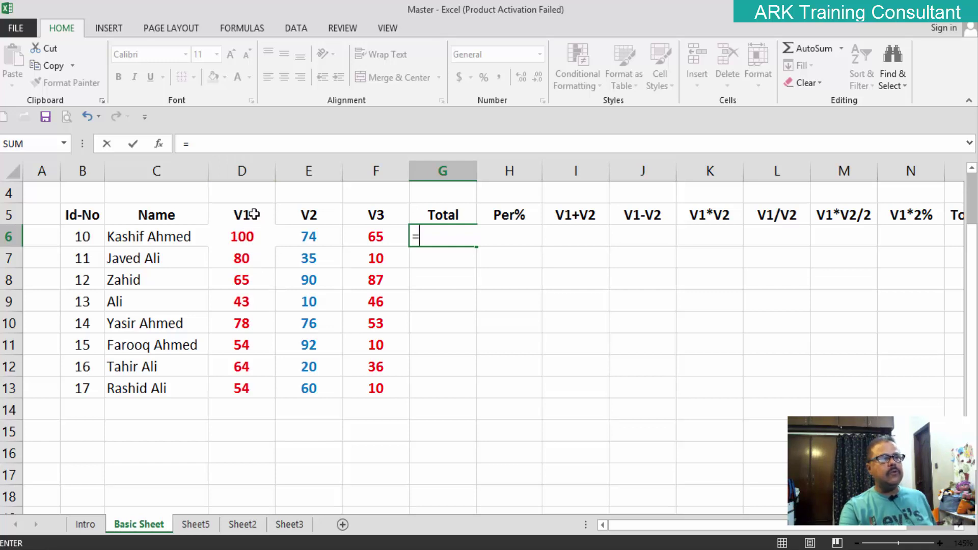
pyautogui.click(241, 241)
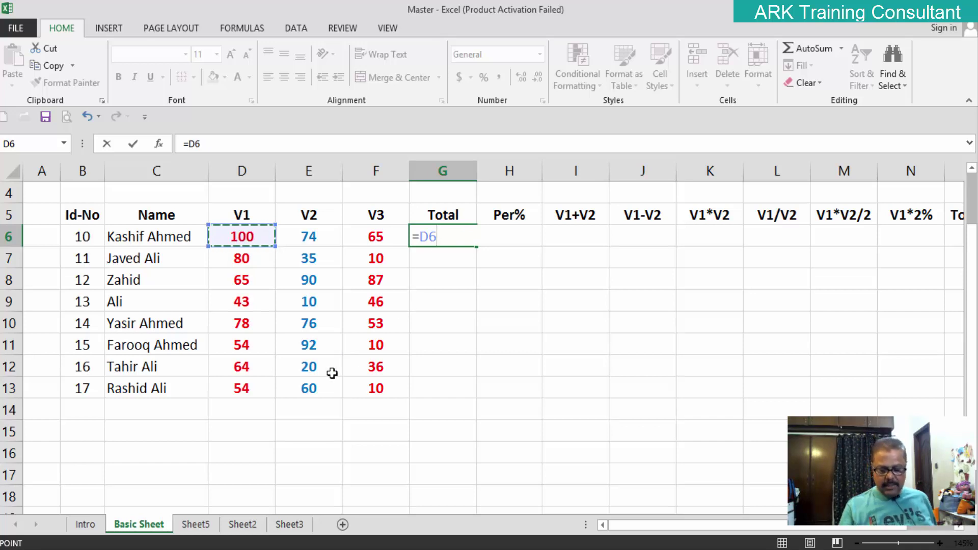
pyautogui.write('+')
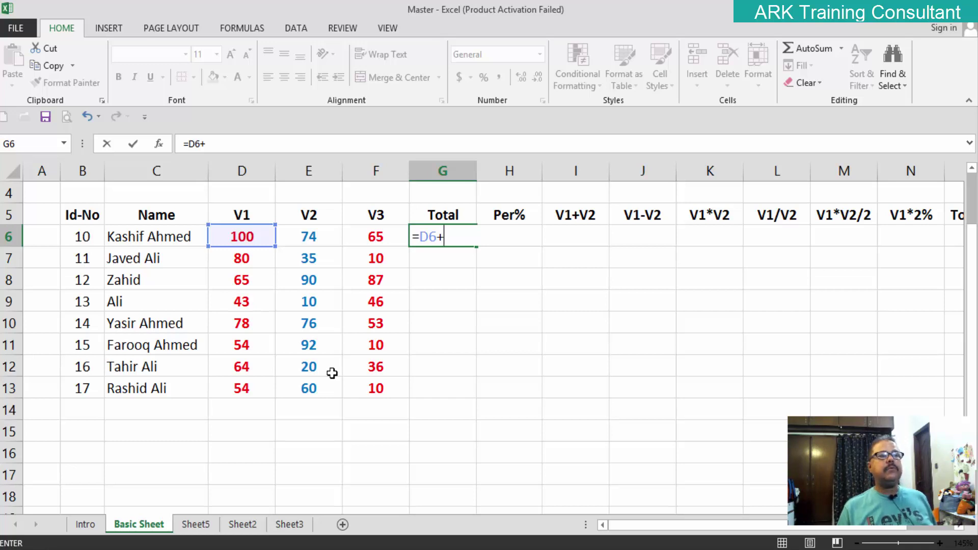
pyautogui.click(316, 240)
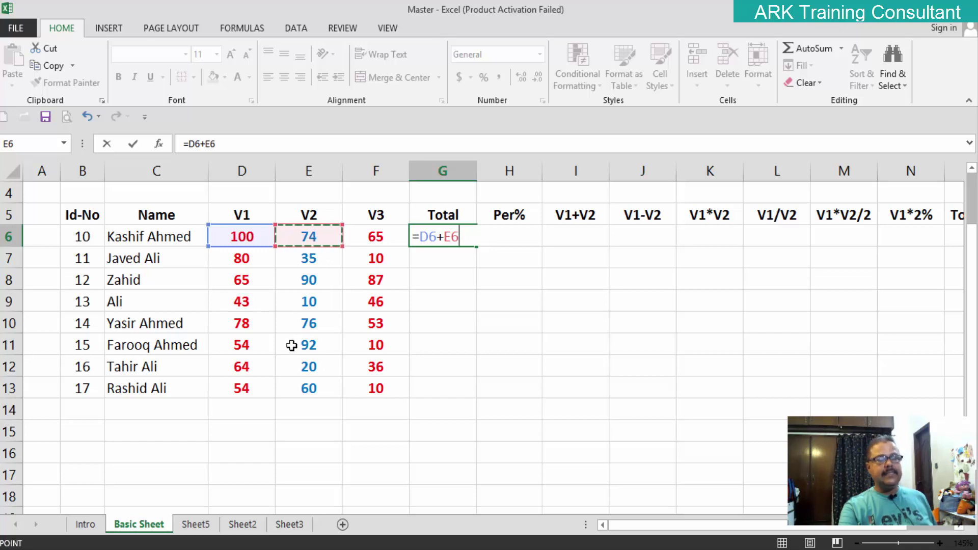
pyautogui.write('+')
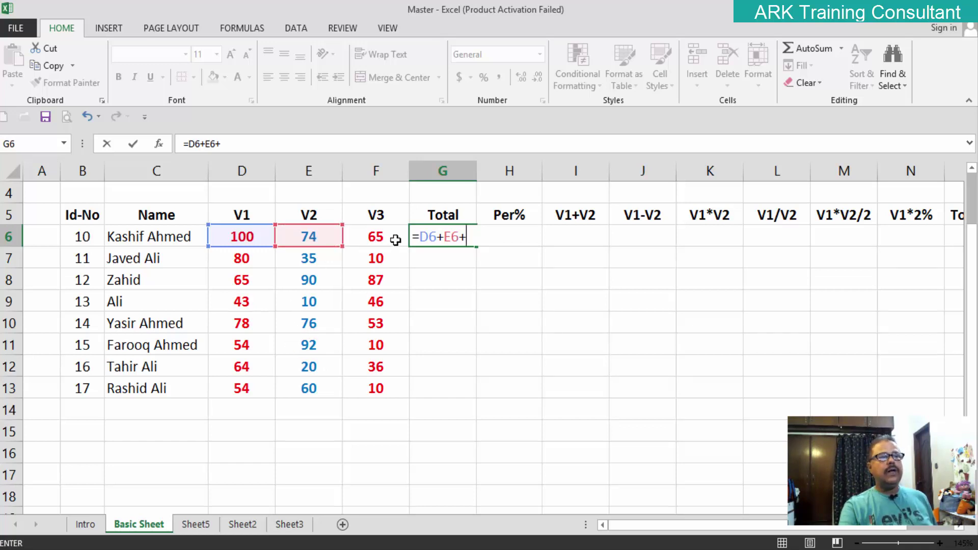
pyautogui.click(393, 240)
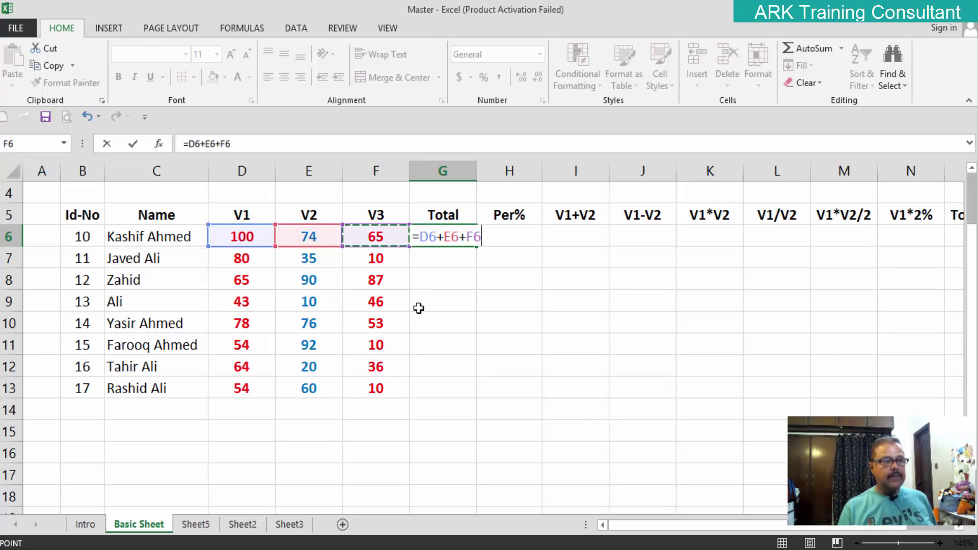
pyautogui.press('Return')
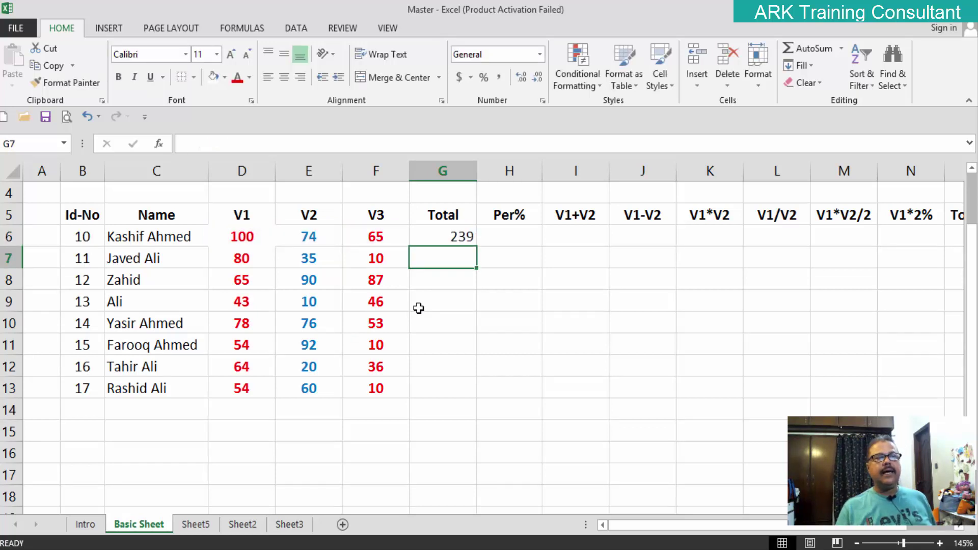
# Change E6 to 56, then 10, then 74, watching the G6 Total update to 239
pyautogui.click(315, 239)
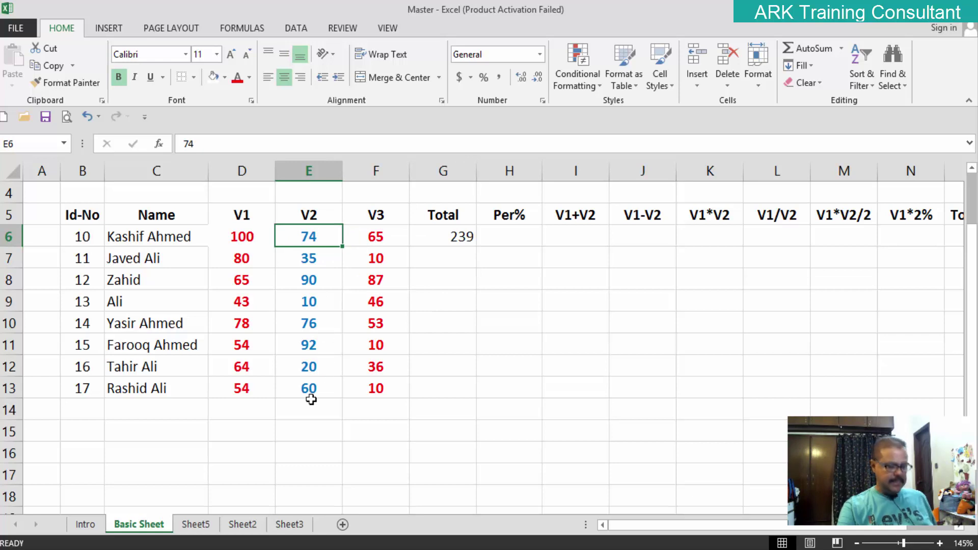
pyautogui.write('5')
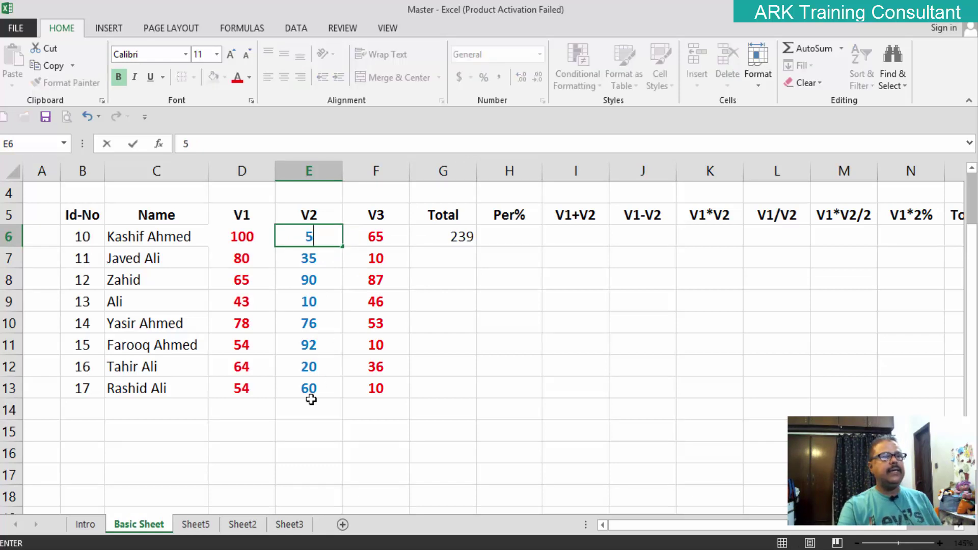
pyautogui.write('6')
pyautogui.click(548, 395)
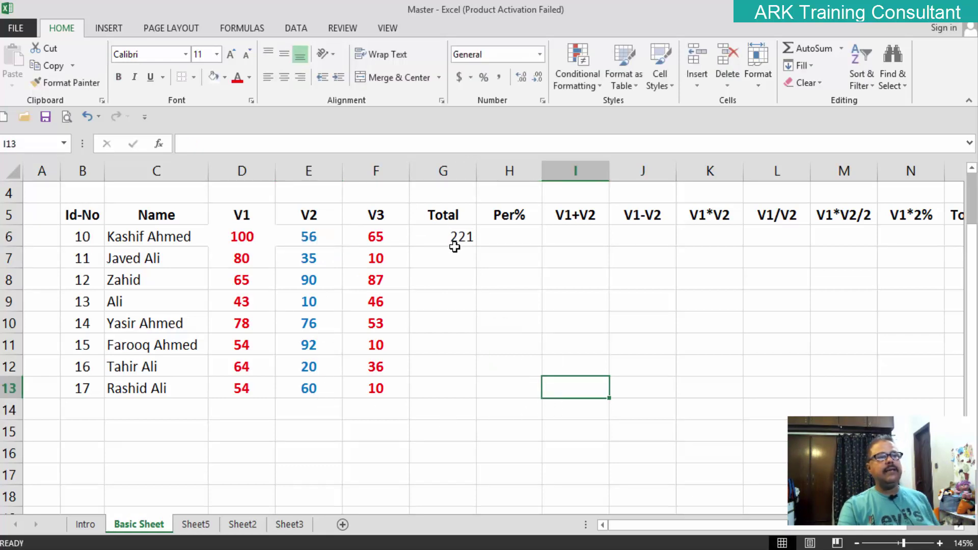
pyautogui.click(320, 239)
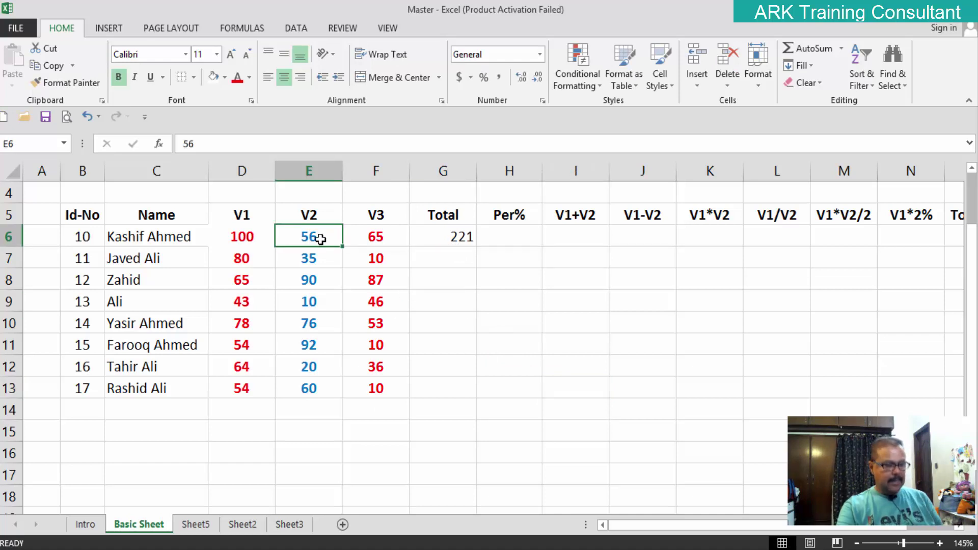
pyautogui.write('10')
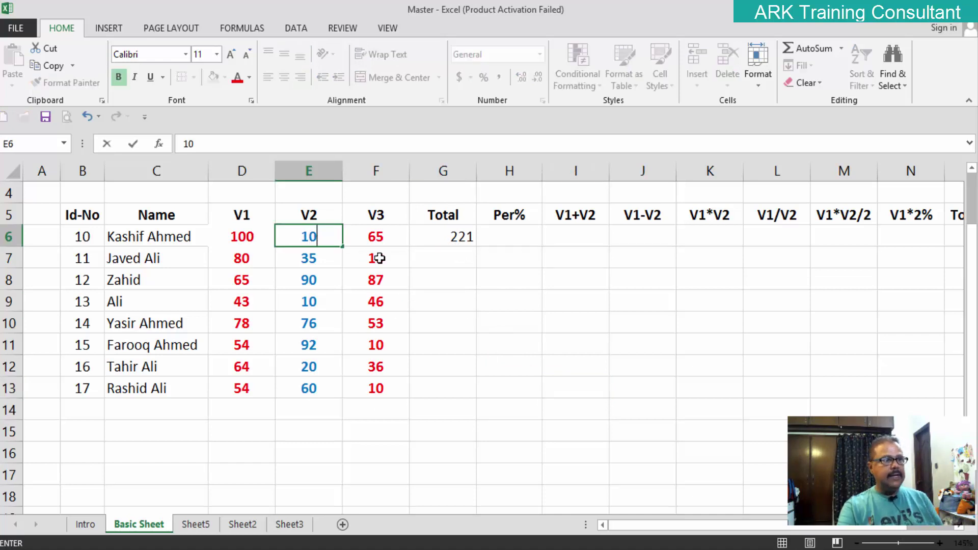
pyautogui.click(416, 272)
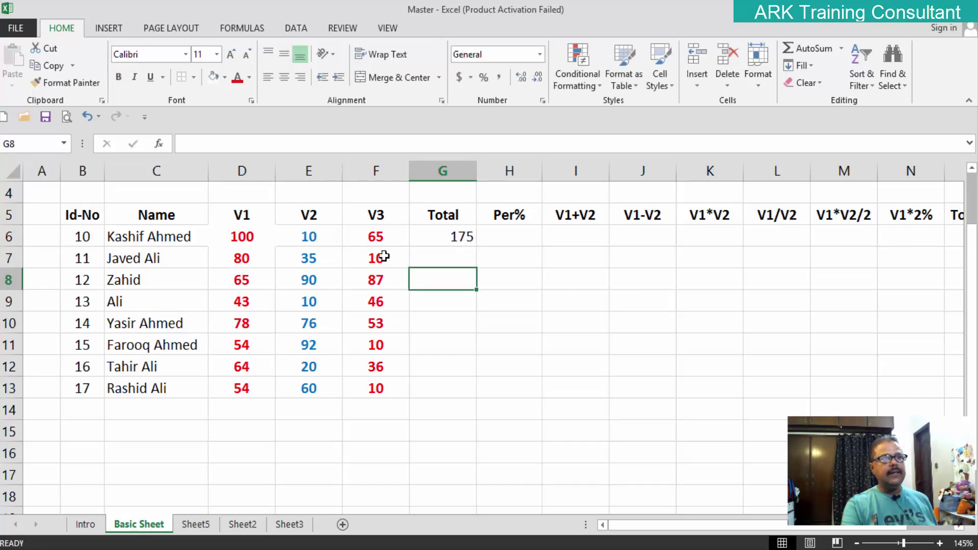
pyautogui.click(312, 236)
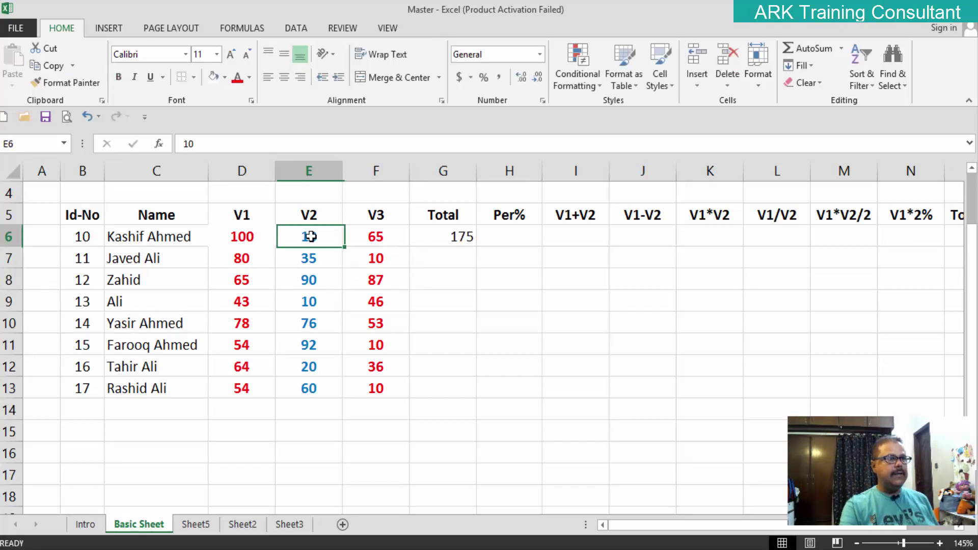
pyautogui.write('7')
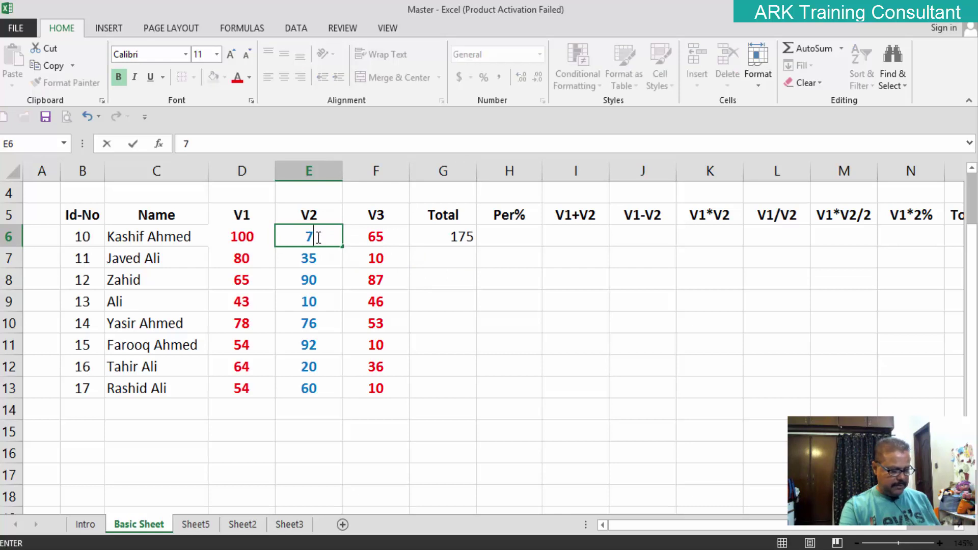
pyautogui.write('4')
pyautogui.click(429, 276)
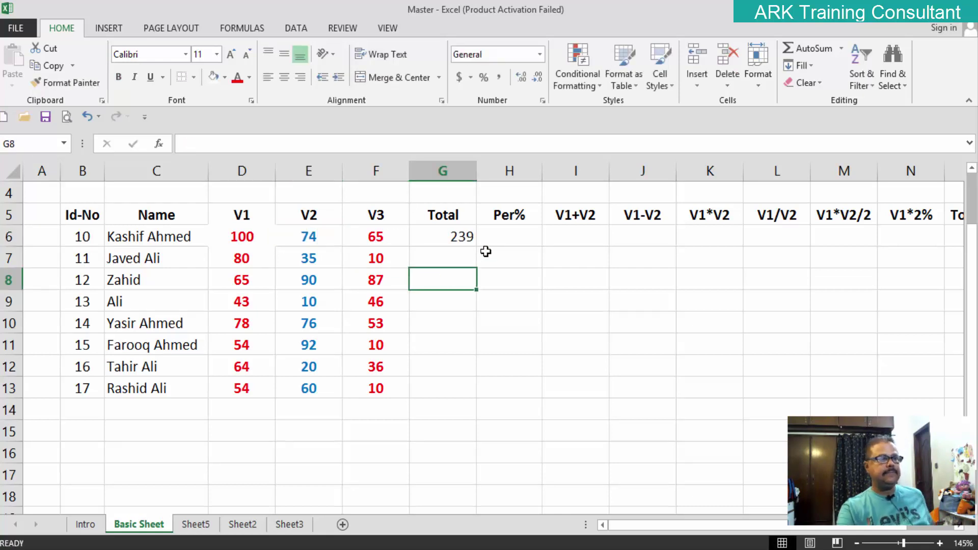
pyautogui.click(453, 238)
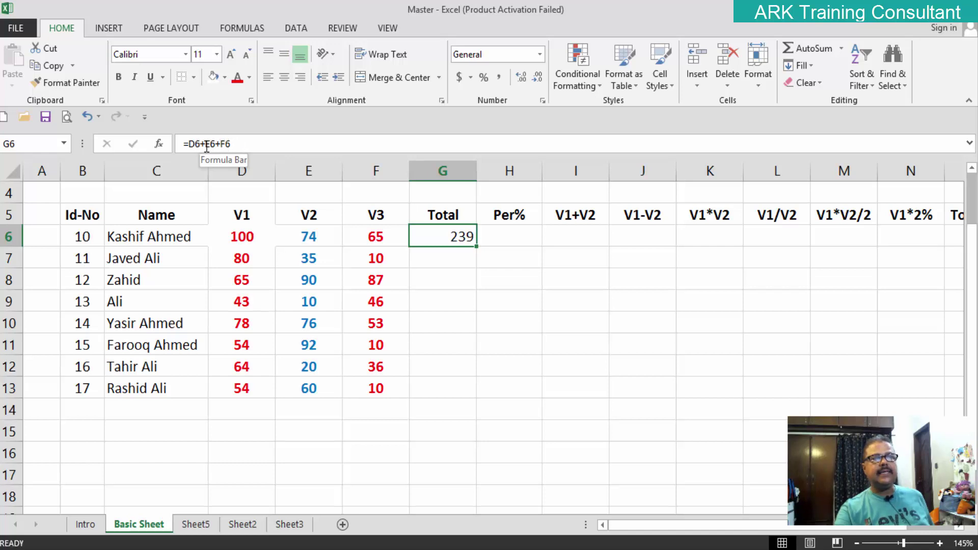
pyautogui.click(223, 144)
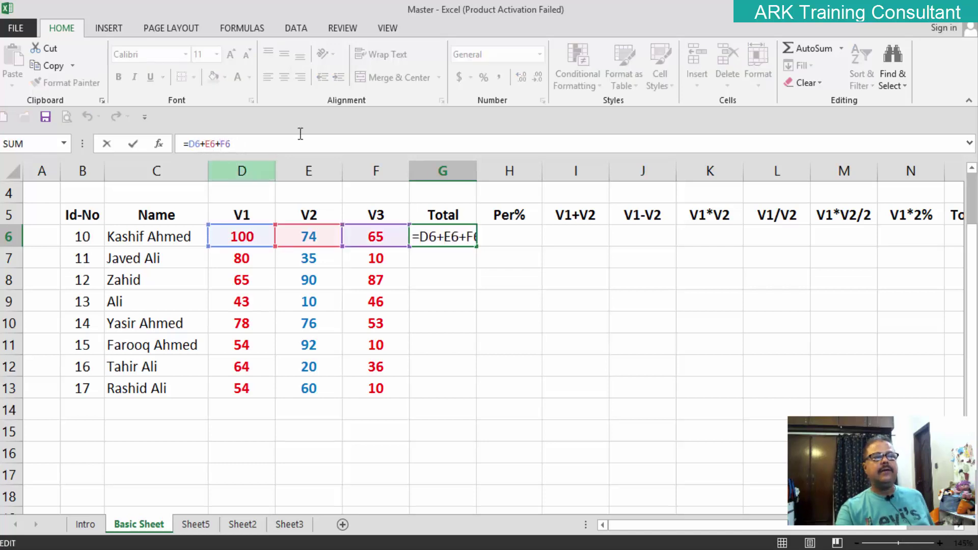
pyautogui.click(230, 144)
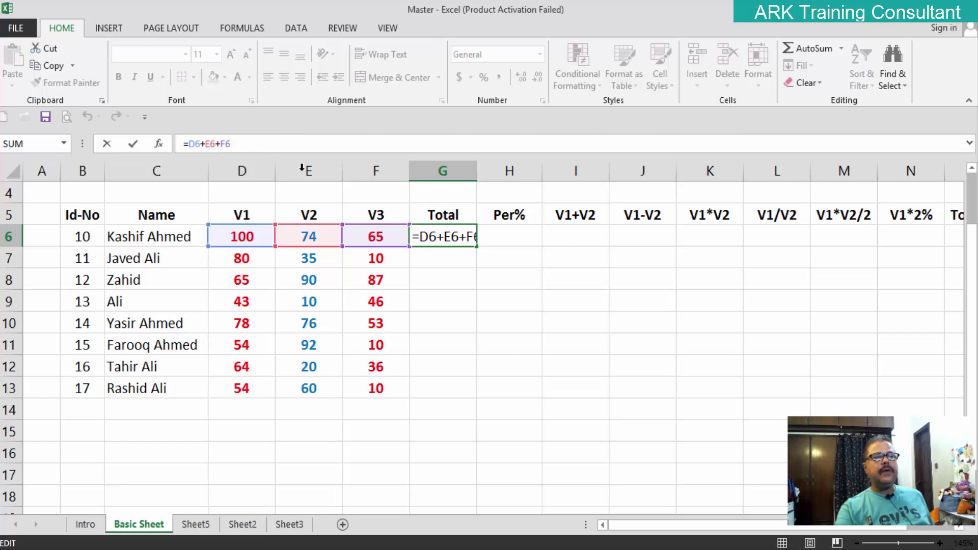
pyautogui.click(545, 371)
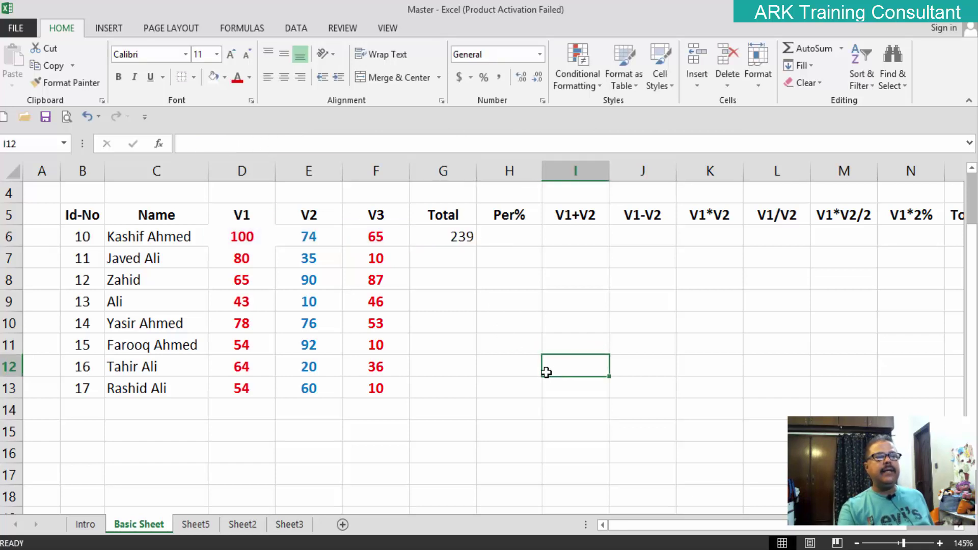
pyautogui.click(443, 239)
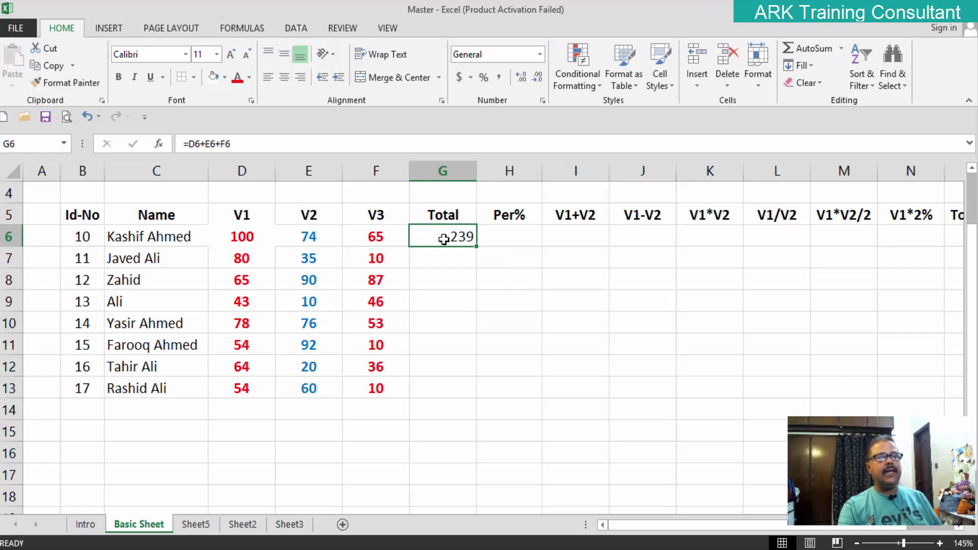
pyautogui.doubleClick(444, 239)
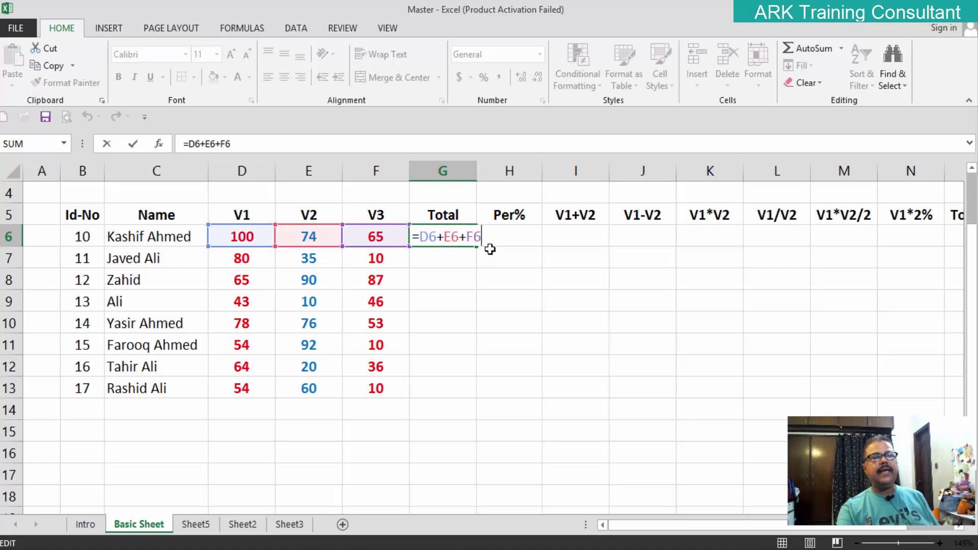
pyautogui.click(464, 311)
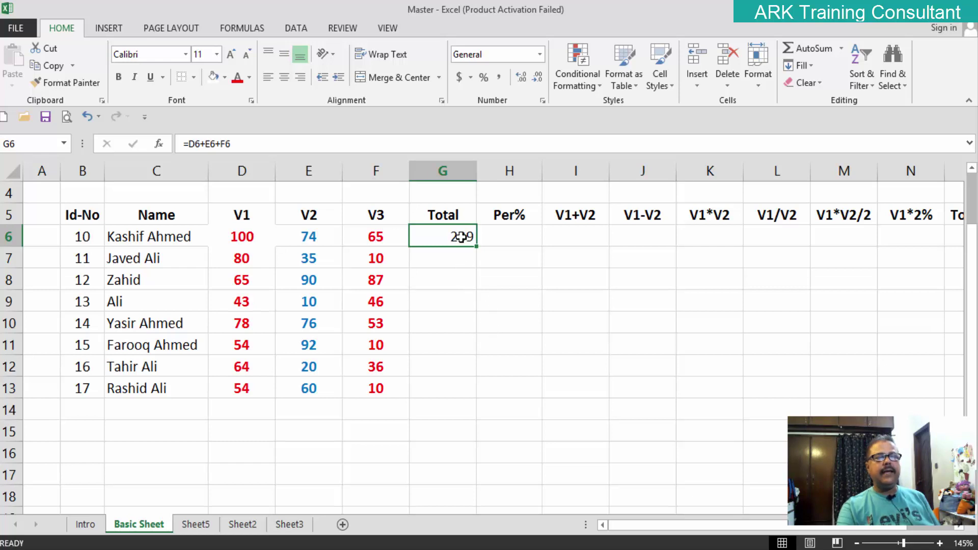
pyautogui.doubleClick(461, 237)
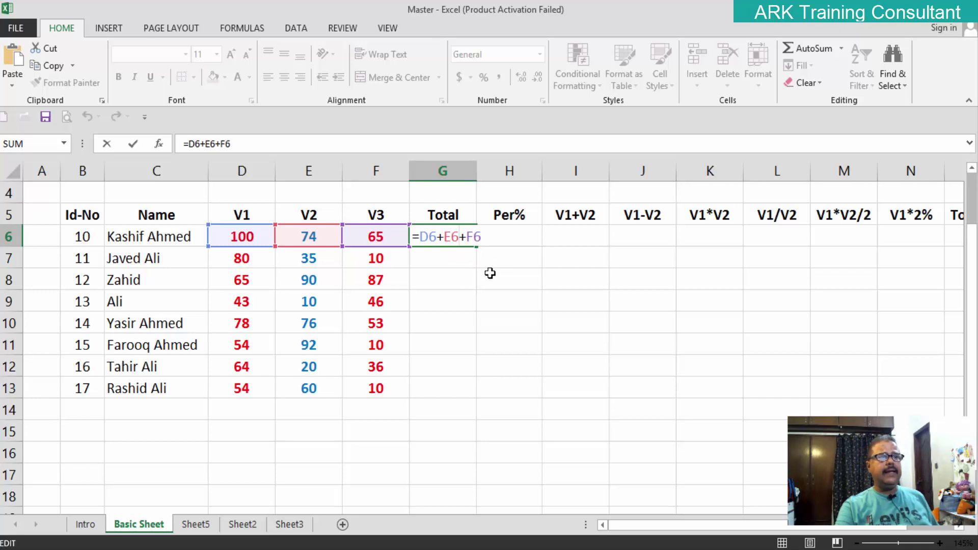
pyautogui.click(479, 279)
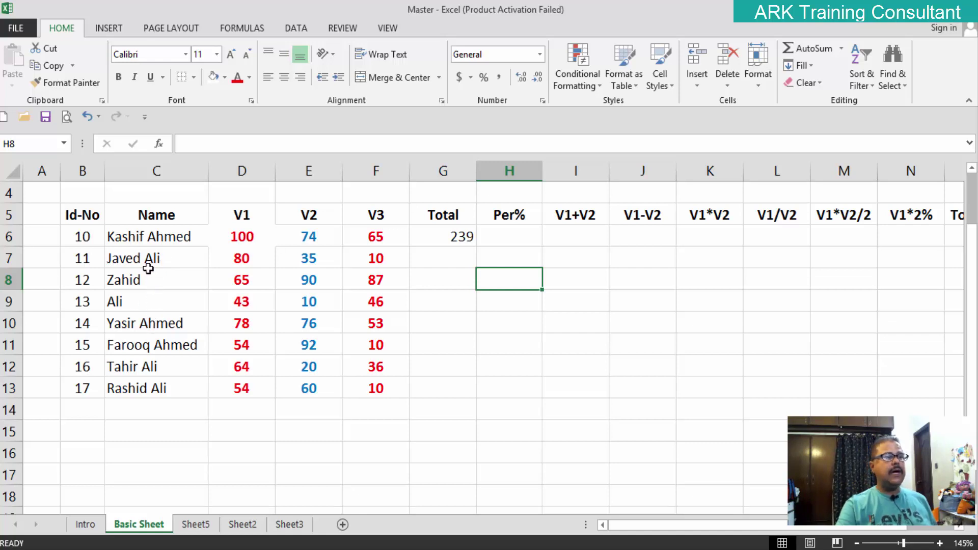
pyautogui.click(134, 324)
pyautogui.doubleClick(134, 324)
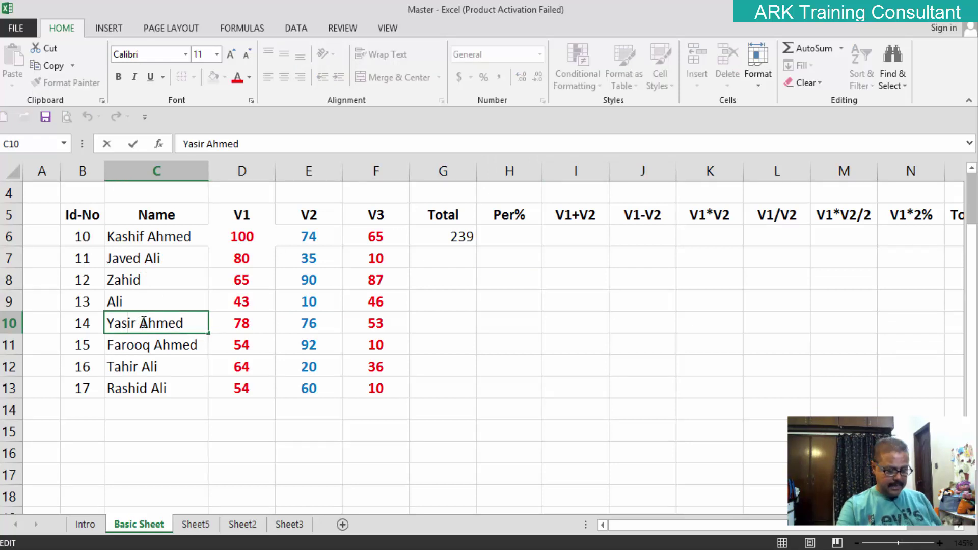
pyautogui.write('l')
pyautogui.click(520, 368)
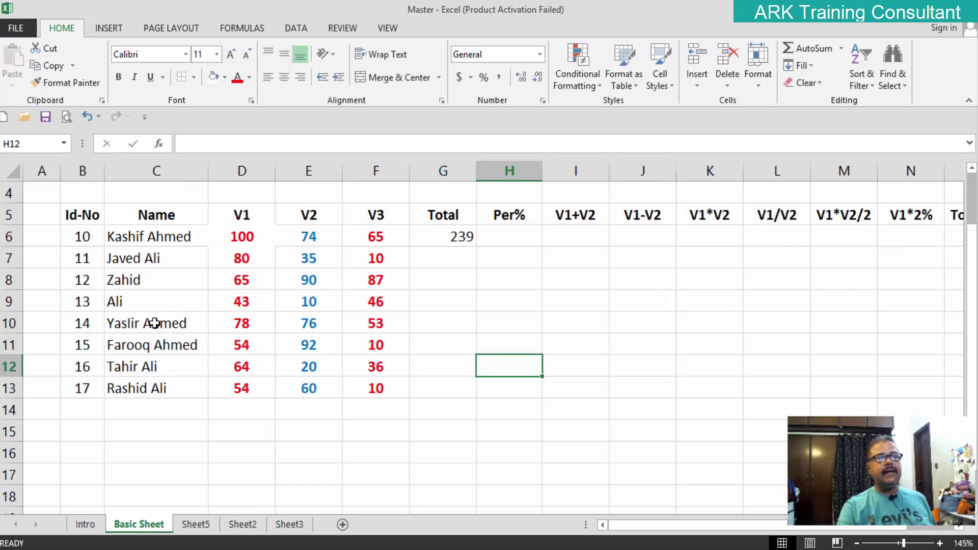
pyautogui.click(154, 323)
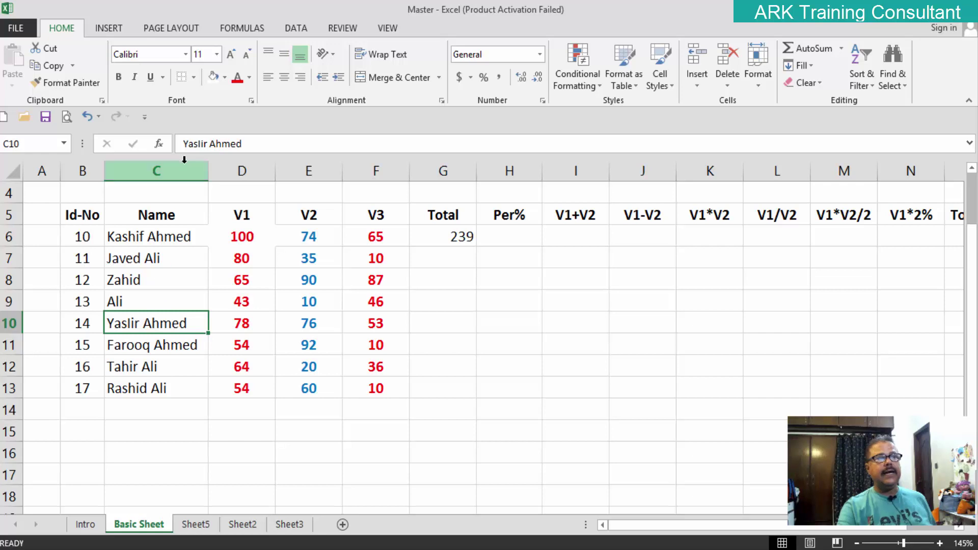
pyautogui.click(201, 143)
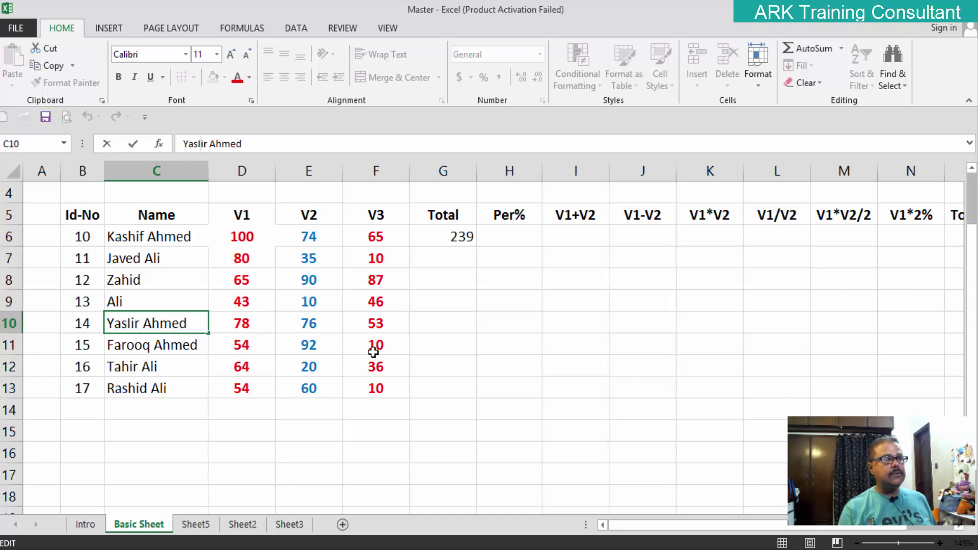
pyautogui.press('BackSpace')
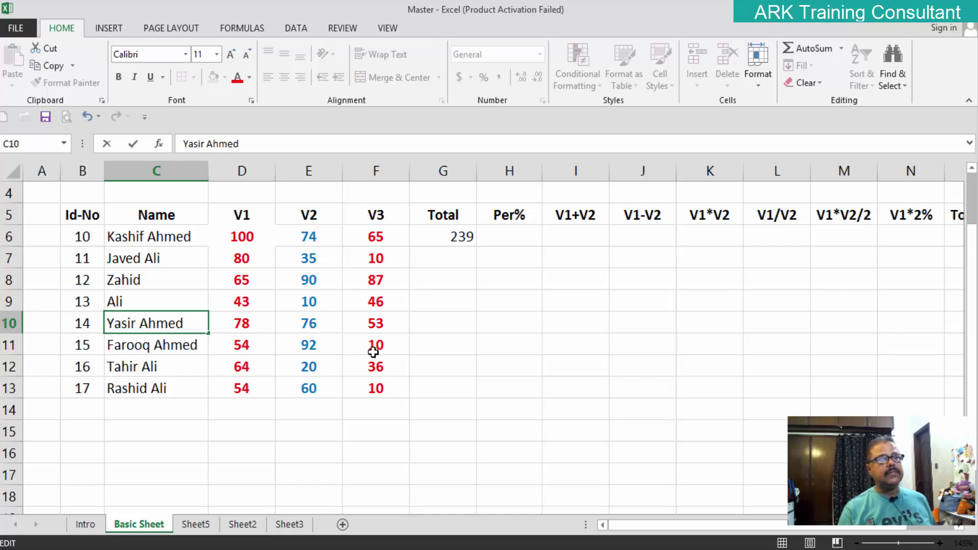
pyautogui.press('Return')
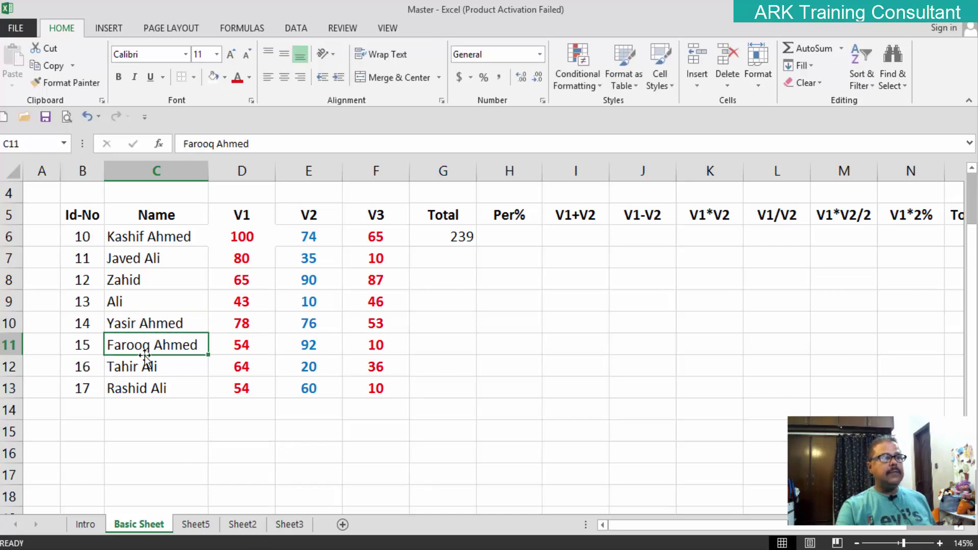
pyautogui.click(149, 326)
pyautogui.doubleClick(172, 324)
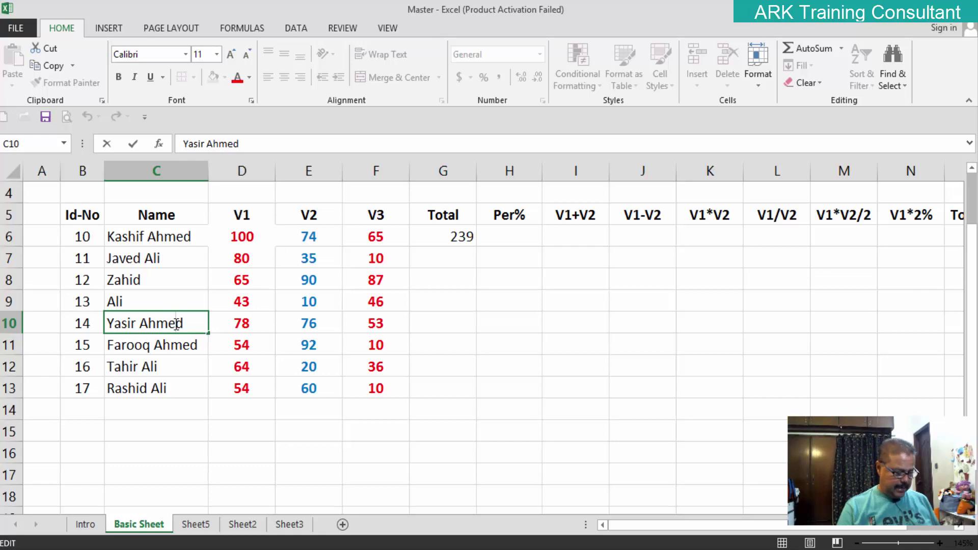
pyautogui.press('BackSpace')
pyautogui.write('A')
pyautogui.press('BackSpace')
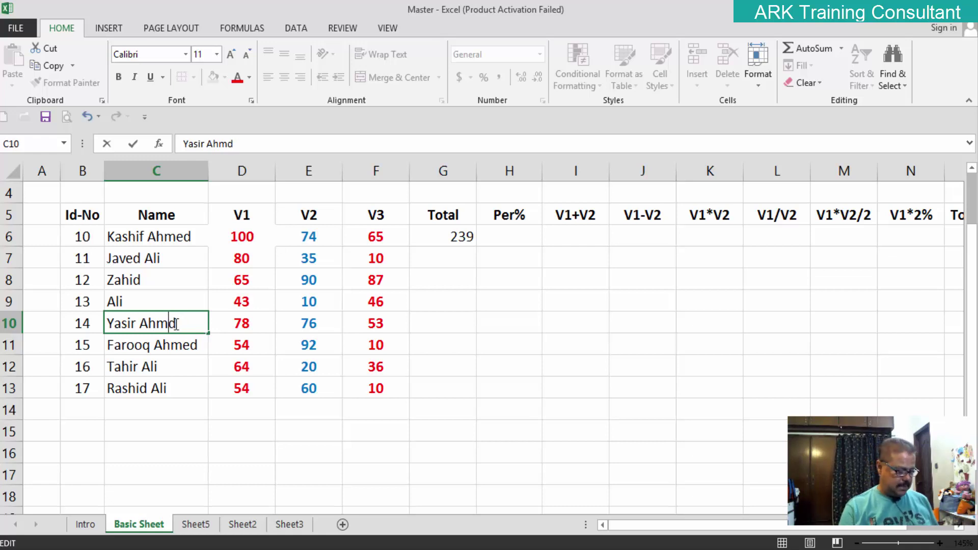
pyautogui.write('a')
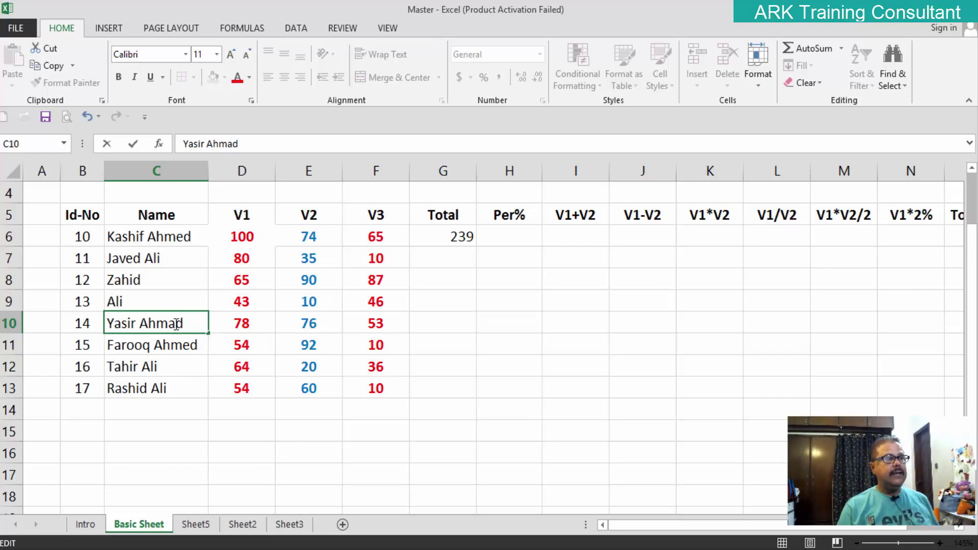
pyautogui.press('BackSpace')
pyautogui.press('BackSpace')
pyautogui.press('BackSpace')
pyautogui.press('BackSpace')
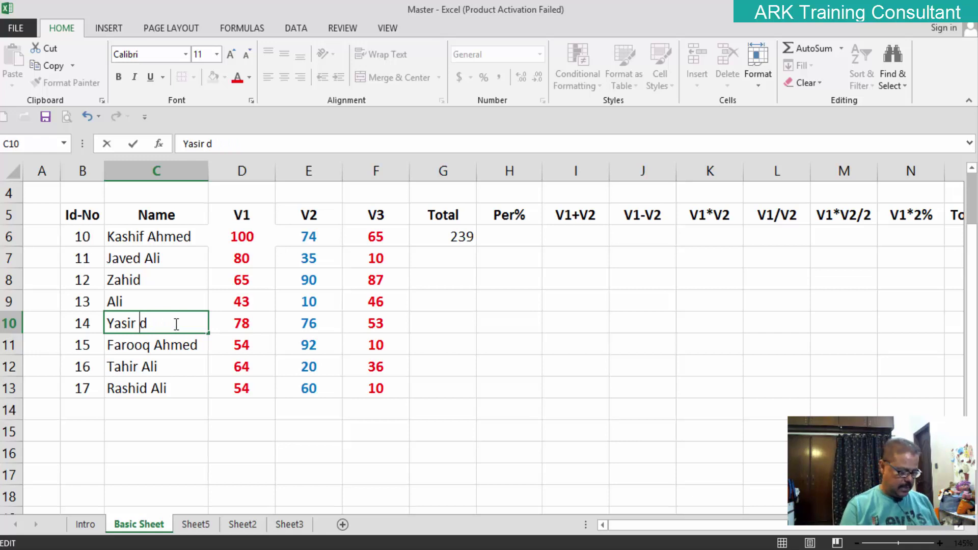
pyautogui.write('Ahmed')
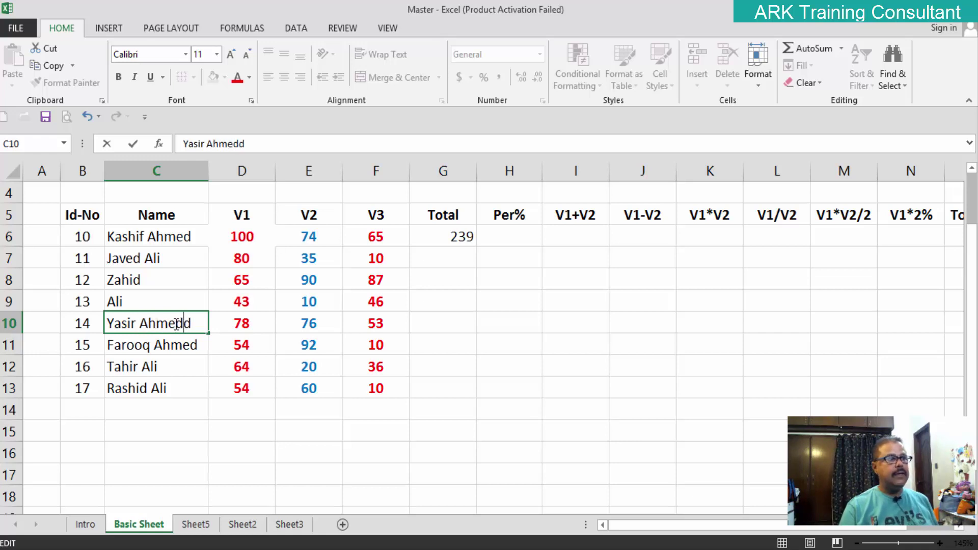
pyautogui.moveTo(222, 392); pyautogui.dragTo(224, 410)
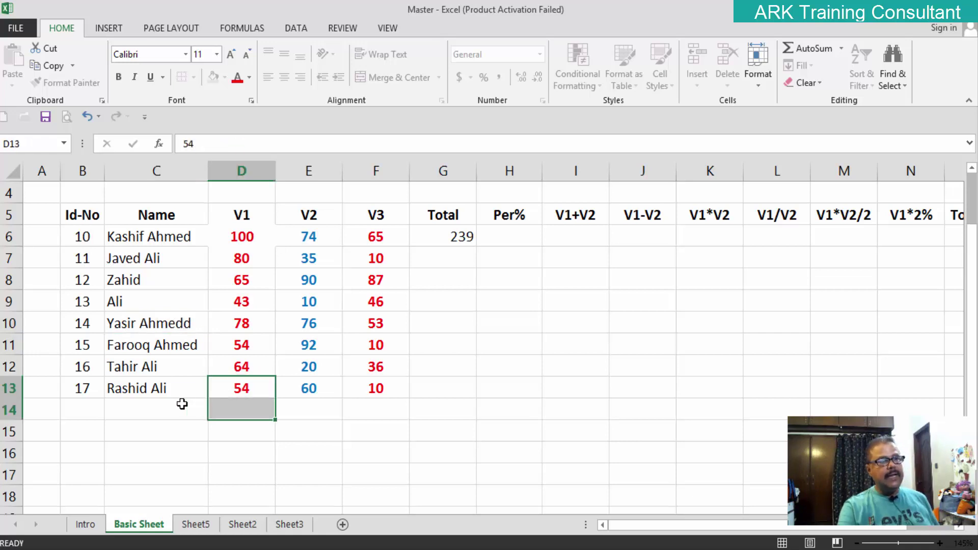
pyautogui.click(174, 324)
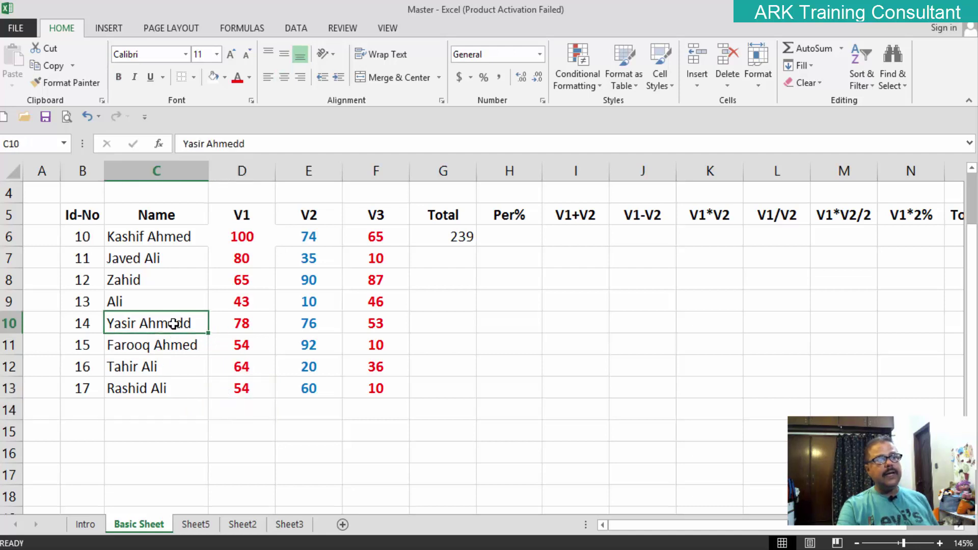
pyautogui.doubleClick(173, 324)
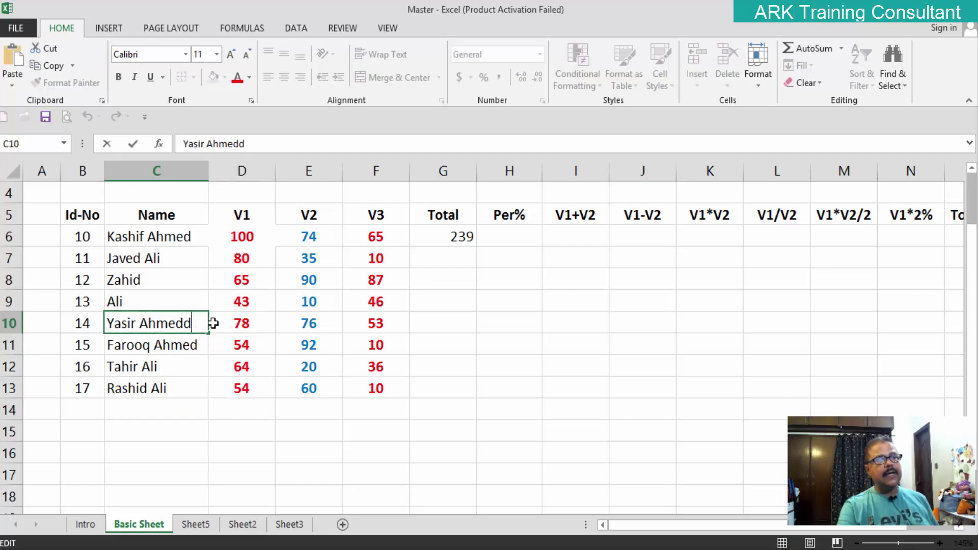
pyautogui.press('BackSpace')
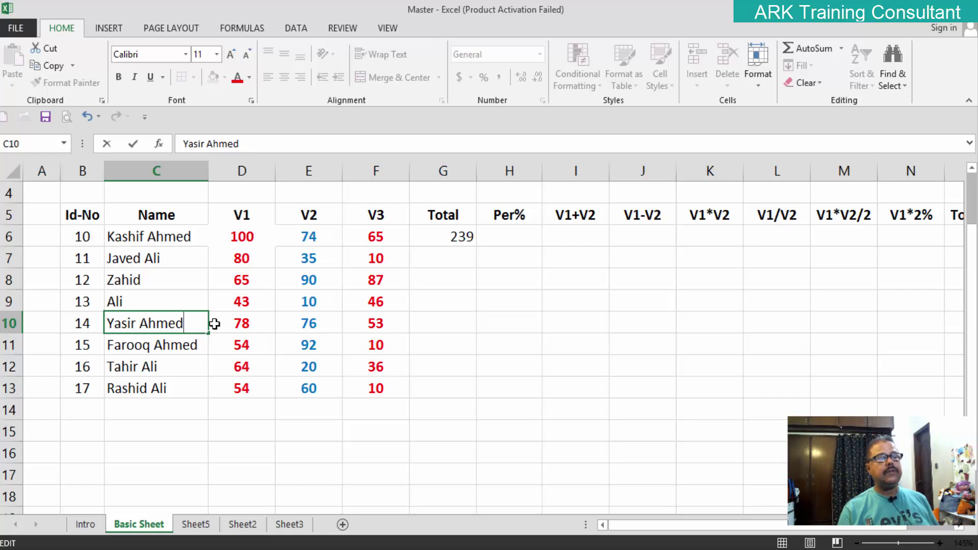
pyautogui.press('Return')
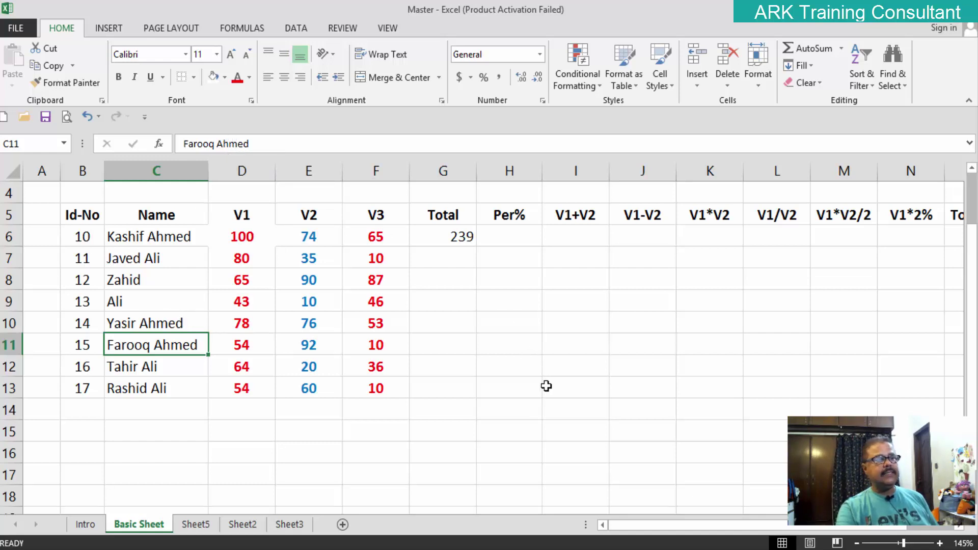
pyautogui.click(507, 381)
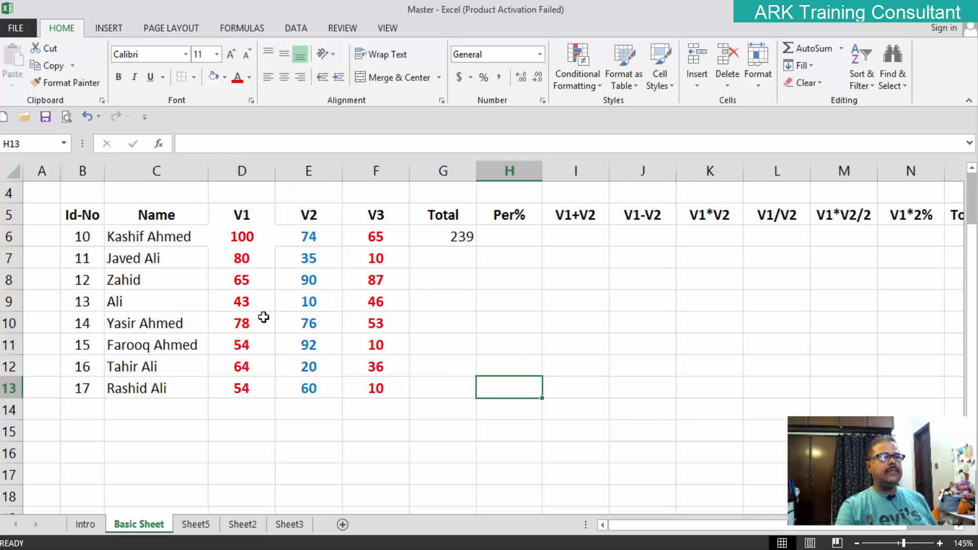
pyautogui.doubleClick(237, 324)
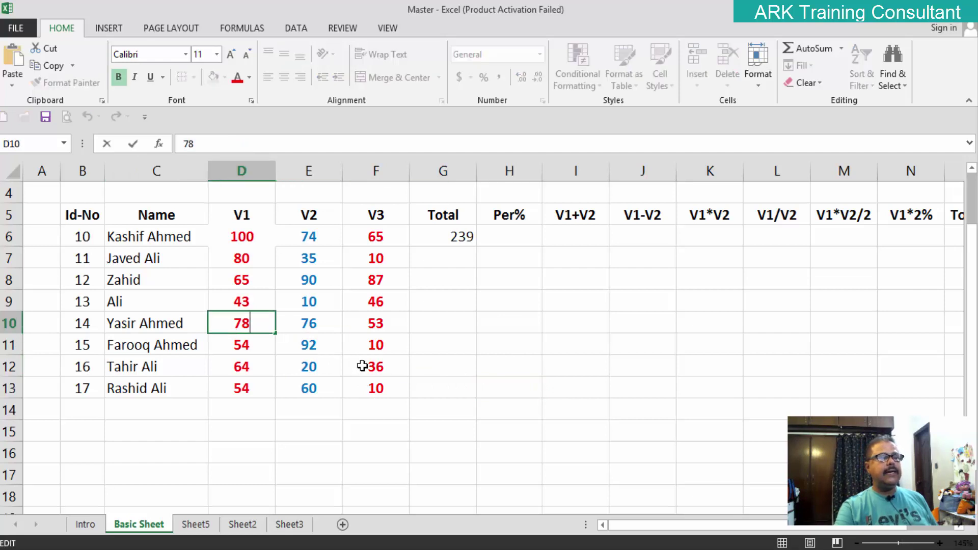
pyautogui.click(173, 432)
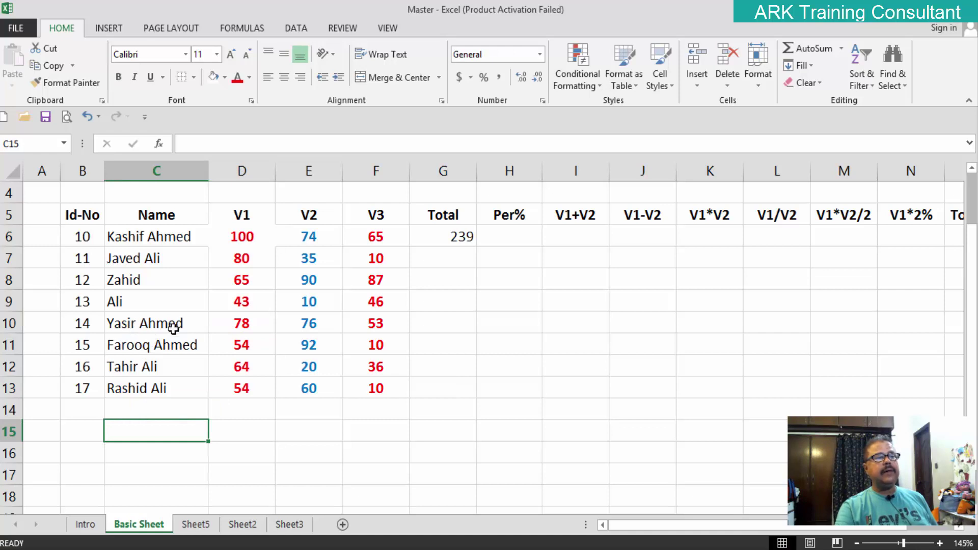
# Edit the name in C11, which adds an extra 'o', then undo an accidental overwrite
pyautogui.doubleClick(150, 346)
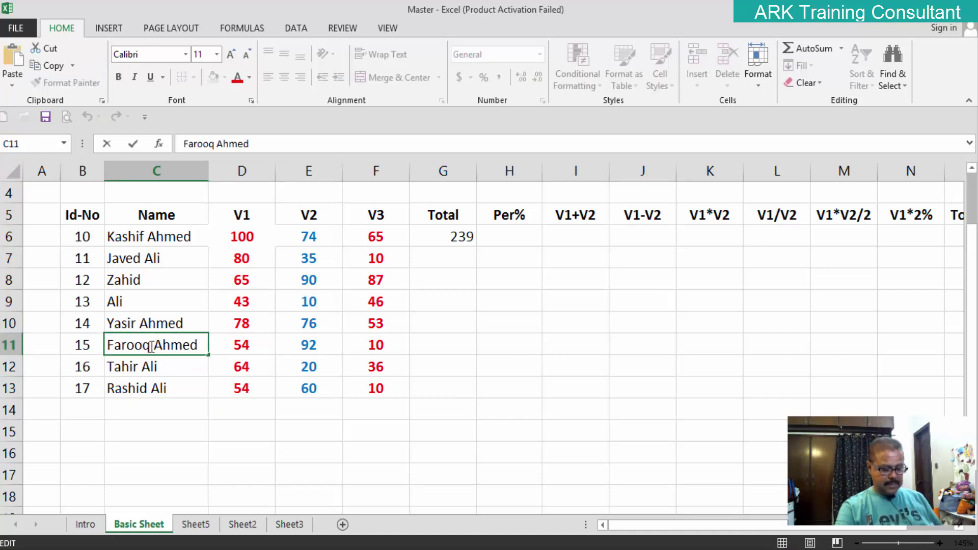
pyautogui.write('o')
pyautogui.click(202, 439)
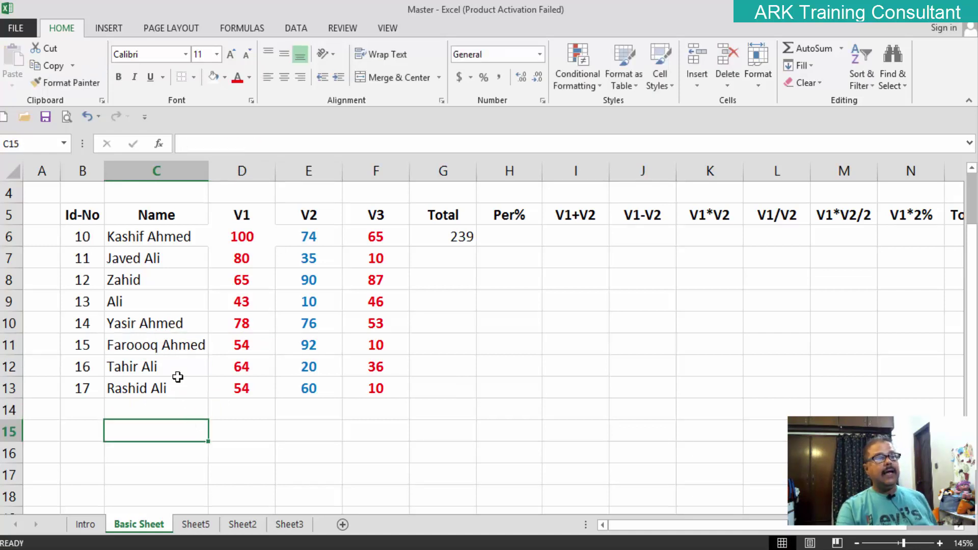
pyautogui.click(168, 348)
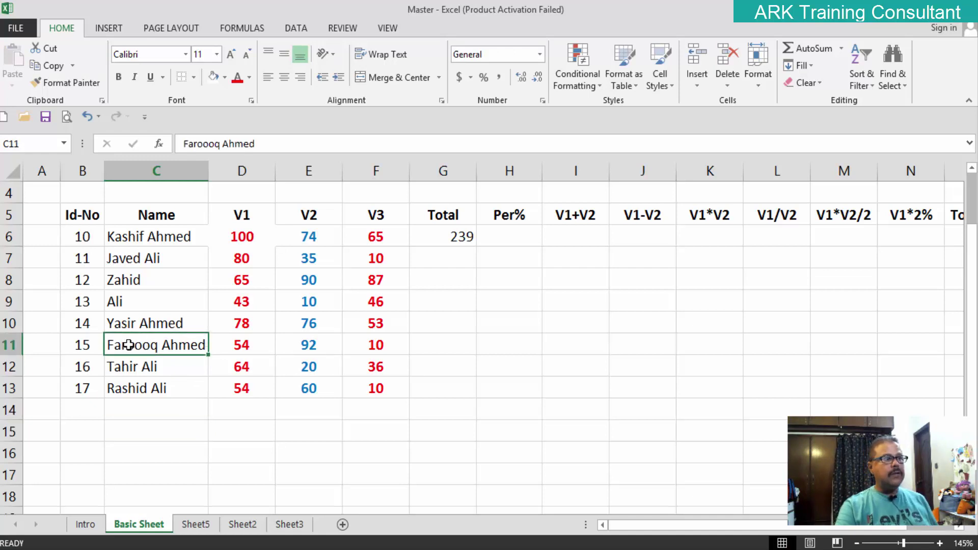
pyautogui.write('d')
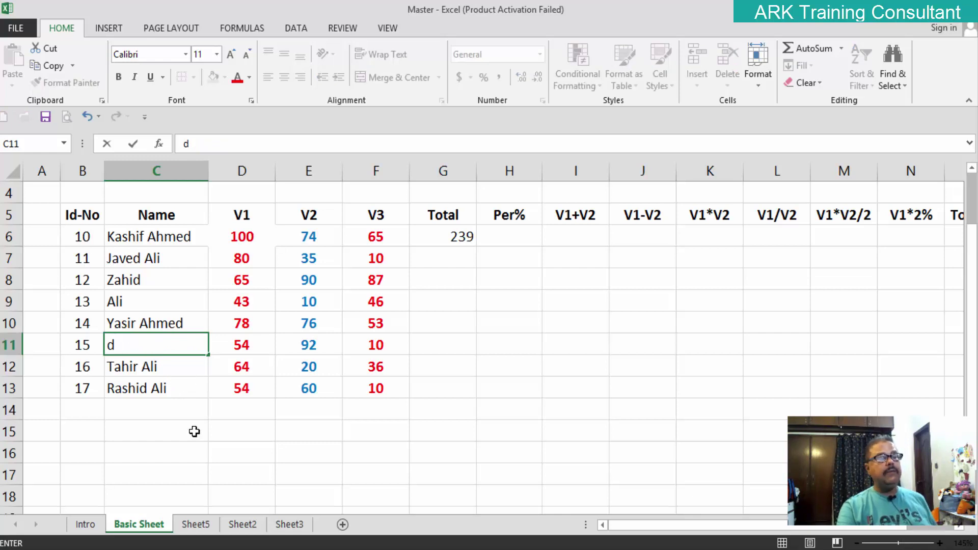
pyautogui.hotkey('ctrl', 'z')
pyautogui.click(195, 426)
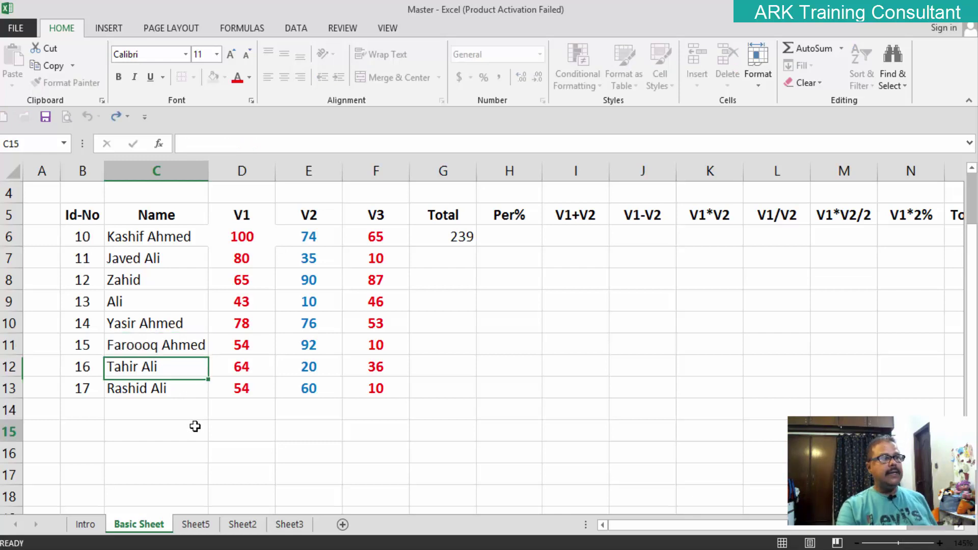
# Delete the extra 'o' so the name in C11 is spelled correctly
pyautogui.doubleClick(178, 342)
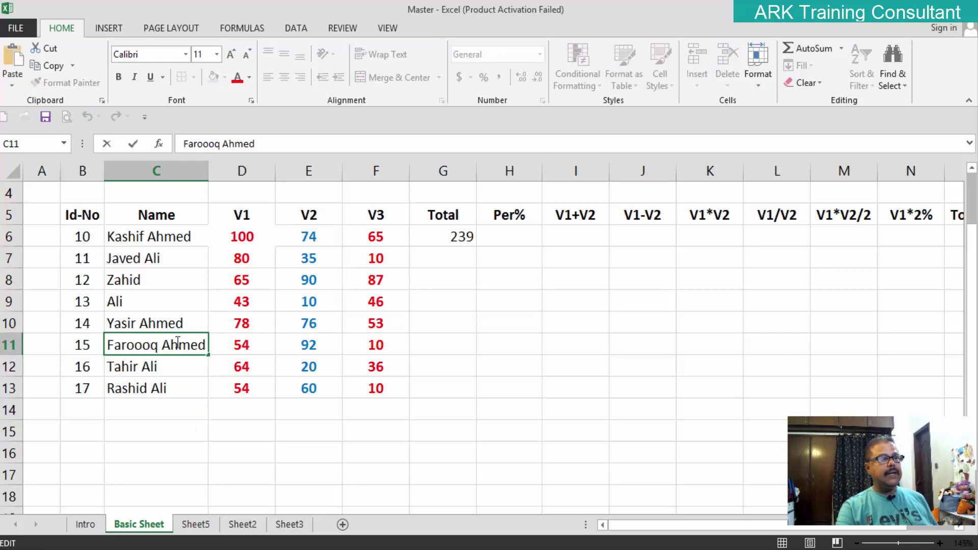
pyautogui.click(190, 345)
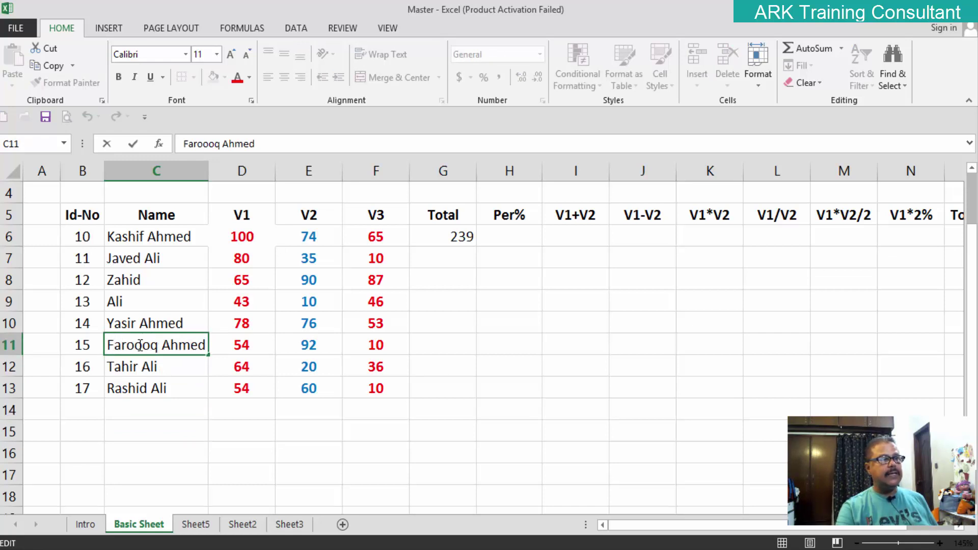
pyautogui.press('BackSpace')
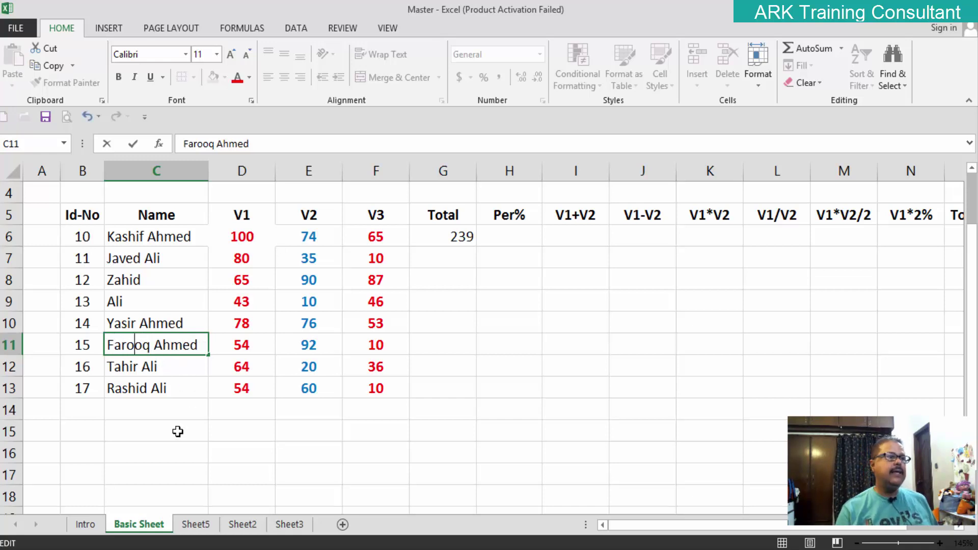
pyautogui.click(180, 448)
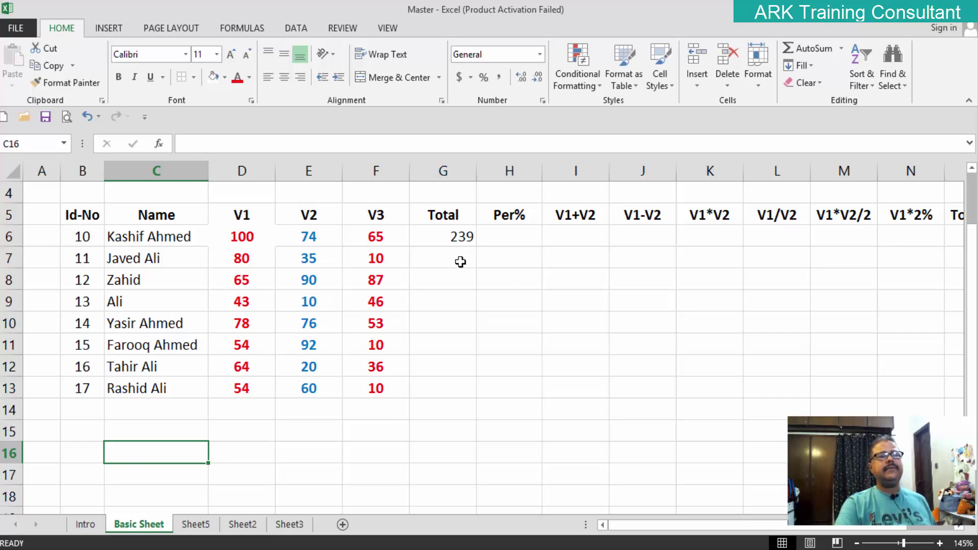
# Inspect the =D6+E6+F6 Total formula in G6 and the V3 value 10 in F7
pyautogui.click(442, 237)
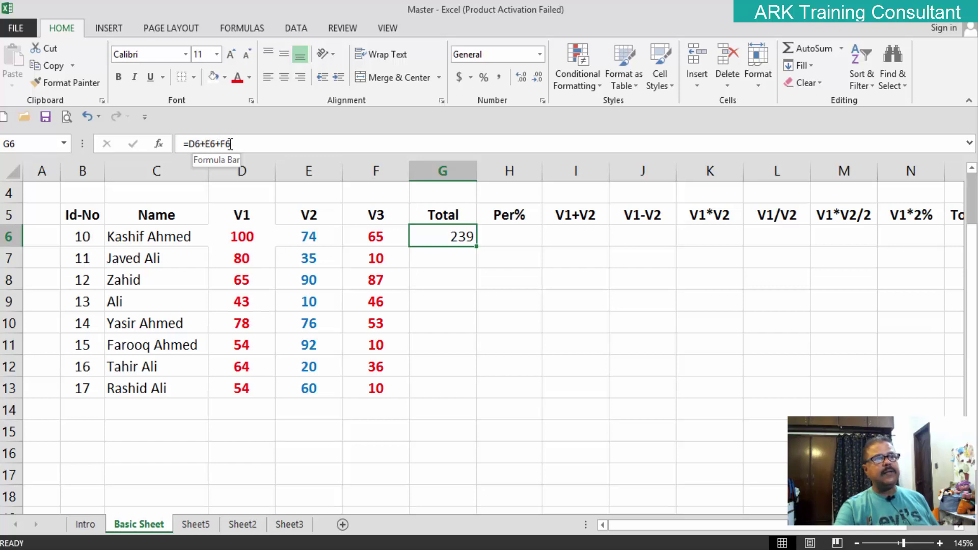
pyautogui.click(476, 303)
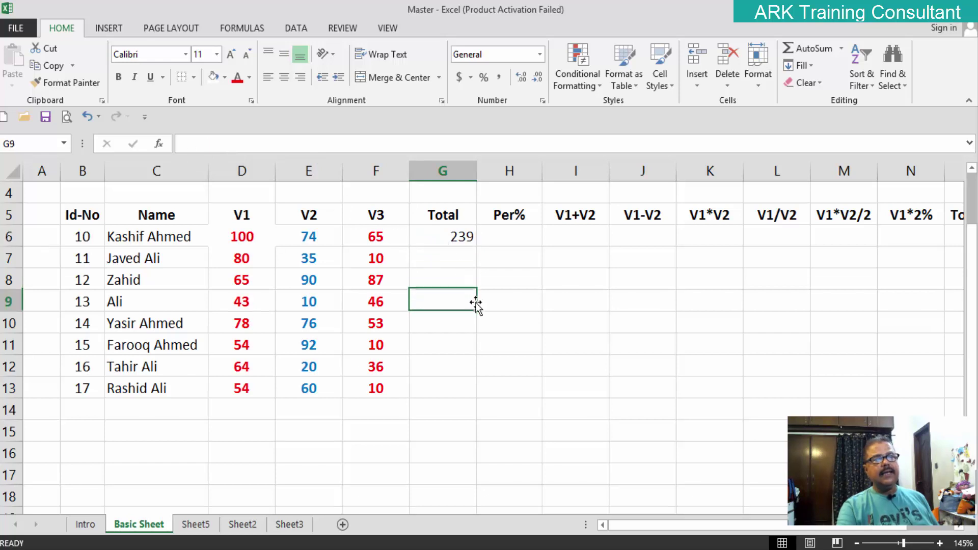
pyautogui.click(452, 239)
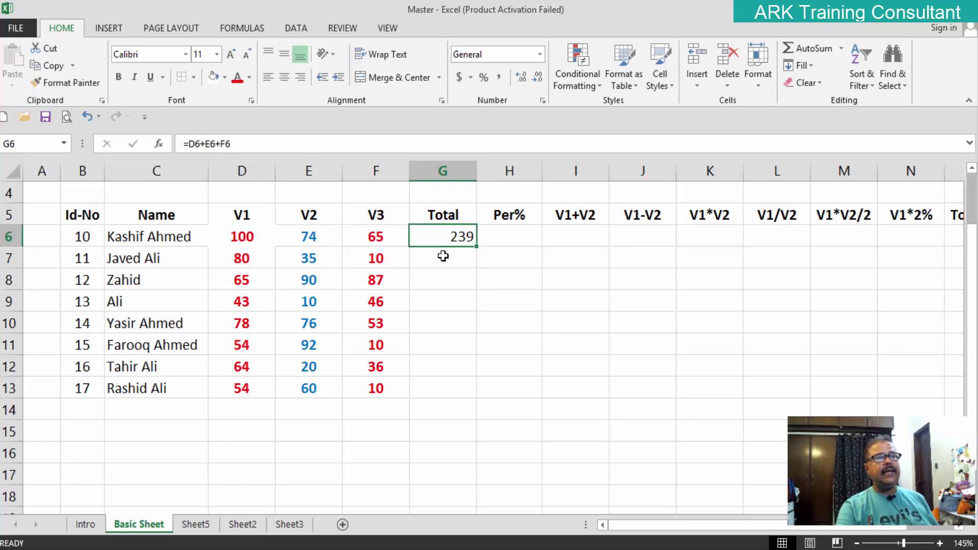
pyautogui.click(377, 264)
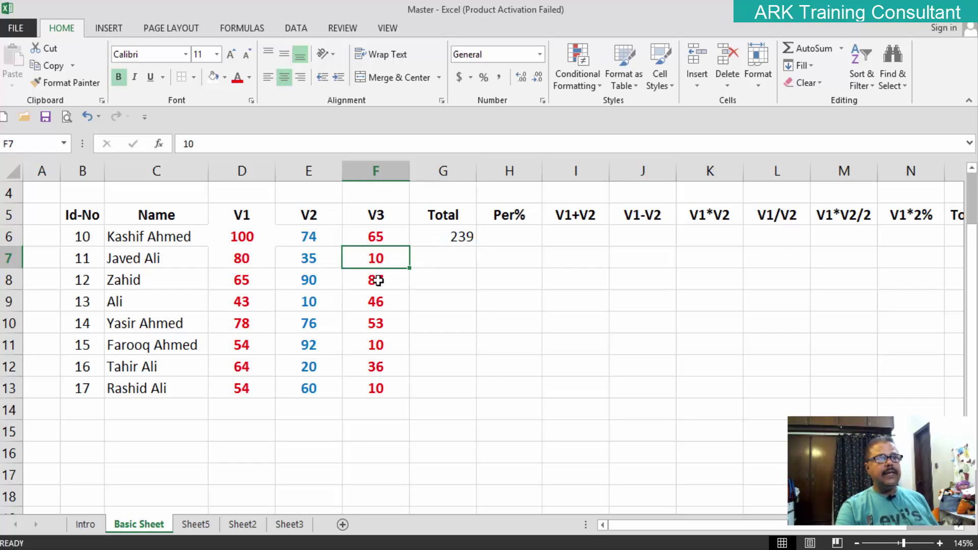
pyautogui.click(377, 280)
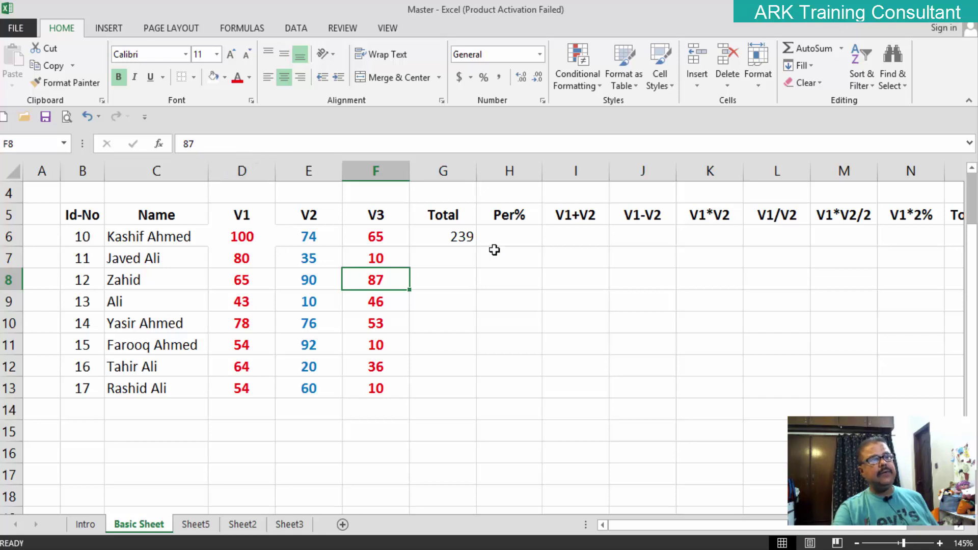
pyautogui.click(465, 241)
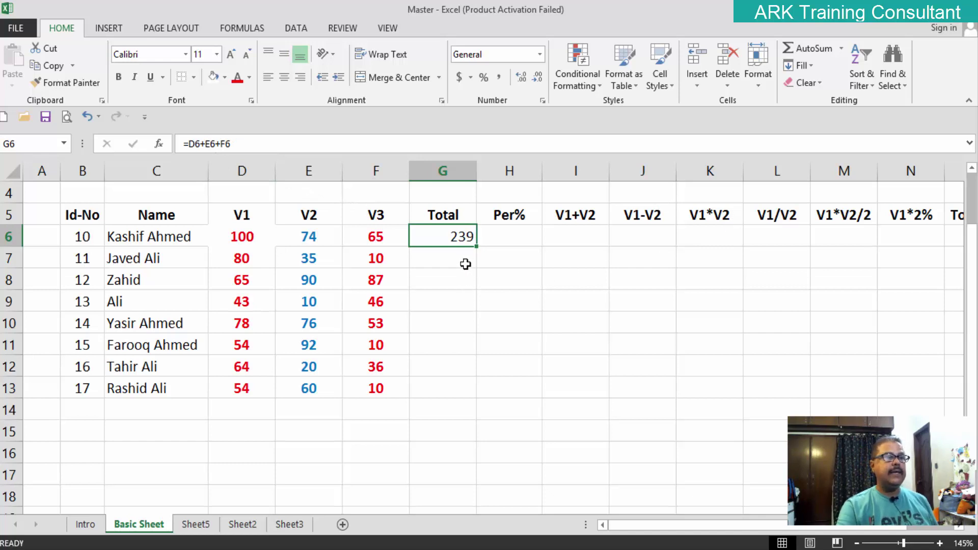
pyautogui.click(559, 272)
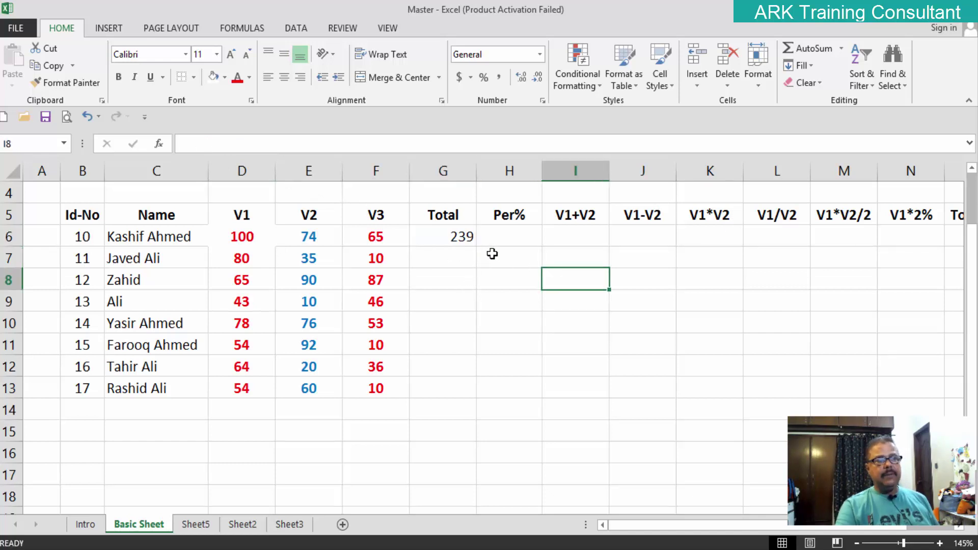
pyautogui.click(469, 238)
pyautogui.doubleClick(475, 240)
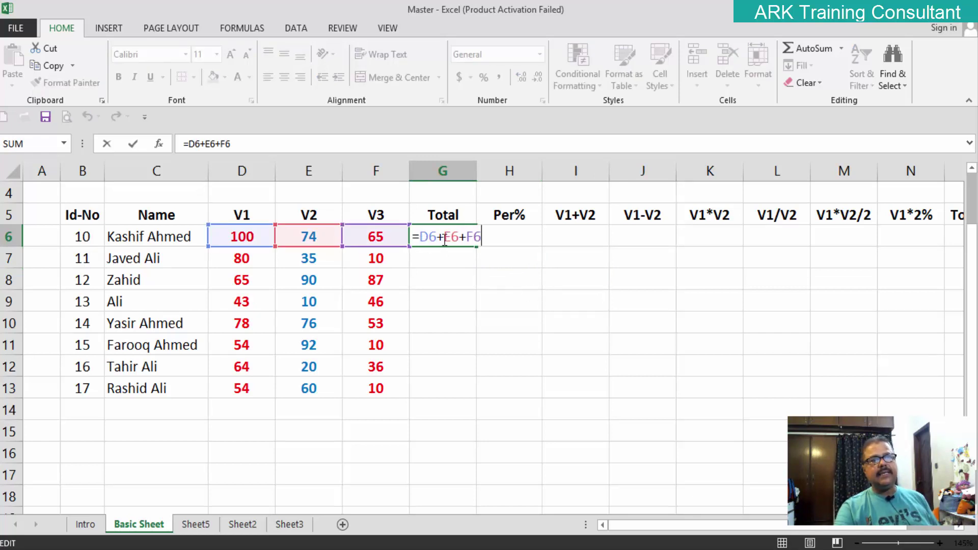
pyautogui.click(532, 313)
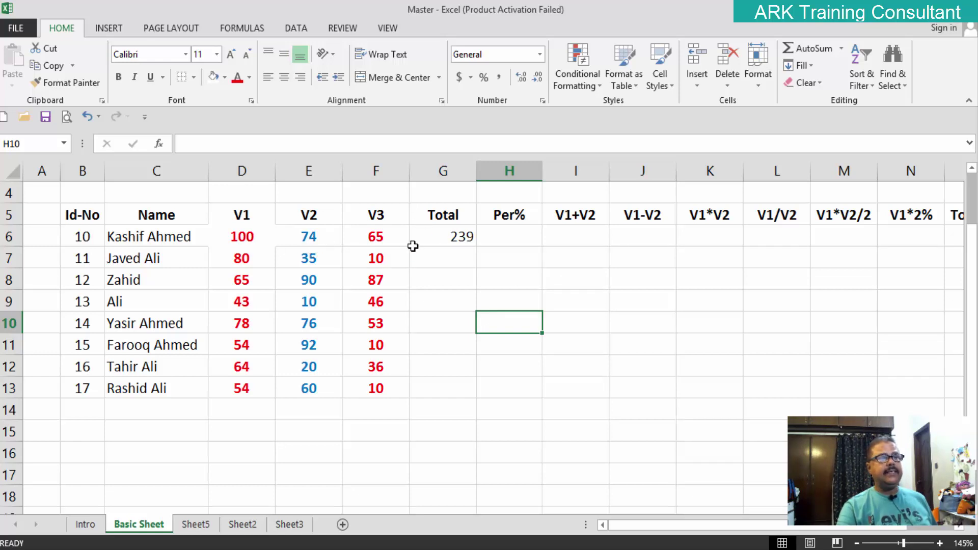
pyautogui.click(454, 237)
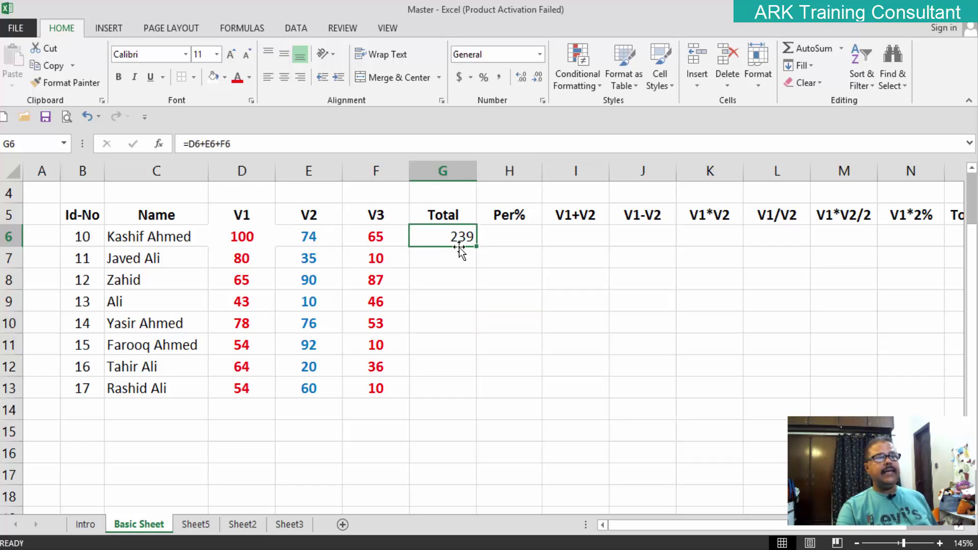
pyautogui.press('F2')
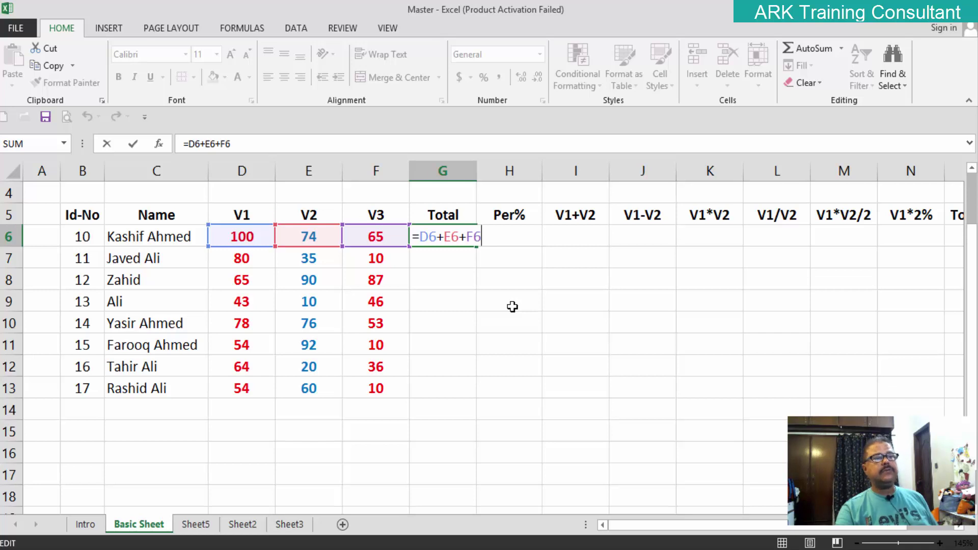
pyautogui.click(512, 306)
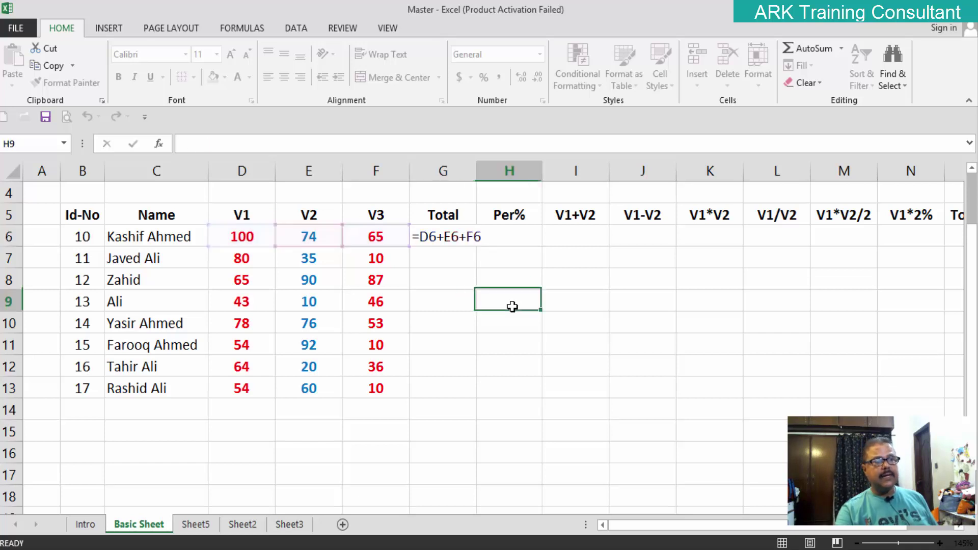
# Insert an empty text box below the marks table, spanning roughly rows 15 to 20
pyautogui.click(105, 26)
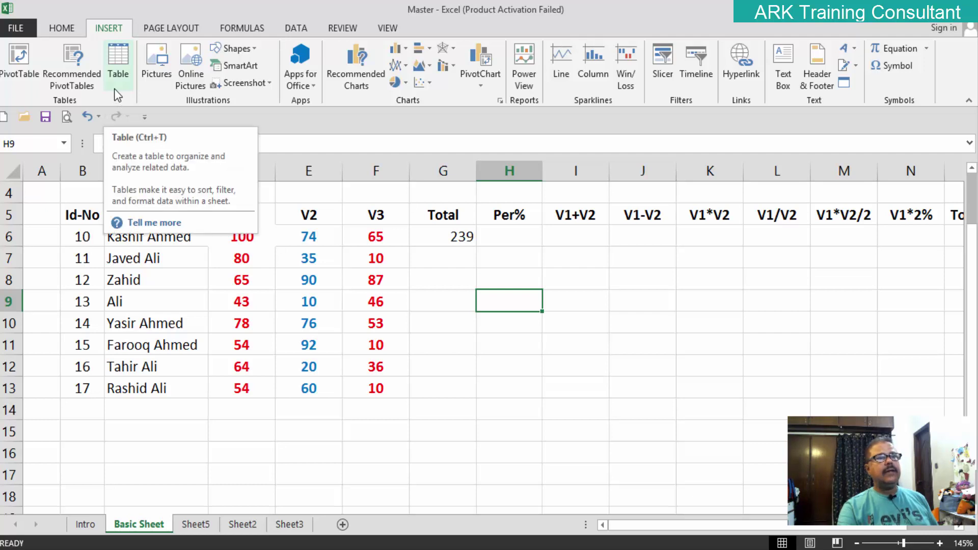
pyautogui.click(783, 63)
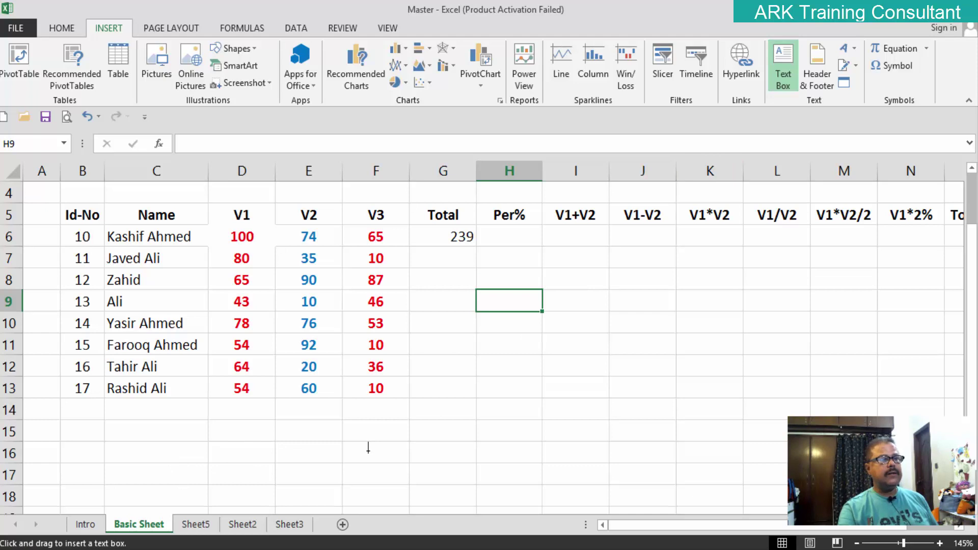
pyautogui.scroll(-1, 368, 447)
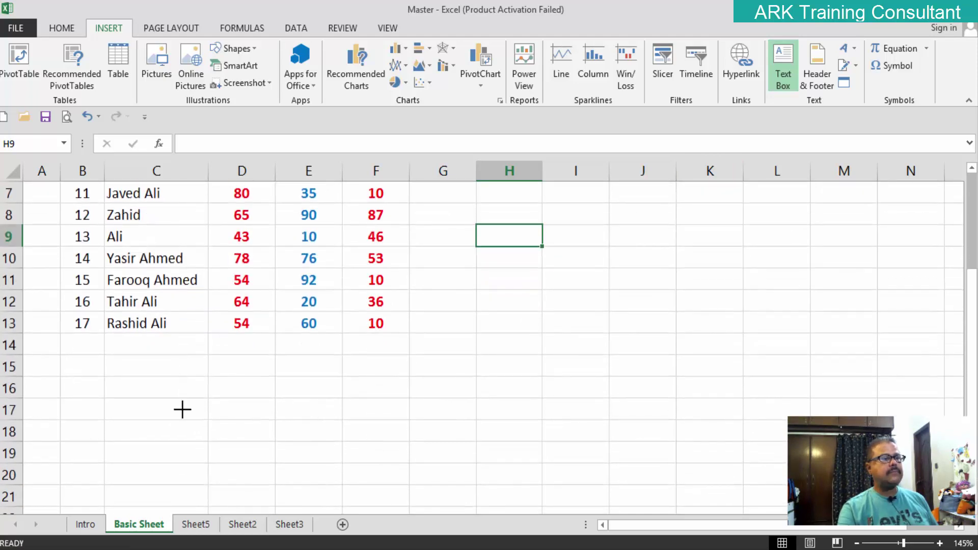
pyautogui.moveTo(177, 375)
pyautogui.mouseDown()
pyautogui.moveTo(613, 493)
pyautogui.moveTo(637, 487)
pyautogui.mouseUp()
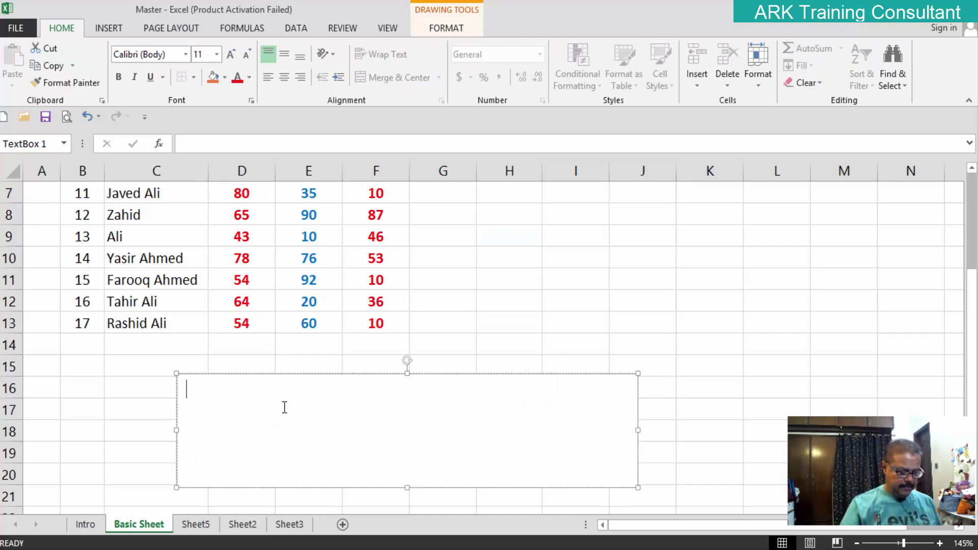
# Type bold text D6+E6+F6+J6+K6+L6+M6+N6+O6+P6+Q6+R6 into the text box
pyautogui.write('=')
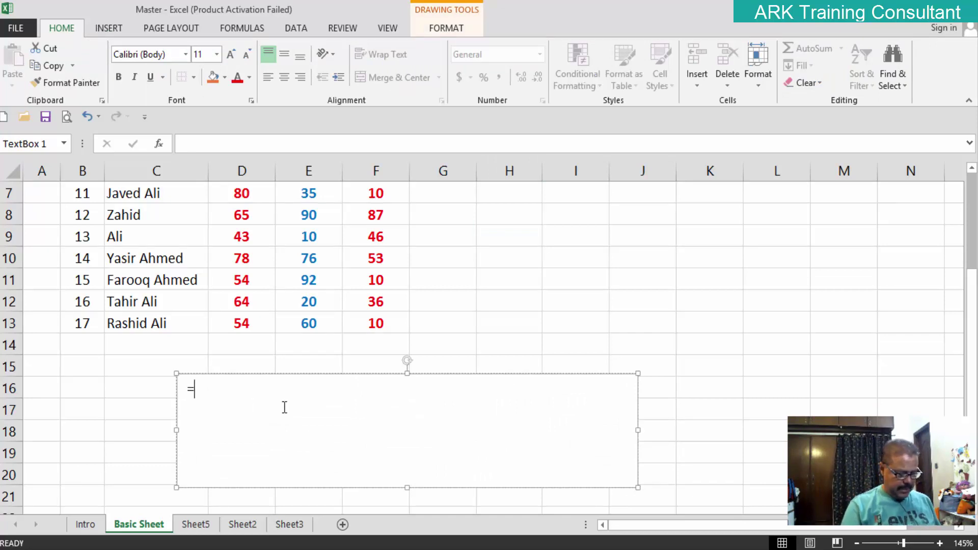
pyautogui.press('BackSpace')
pyautogui.hotkey('ctrl', 'b')
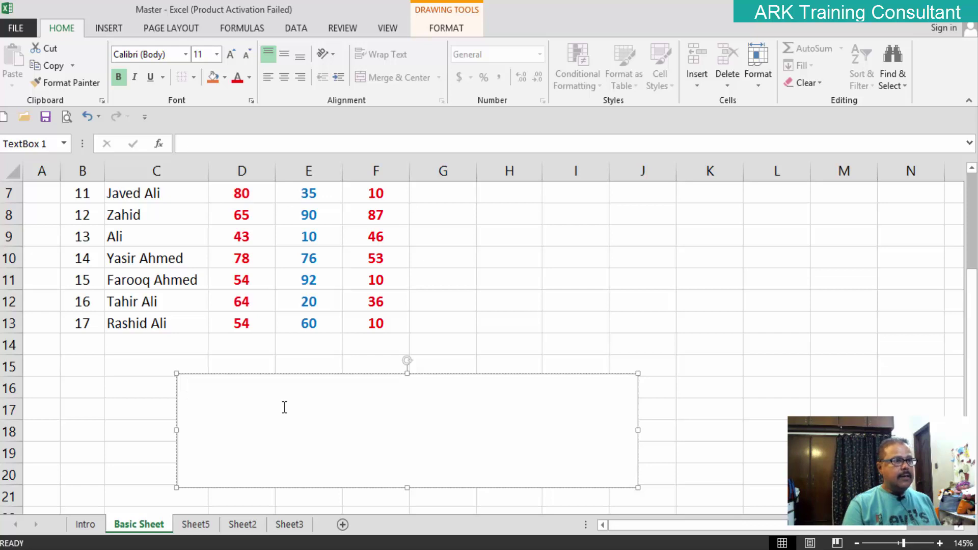
pyautogui.write('D')
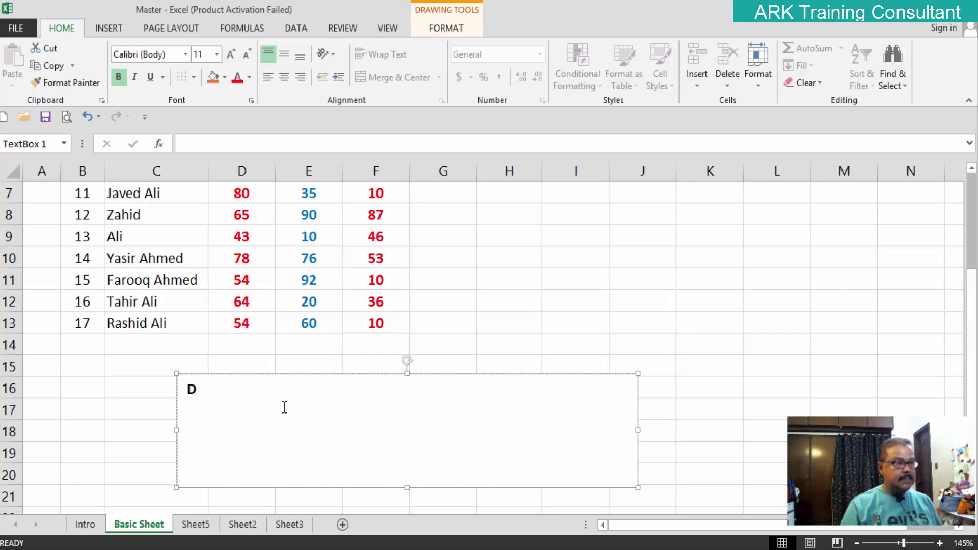
pyautogui.write('6+')
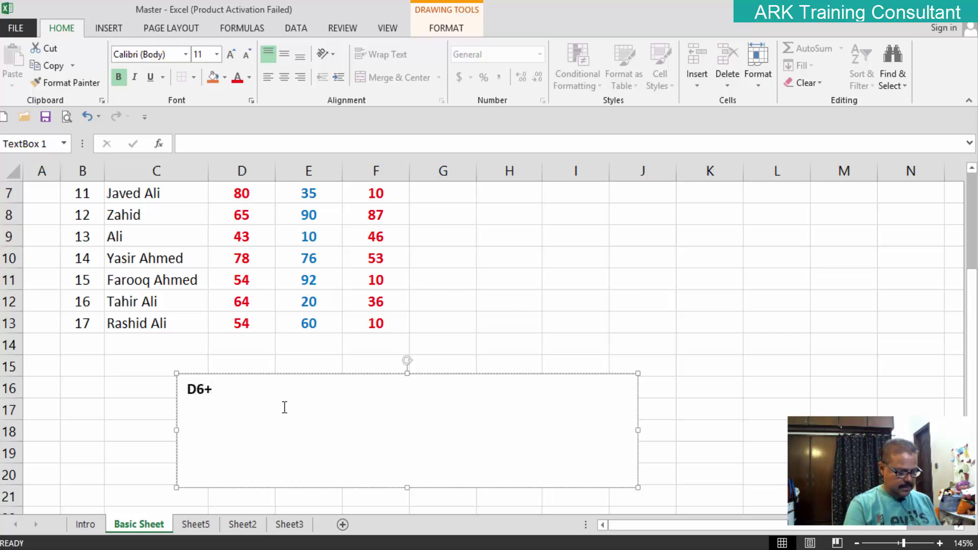
pyautogui.write('E6+')
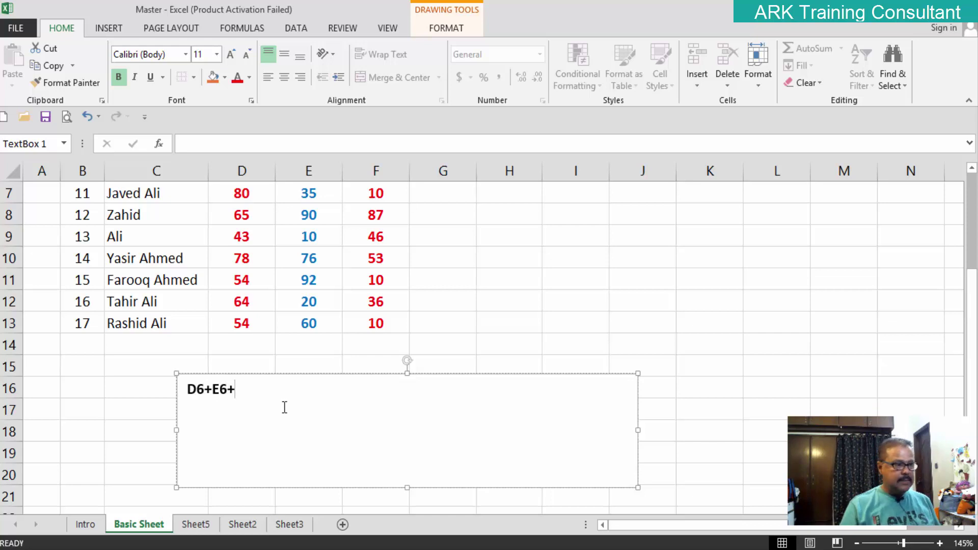
pyautogui.write('F')
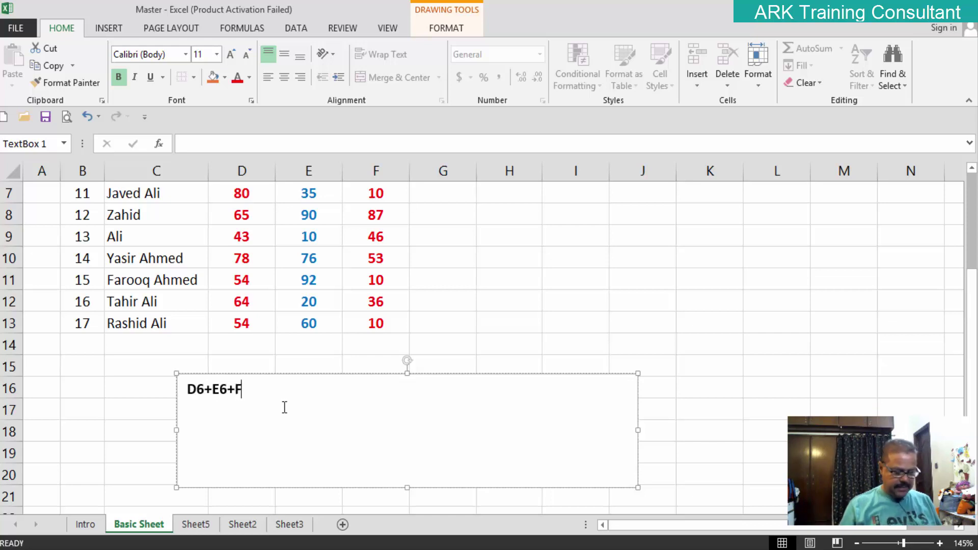
pyautogui.write('6+J')
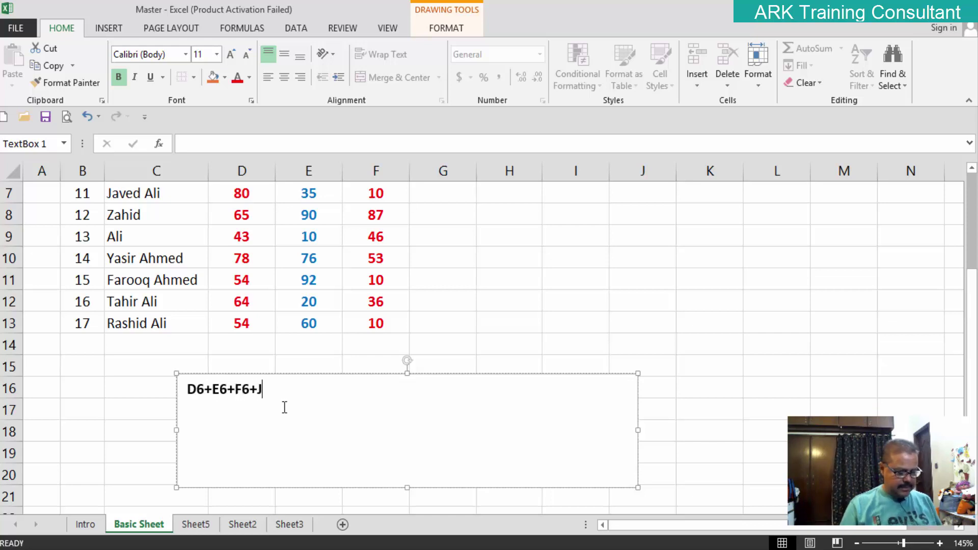
pyautogui.write('6+K')
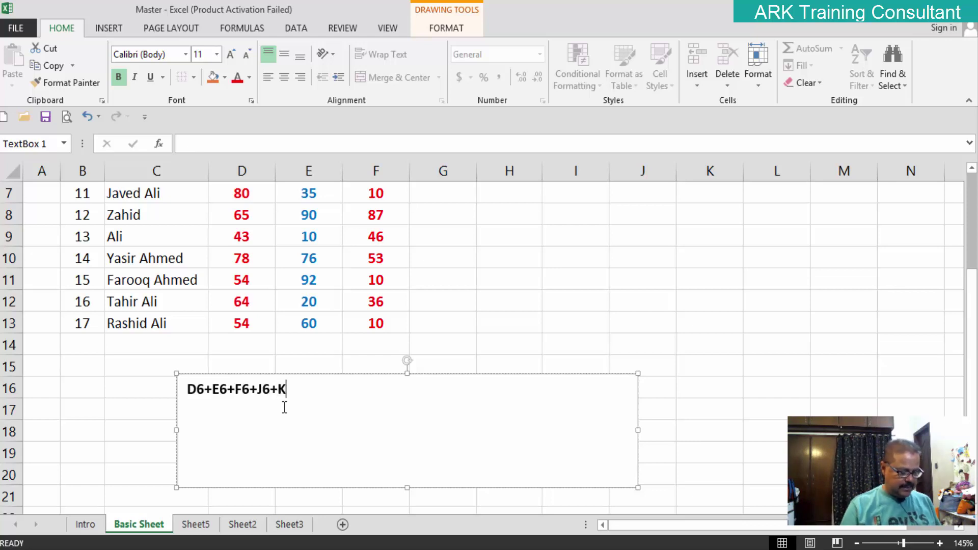
pyautogui.write('6+')
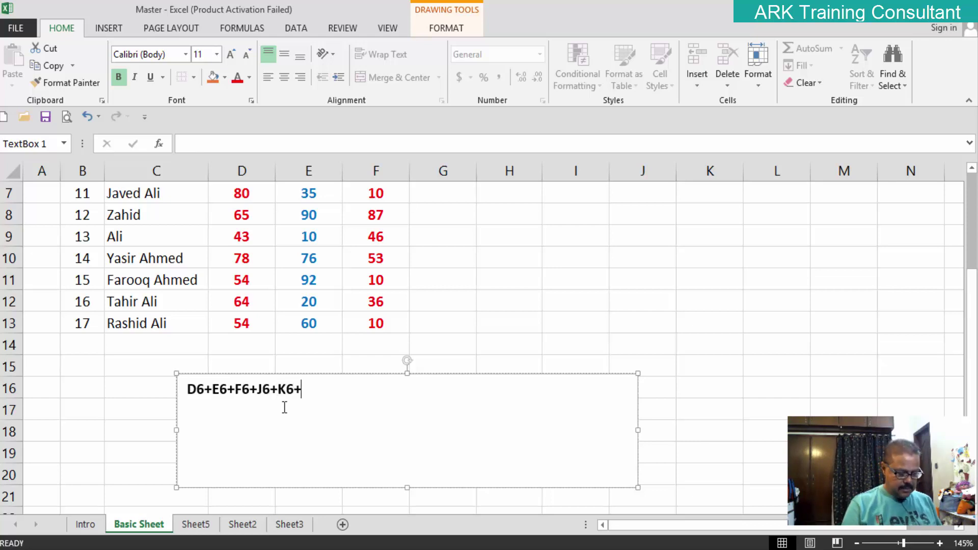
pyautogui.write('L')
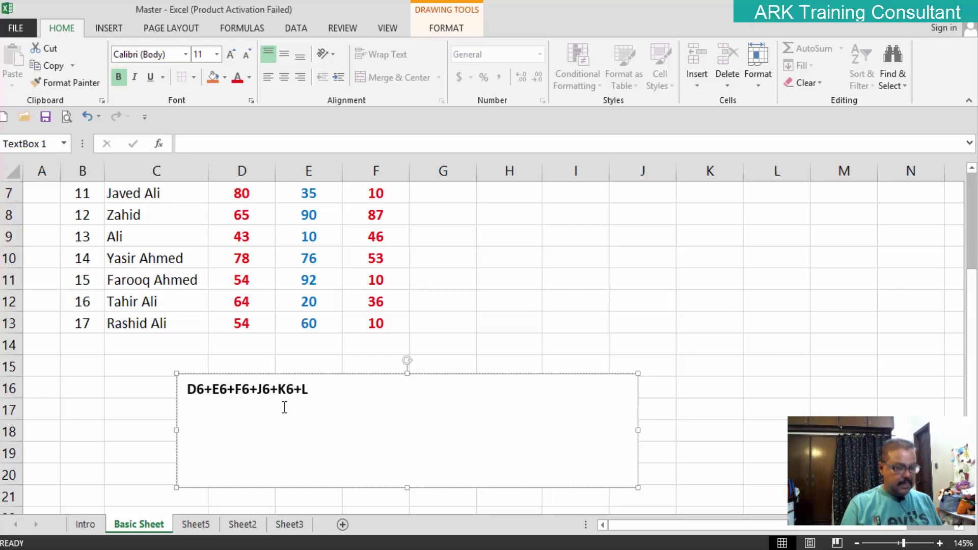
pyautogui.write('6+M')
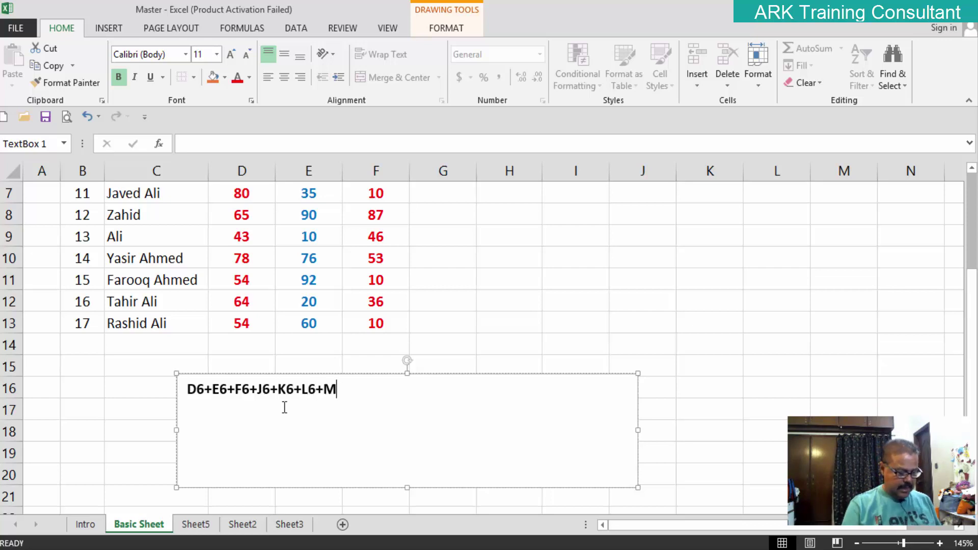
pyautogui.write('6+N')
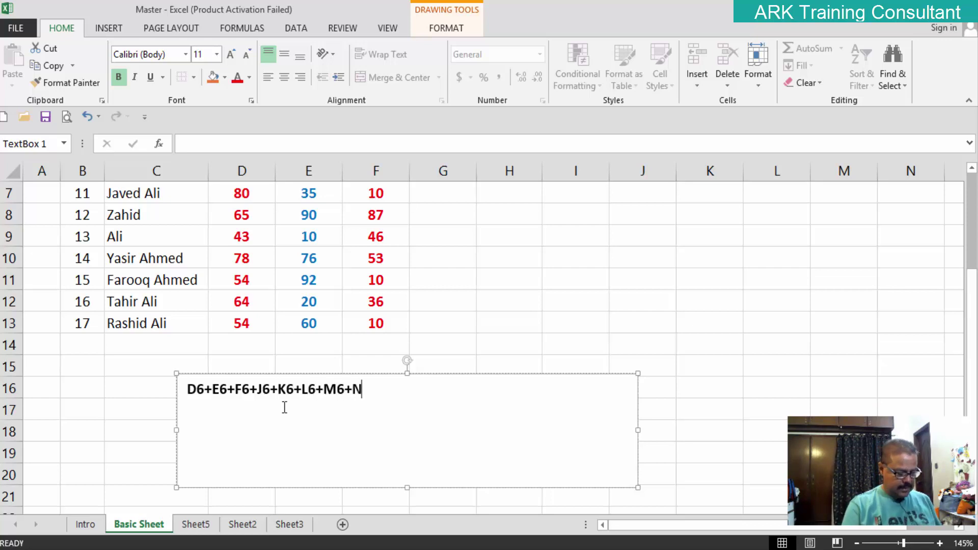
pyautogui.write('6+')
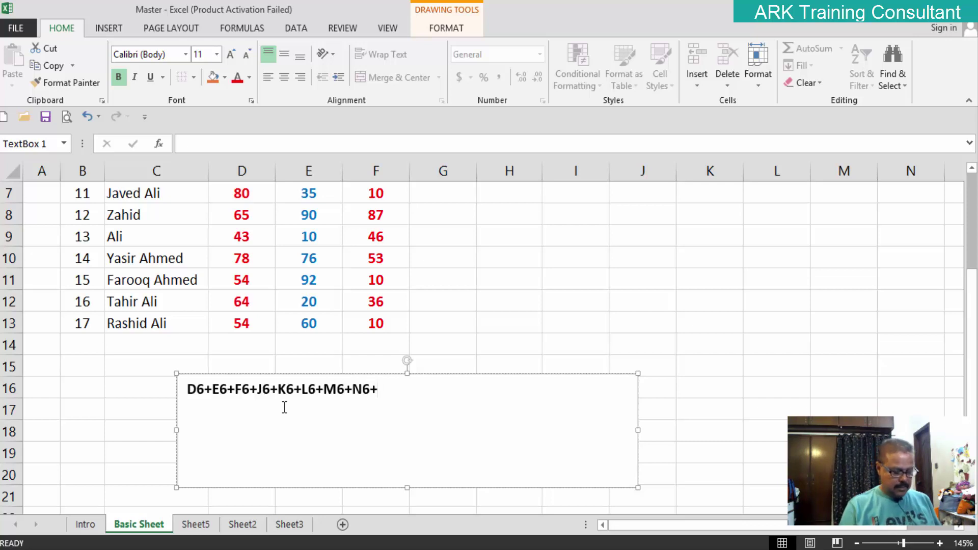
pyautogui.write('O6')
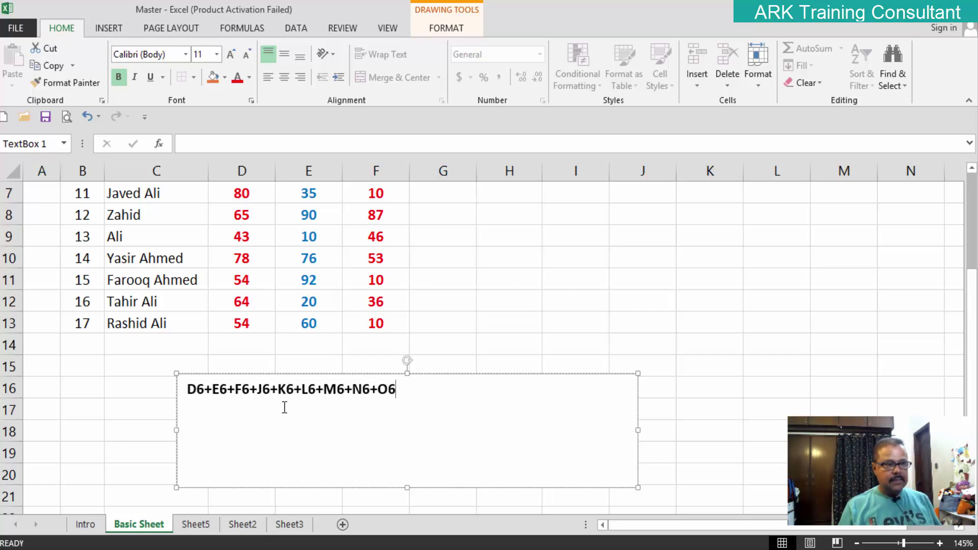
pyautogui.write('+')
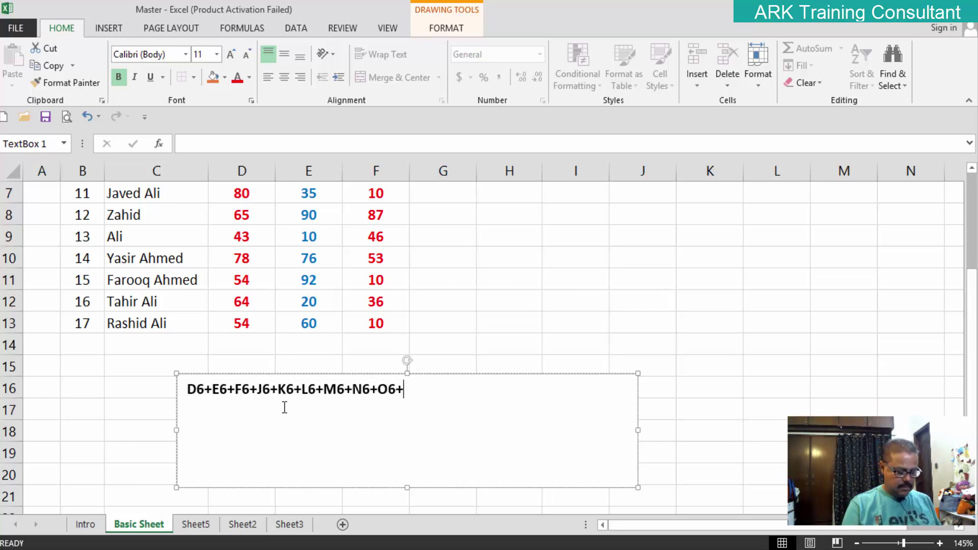
pyautogui.write('P6')
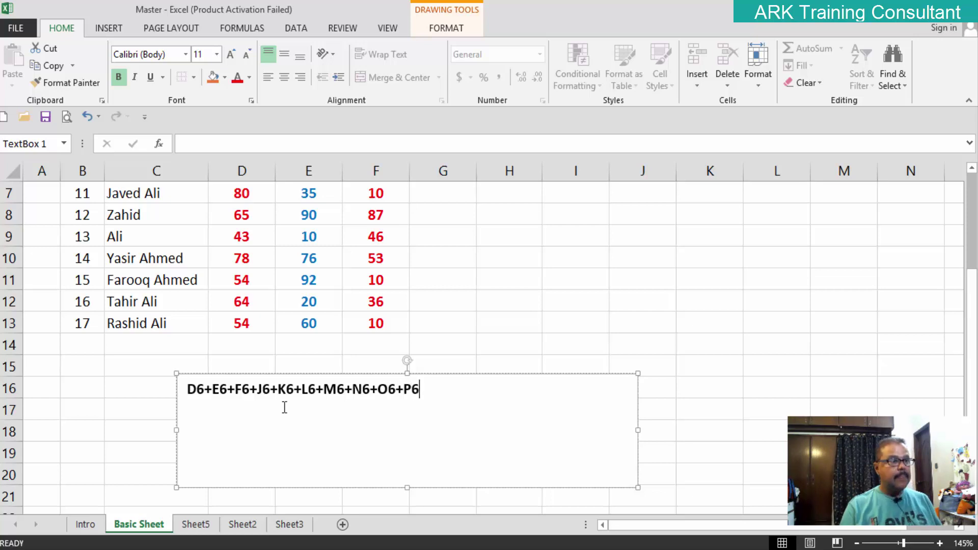
pyautogui.write('+')
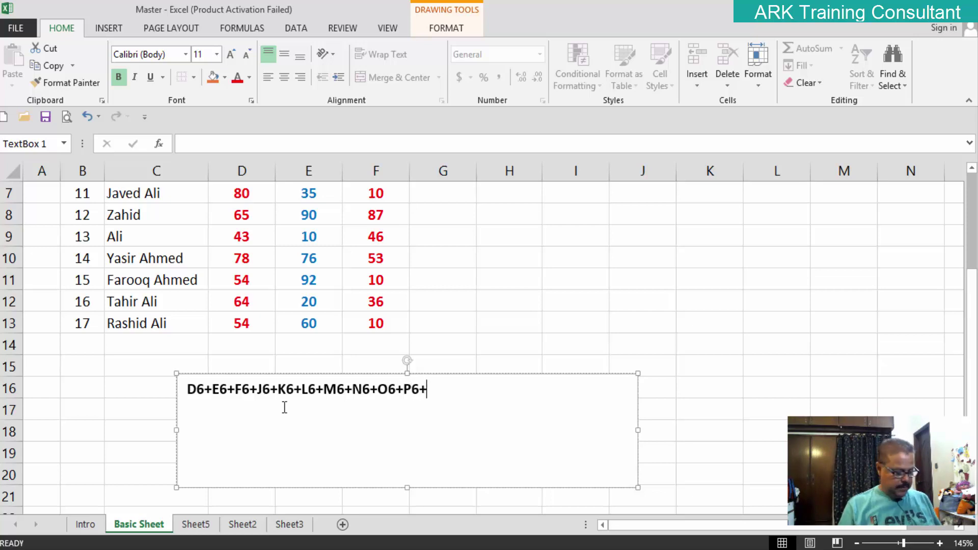
pyautogui.write('Q')
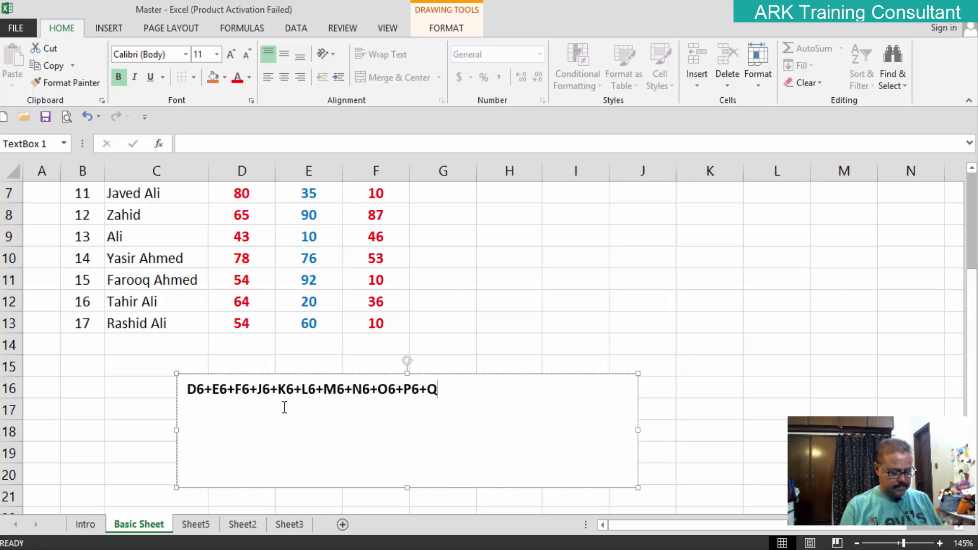
pyautogui.write('6+')
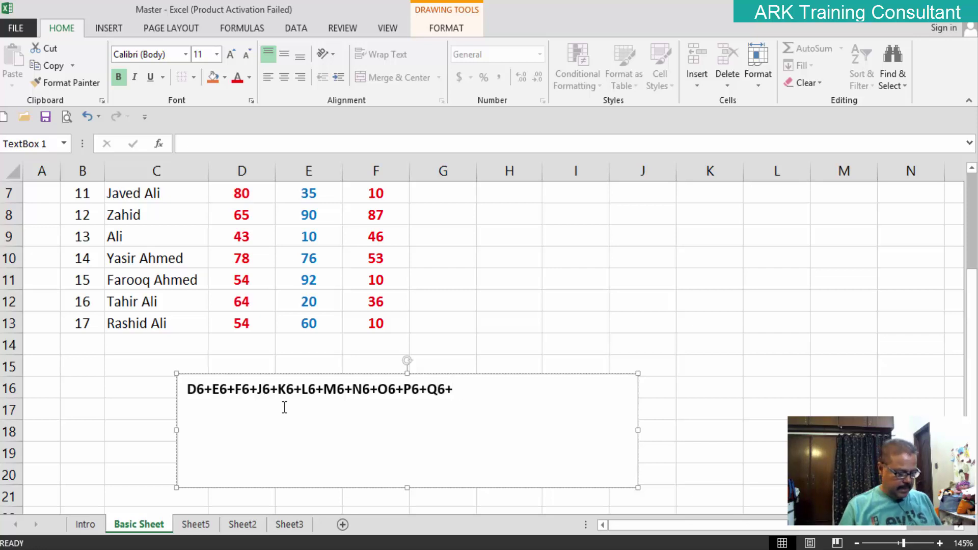
pyautogui.write('R6')
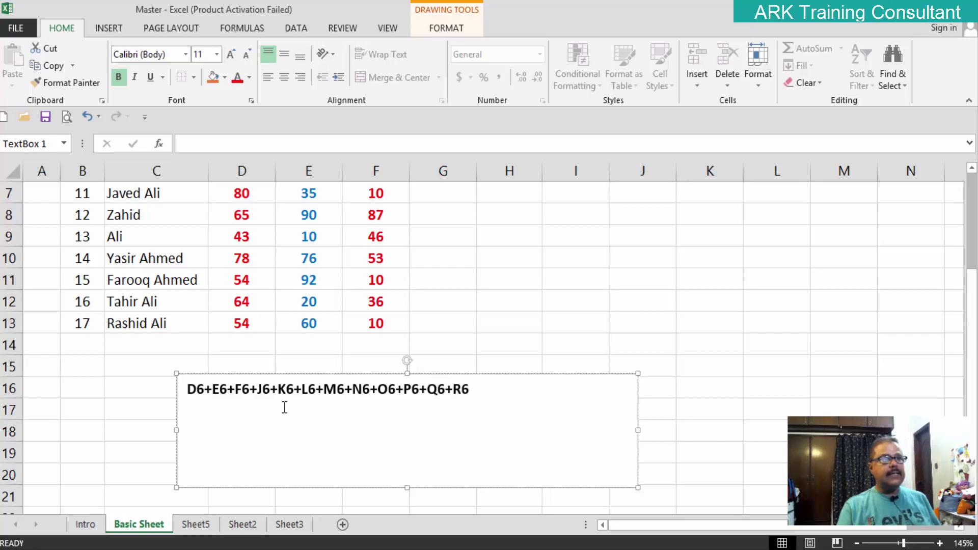
# In the text box, add a leading =, change J6 to G6, and insert H6+I6+J6 before K6
pyautogui.click(187, 391)
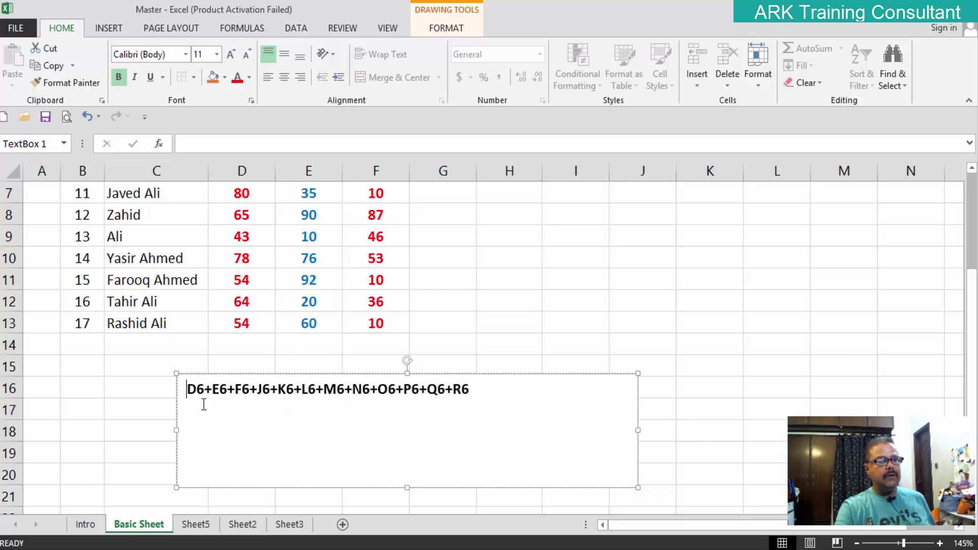
pyautogui.write('=')
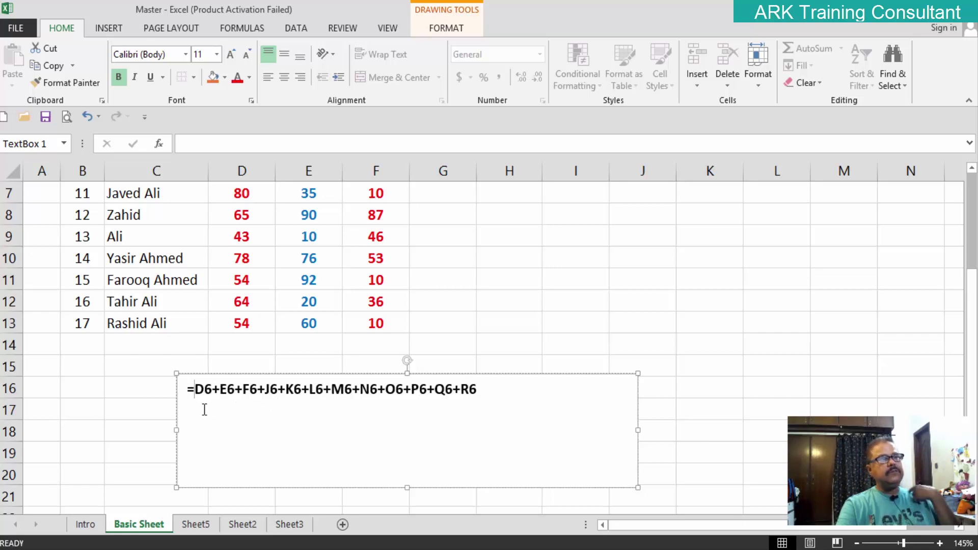
pyautogui.click(265, 390)
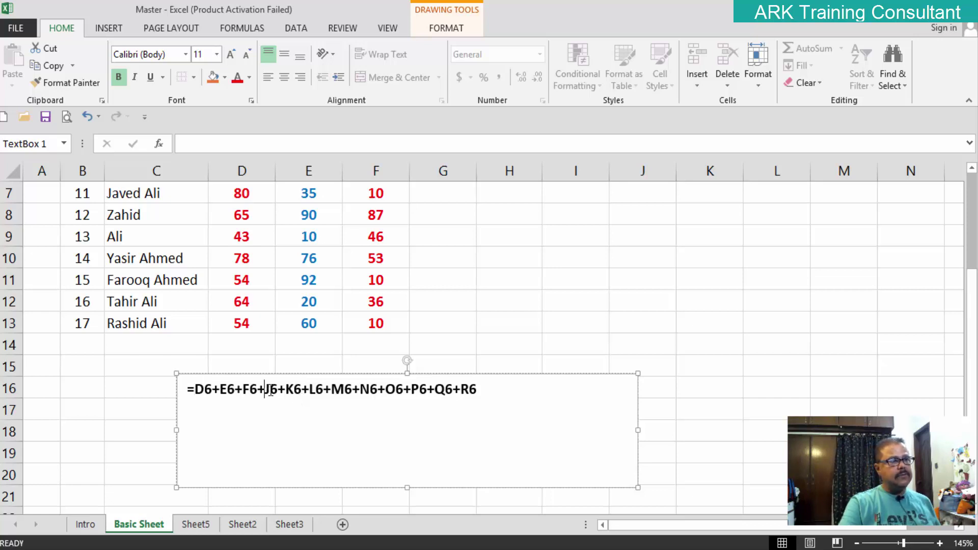
pyautogui.press('Delete')
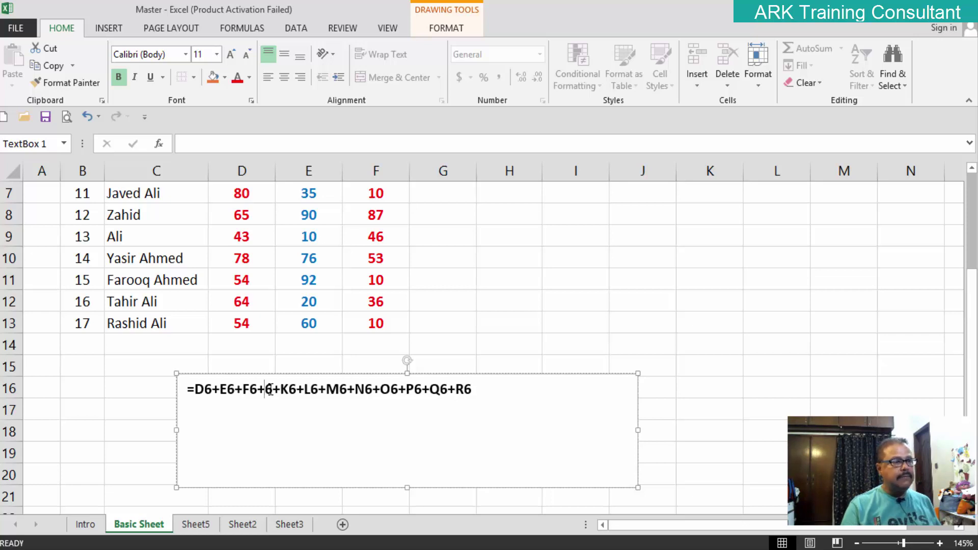
pyautogui.write('G')
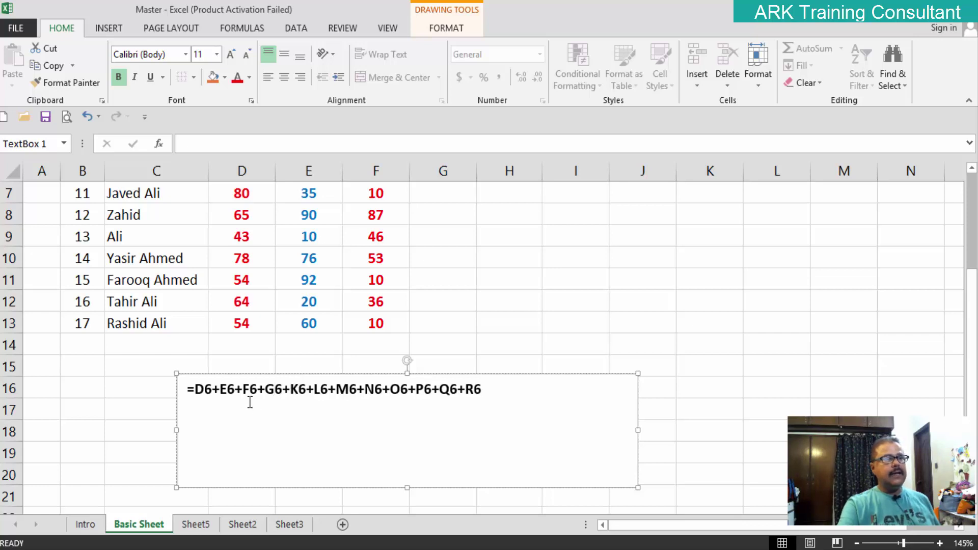
pyautogui.click(291, 390)
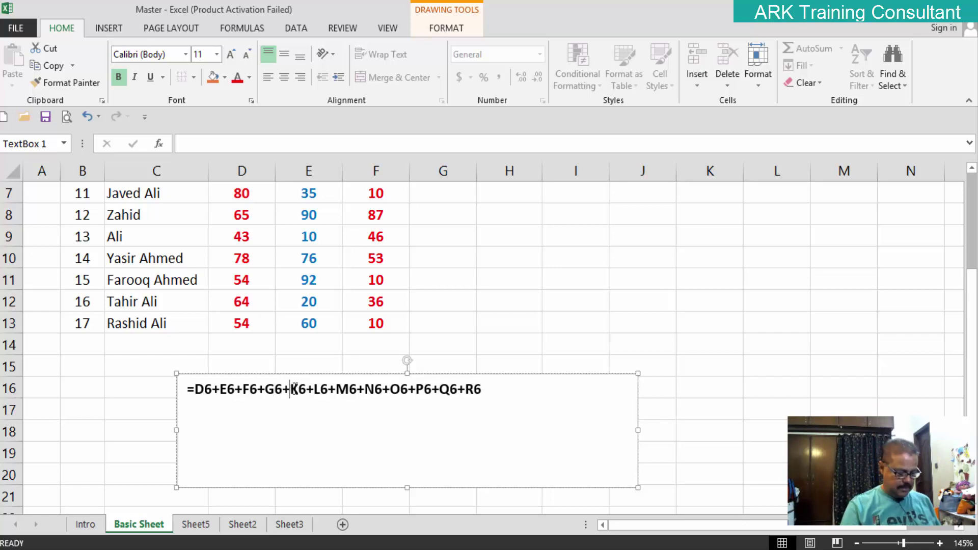
pyautogui.write('H6')
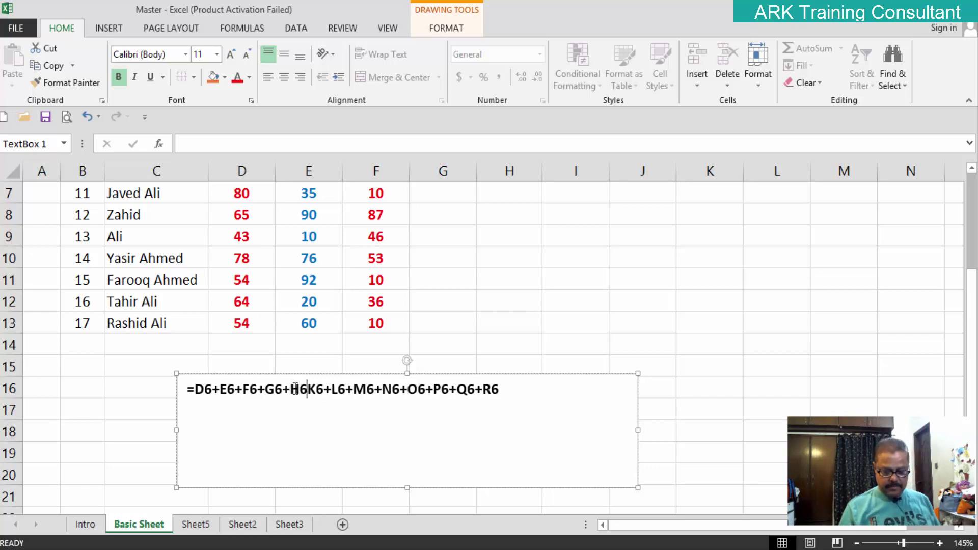
pyautogui.write('+')
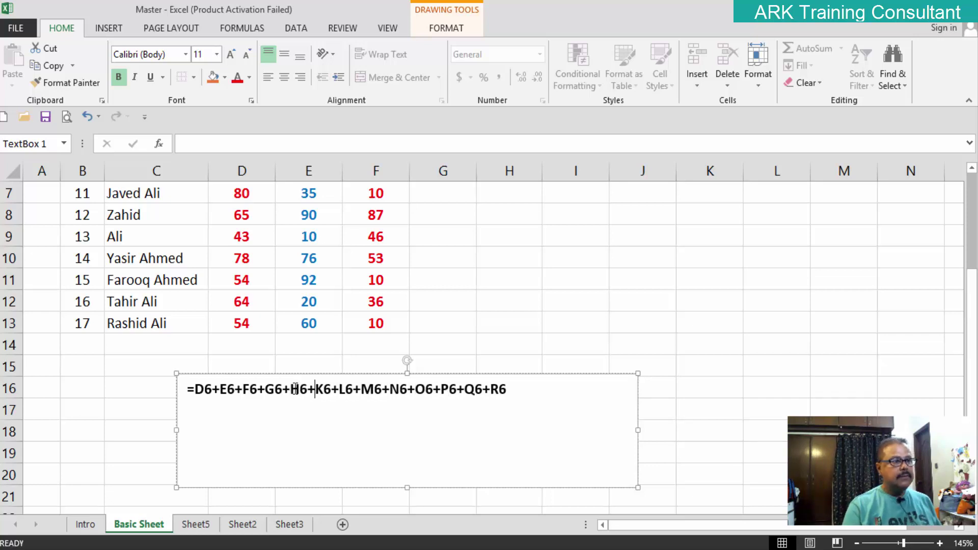
pyautogui.write('I')
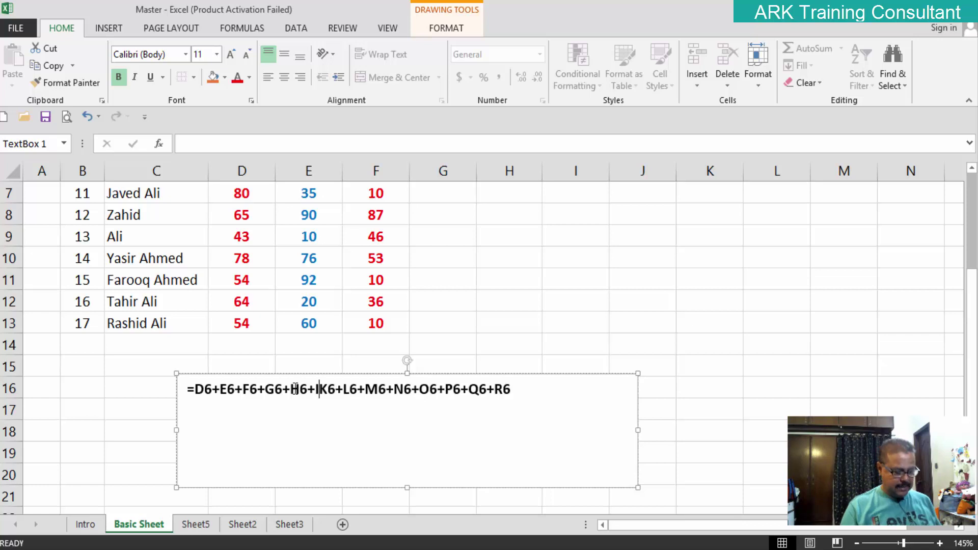
pyautogui.write('6')
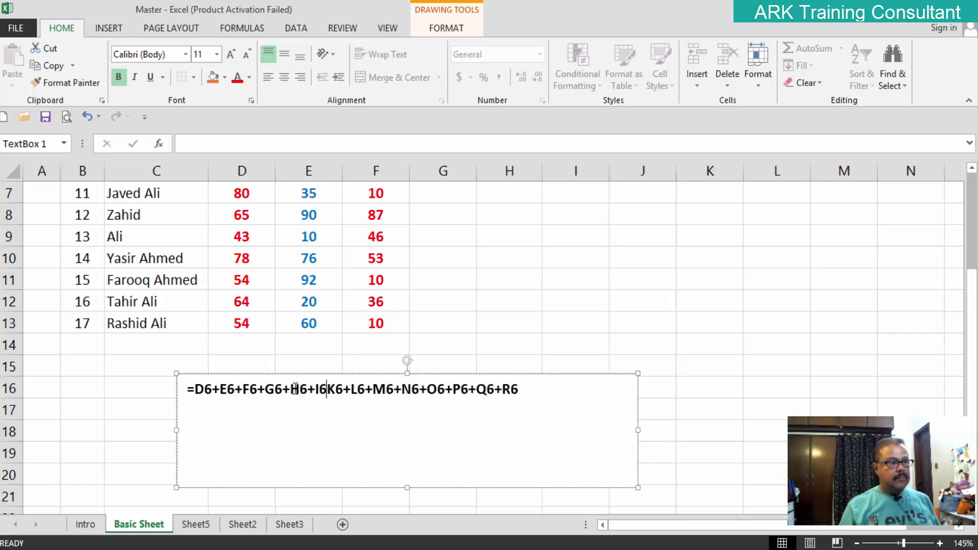
pyautogui.write('+')
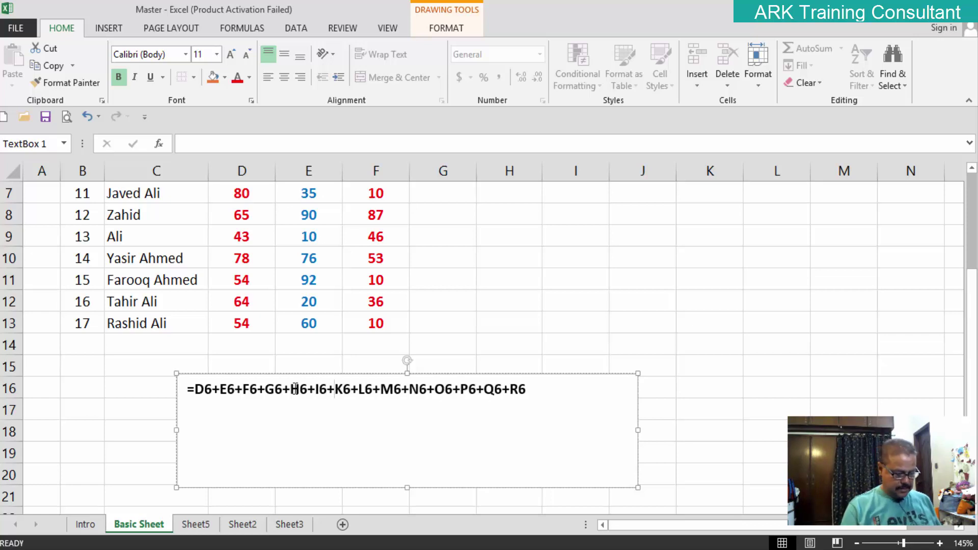
pyautogui.write('J6')
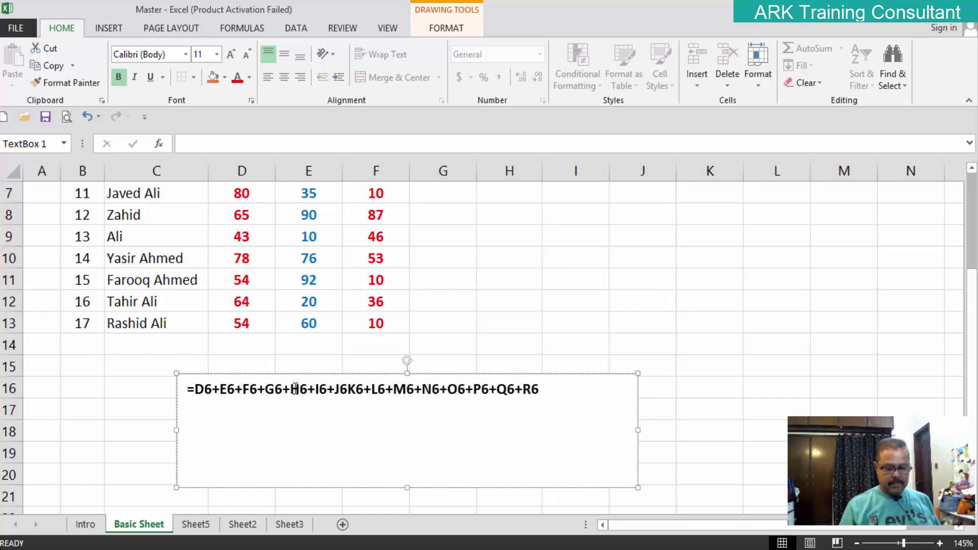
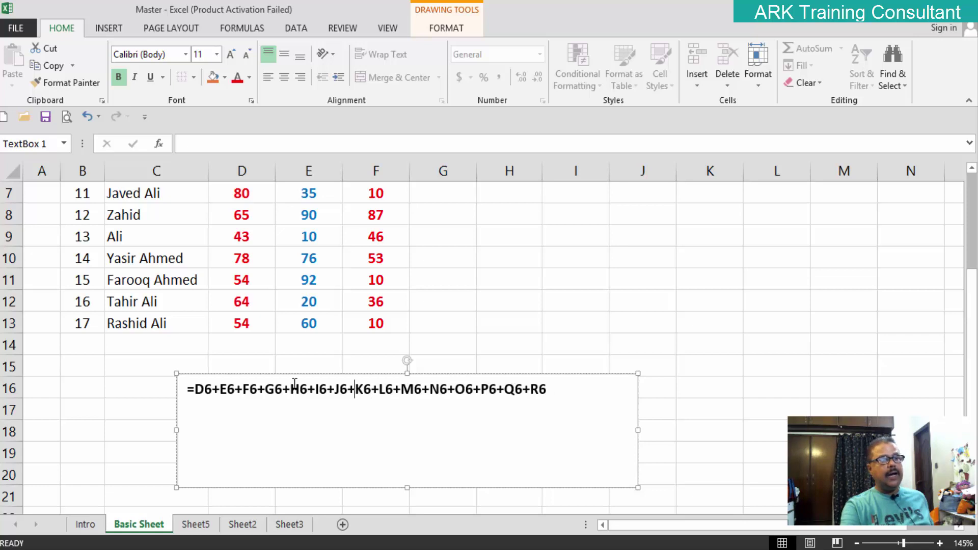
# Set the whole =D6+…+R6 formula line to font size 16 and widen the text box to fit it
pyautogui.press('Home')
pyautogui.hotkey('shift', 'End')
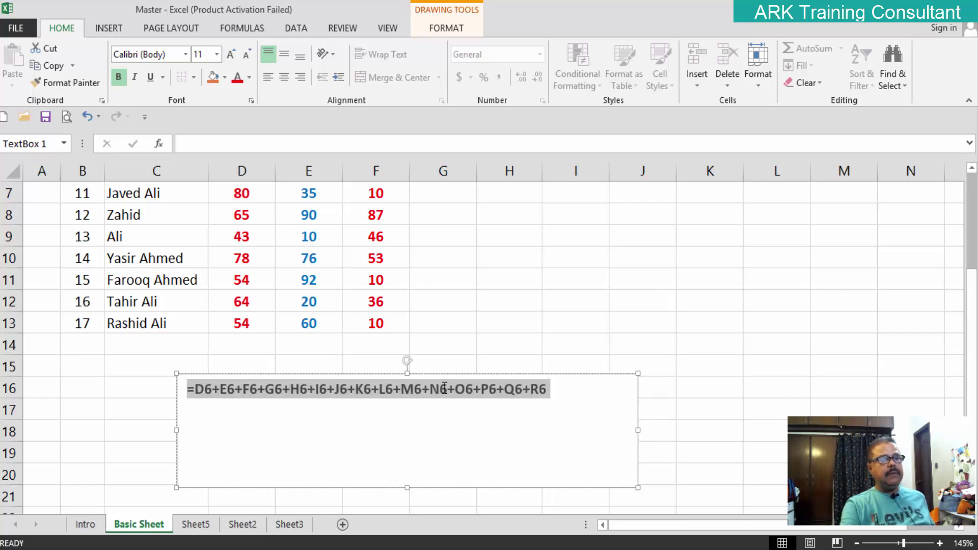
pyautogui.click(217, 54)
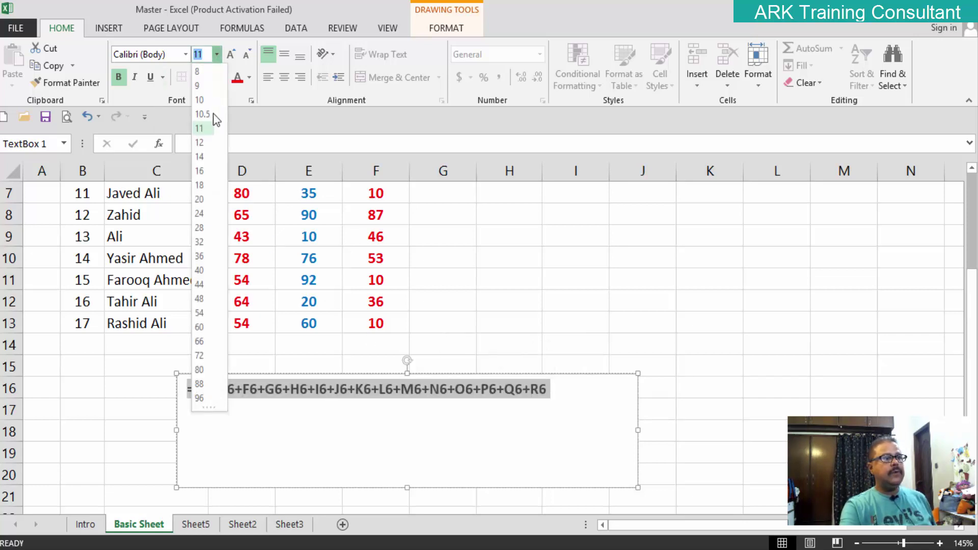
pyautogui.click(207, 170)
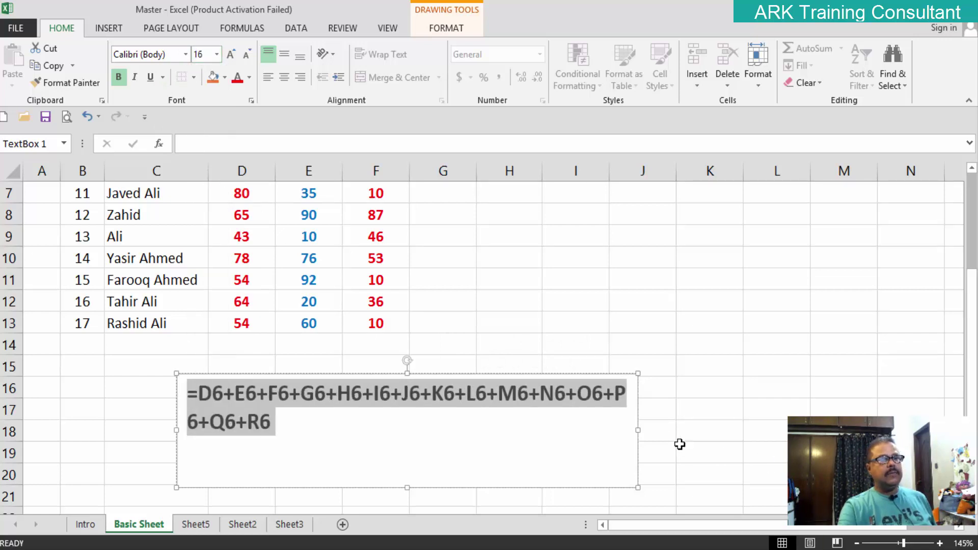
pyautogui.moveTo(638, 430); pyautogui.dragTo(738, 430)
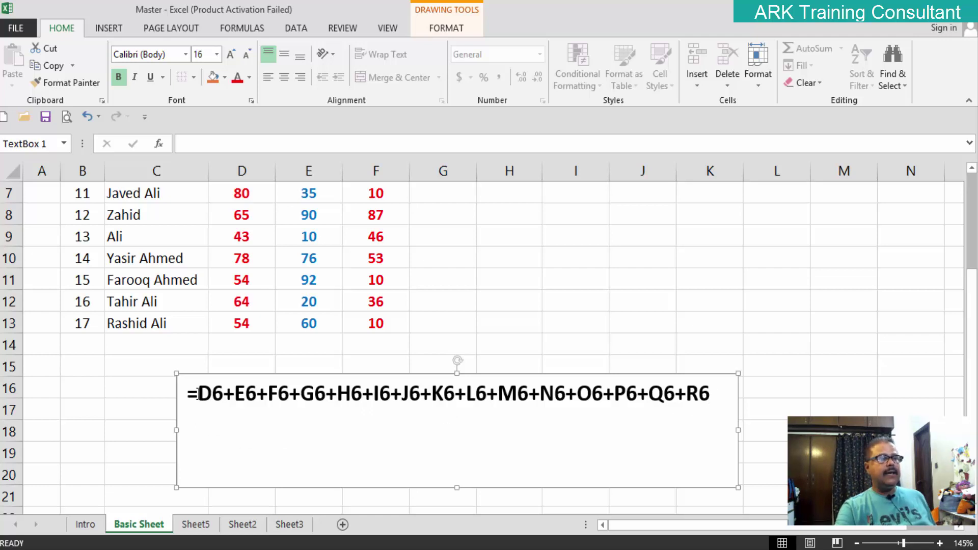
# Colour the D6 and R6 references red in the long text-box formula
pyautogui.moveTo(199, 395); pyautogui.dragTo(222, 392)
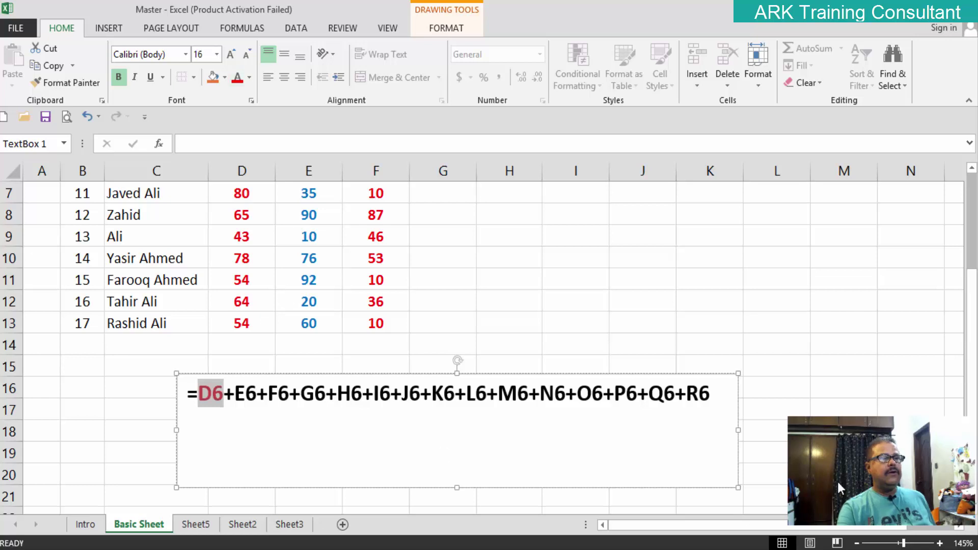
pyautogui.doubleClick(701, 400)
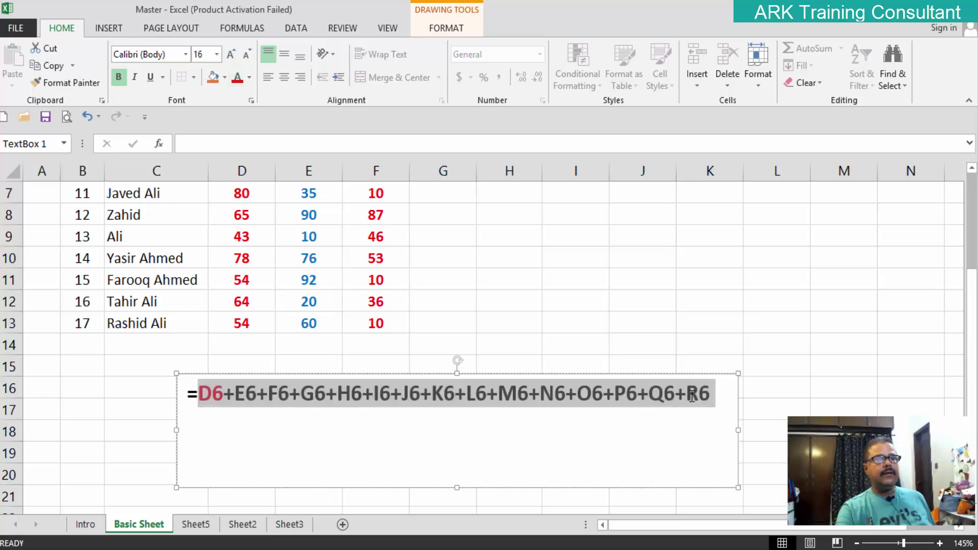
pyautogui.moveTo(711, 397); pyautogui.dragTo(688, 394)
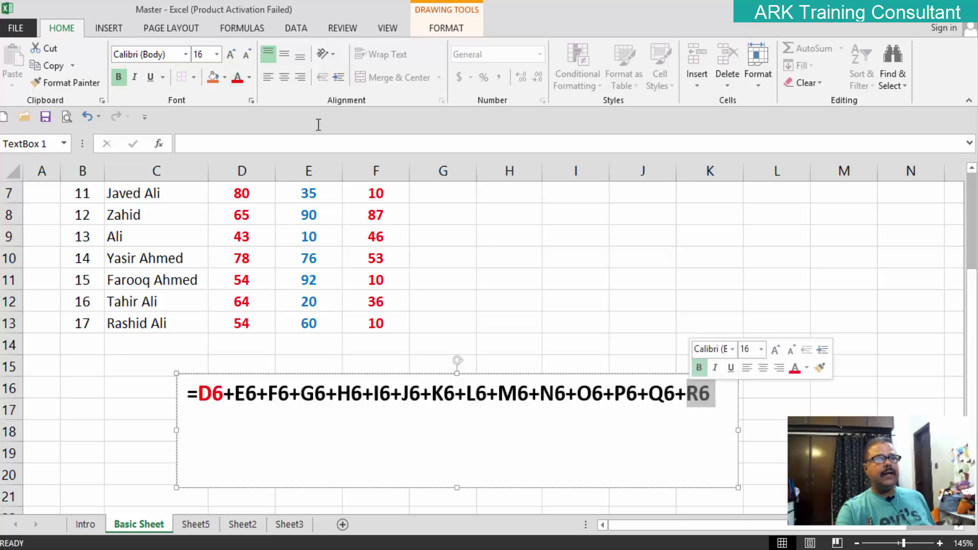
pyautogui.click(240, 82)
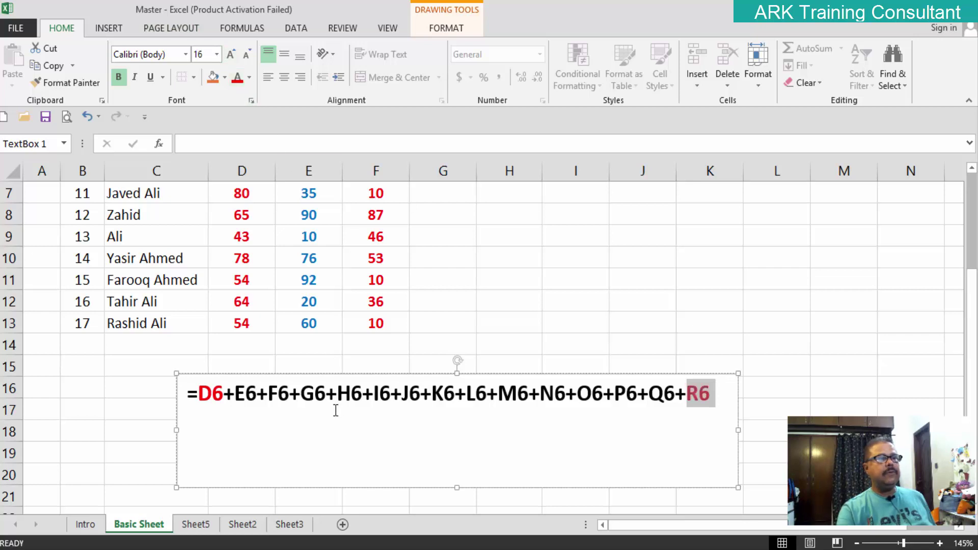
pyautogui.click(720, 408)
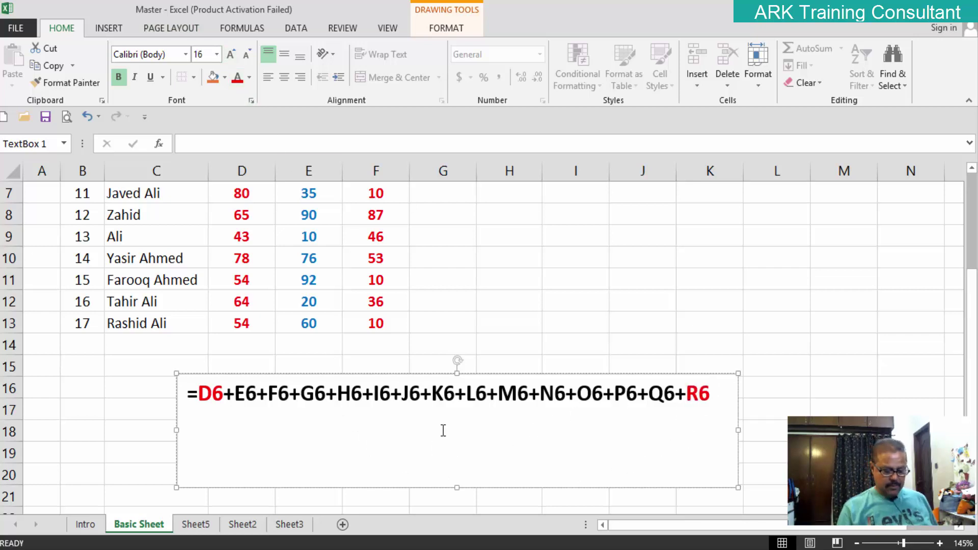
# Add a second line reading =SUM(Range Start: Range upto) below the long formula
pyautogui.press('Return')
pyautogui.write('S')
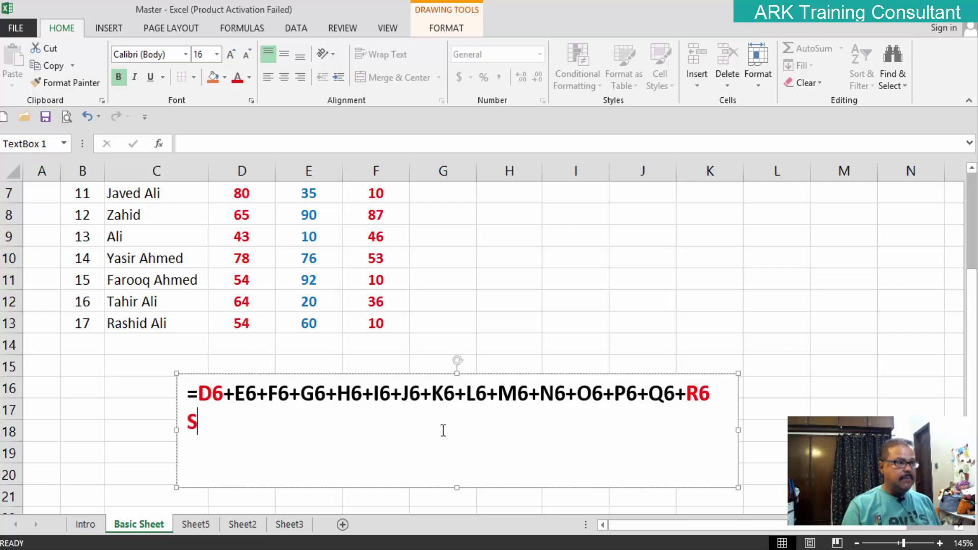
pyautogui.write('UM')
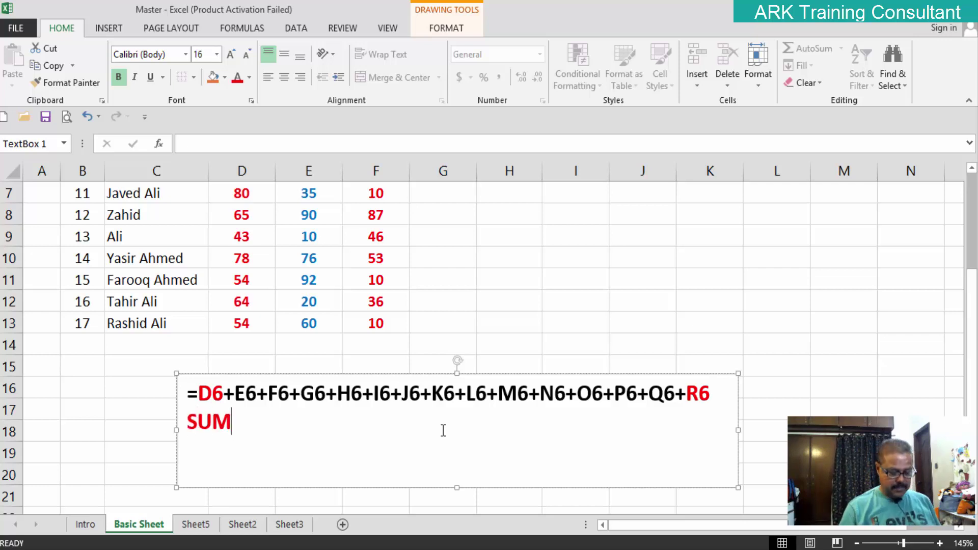
pyautogui.write('=')
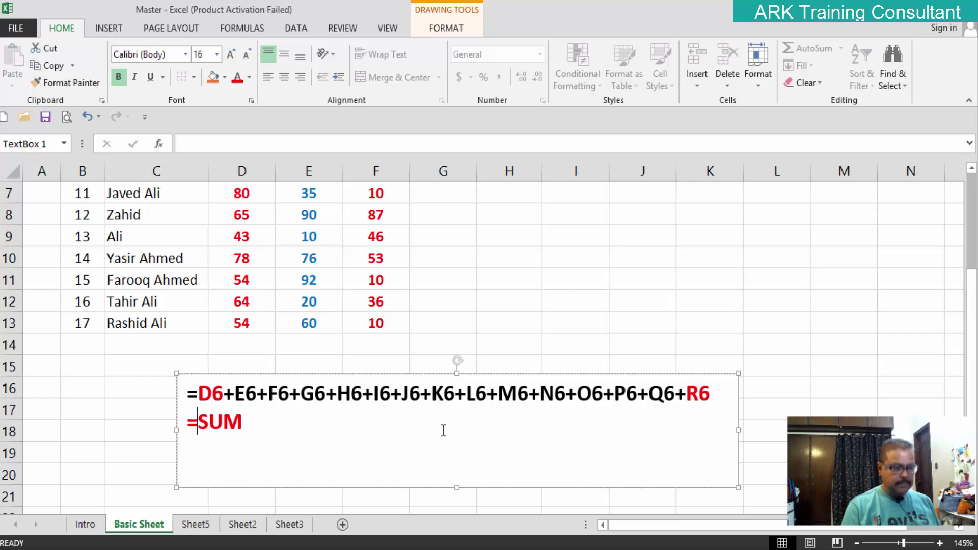
pyautogui.press('Right')
pyautogui.press('Right')
pyautogui.press('Right')
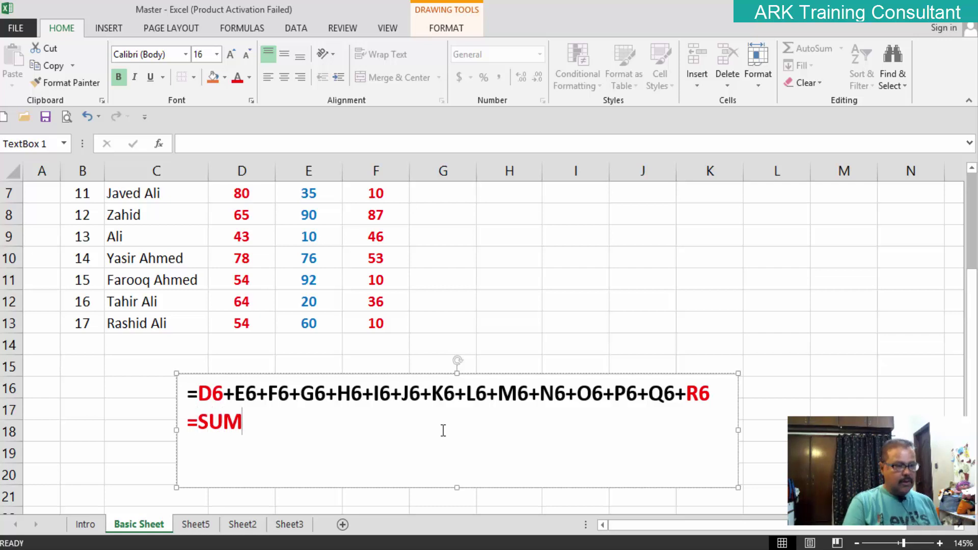
pyautogui.write('(')
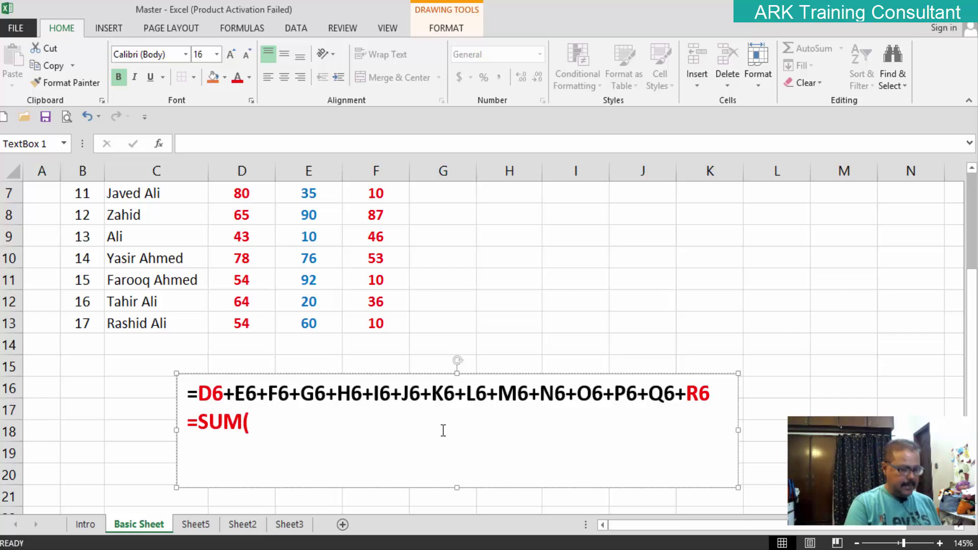
pyautogui.write('Rang')
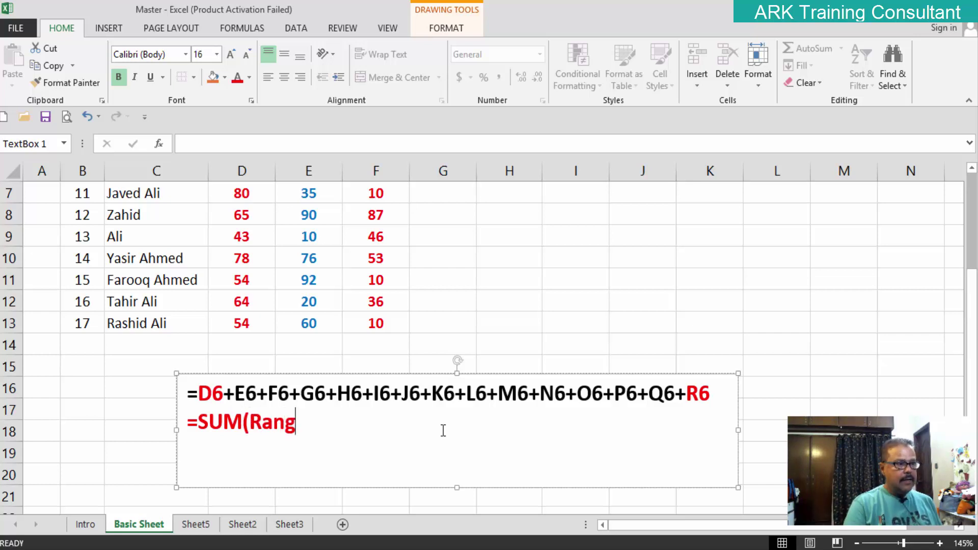
pyautogui.write('e')
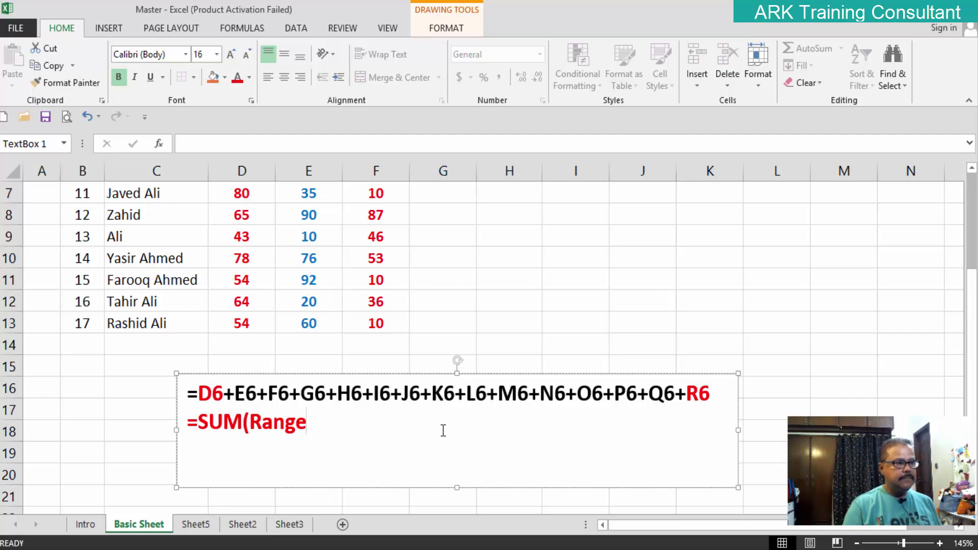
pyautogui.press('BackSpace')
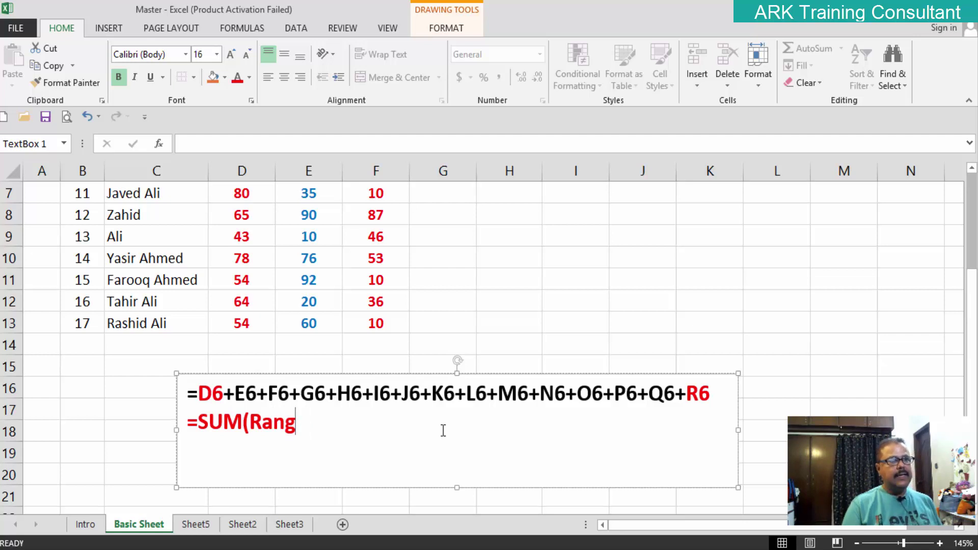
pyautogui.write('e ')
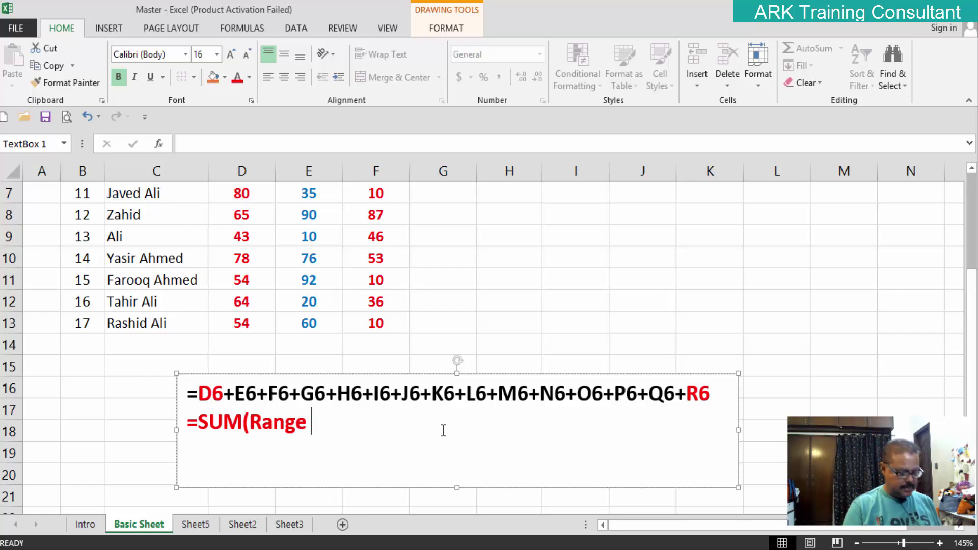
pyautogui.write('Start')
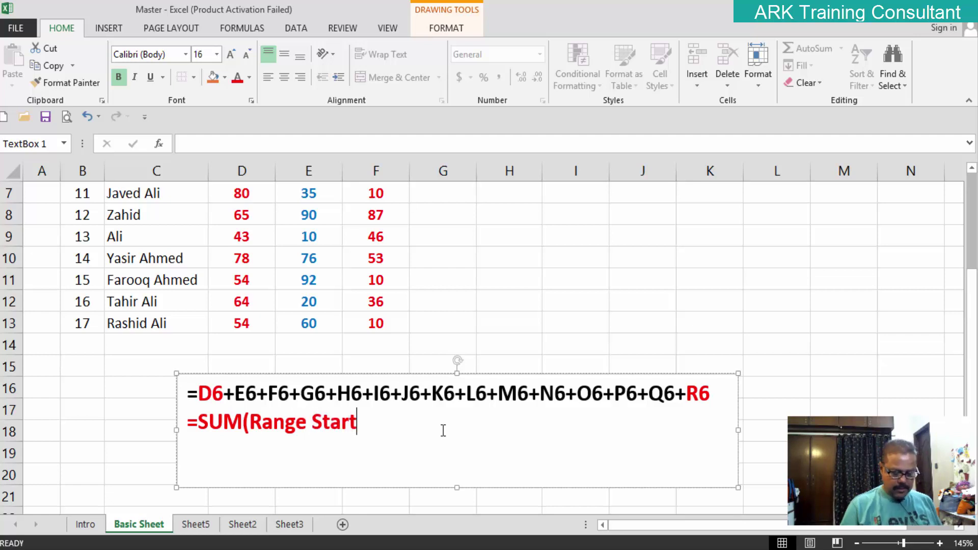
pyautogui.write(': Ra')
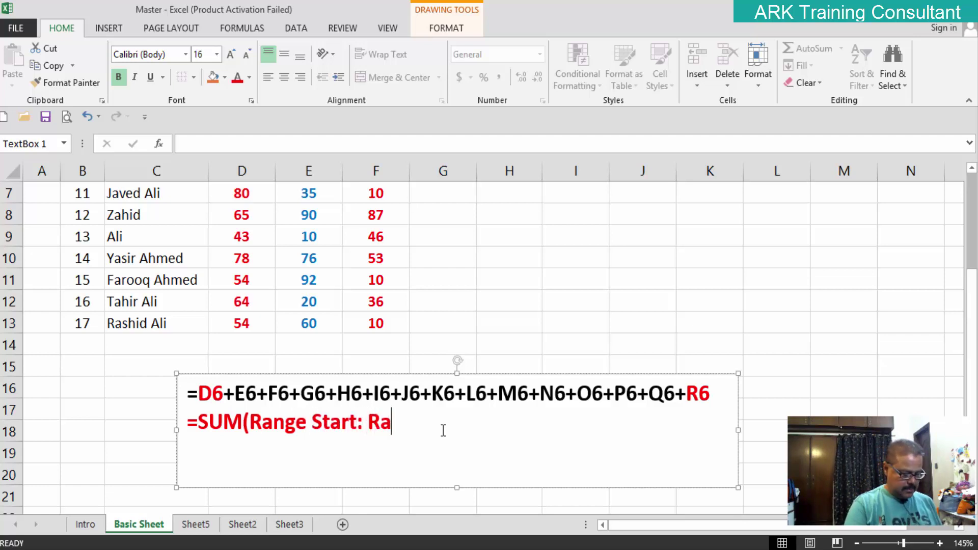
pyautogui.write('nge')
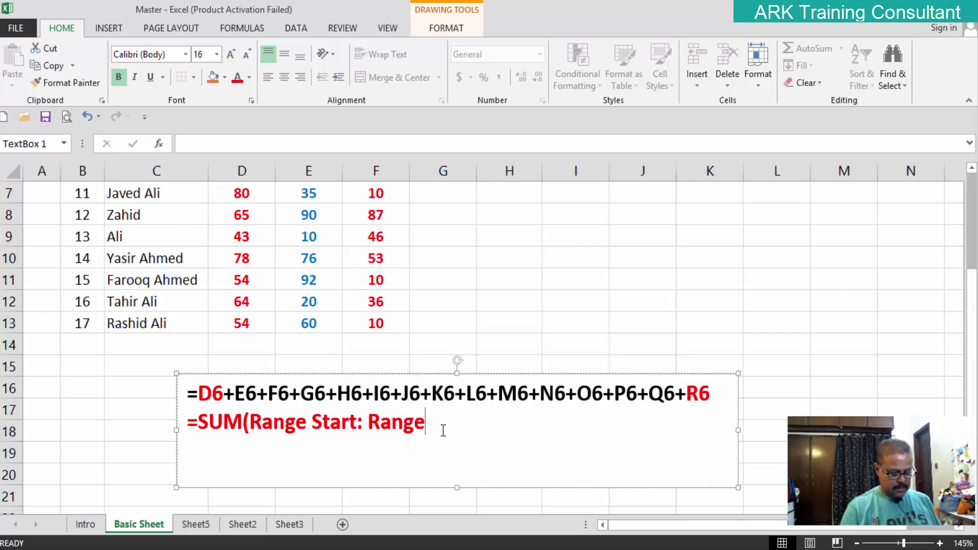
pyautogui.write(' upt')
pyautogui.write('o')
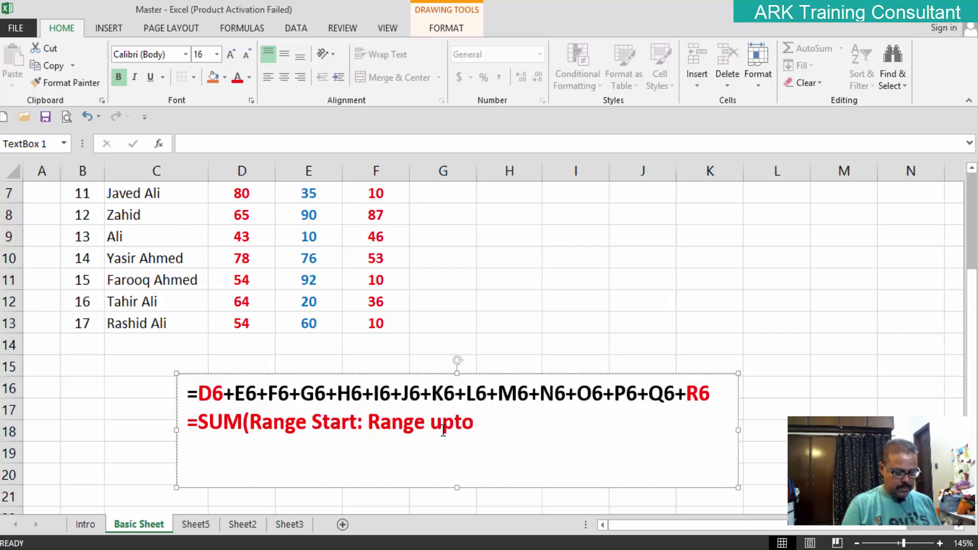
pyautogui.write(')')
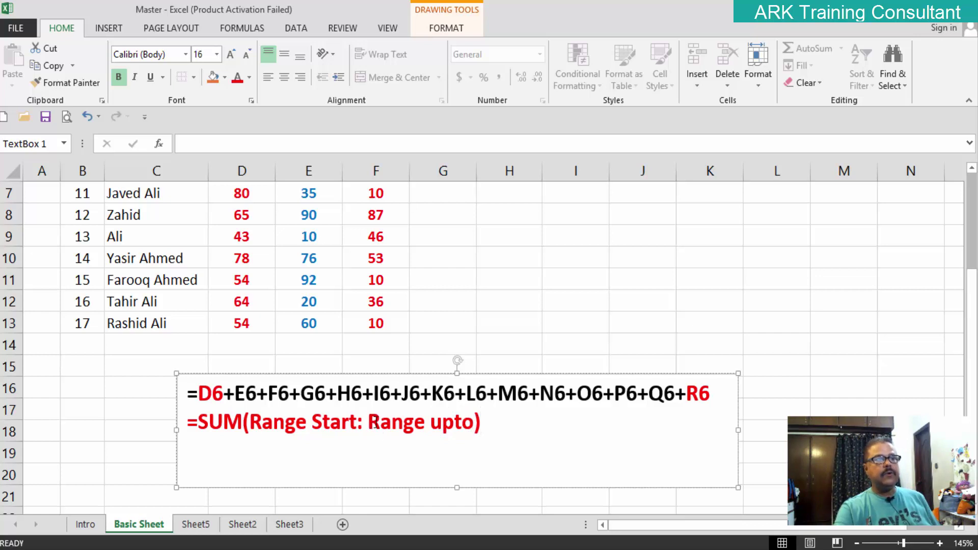
pyautogui.moveTo(373, 423); pyautogui.dragTo(473, 423)
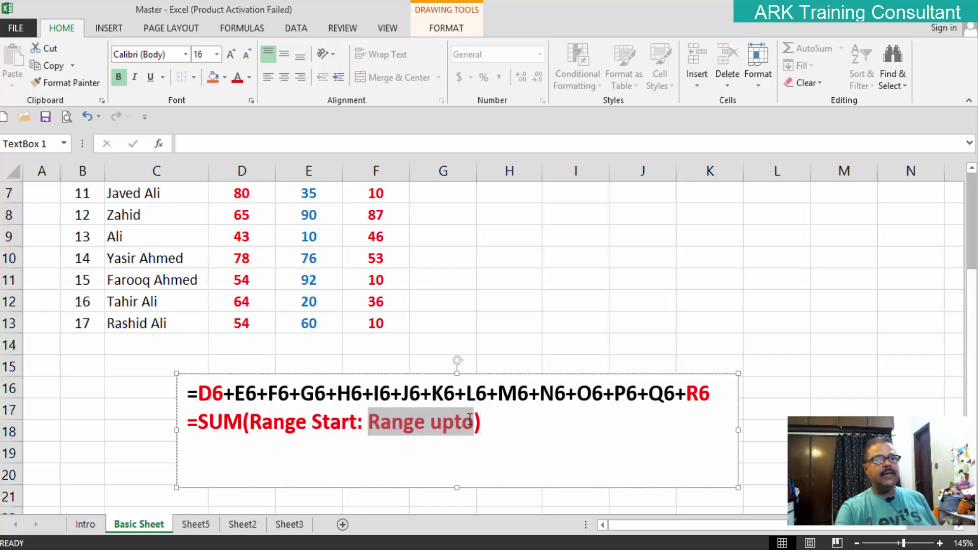
# Turn the words Range upto and Range Start black on the SUM line
pyautogui.click(249, 78)
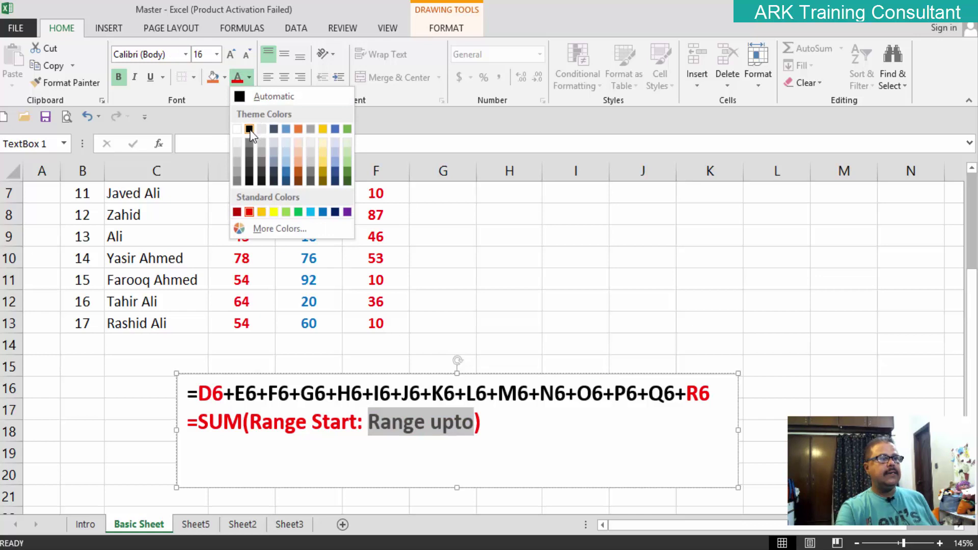
pyautogui.click(249, 128)
pyautogui.moveTo(359, 423); pyautogui.dragTo(249, 426)
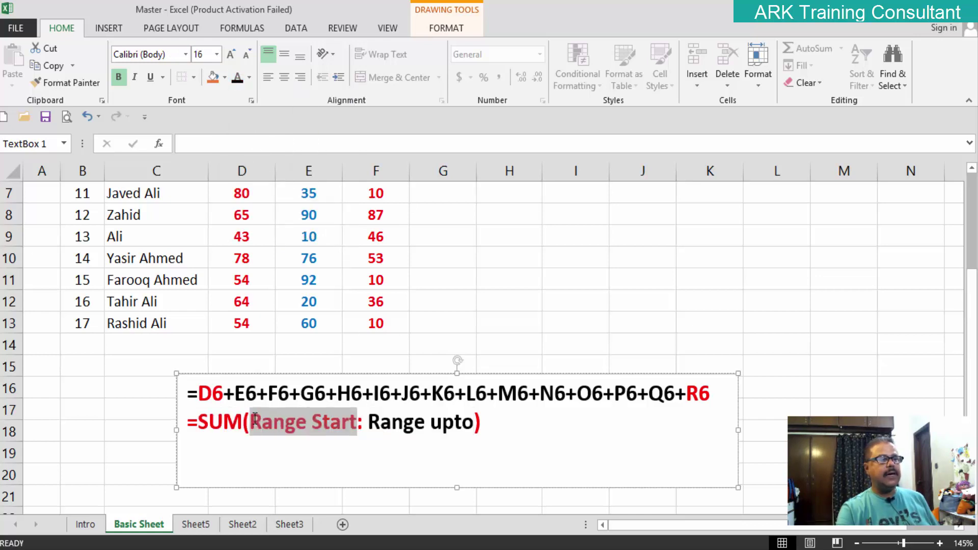
pyautogui.click(238, 80)
# Insert a space before the colon and start a third line in the text box
pyautogui.click(551, 467)
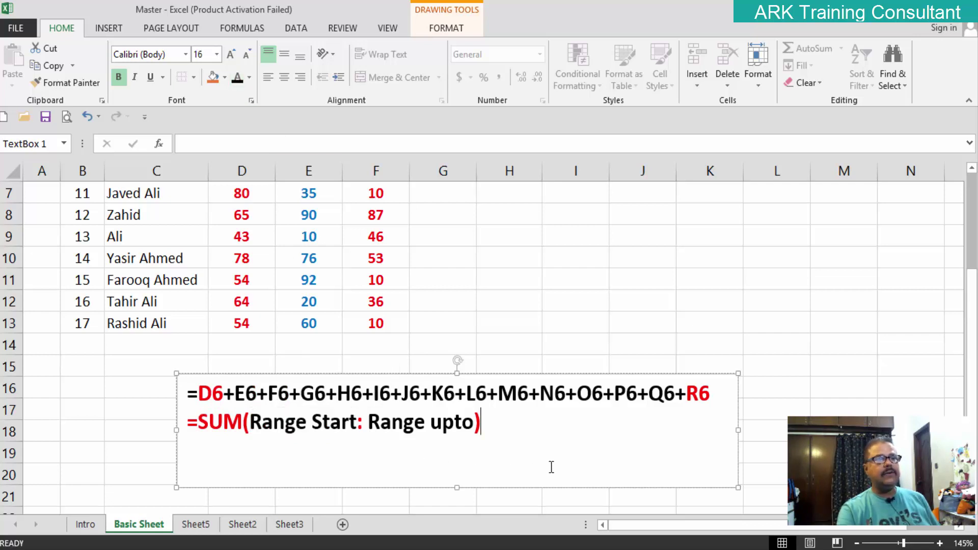
pyautogui.click(359, 423)
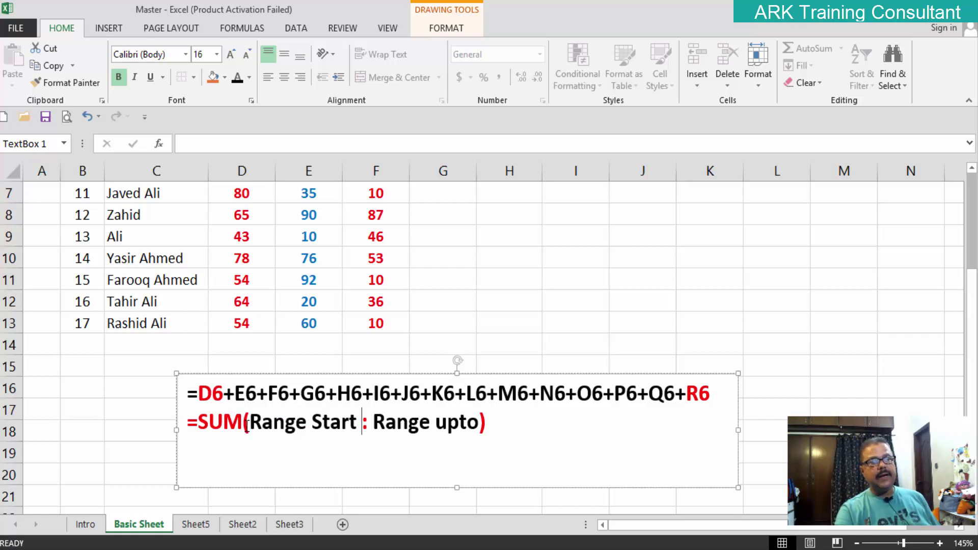
pyautogui.click(497, 424)
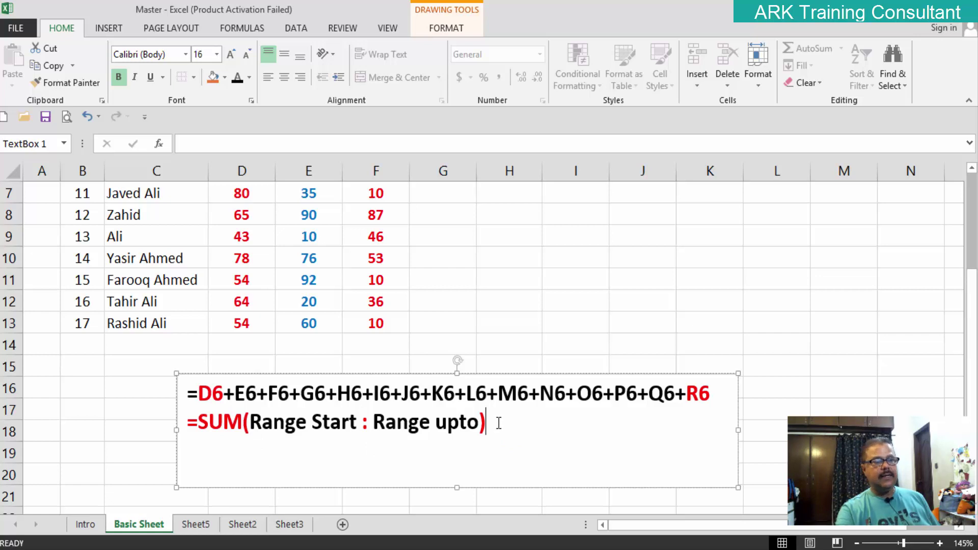
pyautogui.press('Return')
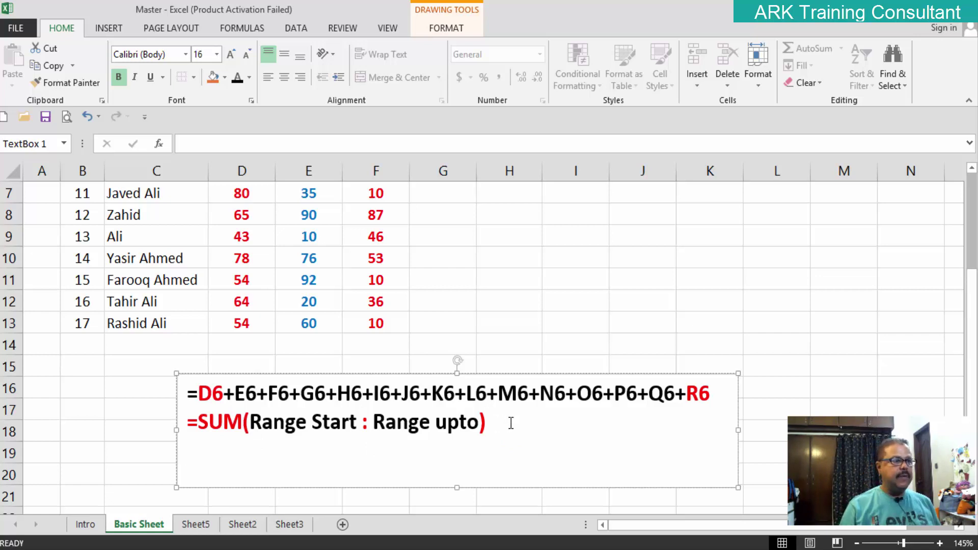
# Type =SUM(D6:R6) as the third line of the text box
pyautogui.write('=')
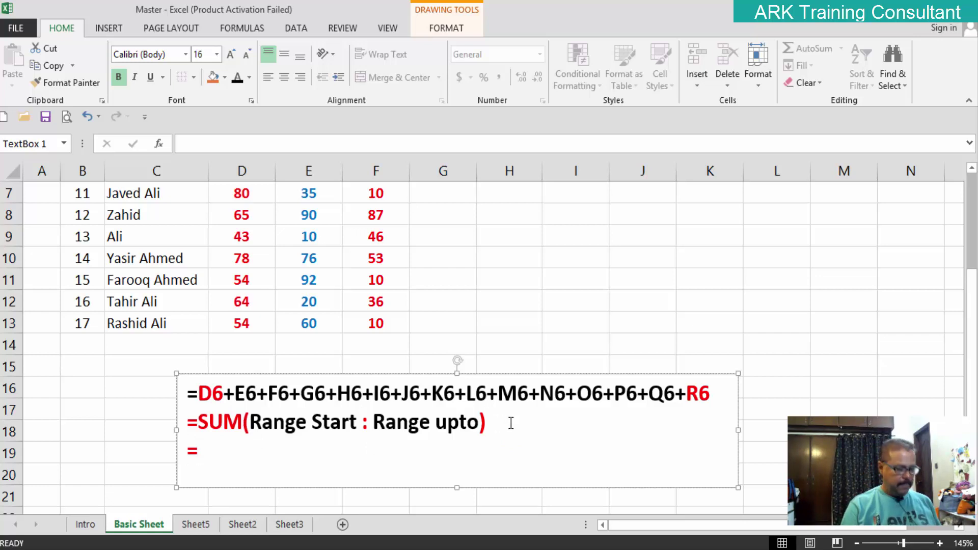
pyautogui.write('sum')
pyautogui.press('BackSpace')
pyautogui.press('BackSpace')
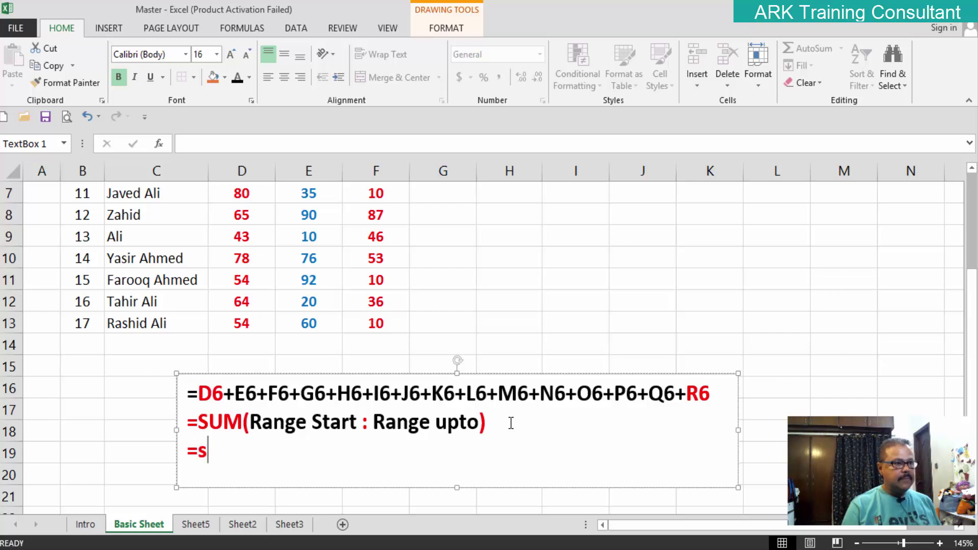
pyautogui.press('BackSpace')
pyautogui.write('SUM')
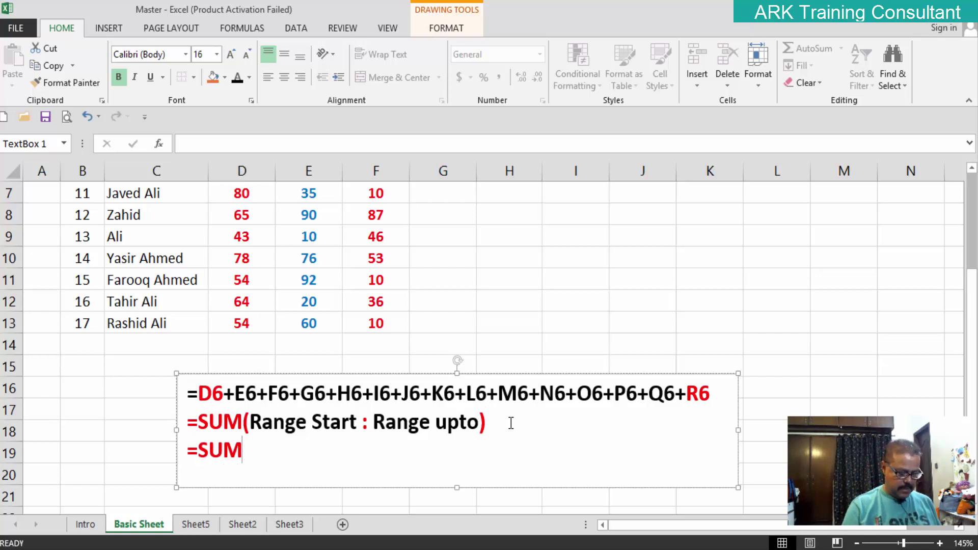
pyautogui.write('(')
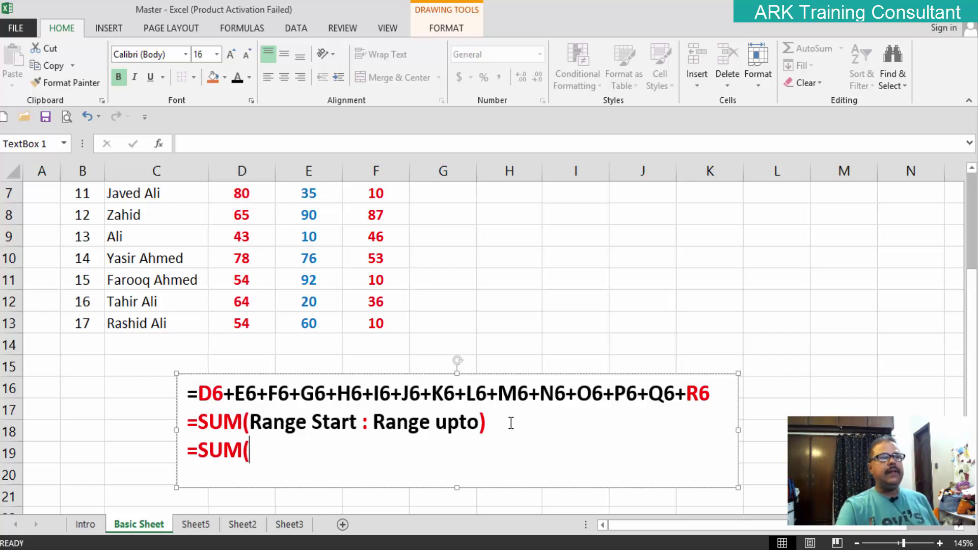
pyautogui.write('D6:')
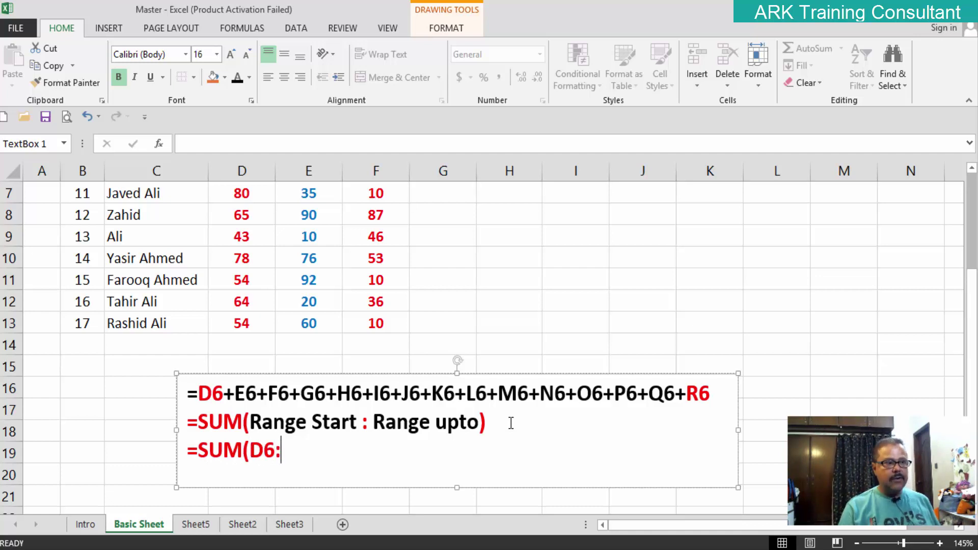
pyautogui.write('R')
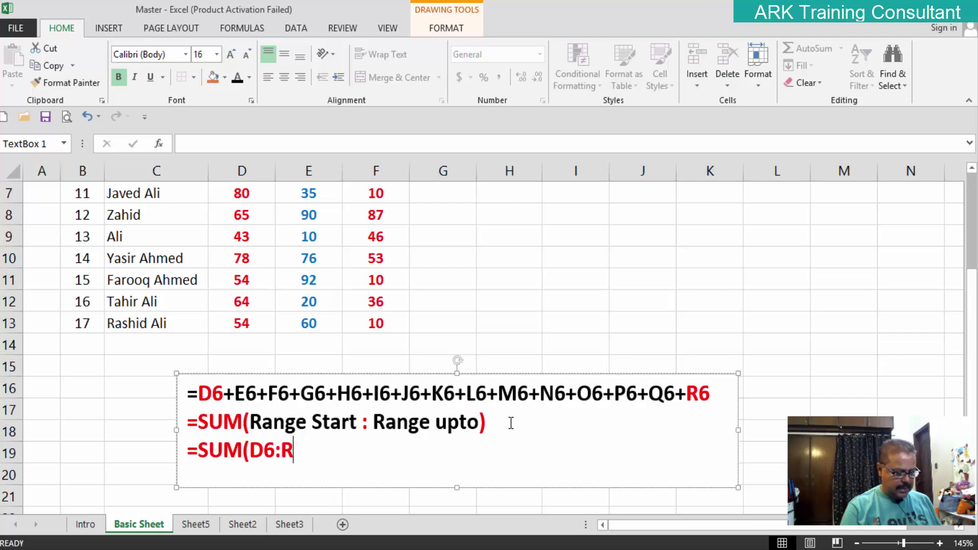
pyautogui.write('6)')
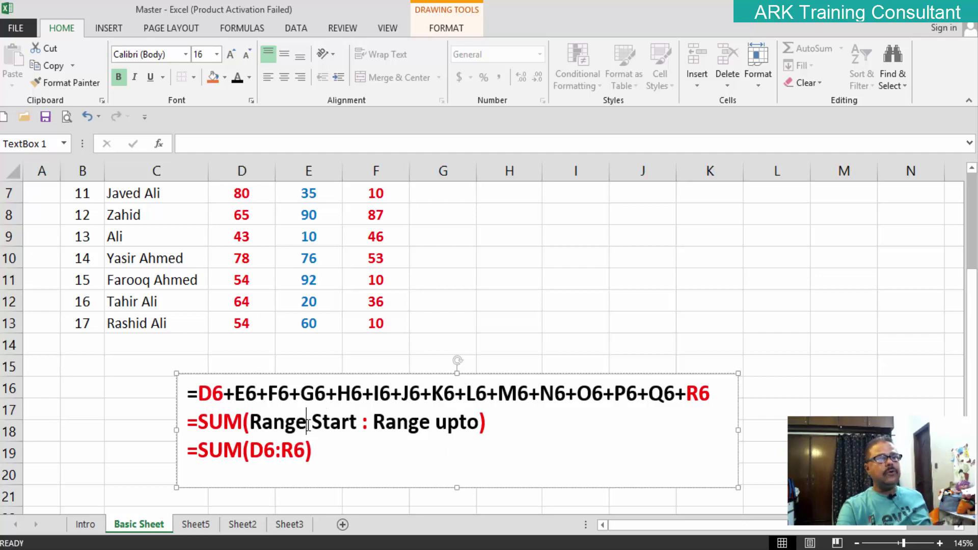
pyautogui.press('BackSpace')
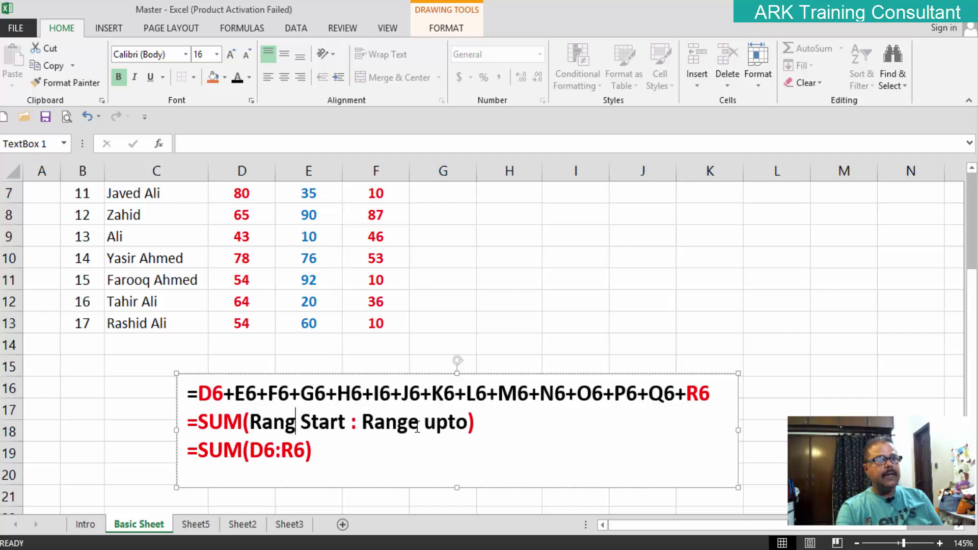
pyautogui.press('BackSpace')
# Return to the data table and select Total cell G6
pyautogui.click(357, 483)
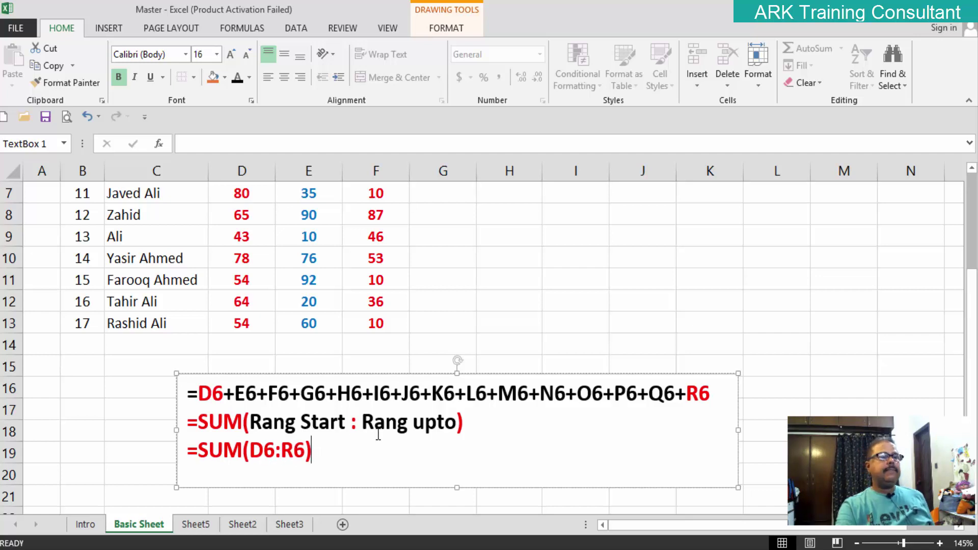
pyautogui.scroll(2, 393, 395)
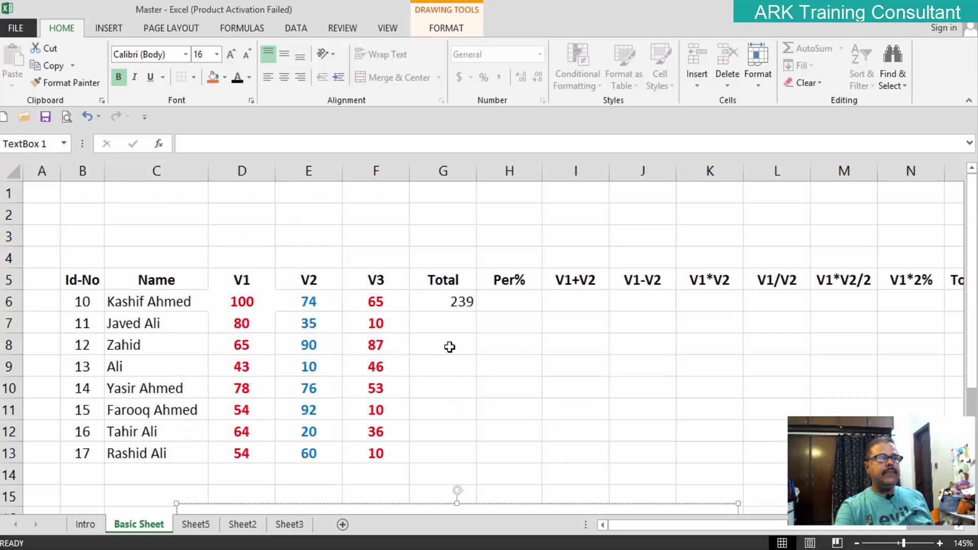
pyautogui.click(457, 304)
# Enter =SUM(D6:F6) in G6 by selecting D6:F6, giving a total of 239
pyautogui.write('=')
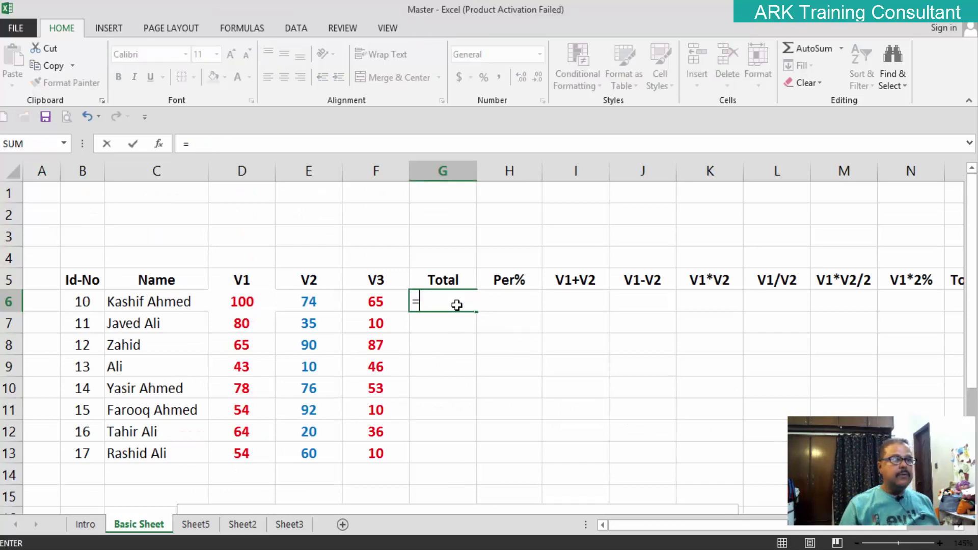
pyautogui.write('SUM')
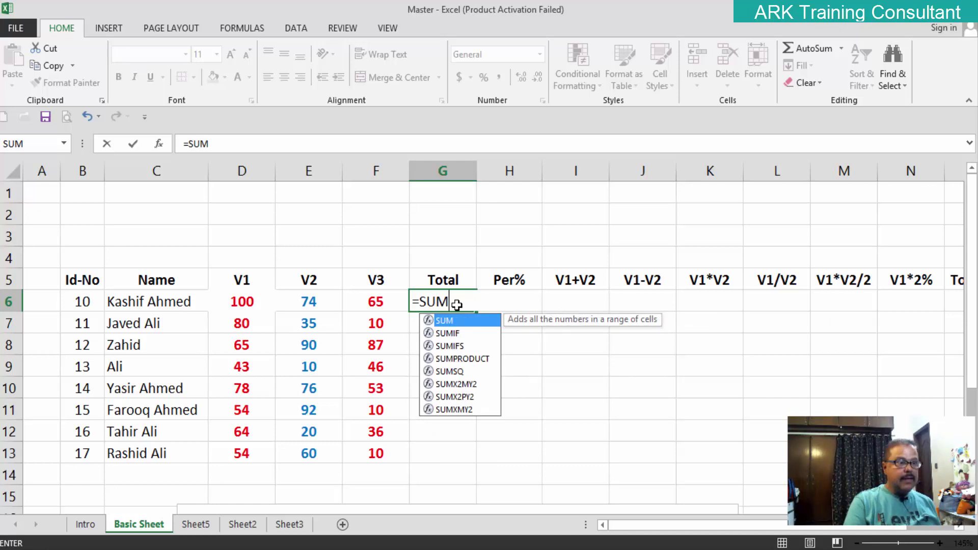
pyautogui.write('(')
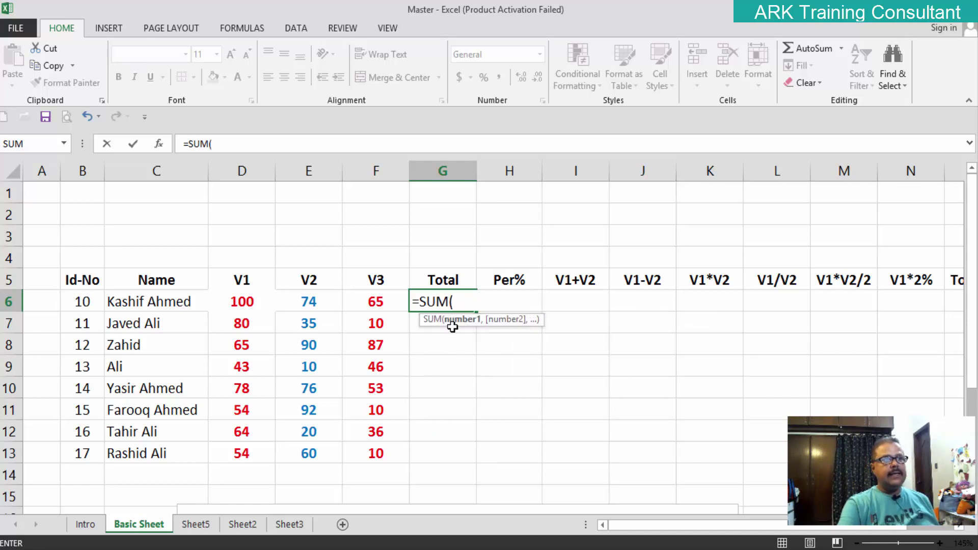
pyautogui.press('BackSpace')
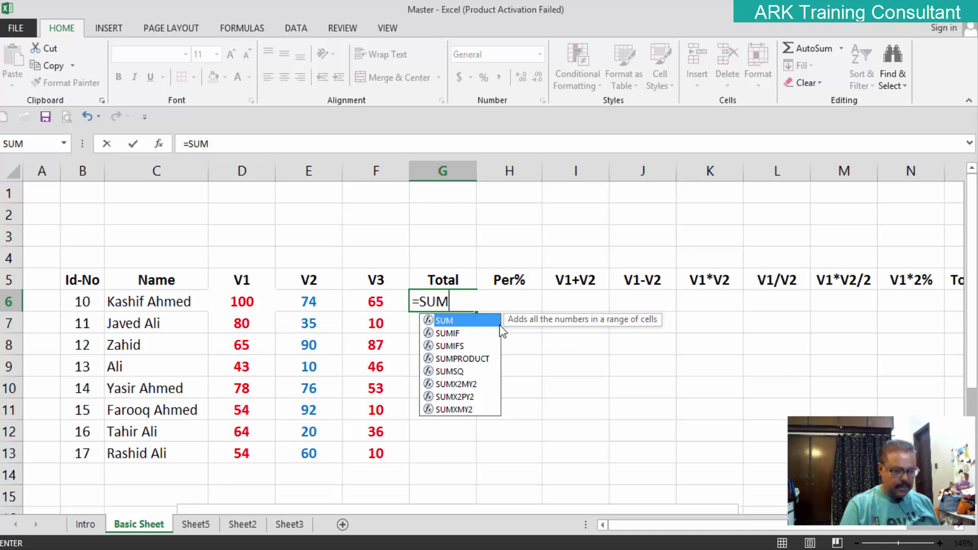
pyautogui.write('(')
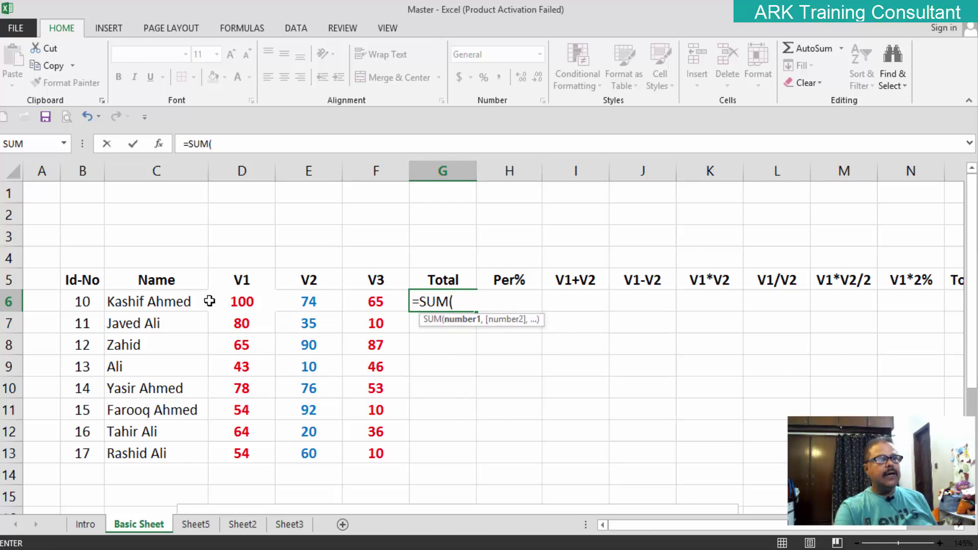
pyautogui.click(251, 302)
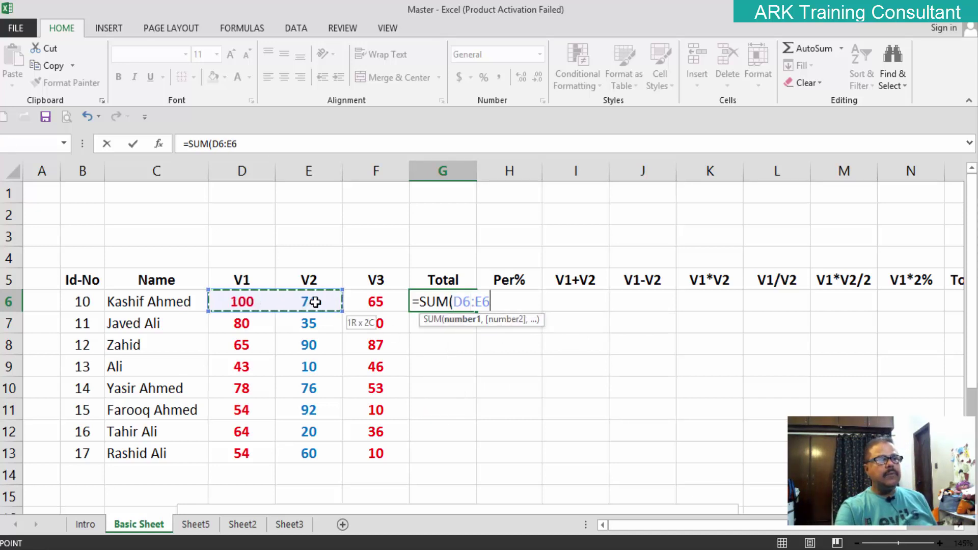
pyautogui.moveTo(251, 302); pyautogui.dragTo(356, 301)
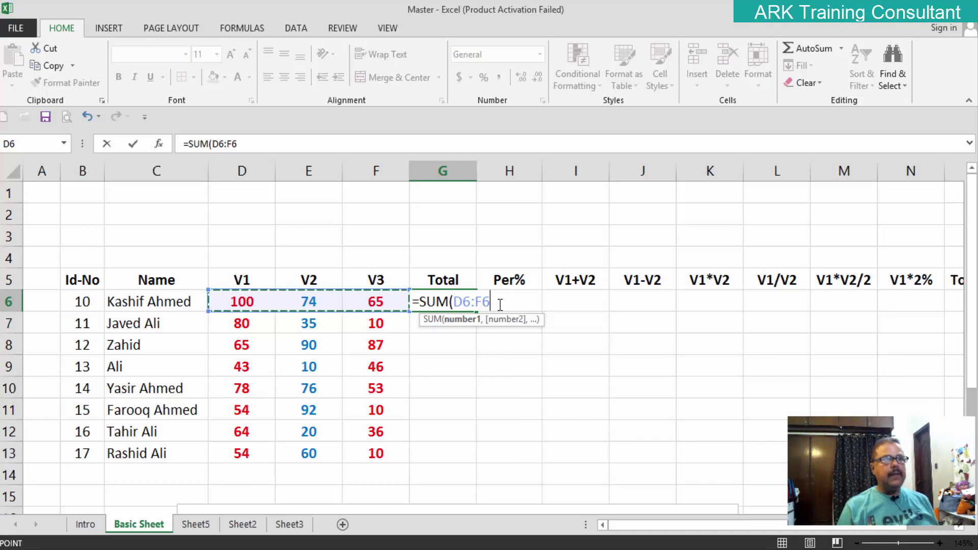
pyautogui.write(')')
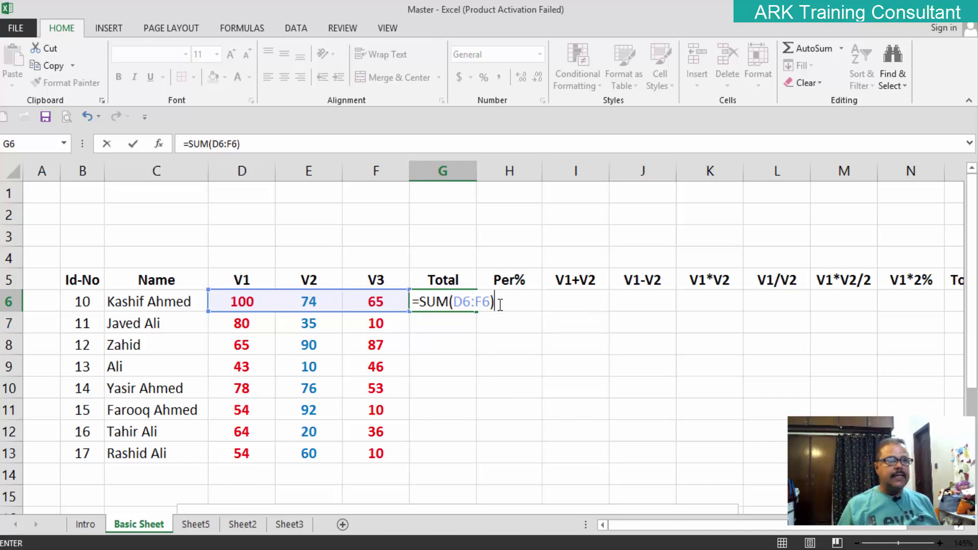
pyautogui.press('Return')
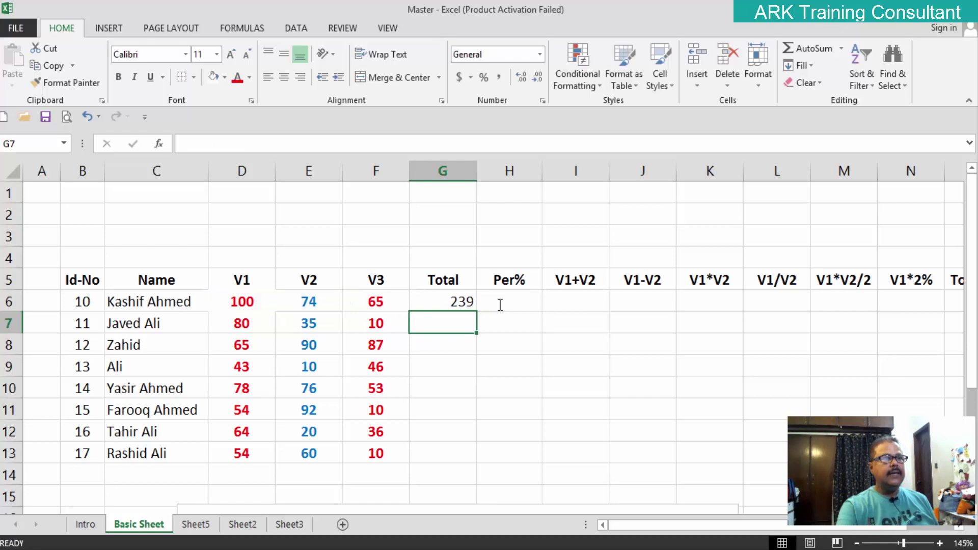
pyautogui.click(469, 305)
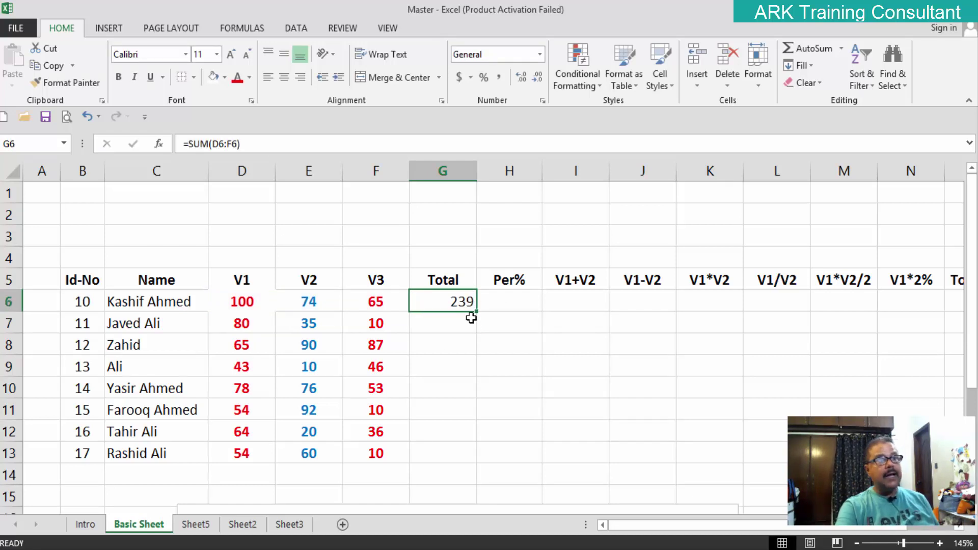
# Edit G6's SUM formula so its range becomes D6:D13, the whole V1 column
pyautogui.press('F2')
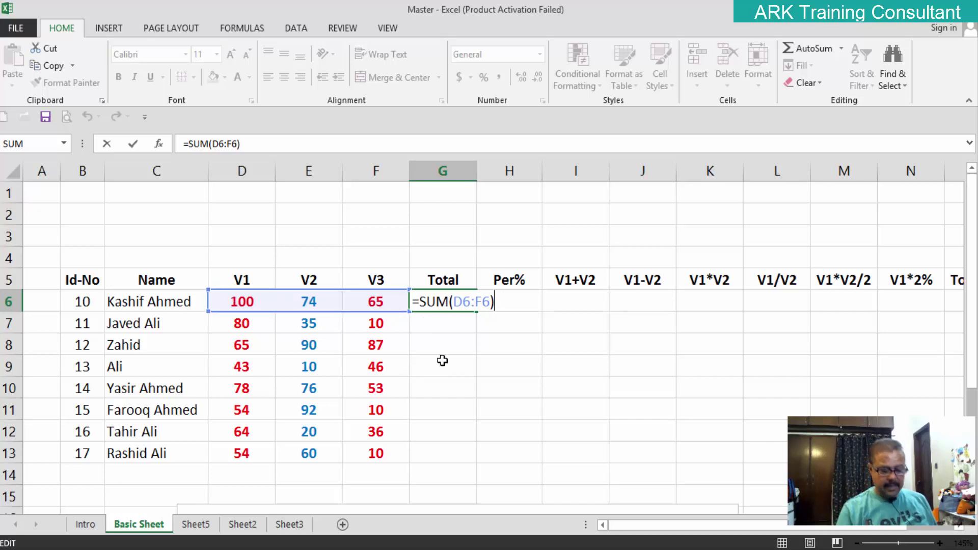
pyautogui.press('BackSpace')
pyautogui.press('BackSpace')
pyautogui.press('BackSpace')
pyautogui.press('BackSpace')
pyautogui.press('BackSpace')
pyautogui.press('BackSpace')
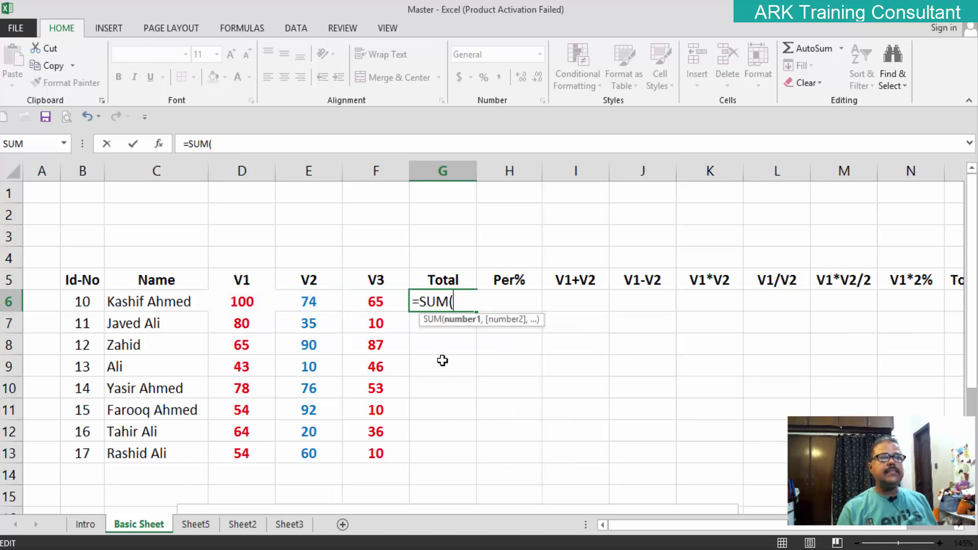
pyautogui.moveTo(244, 302); pyautogui.dragTo(362, 303)
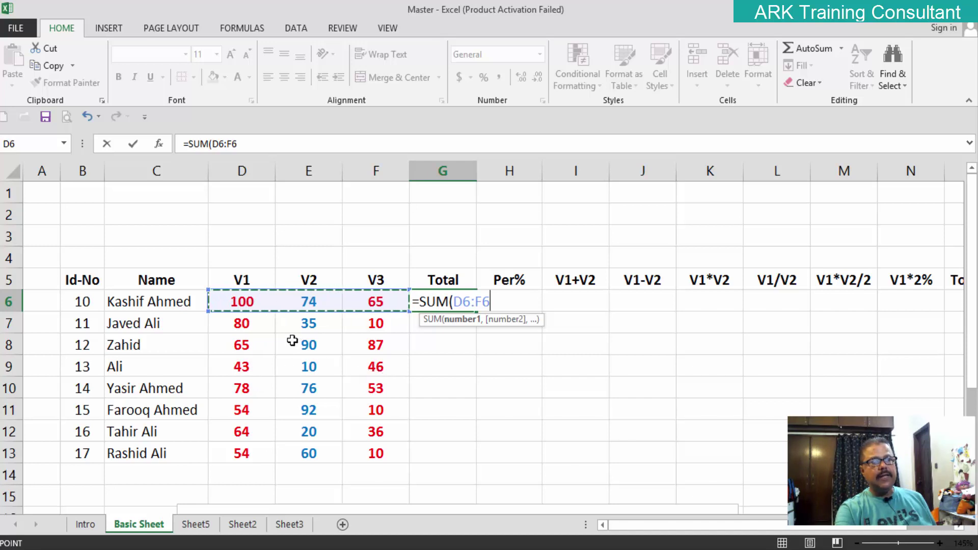
pyautogui.click(243, 303)
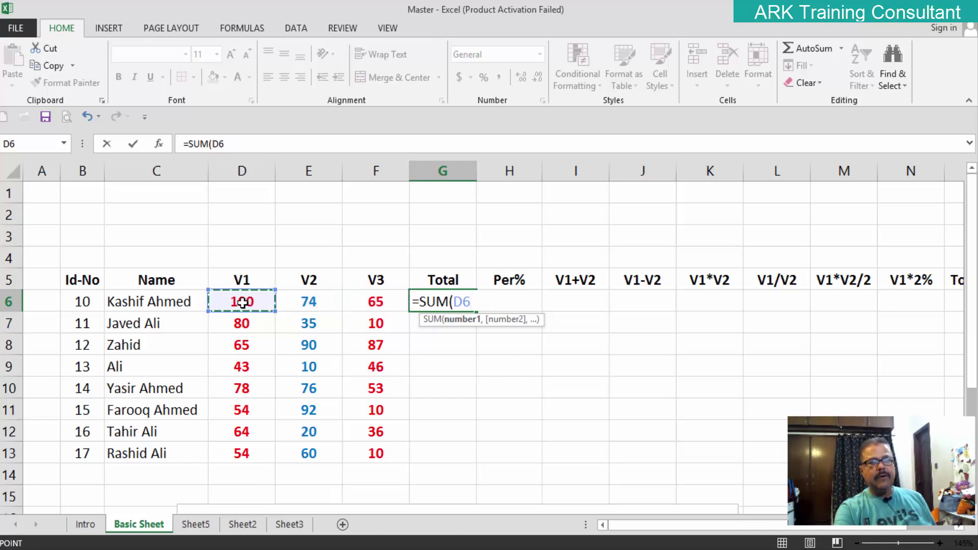
pyautogui.moveTo(243, 302); pyautogui.dragTo(246, 447)
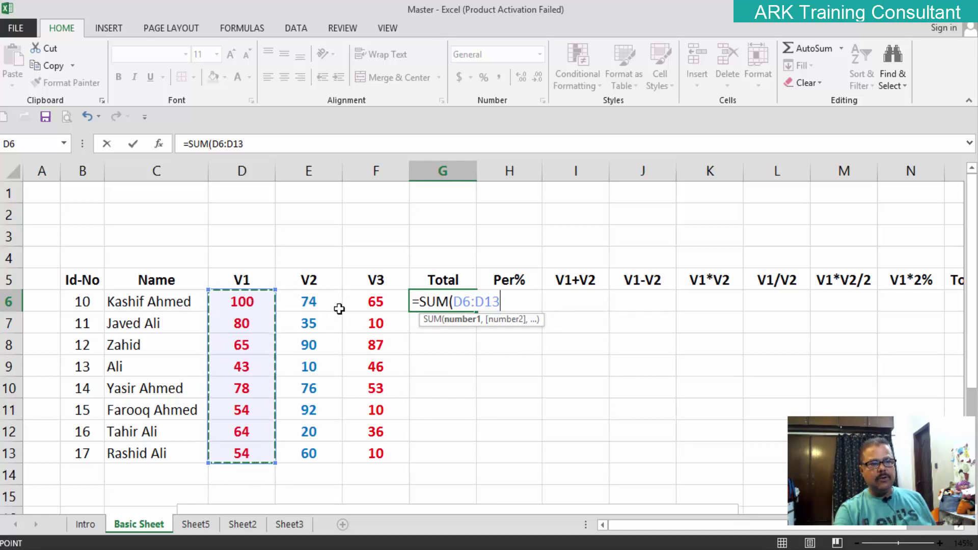
# Stretch G6's SUM range over the full D6:F13 block and commit it, returning 1312
pyautogui.click(309, 303)
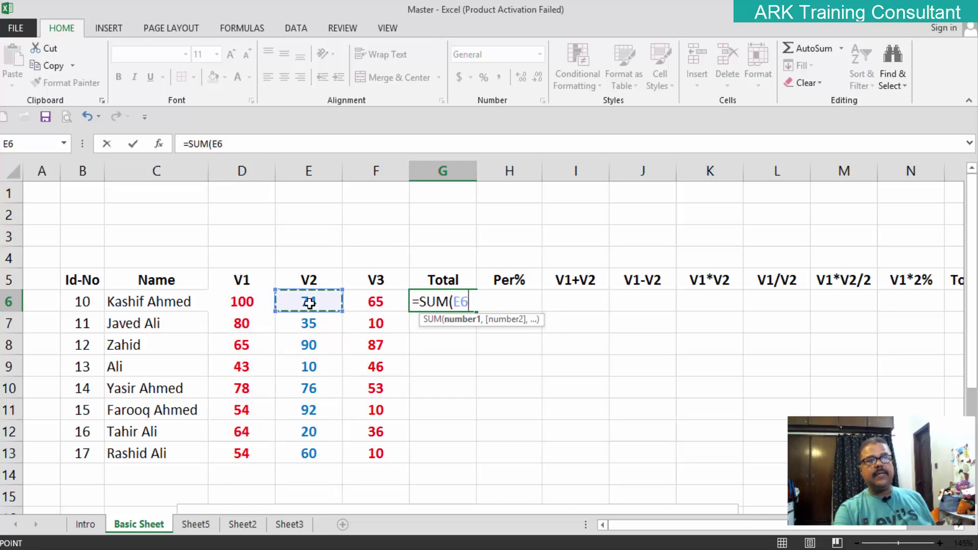
pyautogui.moveTo(310, 303); pyautogui.dragTo(313, 452)
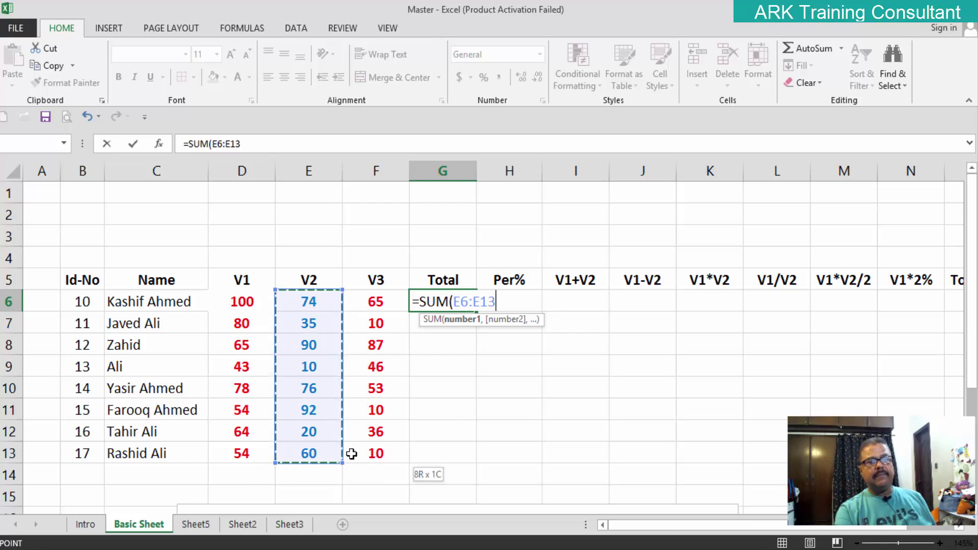
pyautogui.moveTo(313, 452); pyautogui.dragTo(356, 454)
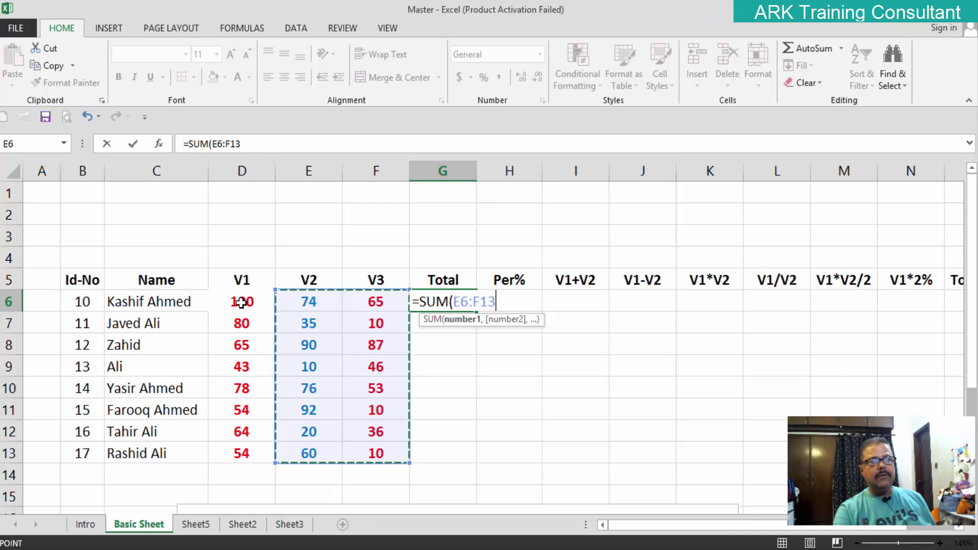
pyautogui.moveTo(239, 302); pyautogui.dragTo(362, 302)
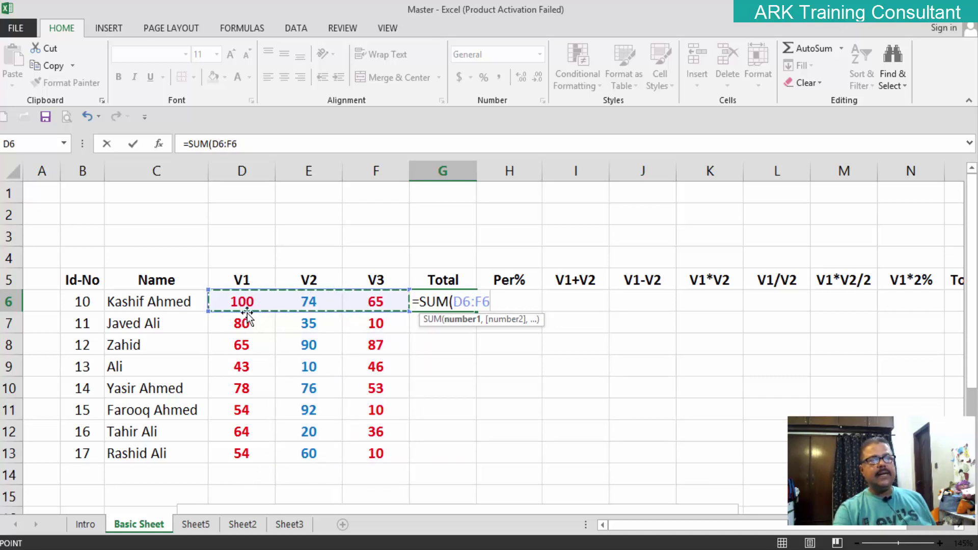
pyautogui.moveTo(237, 305)
pyautogui.mouseDown()
pyautogui.moveTo(324, 363)
pyautogui.moveTo(357, 366)
pyautogui.mouseUp()
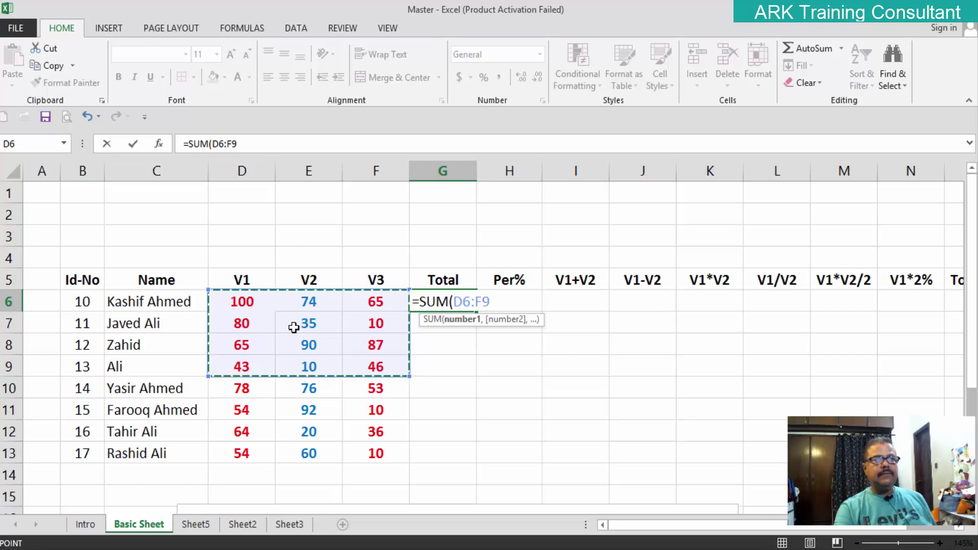
pyautogui.moveTo(241, 301)
pyautogui.mouseDown()
pyautogui.moveTo(297, 404)
pyautogui.moveTo(457, 467)
pyautogui.mouseUp()
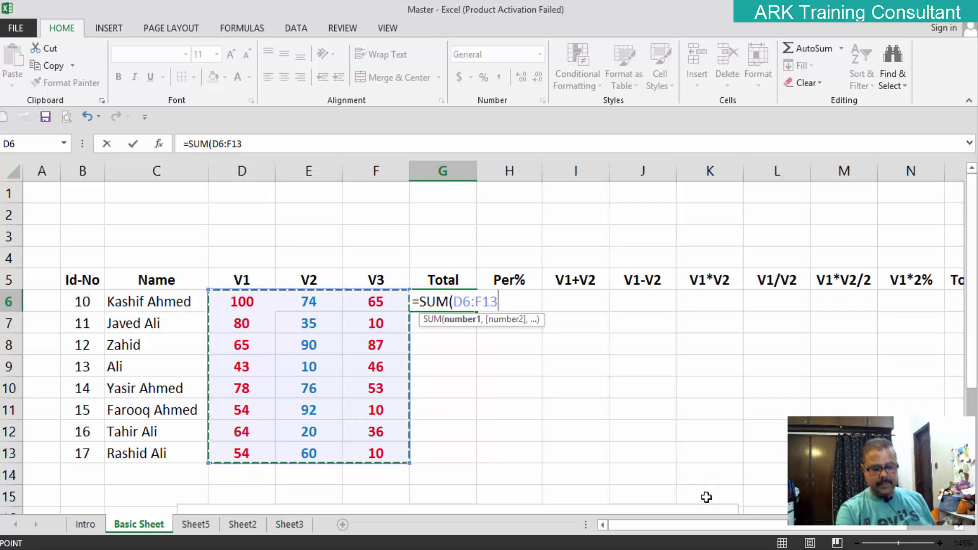
pyautogui.press('Return')
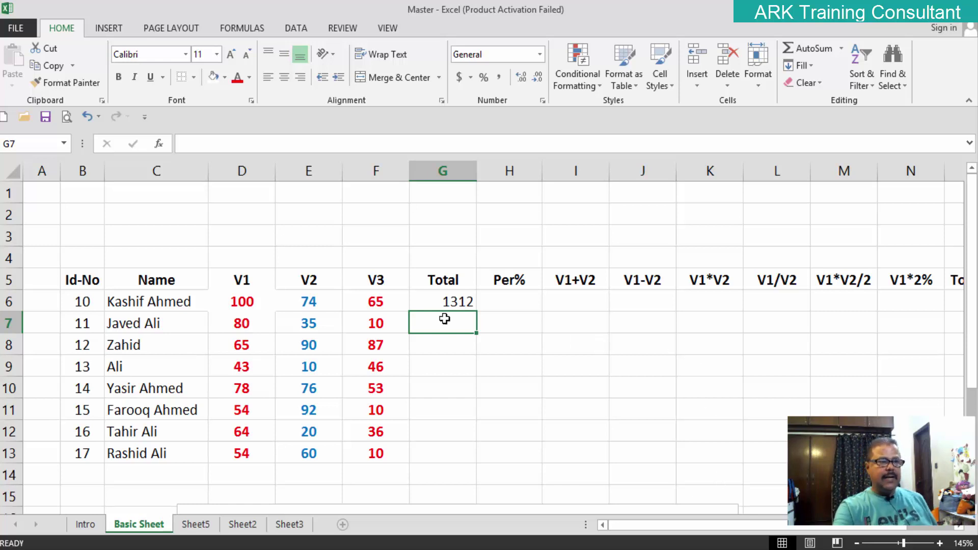
# Change G6's formula back to =SUM(D6:F6) so it returns 239
pyautogui.click(456, 302)
pyautogui.doubleClick(456, 302)
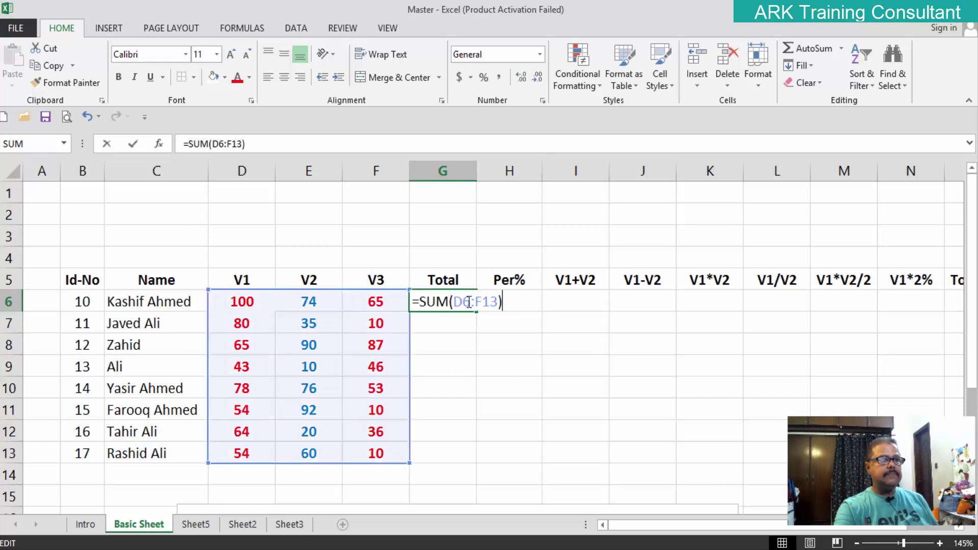
pyautogui.press('BackSpace')
pyautogui.press('BackSpace')
pyautogui.press('BackSpace')
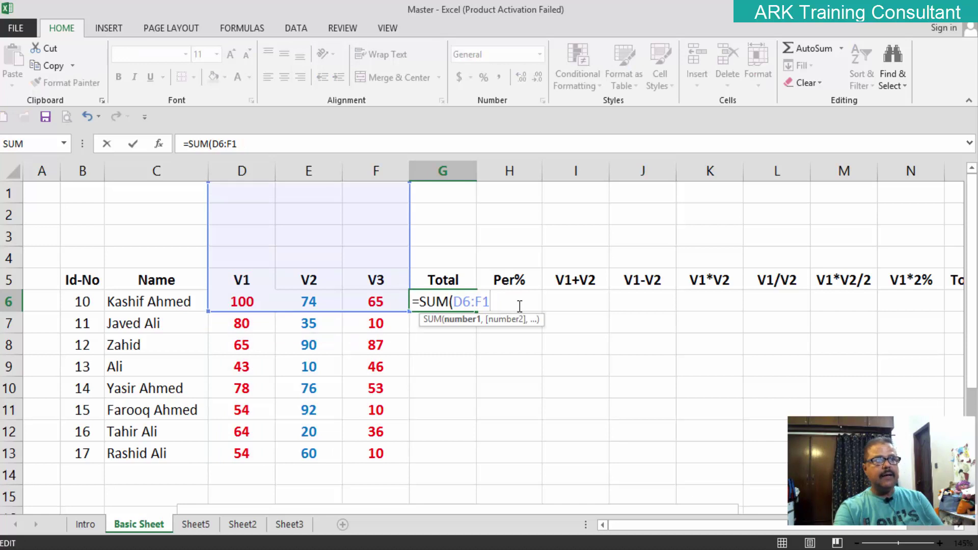
pyautogui.press('BackSpace')
pyautogui.press('BackSpace')
pyautogui.press('BackSpace')
pyautogui.press('BackSpace')
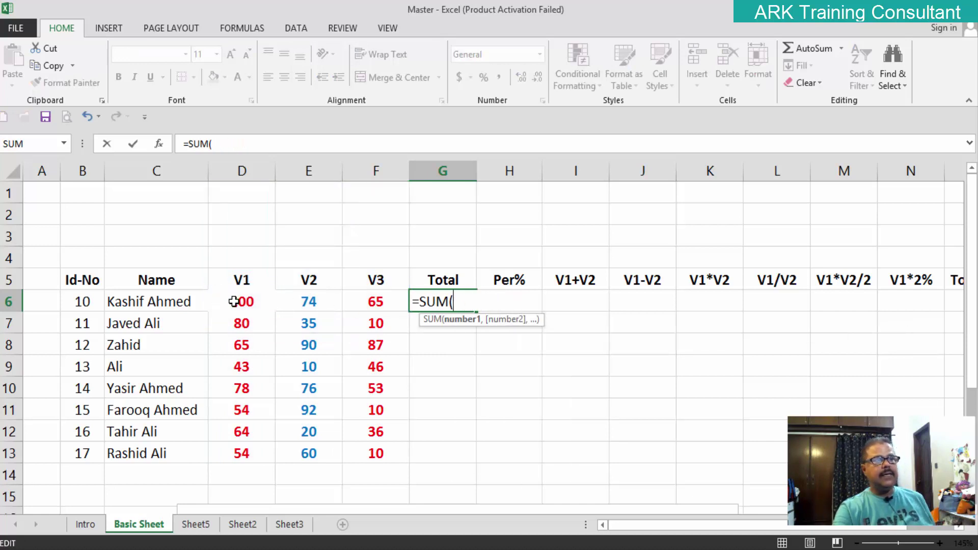
pyautogui.click(254, 302)
pyautogui.moveTo(253, 302); pyautogui.dragTo(360, 303)
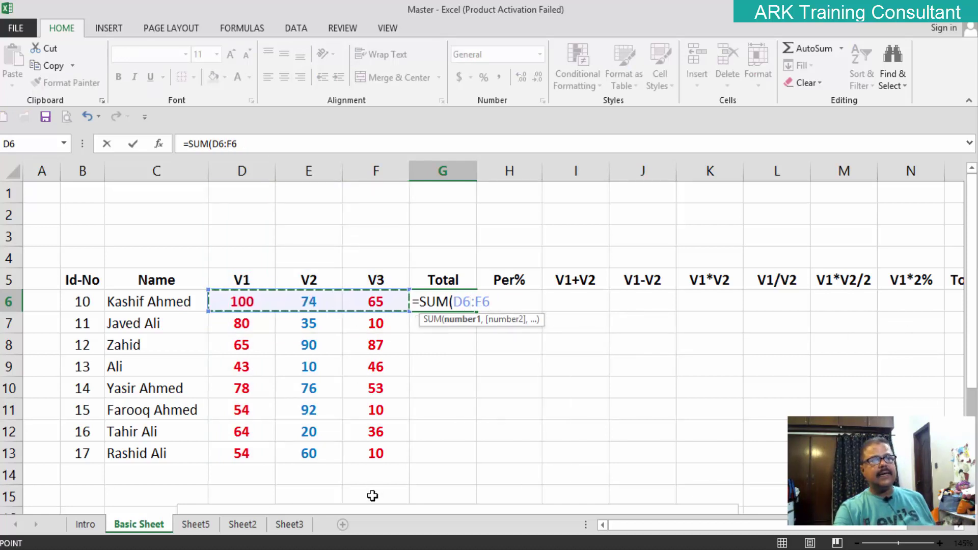
pyautogui.press('Return')
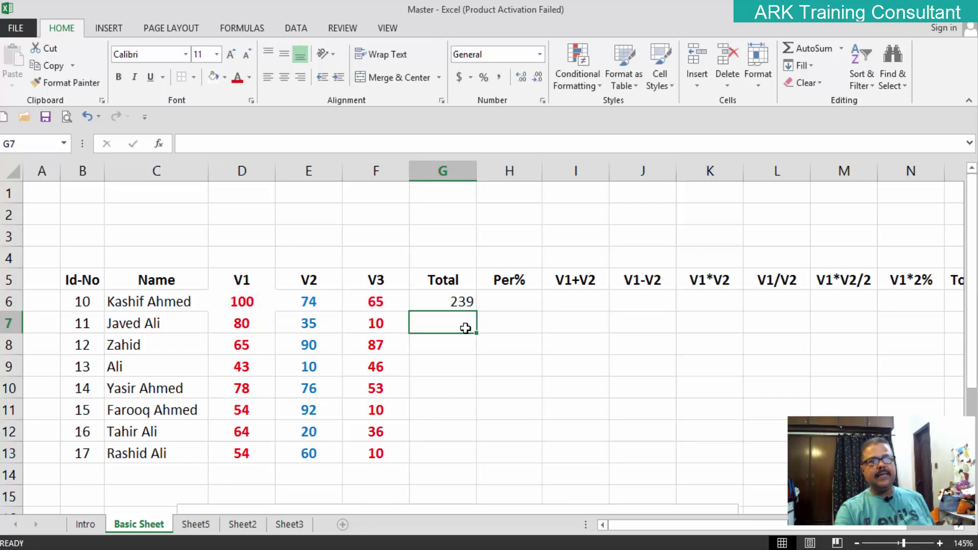
# Reopen G6 to check the =SUM(D6:F6) formula, leaving it unchanged
pyautogui.click(451, 301)
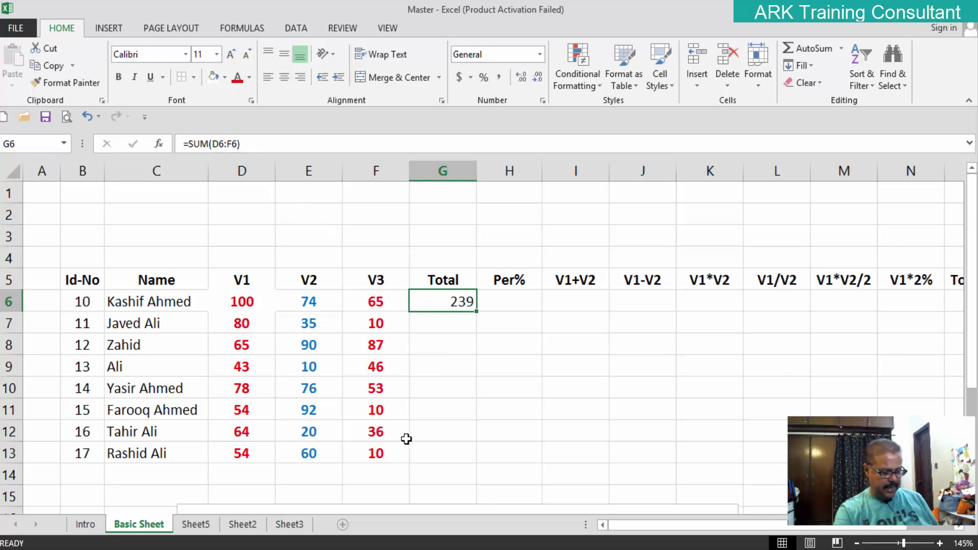
pyautogui.press('F2')
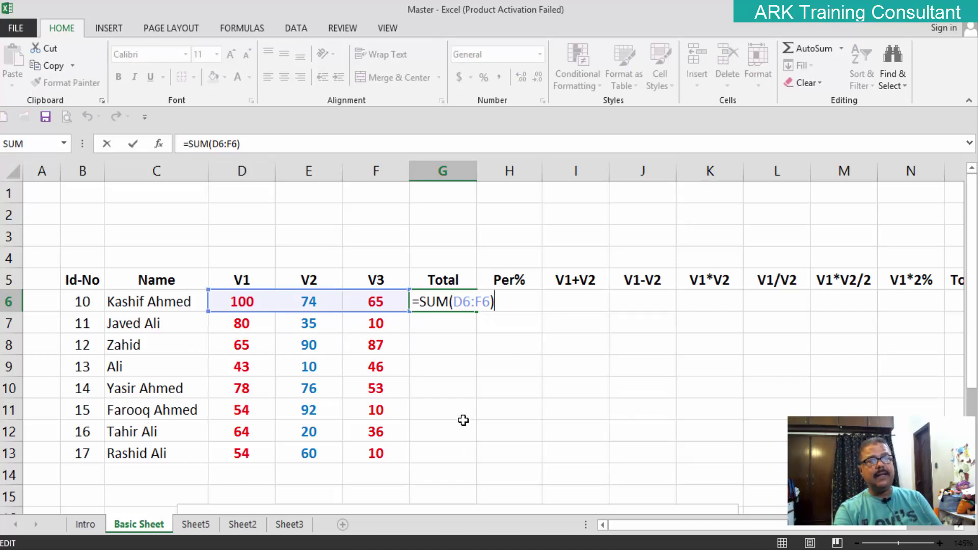
pyautogui.press('Return')
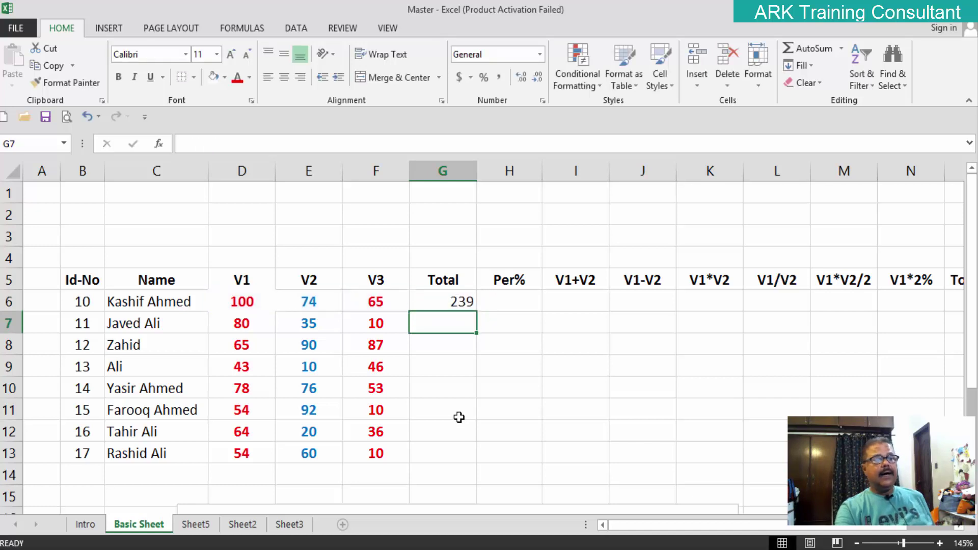
# Add the missing 'e' to both 'Rang' words on the text box's second line
pyautogui.scroll(-4, 459, 420)
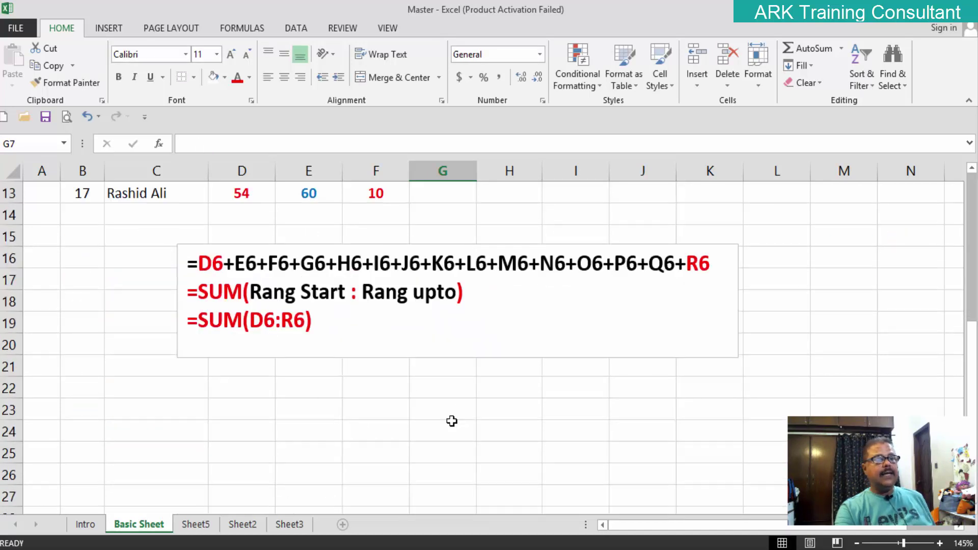
pyautogui.click(295, 295)
pyautogui.write('E')
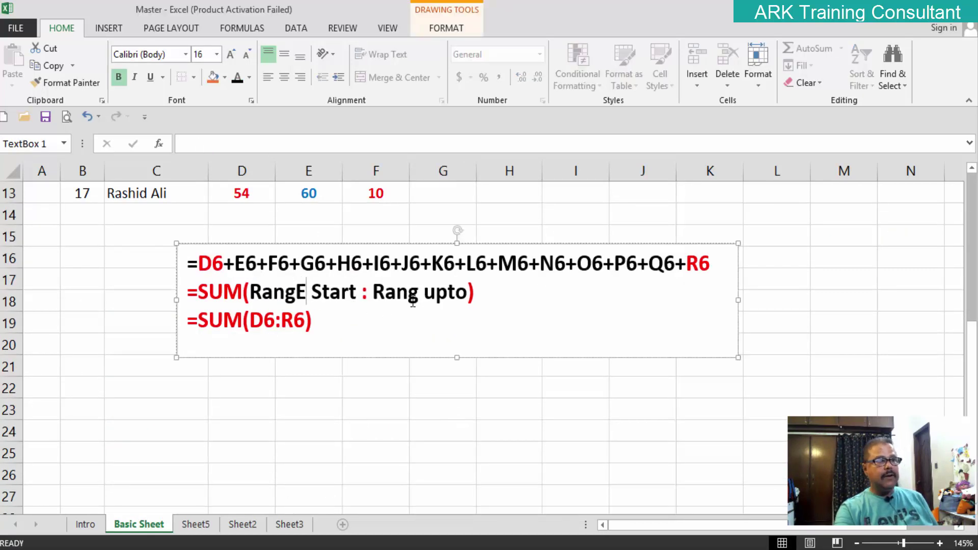
pyautogui.press('BackSpace')
pyautogui.write('e')
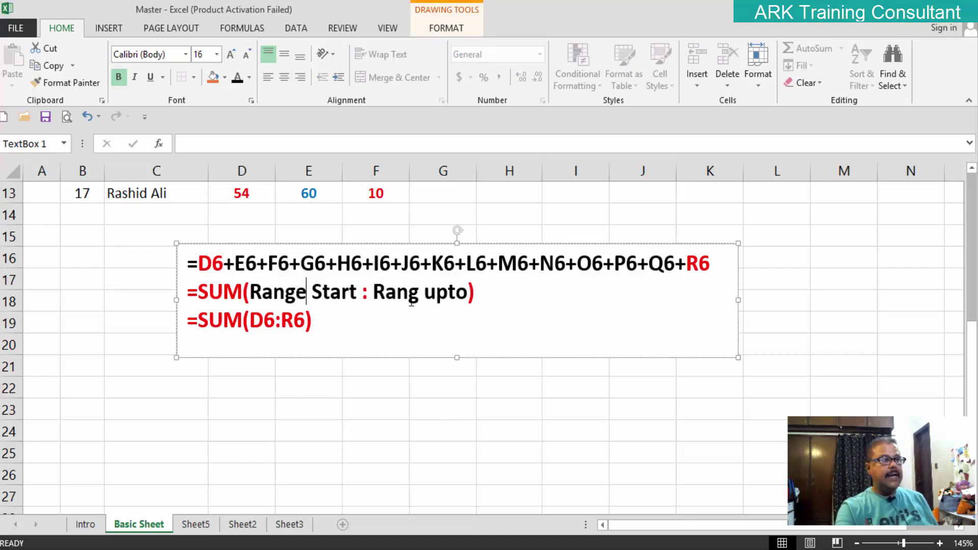
pyautogui.click(417, 294)
pyautogui.write('e')
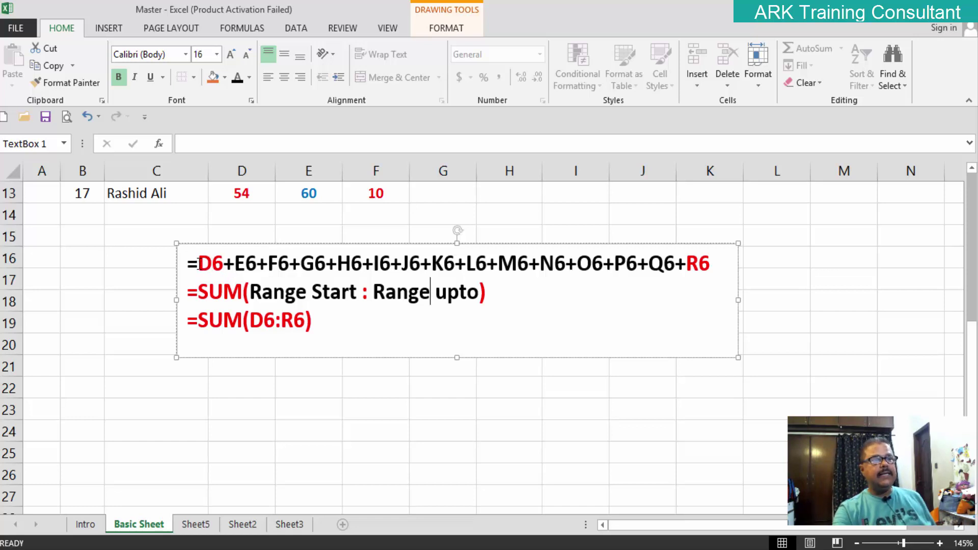
# Colour D6+E6+F6+G6+H6 blue in the first formula line
pyautogui.moveTo(198, 264); pyautogui.dragTo(360, 253)
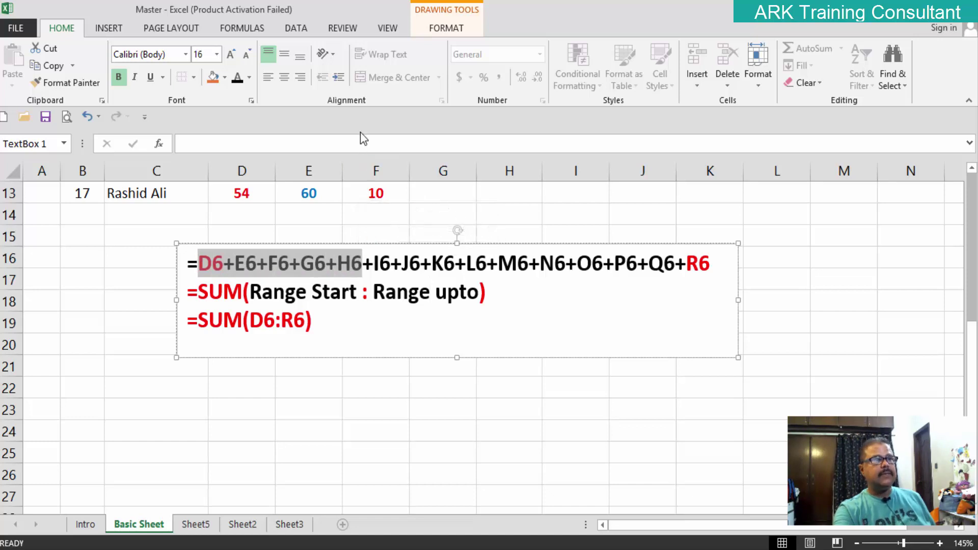
pyautogui.click(249, 81)
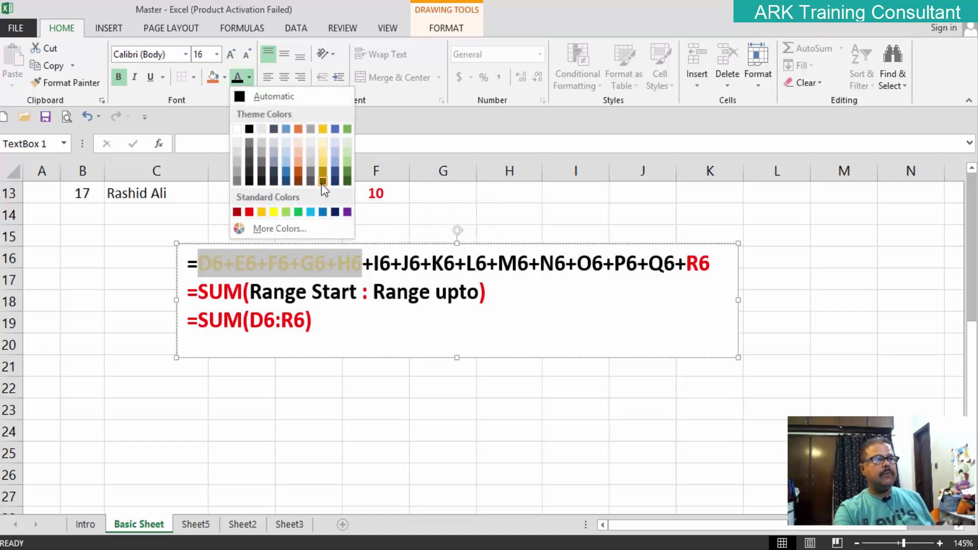
pyautogui.click(323, 212)
pyautogui.click(418, 402)
pyautogui.moveTo(417, 404); pyautogui.dragTo(422, 413)
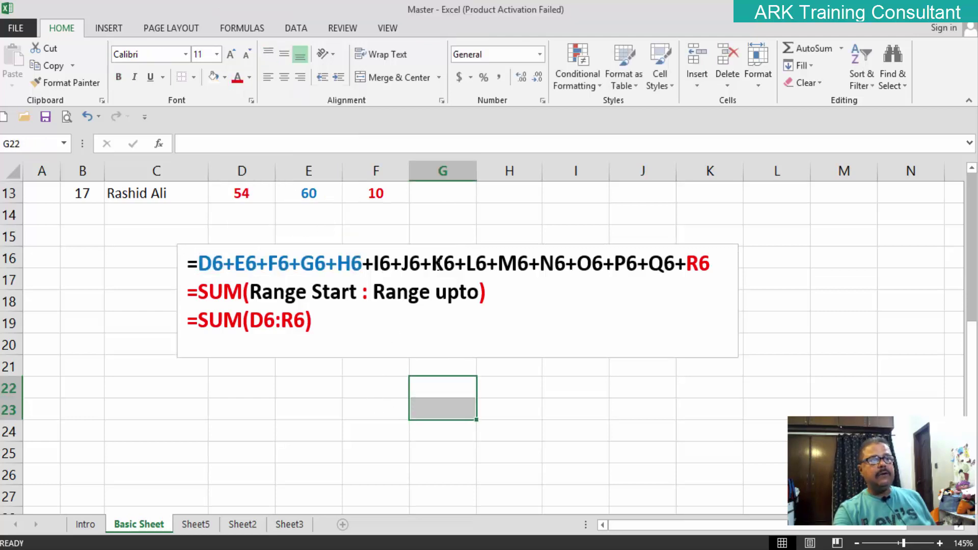
# Colour L6+M6+N6 and Q6 blue in the same formula line
pyautogui.moveTo(469, 264); pyautogui.dragTo(566, 263)
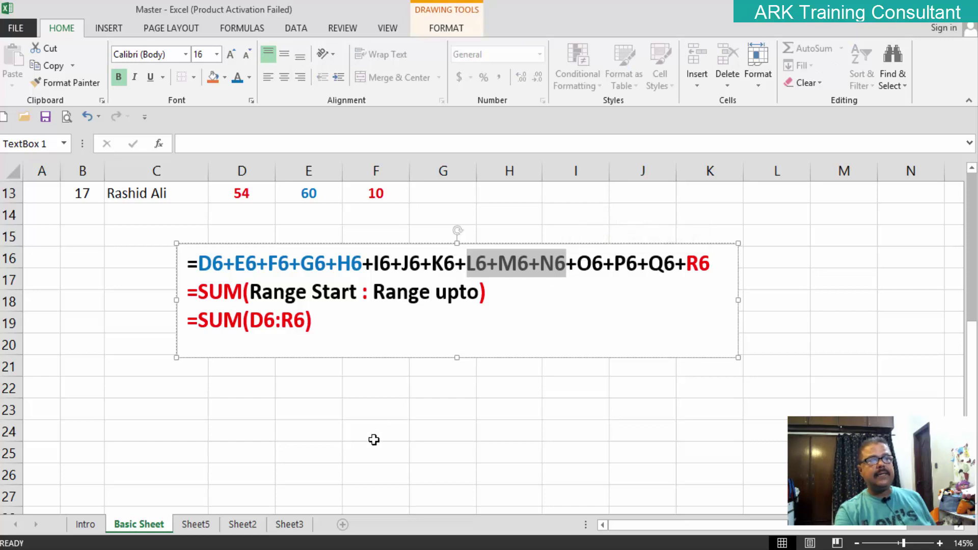
pyautogui.click(237, 77)
pyautogui.click(478, 455)
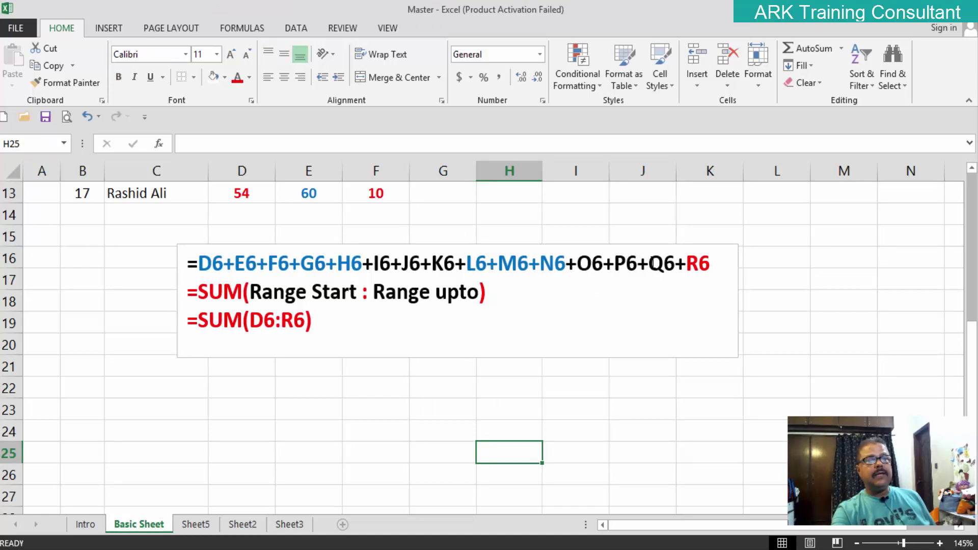
pyautogui.moveTo(650, 264); pyautogui.dragTo(676, 263)
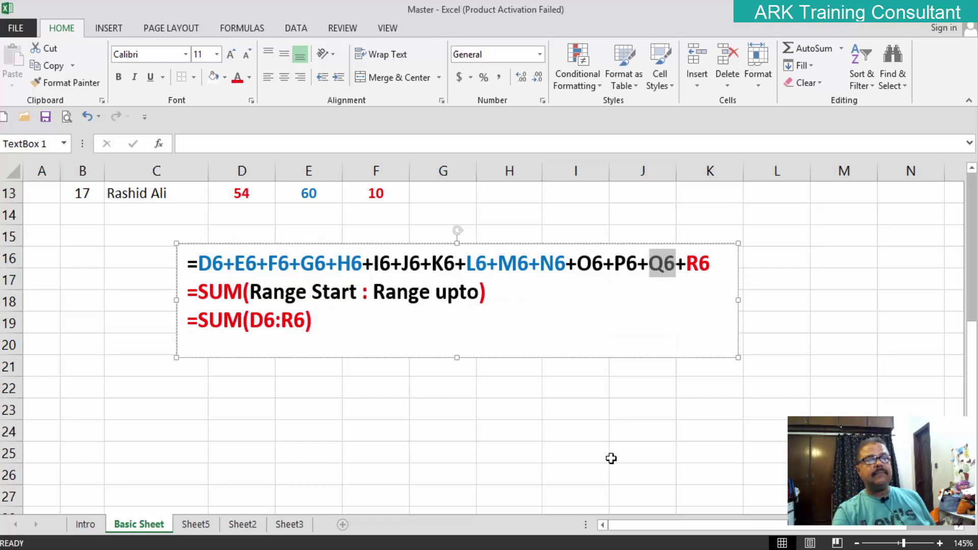
pyautogui.click(242, 84)
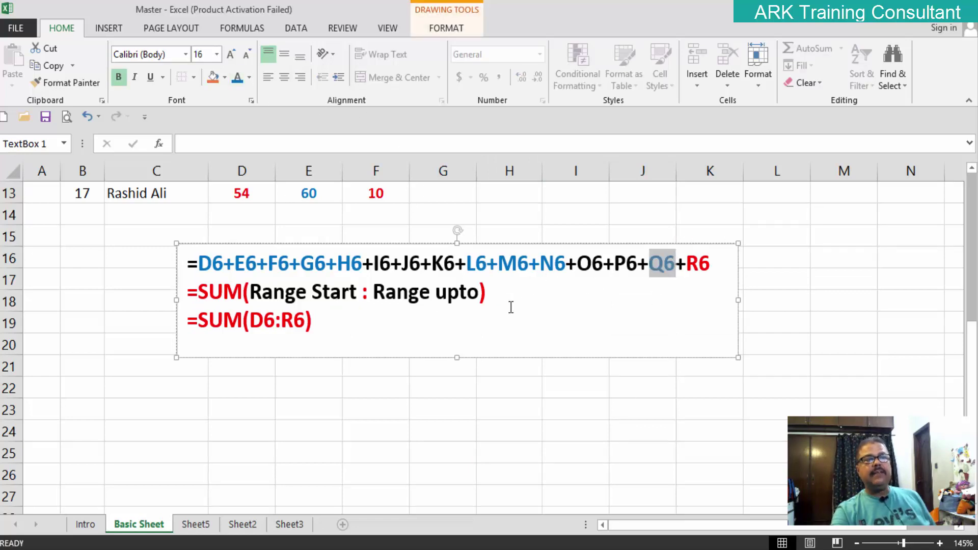
# Make the text box taller and start a new line after =SUM(D6:R6)
pyautogui.click(715, 267)
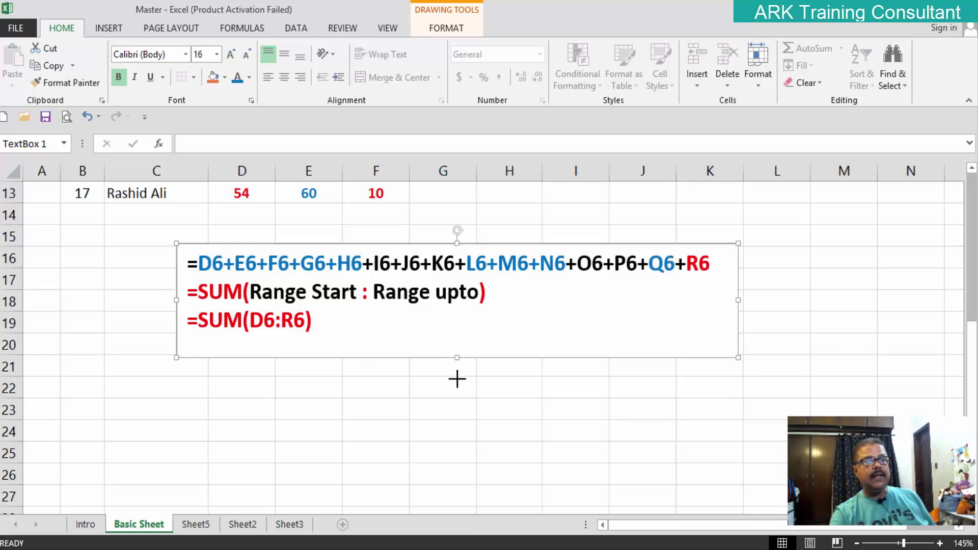
pyautogui.moveTo(457, 358); pyautogui.dragTo(457, 405)
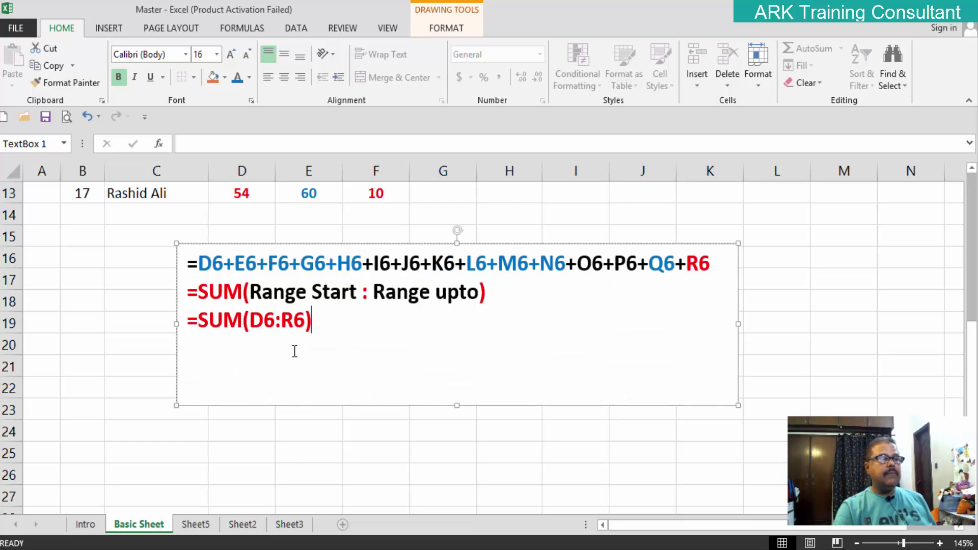
pyautogui.press('Return')
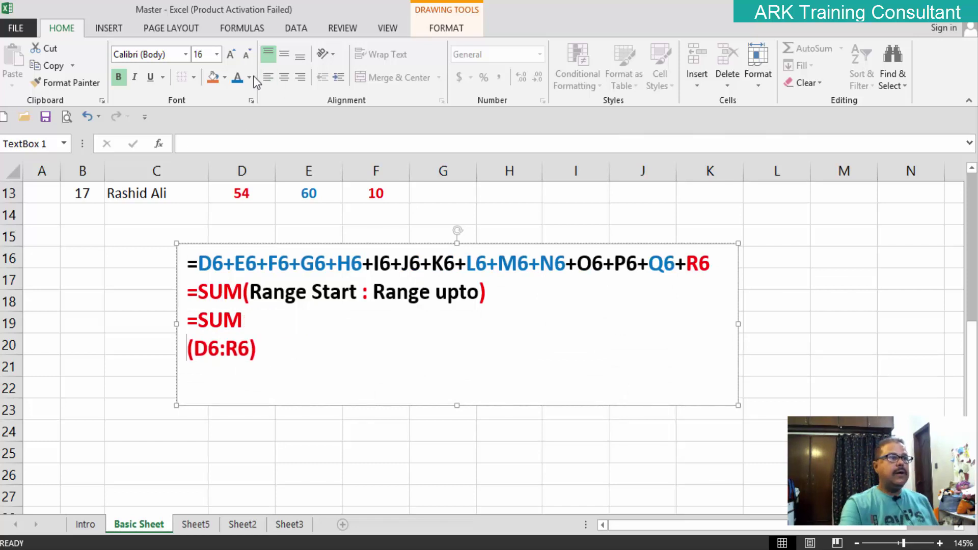
pyautogui.click(249, 77)
pyautogui.click(247, 97)
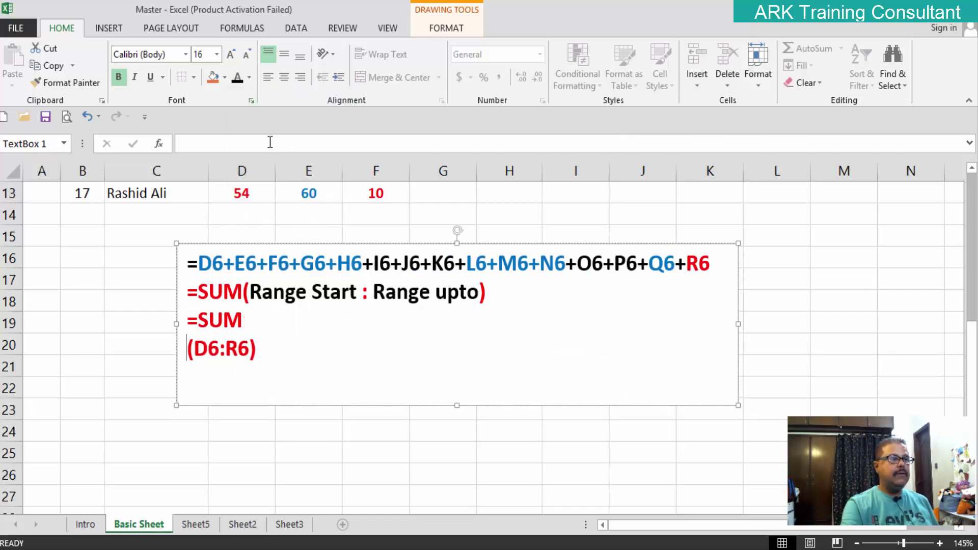
pyautogui.press('BackSpace')
pyautogui.press('Right')
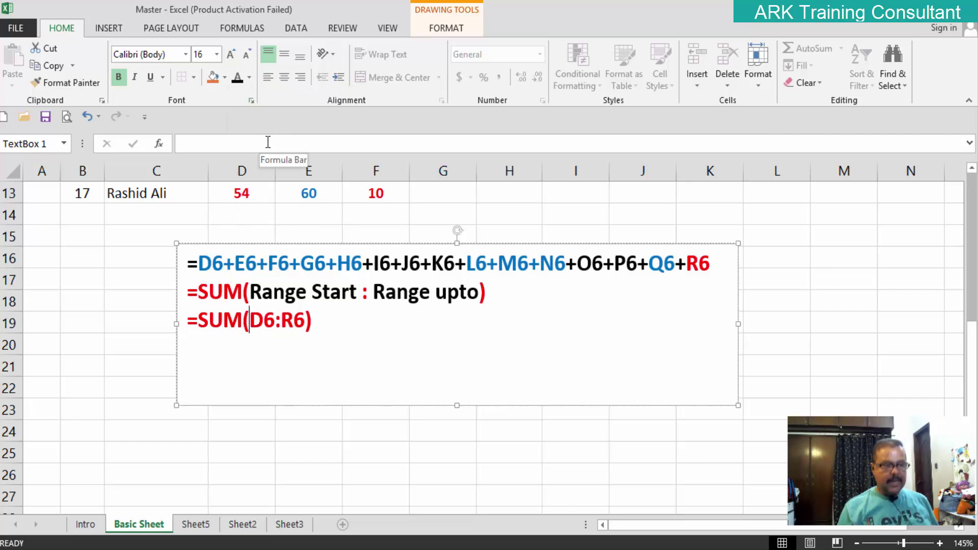
pyautogui.press('Right')
pyautogui.press('Right')
pyautogui.press('Right')
pyautogui.press('Right')
pyautogui.press('Return')
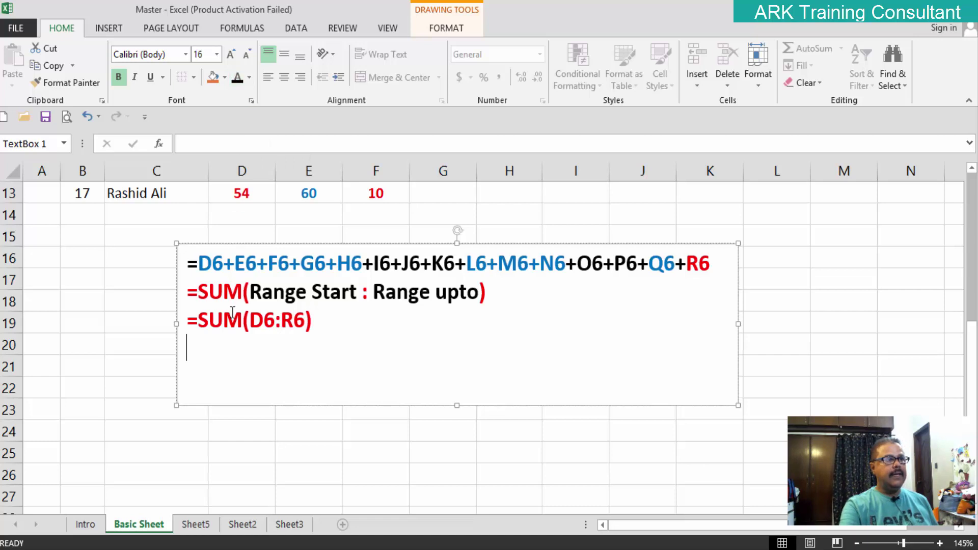
# Type an equals sign on the fourth line and set its font colour to black
pyautogui.write('=')
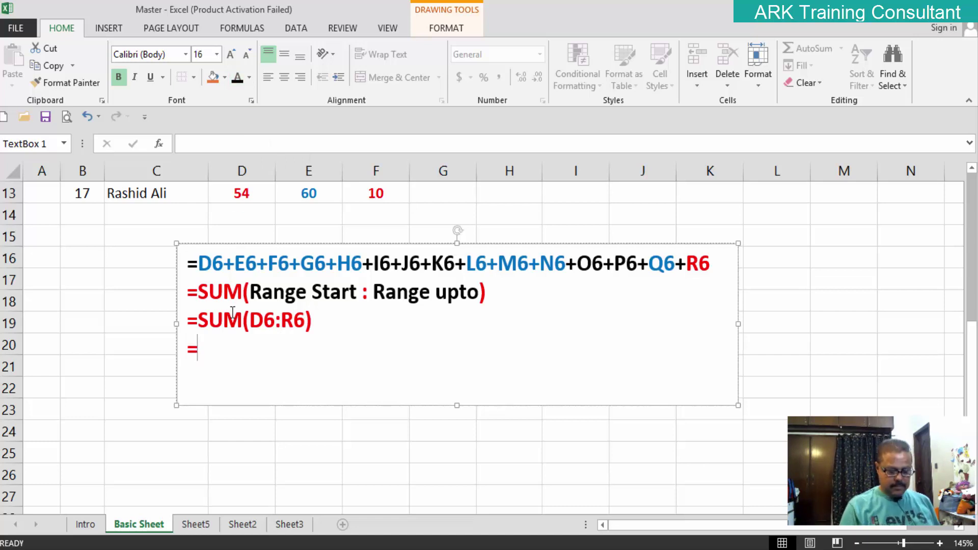
pyautogui.press('BackSpace')
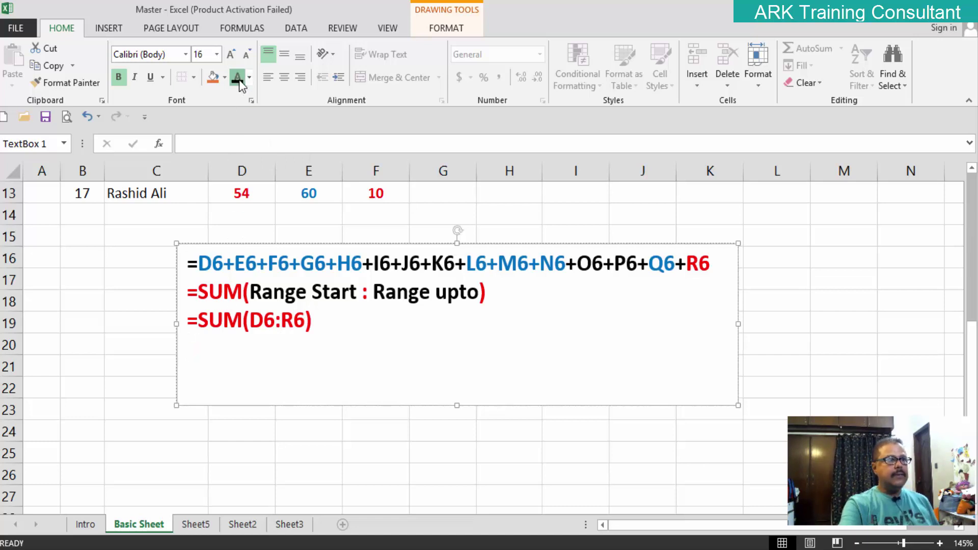
pyautogui.write('=')
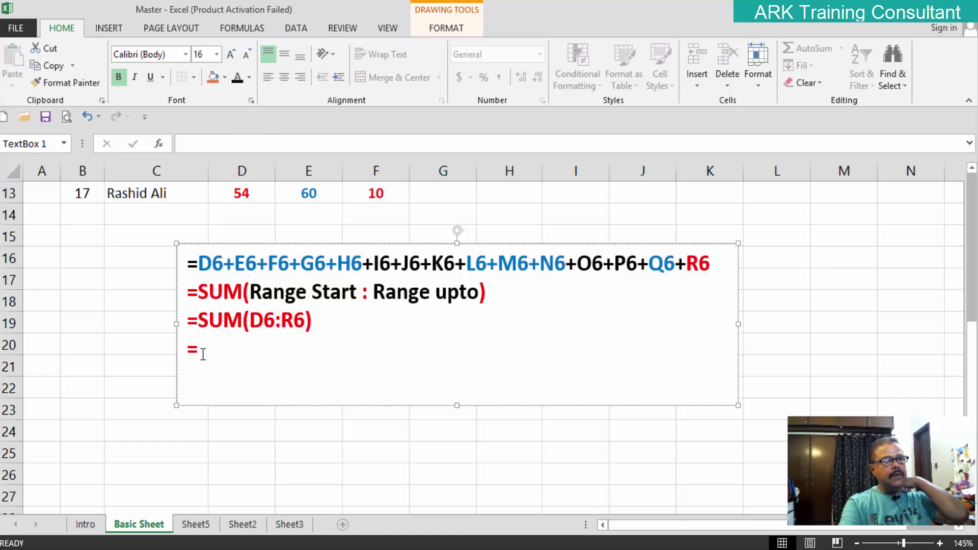
pyautogui.moveTo(200, 349); pyautogui.dragTo(185, 349)
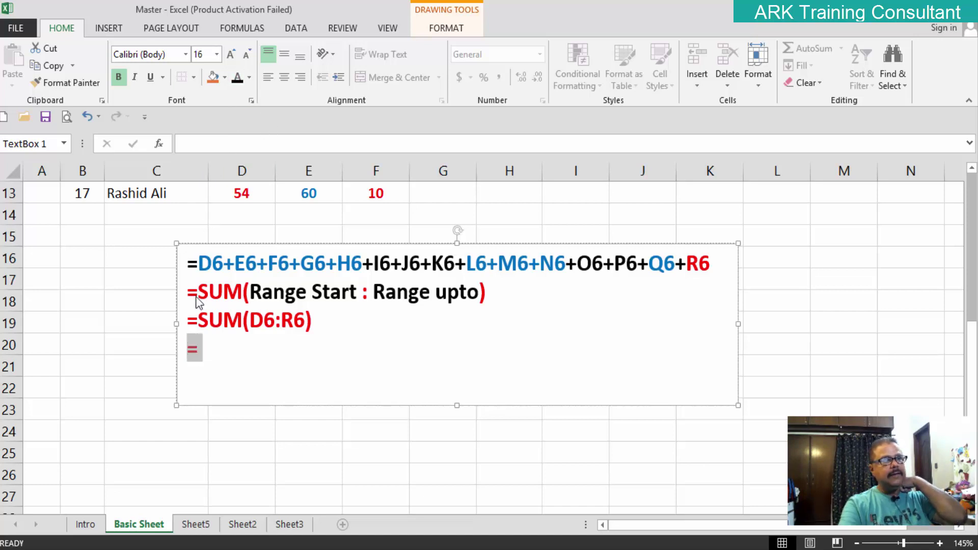
pyautogui.click(249, 78)
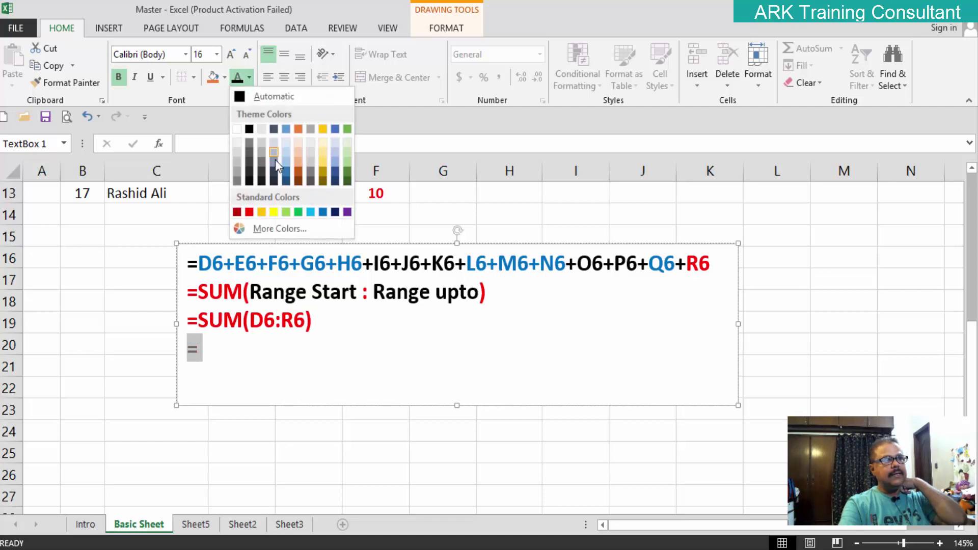
pyautogui.click(249, 129)
pyautogui.click(232, 354)
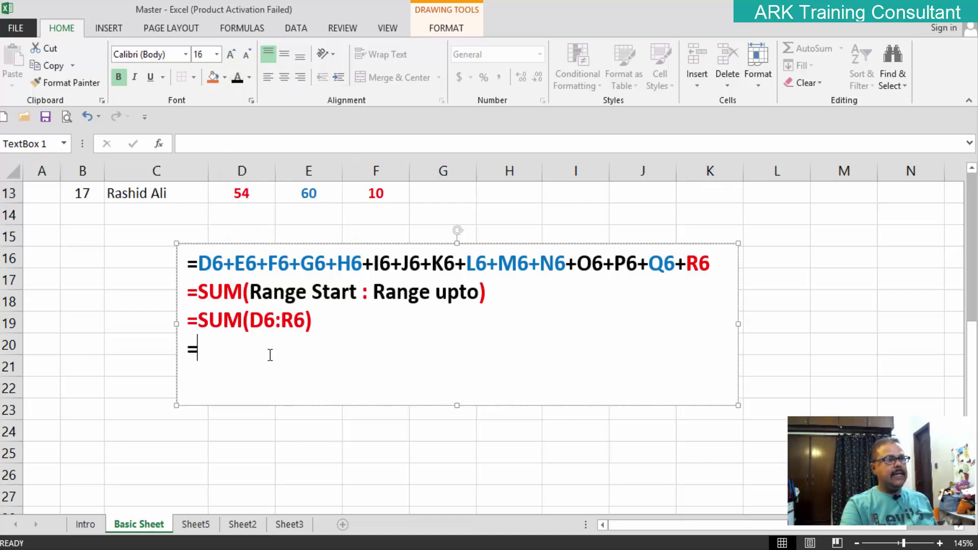
# Type sum(D6:H6,L6:N6,Q6) after the equals sign on the fourth text-box line
pyautogui.write('su')
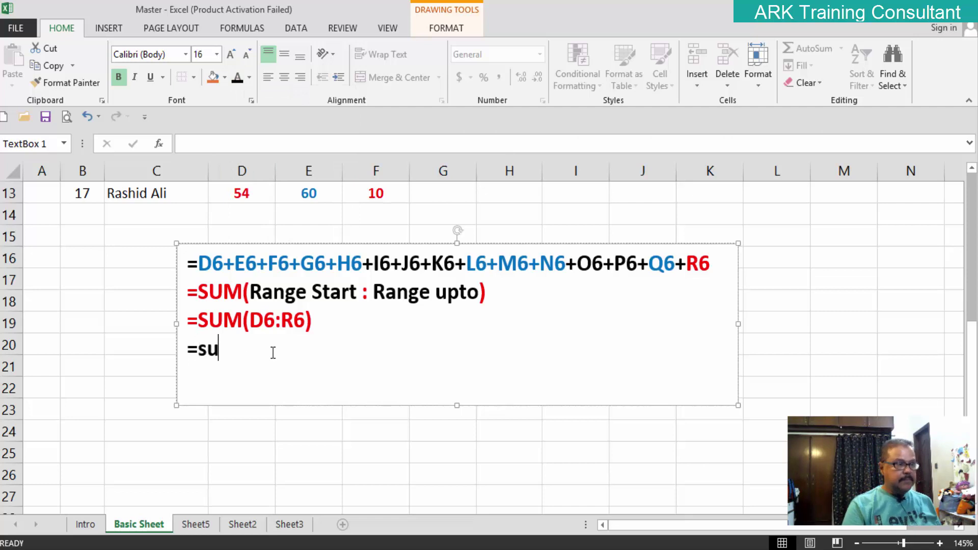
pyautogui.write('m(')
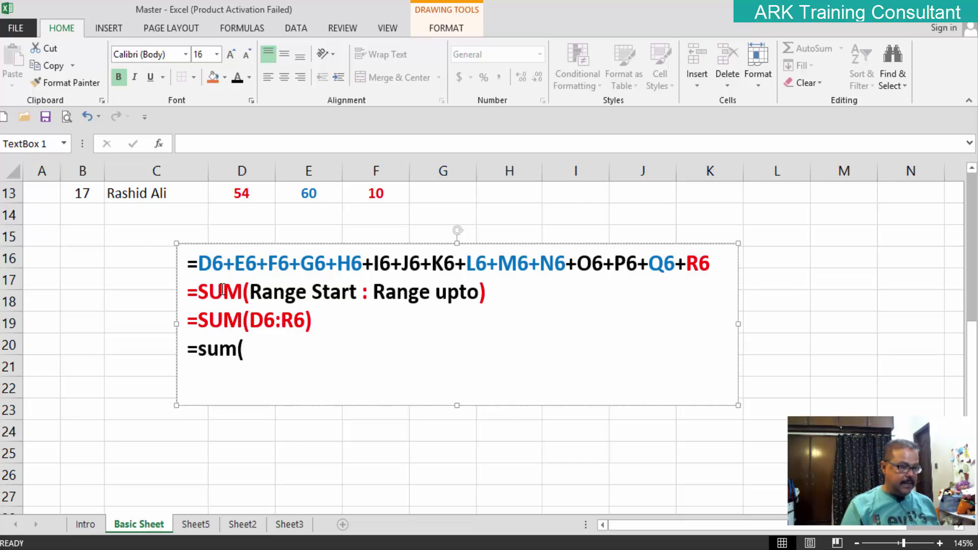
pyautogui.write('D')
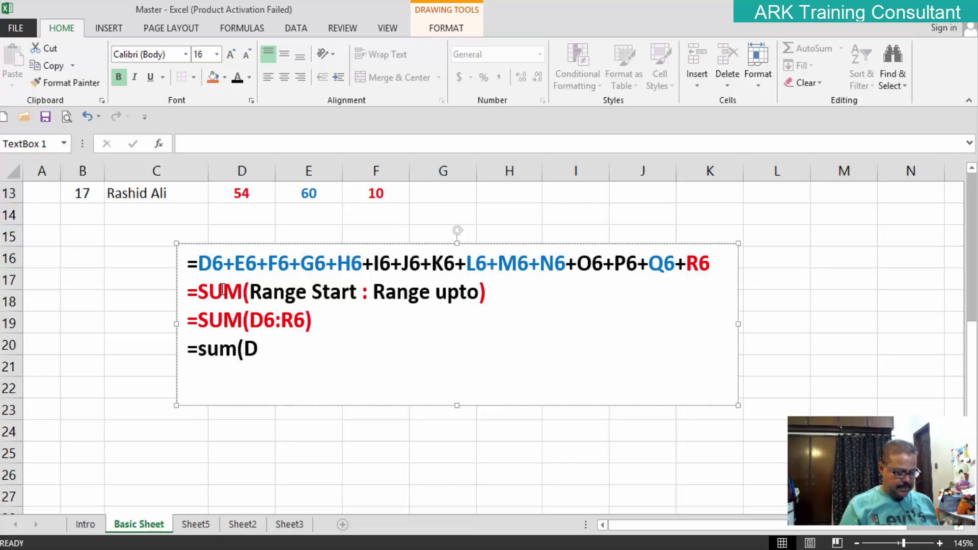
pyautogui.write('6:')
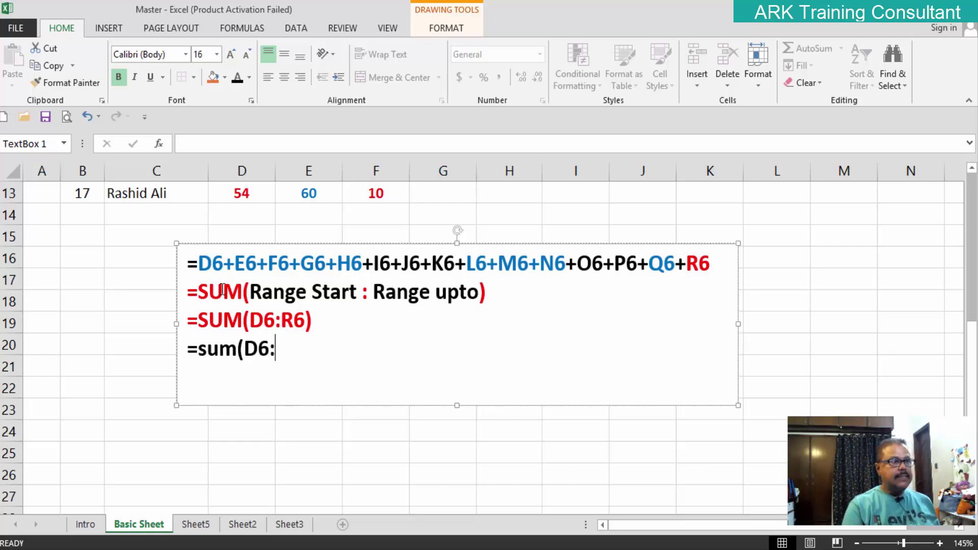
pyautogui.write('H6')
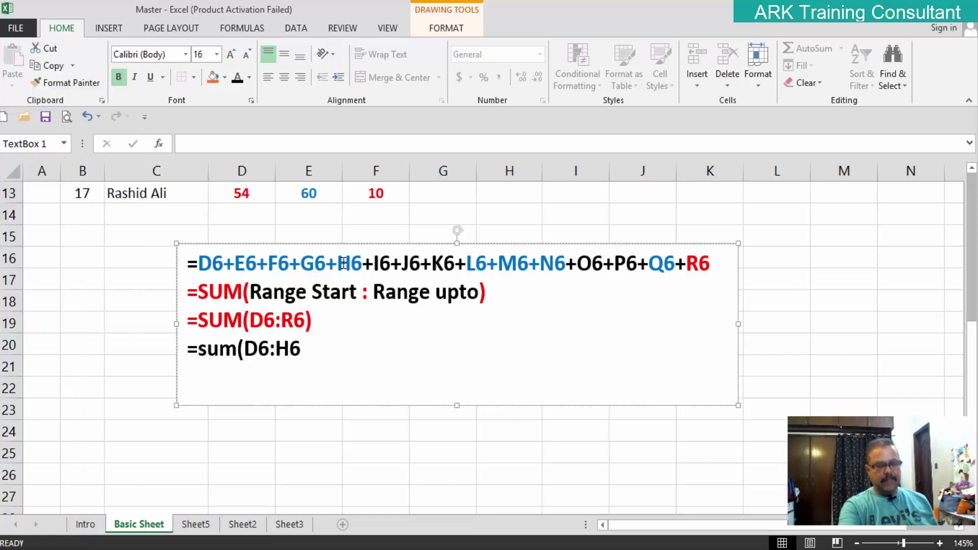
pyautogui.write(',')
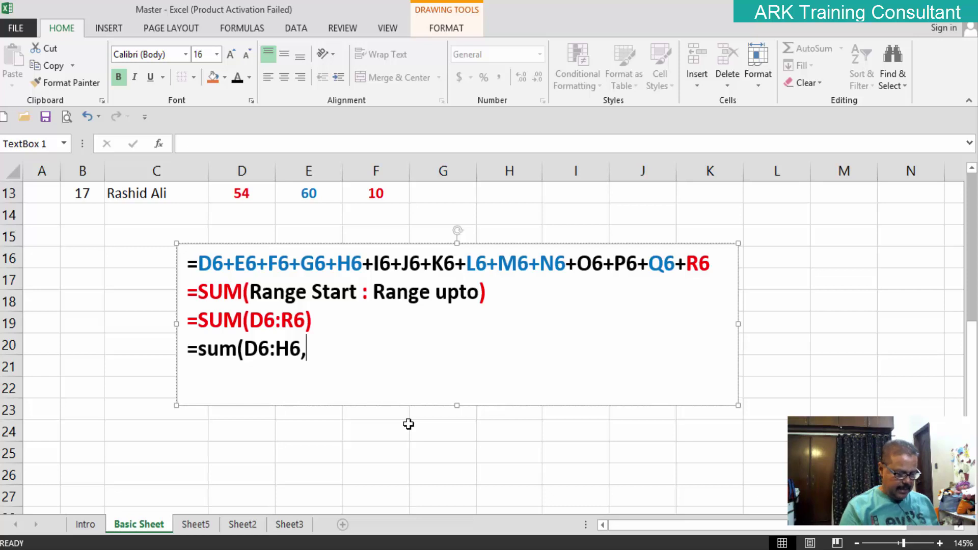
pyautogui.write('L6')
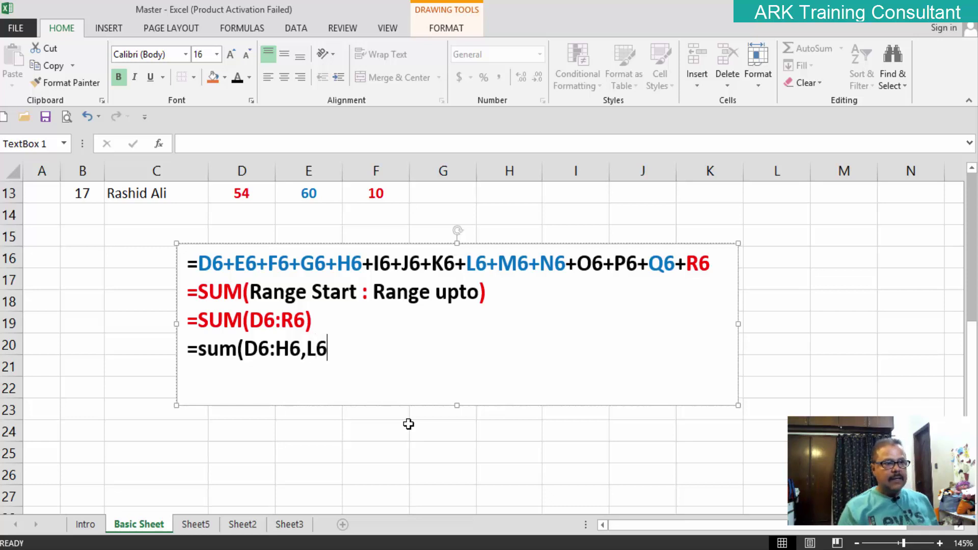
pyautogui.write(':')
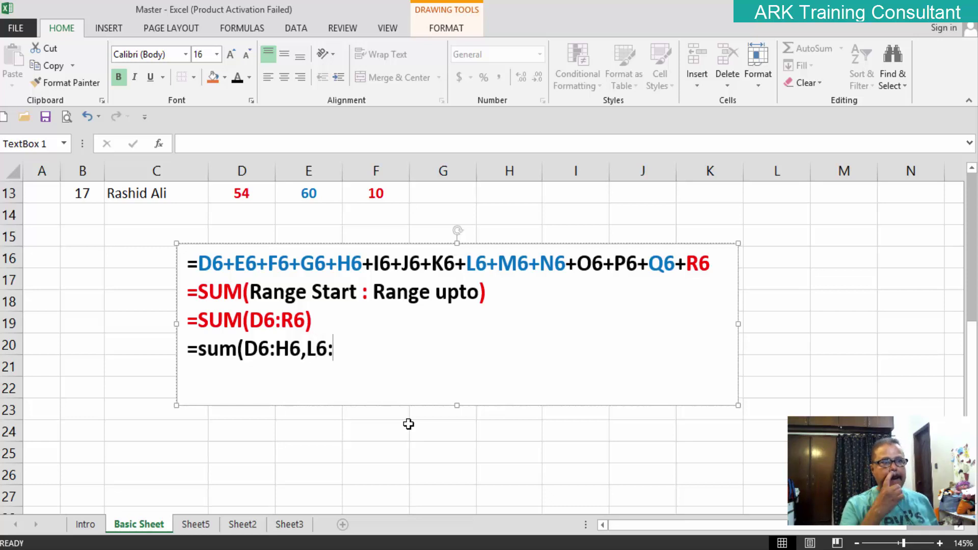
pyautogui.write('N6')
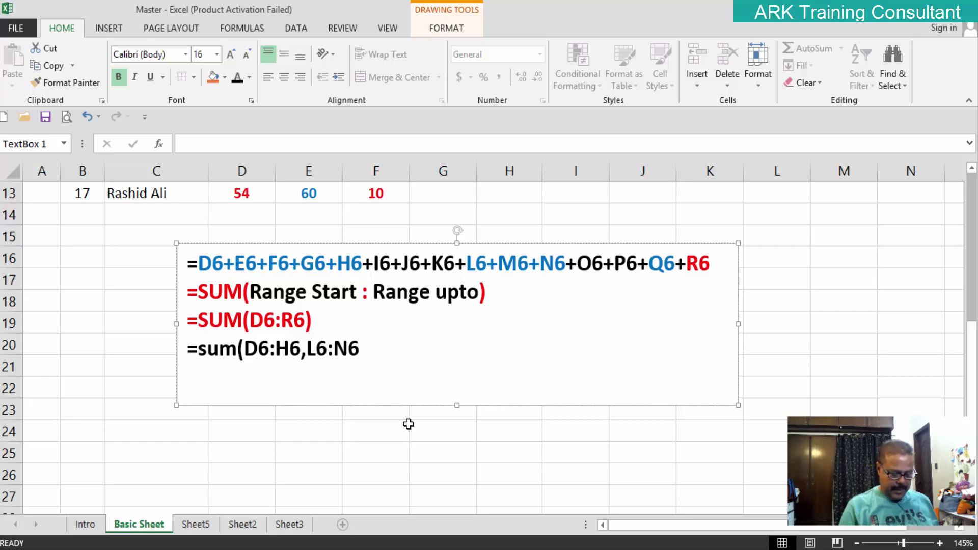
pyautogui.write(',')
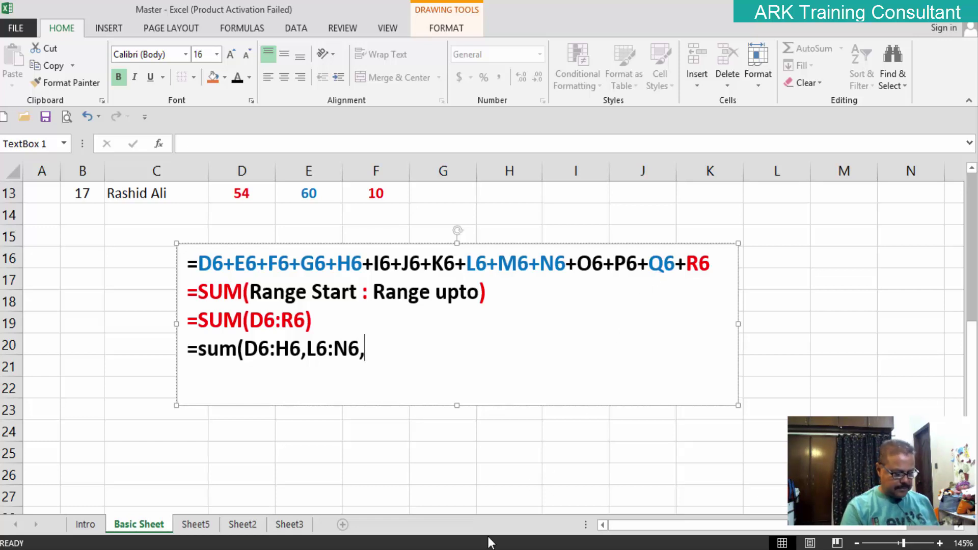
pyautogui.write('Q6')
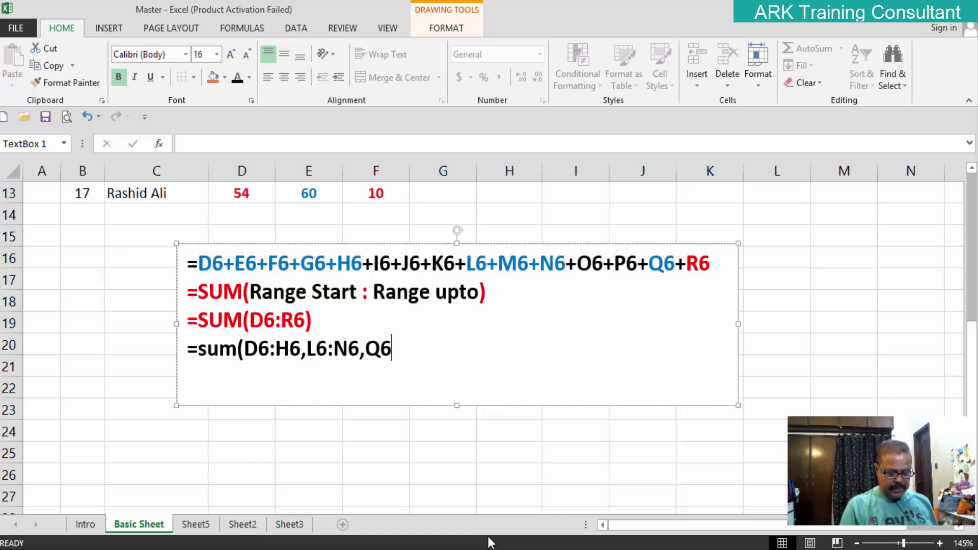
pyautogui.write(')')
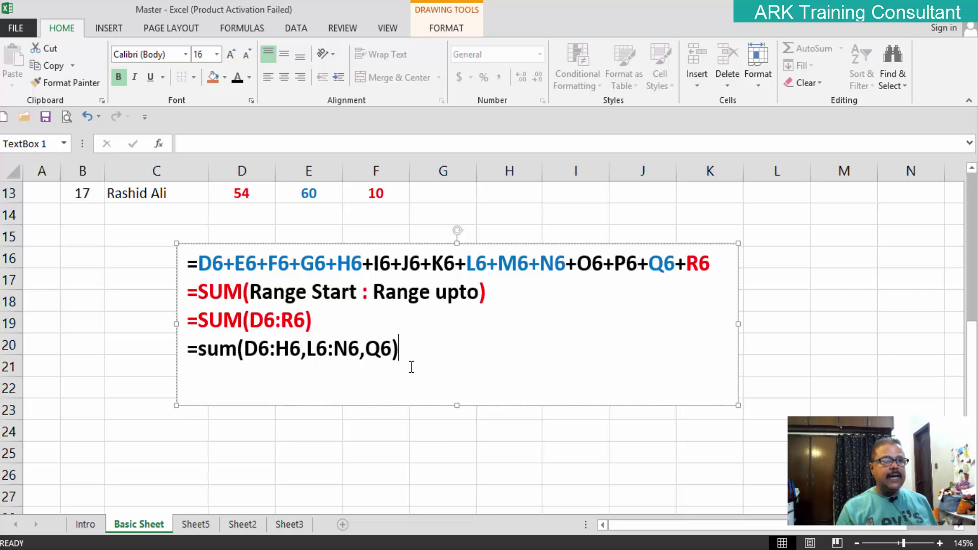
pyautogui.write('/')
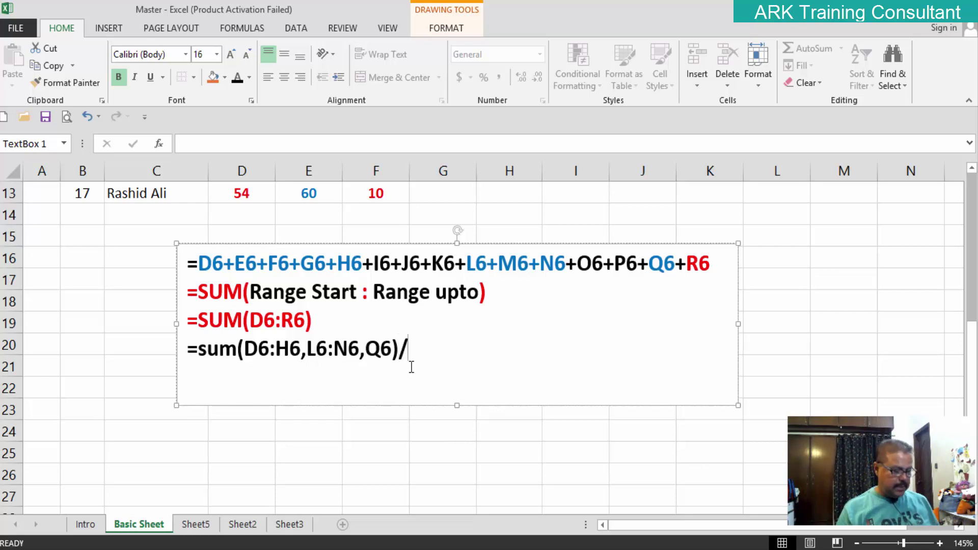
pyautogui.write('2')
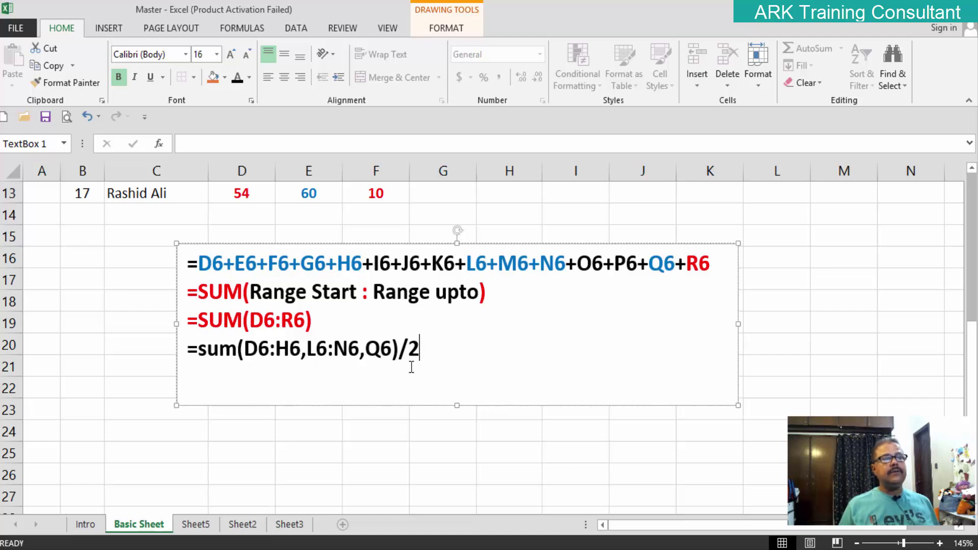
pyautogui.press('BackSpace')
pyautogui.press('BackSpace')
pyautogui.write('+')
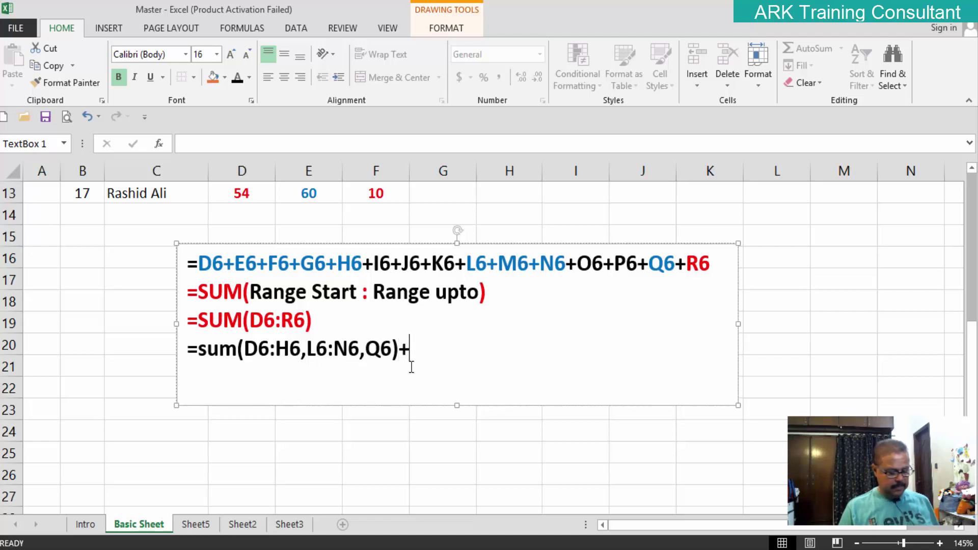
pyautogui.write('1000')
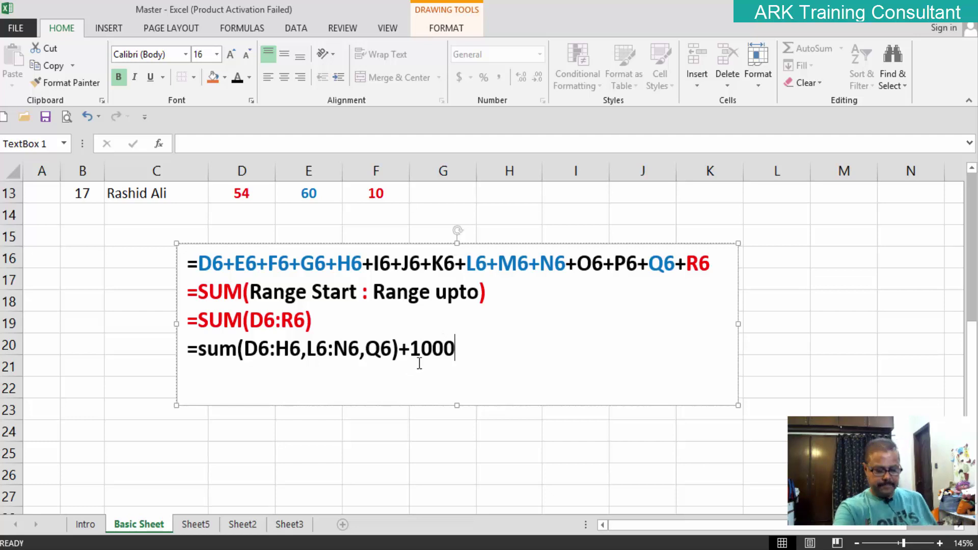
pyautogui.press('BackSpace')
pyautogui.press('BackSpace')
pyautogui.press('BackSpace')
pyautogui.press('BackSpace')
pyautogui.press('BackSpace')
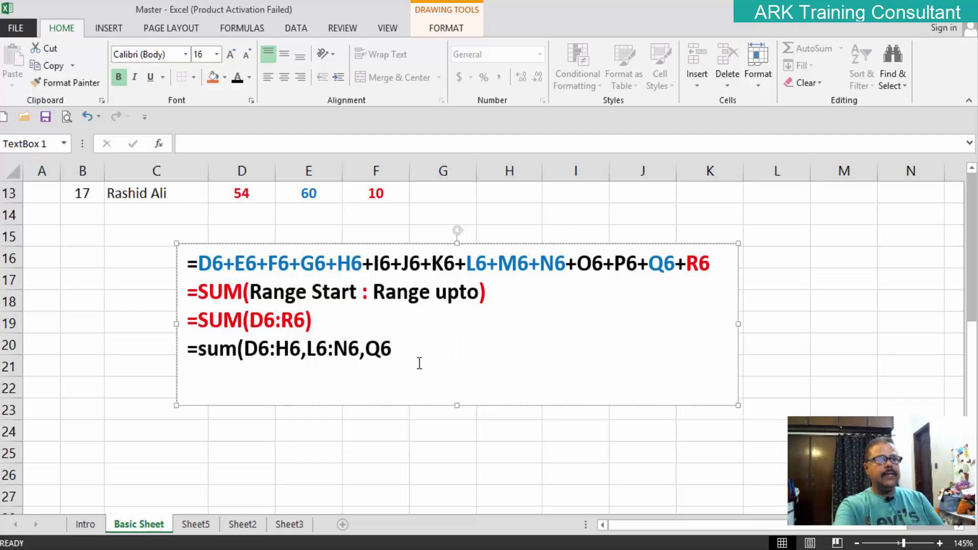
pyautogui.write(')')
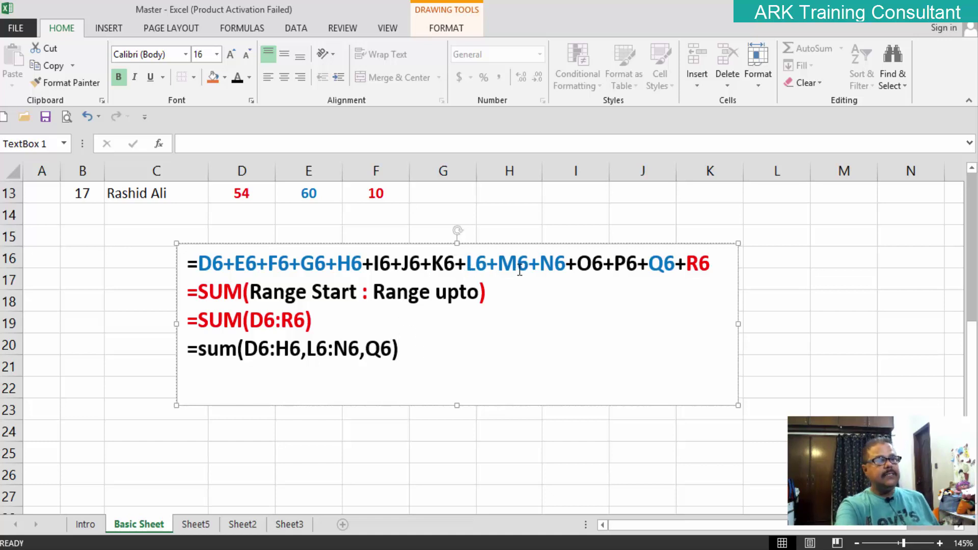
# Scroll back to the top of the sheet and select the Total cell G6
pyautogui.scroll(2, 517, 274)
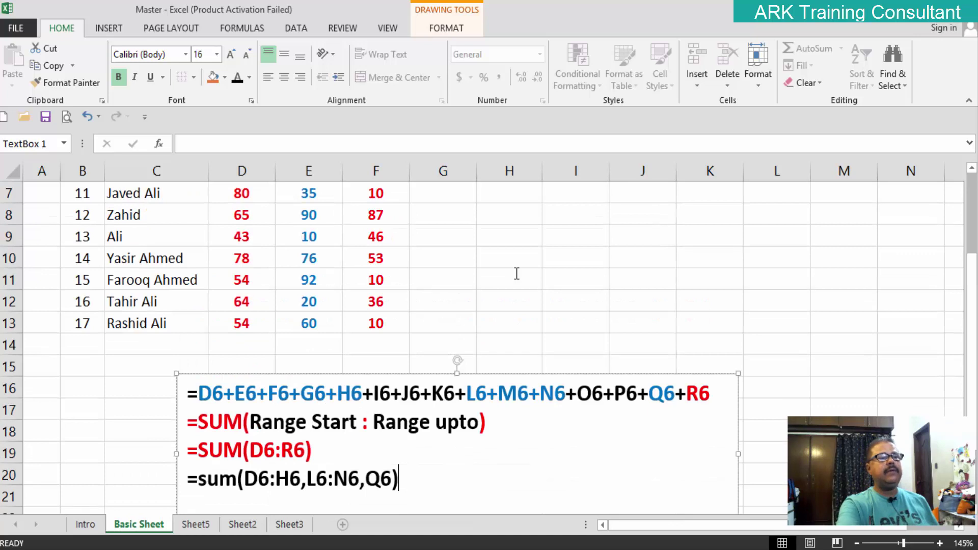
pyautogui.scroll(2, 509, 273)
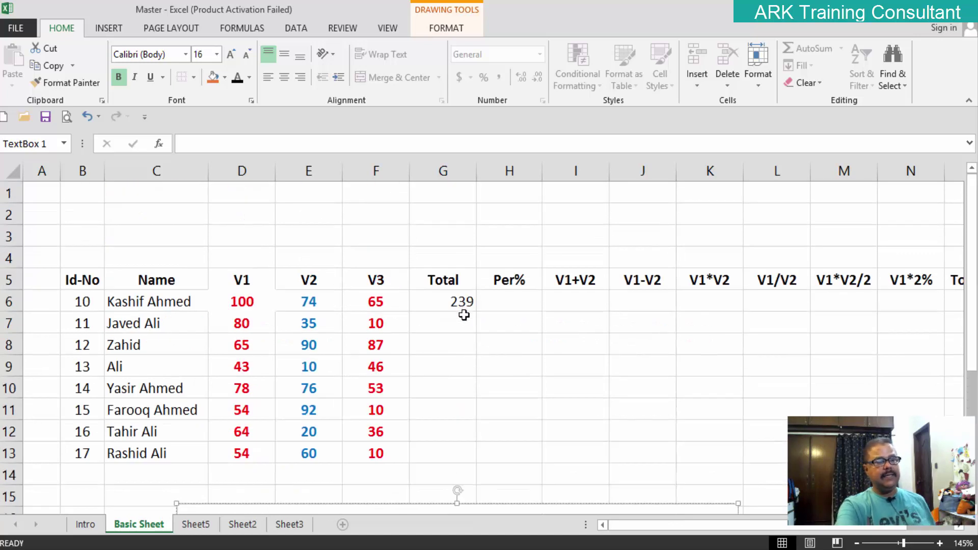
pyautogui.scroll(-2, 464, 315)
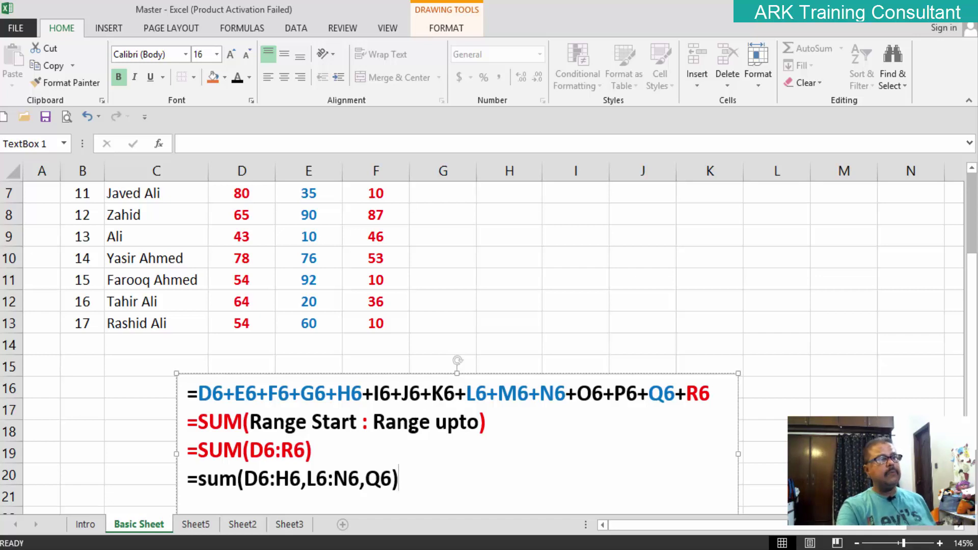
pyautogui.scroll(2, 415, 420)
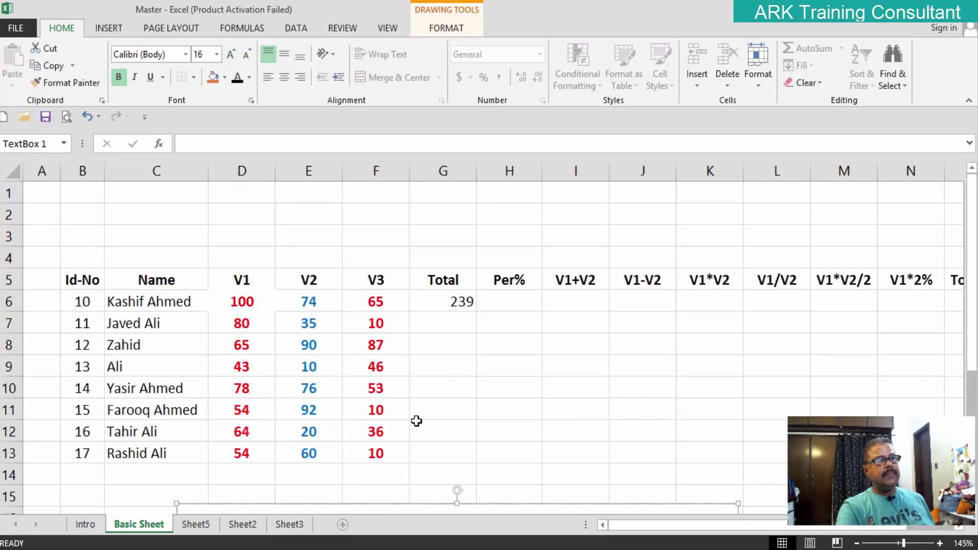
pyautogui.click(461, 301)
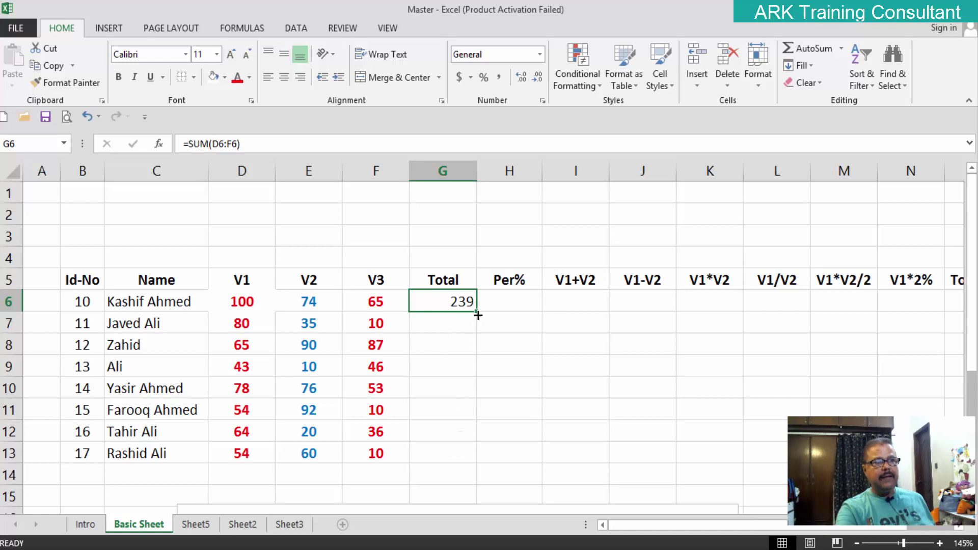
# Copy G6's =SUM(D6:F6) total down to G13, giving row sums 239 through 124
pyautogui.press('F2')
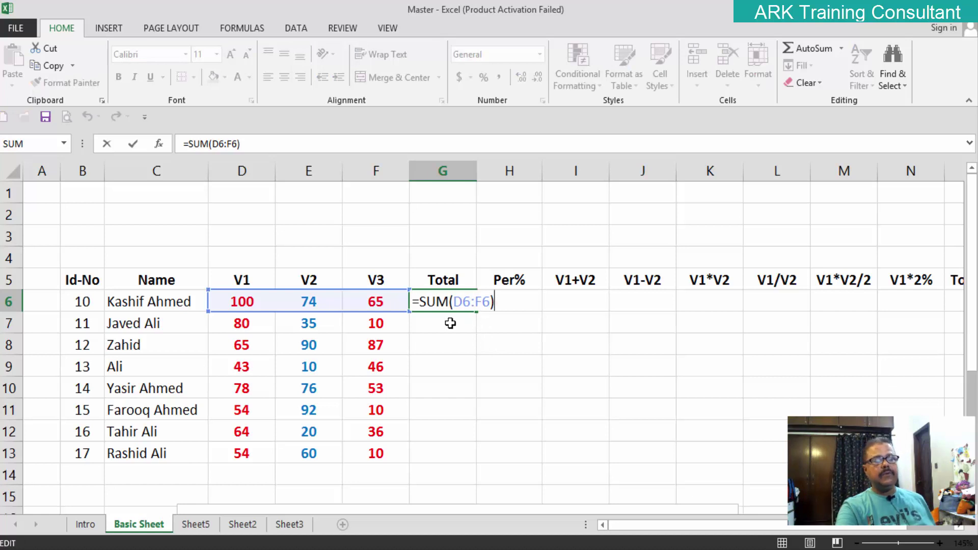
pyautogui.click(511, 340)
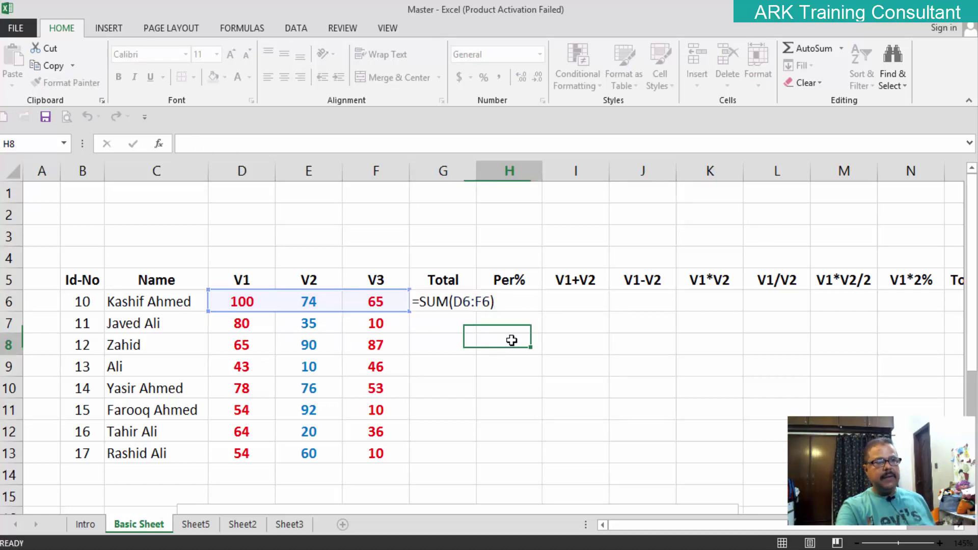
pyautogui.click(465, 303)
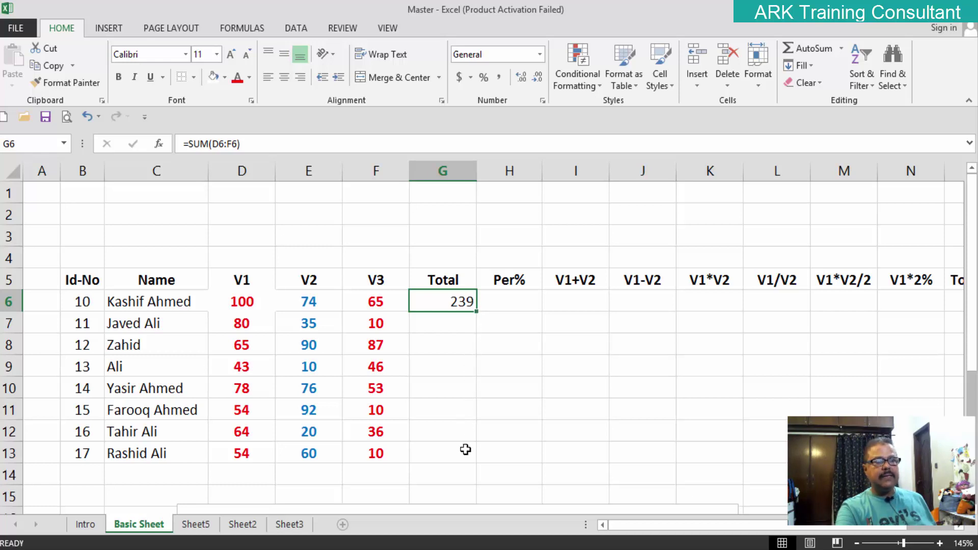
pyautogui.moveTo(476, 311); pyautogui.dragTo(473, 374)
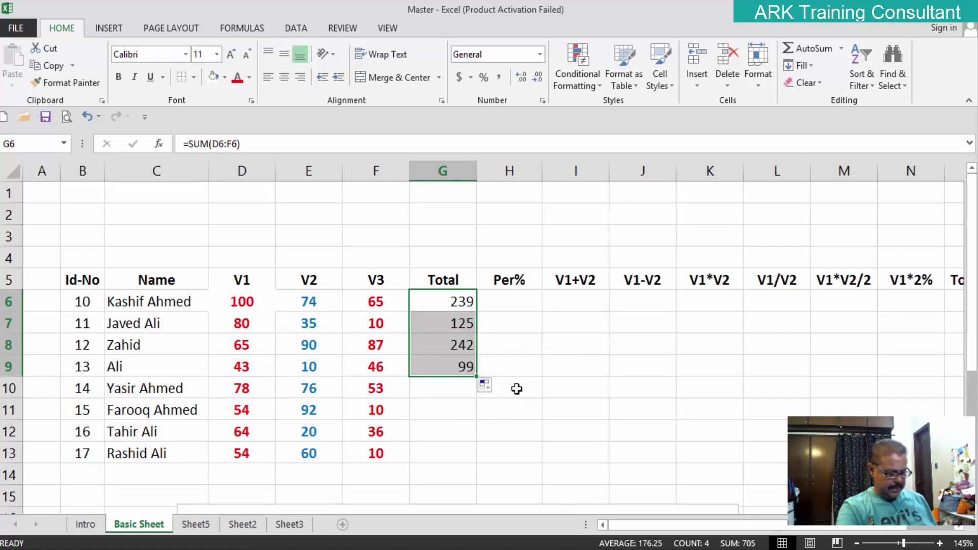
pyautogui.hotkey('ctrl', 'z')
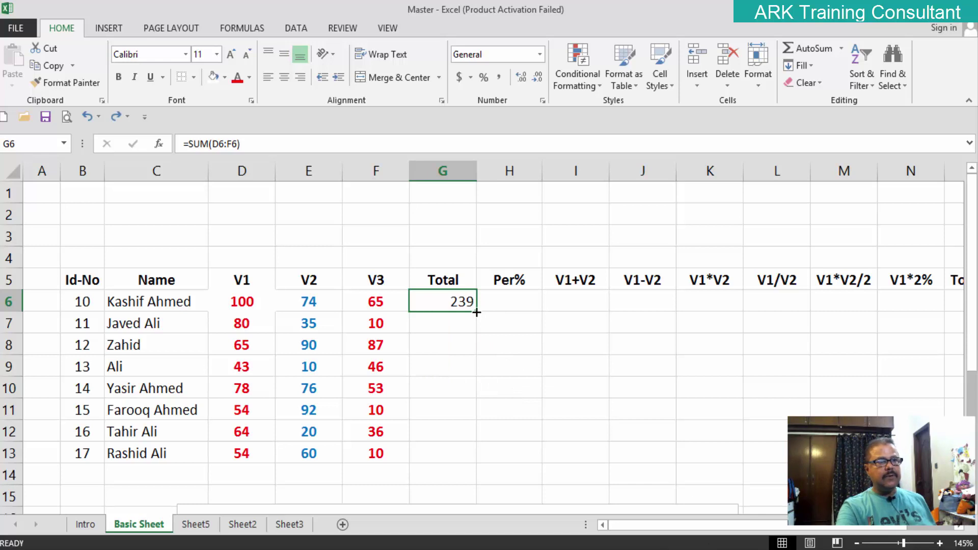
pyautogui.moveTo(477, 311); pyautogui.dragTo(479, 464)
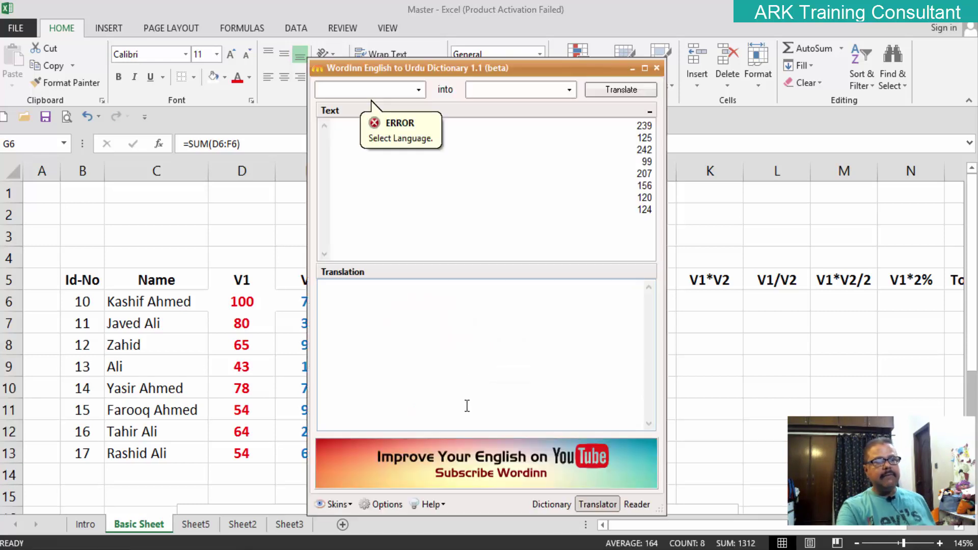
pyautogui.click(656, 68)
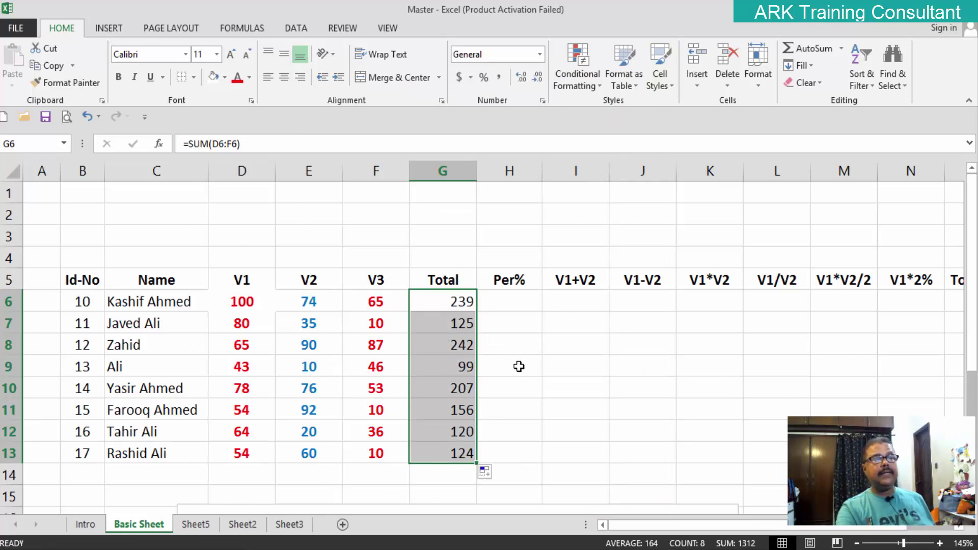
# Change row 9's V2 value in E9 to 34 so its Total becomes 123
pyautogui.click(308, 370)
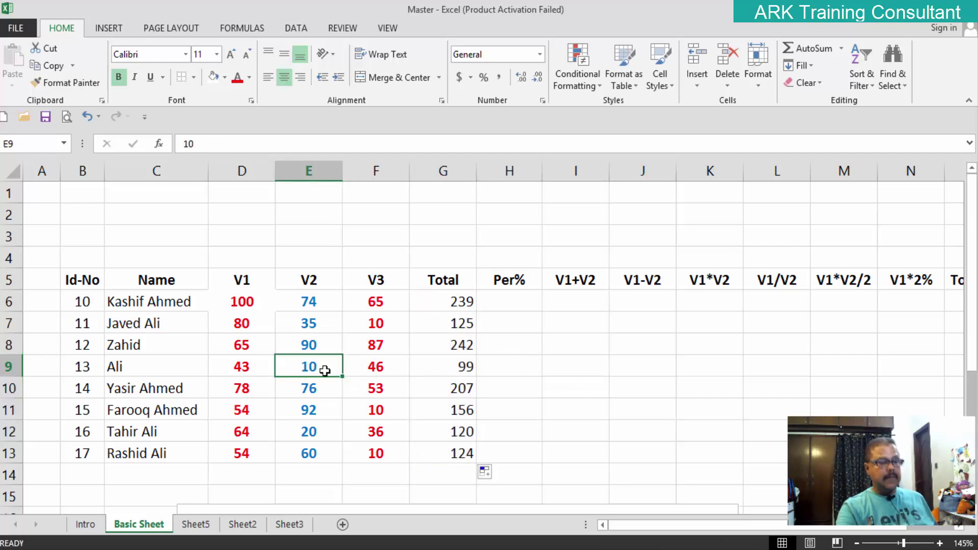
pyautogui.write('34')
pyautogui.click(552, 396)
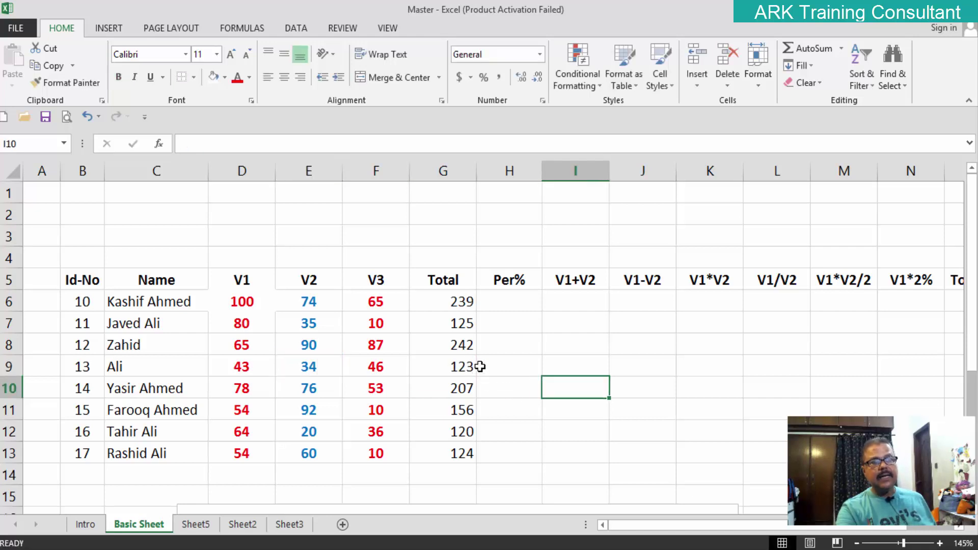
pyautogui.click(533, 303)
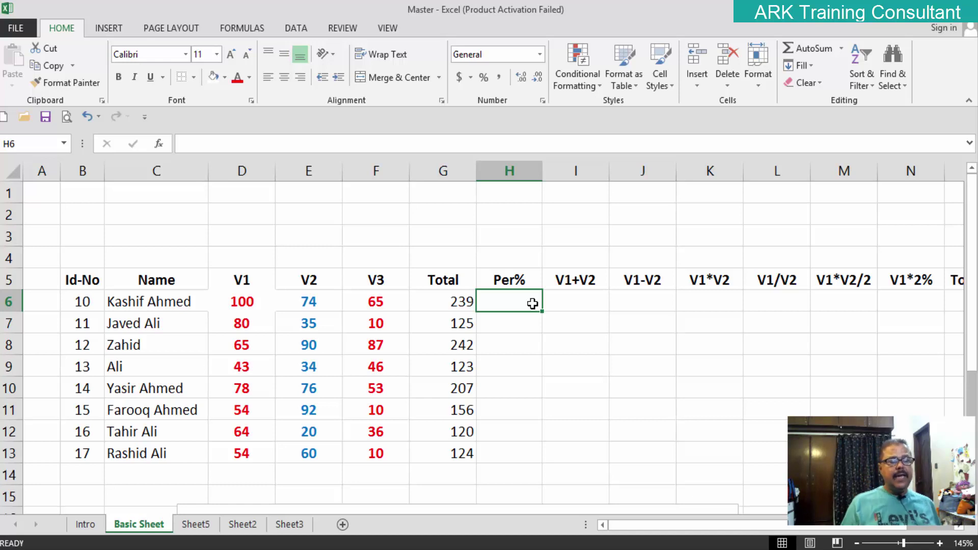
# Enter =G6*100/300 in H6, giving the first Per% of 79.6667
pyautogui.write('=')
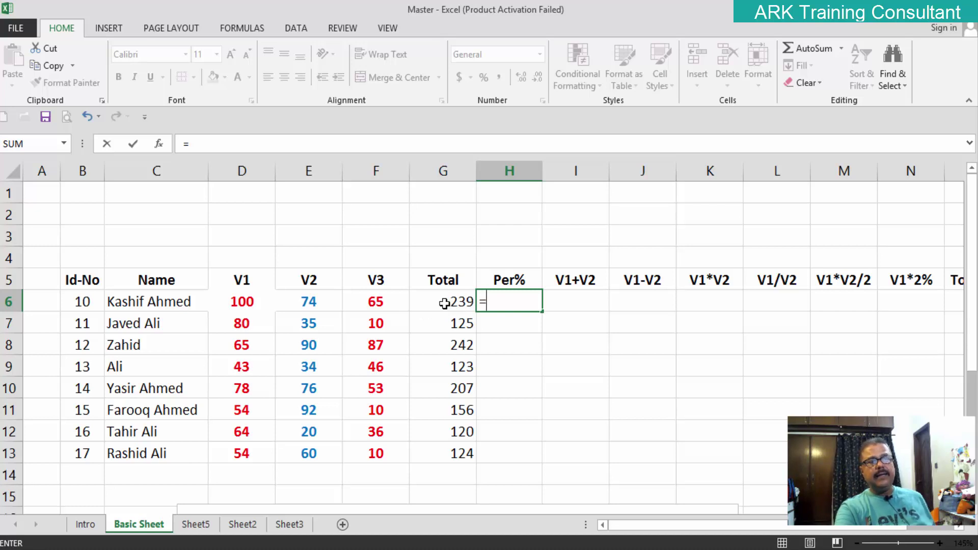
pyautogui.click(444, 303)
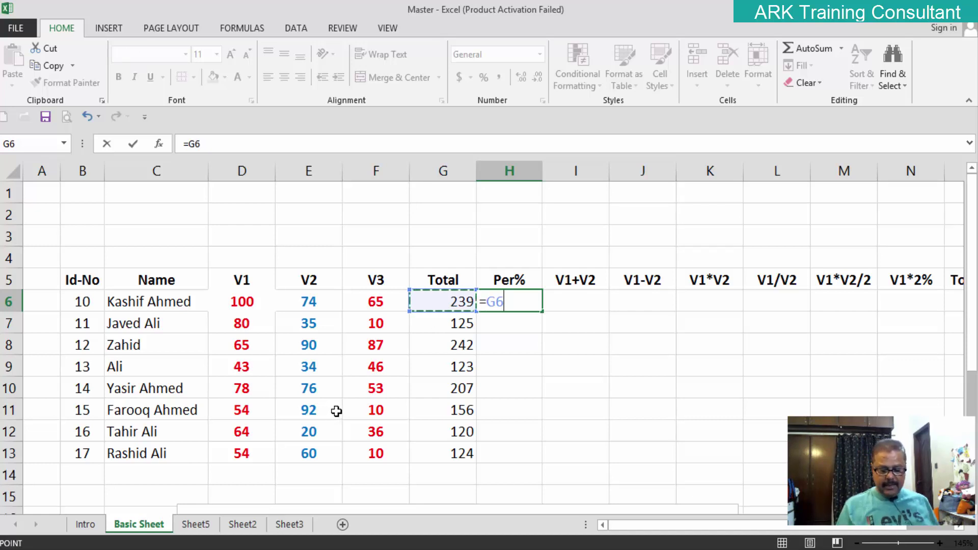
pyautogui.write('*100')
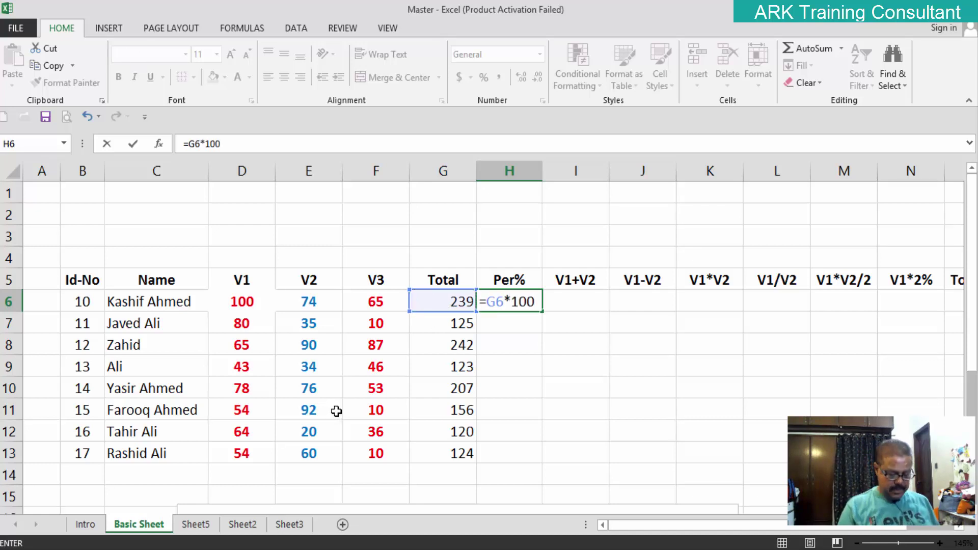
pyautogui.write('/300')
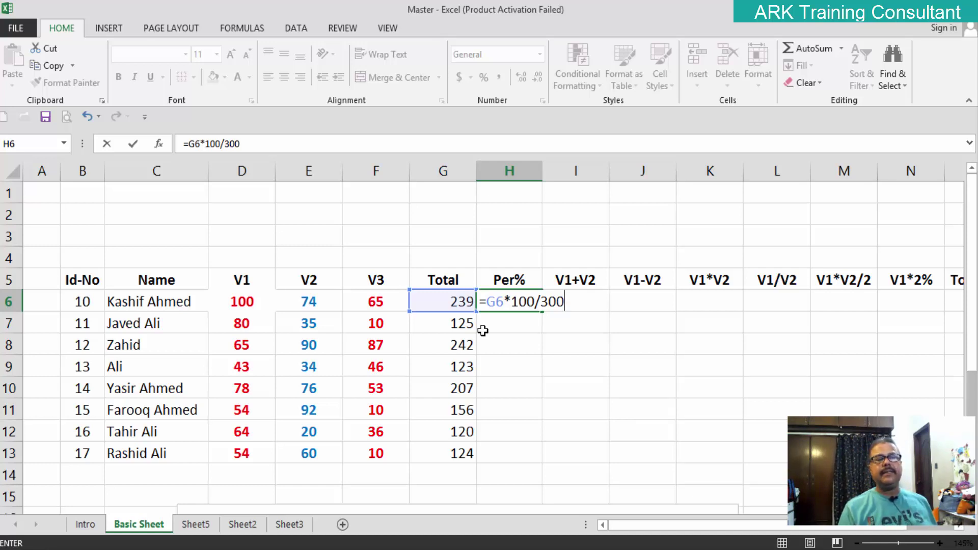
pyautogui.press('Return')
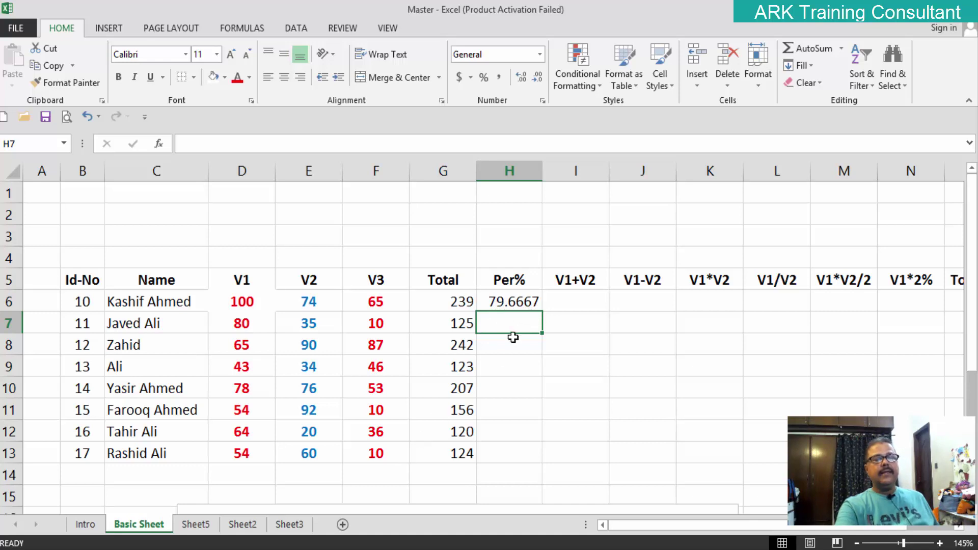
# Format H6's percentage to two decimal places, showing 79.67
pyautogui.click(524, 303)
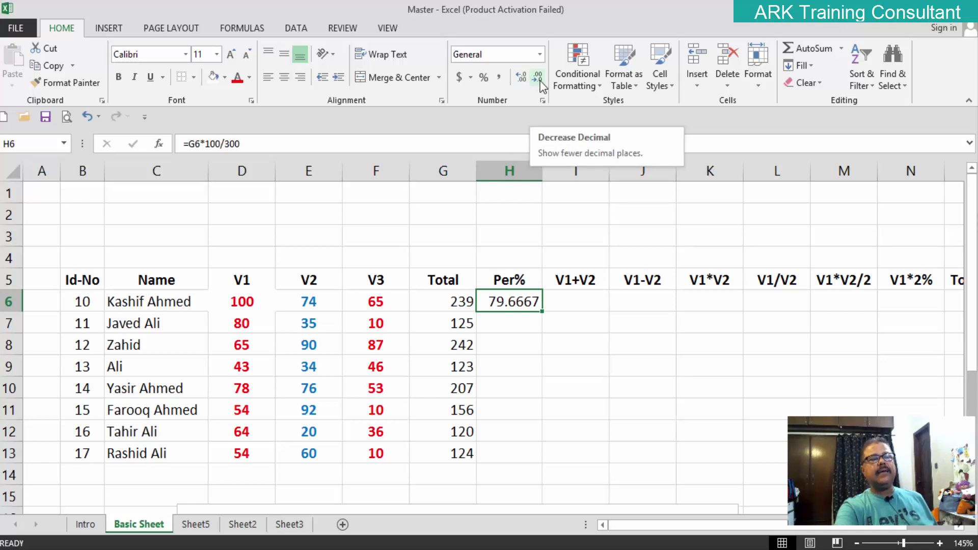
pyautogui.click(539, 79)
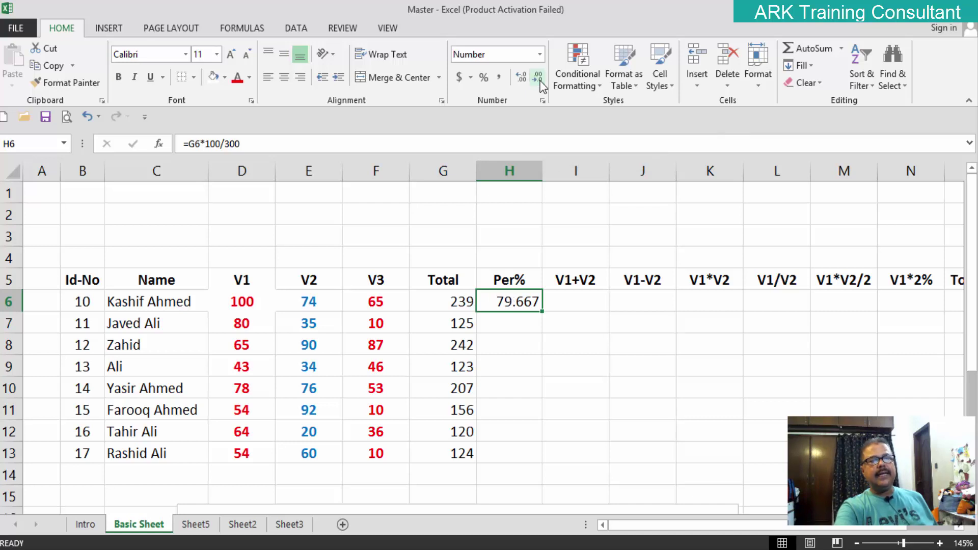
pyautogui.click(539, 79)
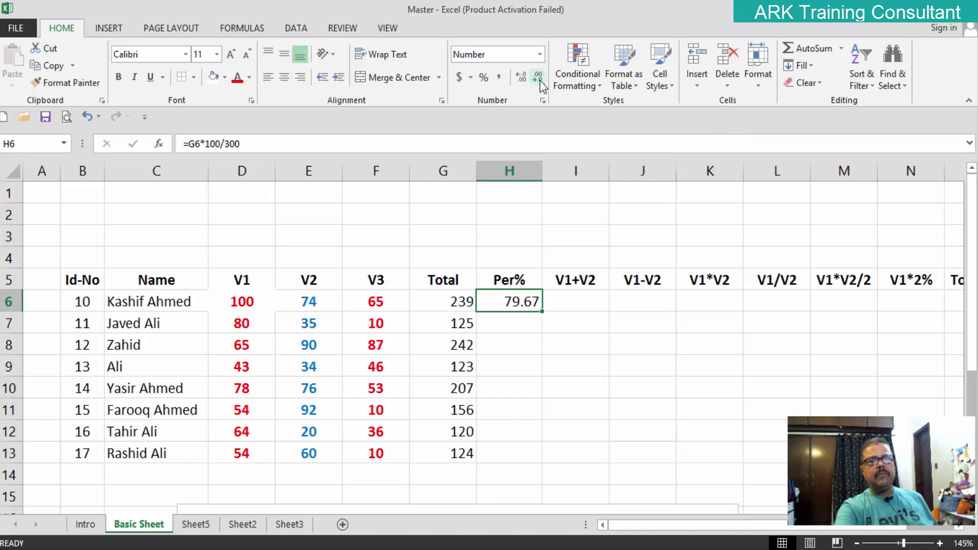
pyautogui.click(539, 79)
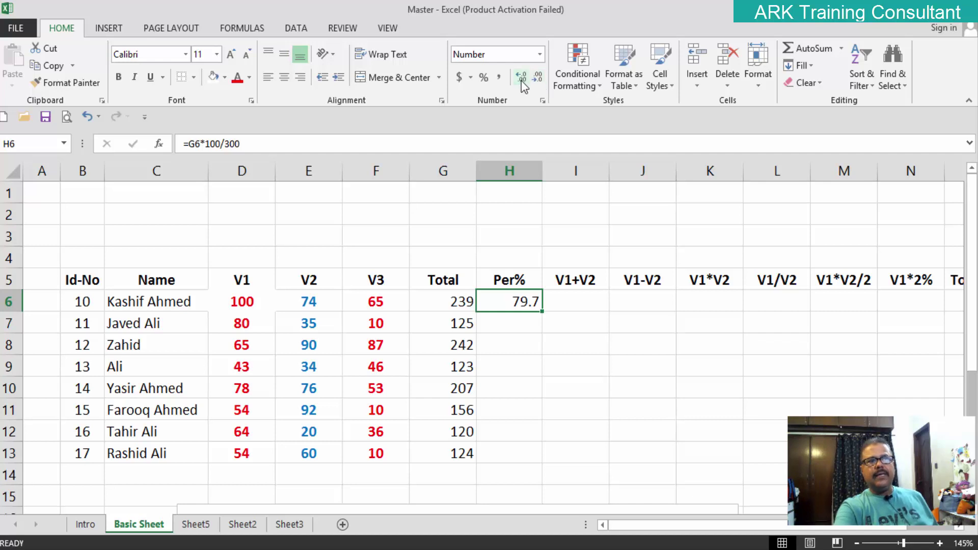
pyautogui.click(521, 79)
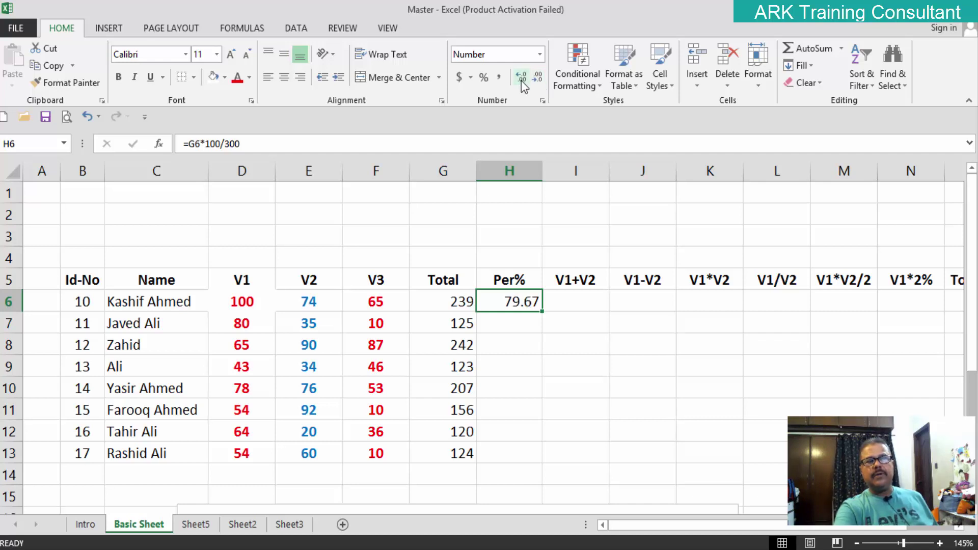
# Fill the Per% formula from H6 down to H13 (79.67 through 41.33)
pyautogui.doubleClick(542, 311)
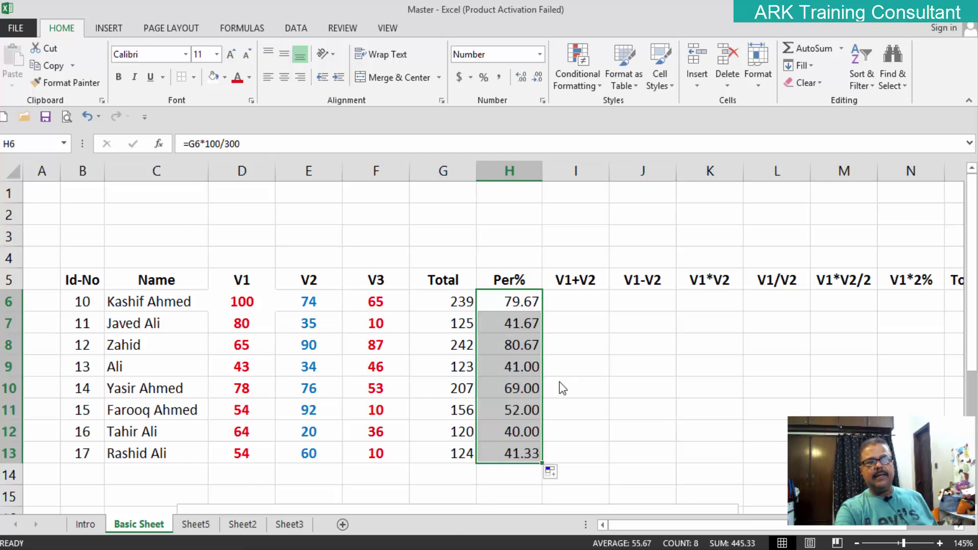
pyautogui.hotkey('ctrl', 'c')
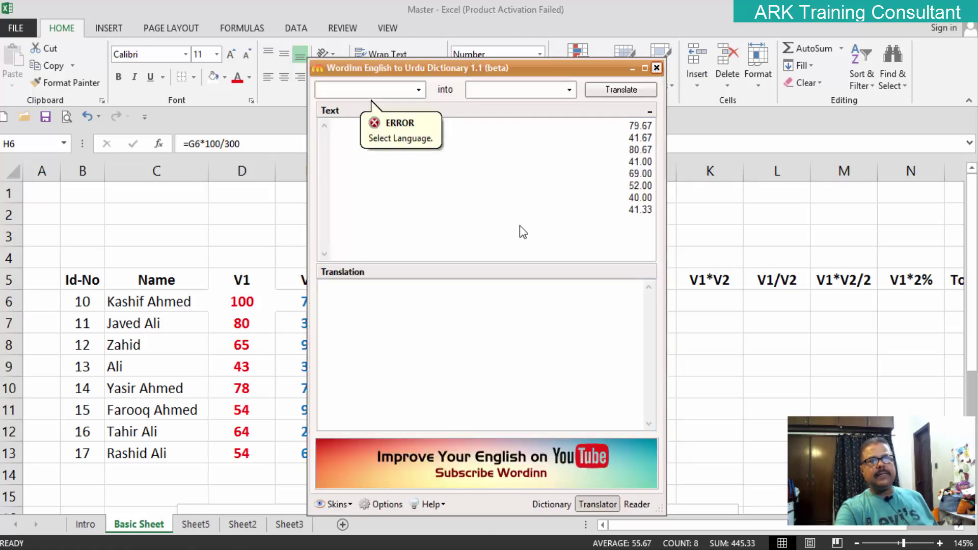
pyautogui.click(658, 69)
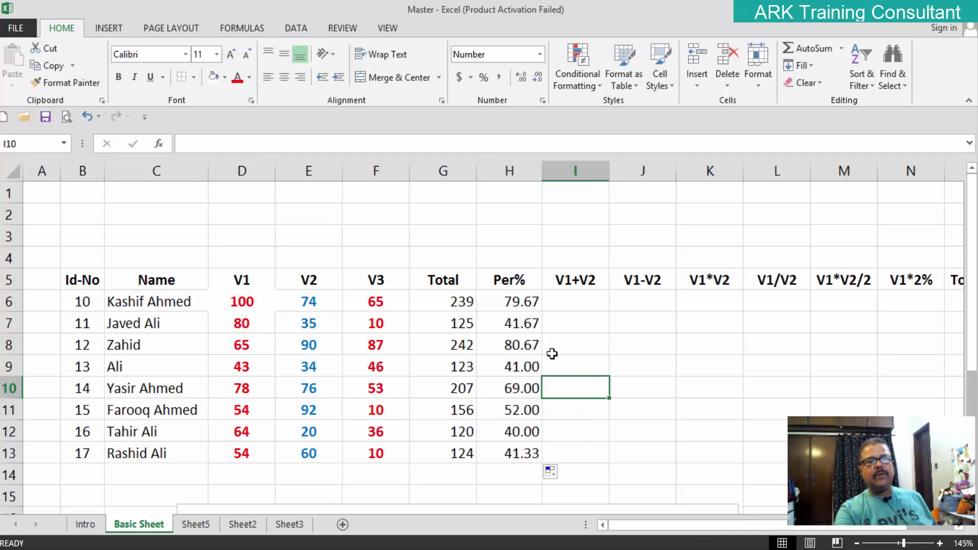
pyautogui.click(574, 393)
pyautogui.click(531, 302)
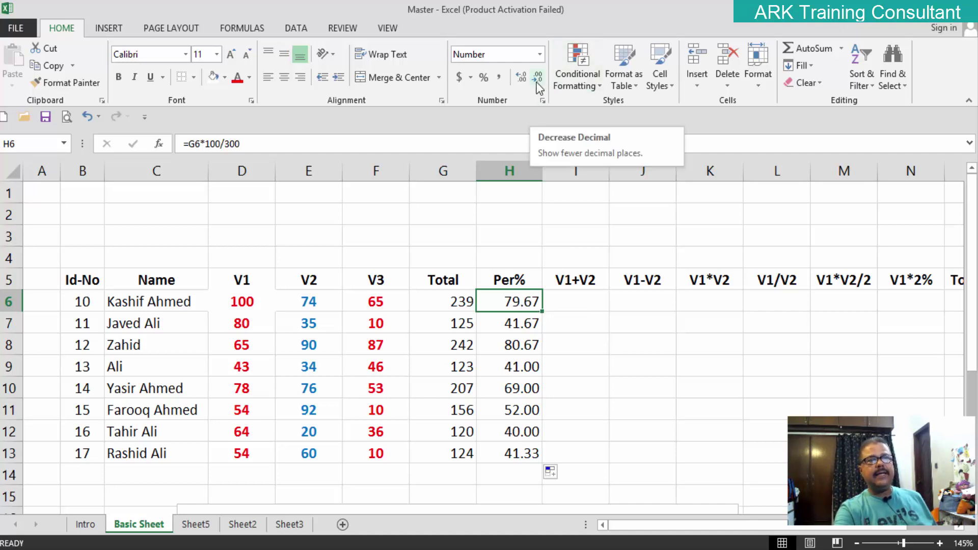
pyautogui.moveTo(504, 301); pyautogui.dragTo(502, 453)
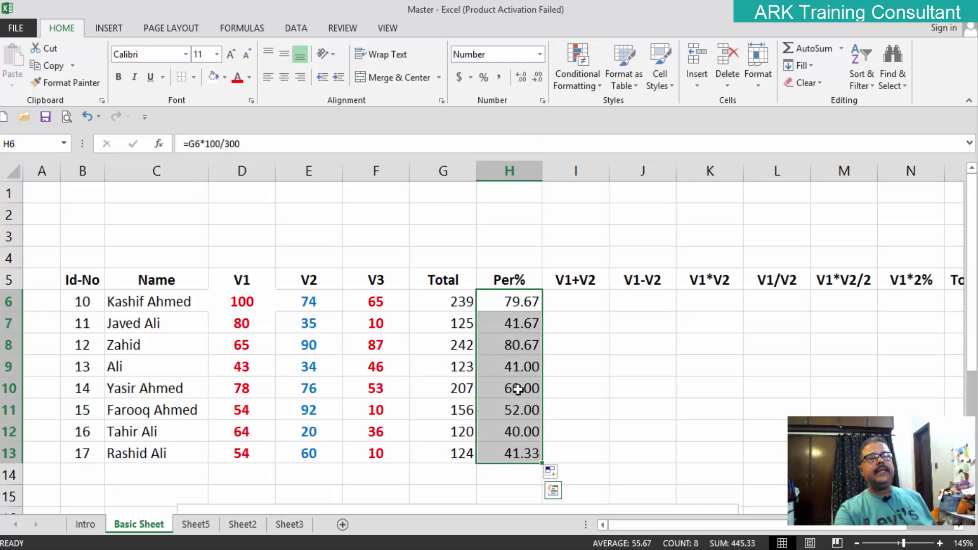
pyautogui.click(525, 81)
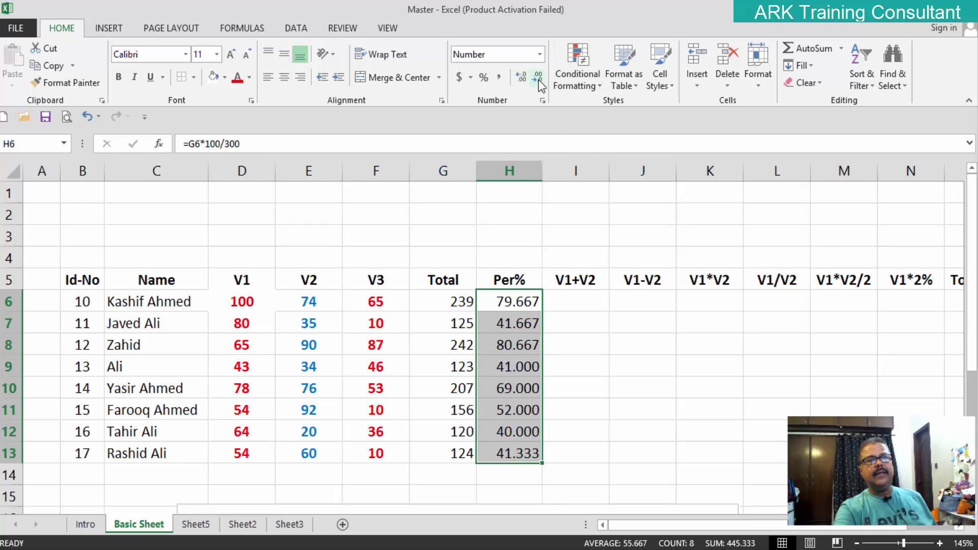
pyautogui.click(539, 79)
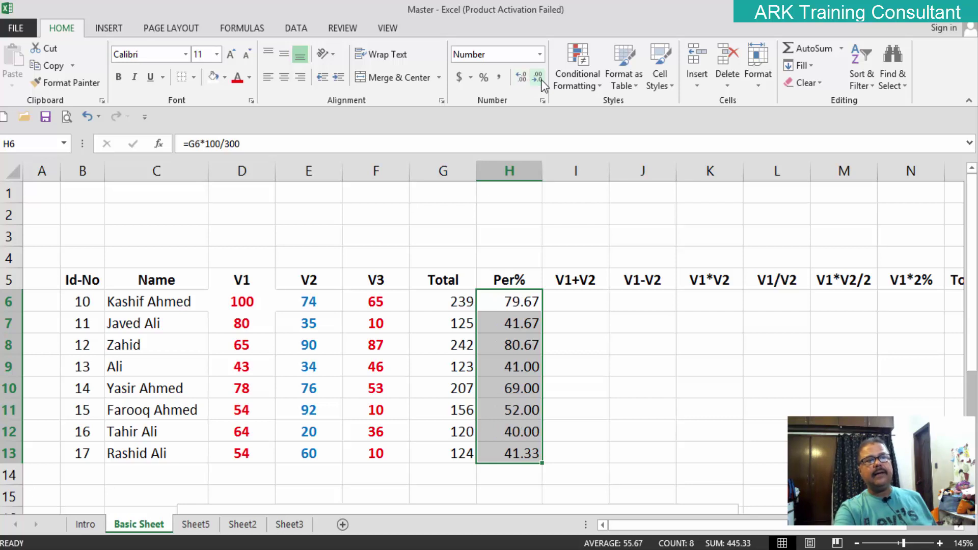
pyautogui.click(564, 380)
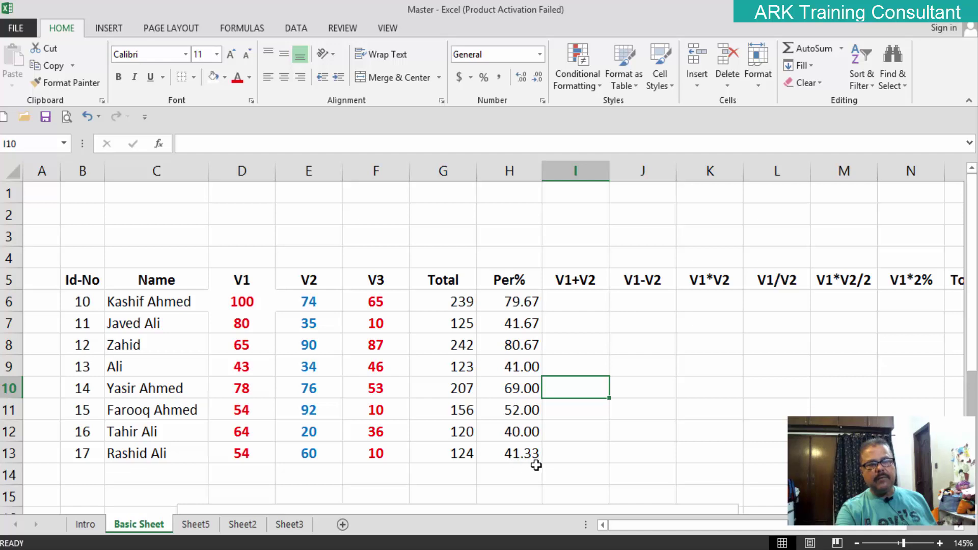
# Change row 8's V2 value in E8 to 45
pyautogui.click(309, 347)
pyautogui.write('456')
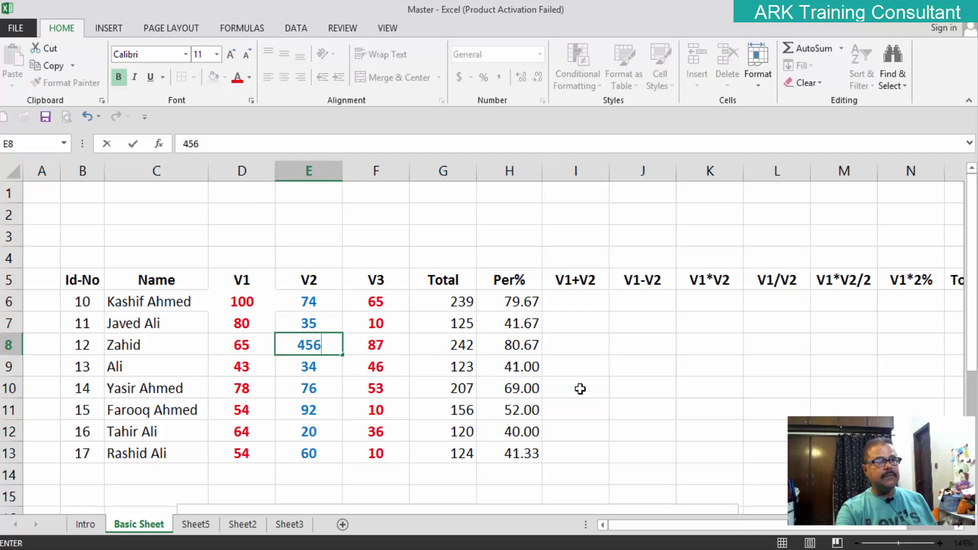
pyautogui.press('BackSpace')
pyautogui.click(601, 398)
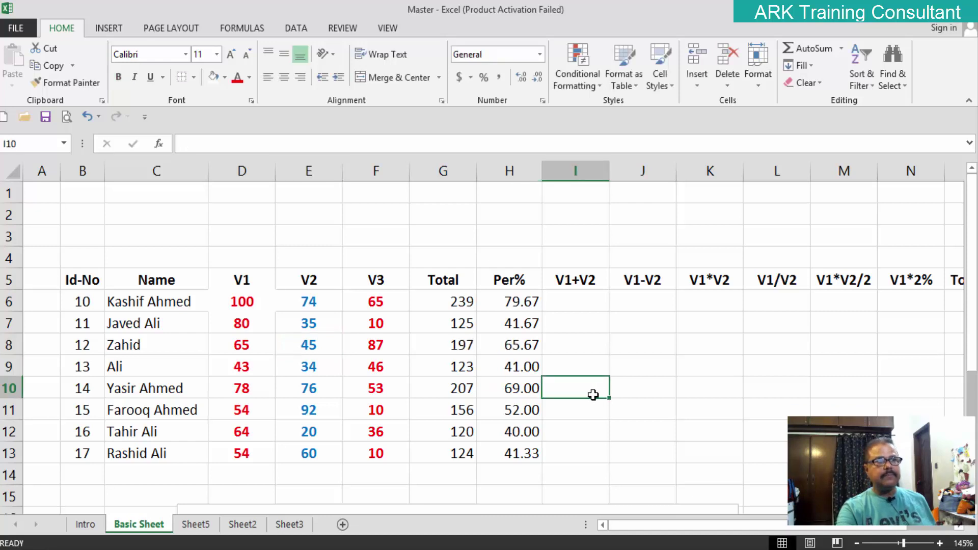
# Set row 8's V3 value in F8 to 38, undoing a trial value of 39
pyautogui.click(370, 349)
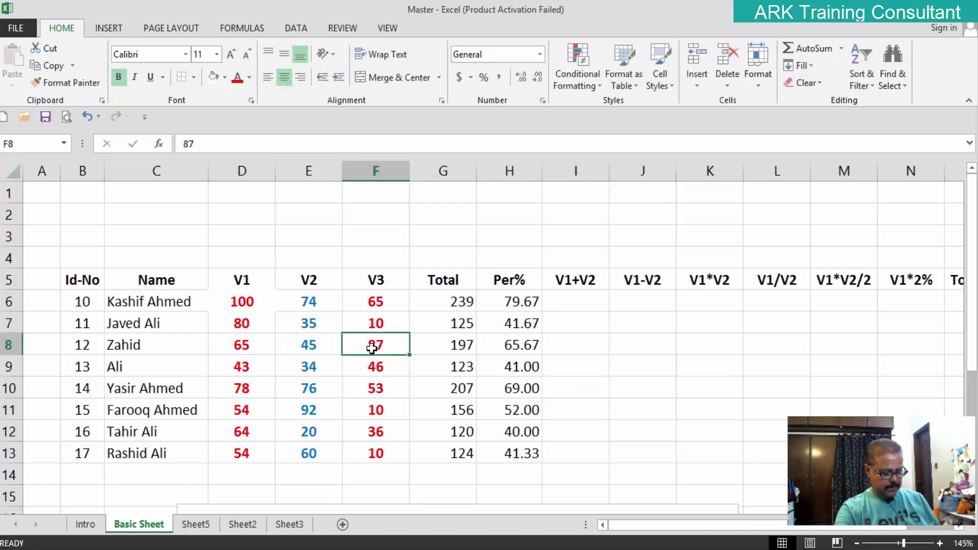
pyautogui.write('37')
pyautogui.click(585, 389)
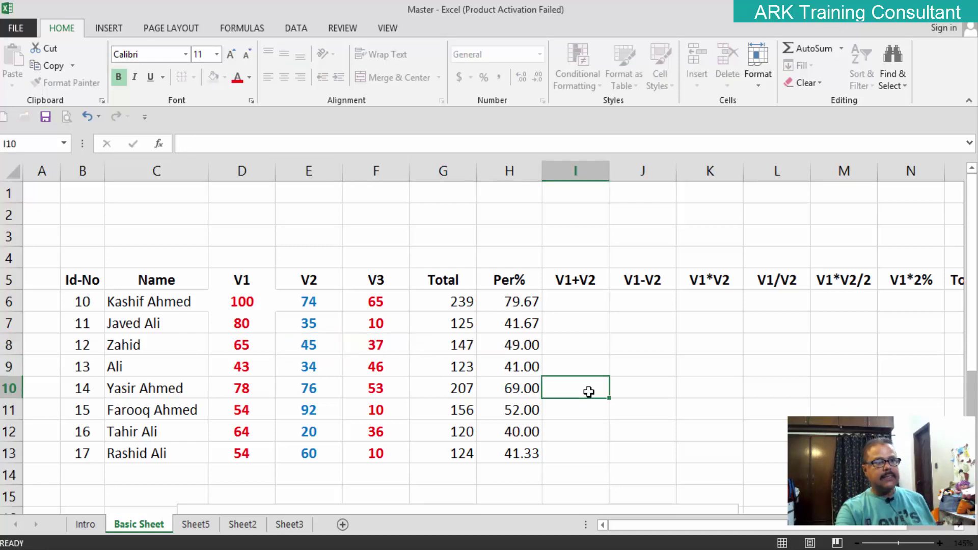
pyautogui.click(389, 347)
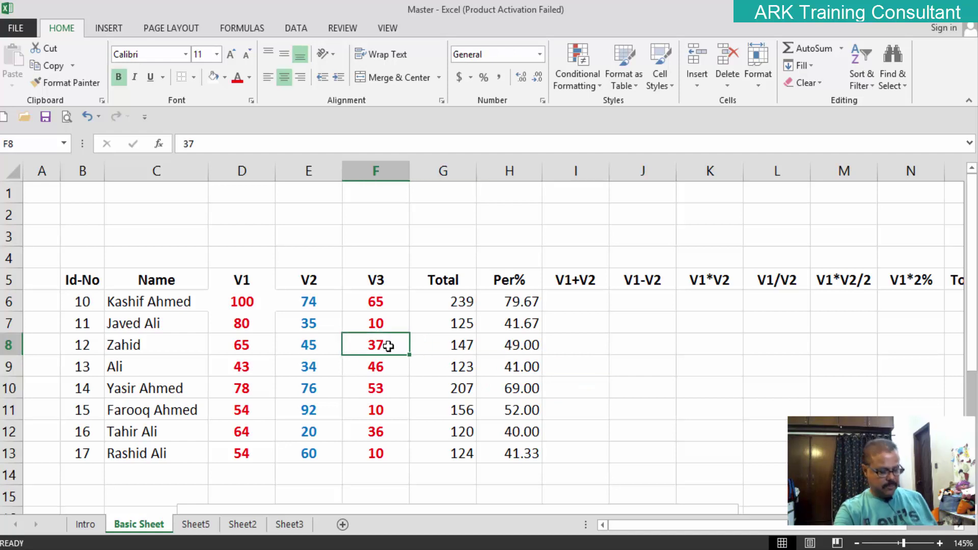
pyautogui.write('3')
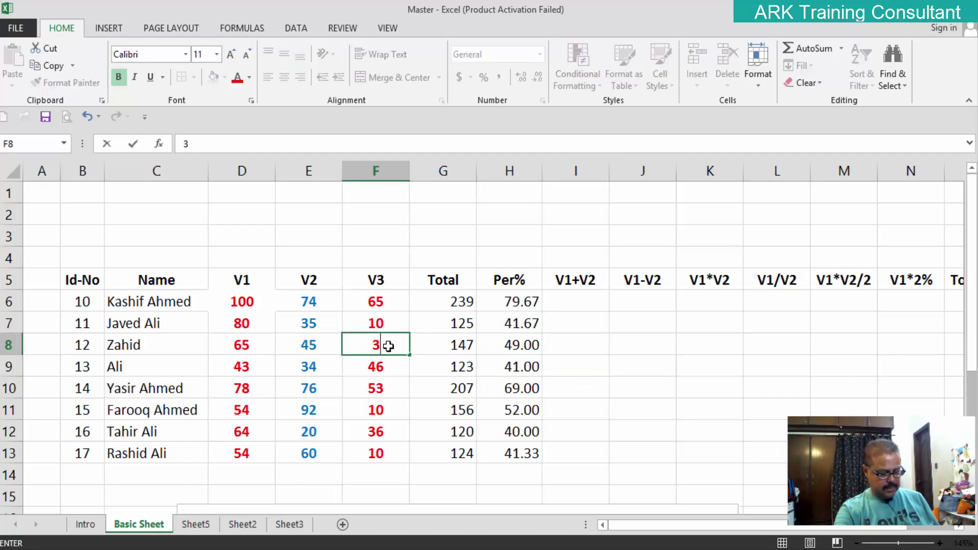
pyautogui.write('8')
pyautogui.click(610, 397)
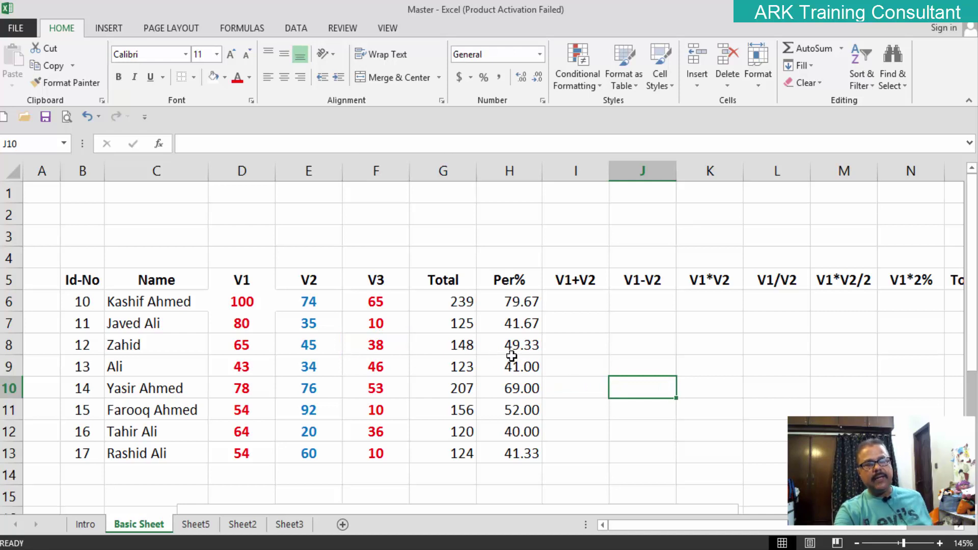
pyautogui.click(364, 347)
pyautogui.write('3')
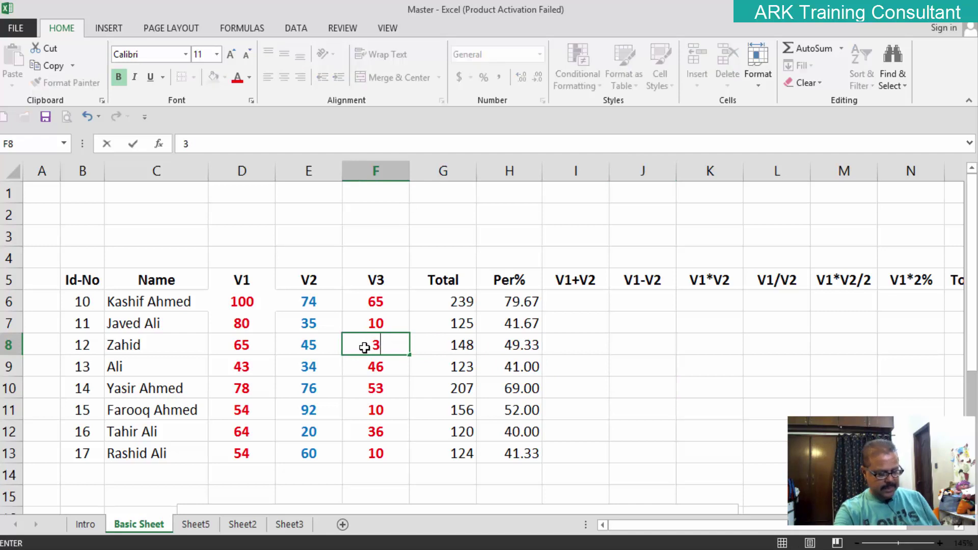
pyautogui.write('9')
pyautogui.click(586, 383)
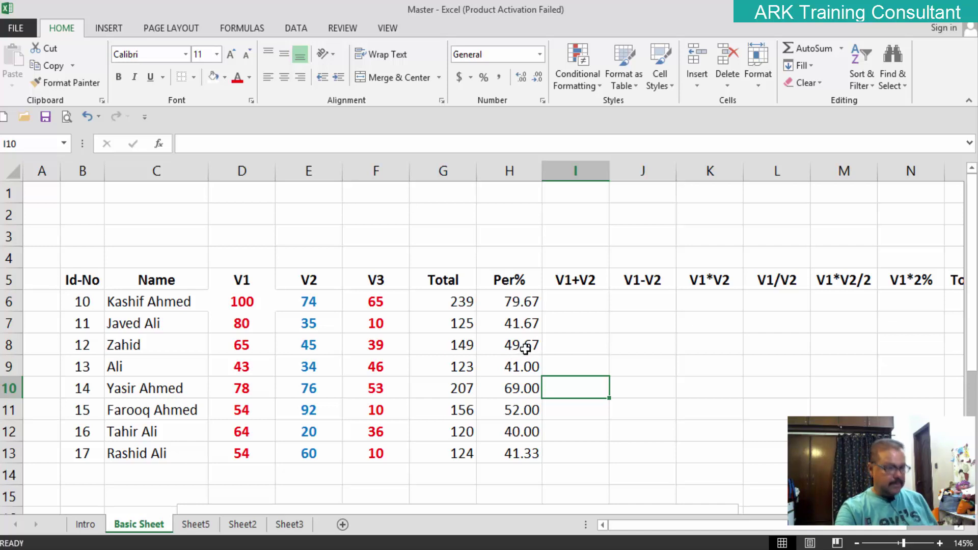
pyautogui.hotkey('ctrl', 'z')
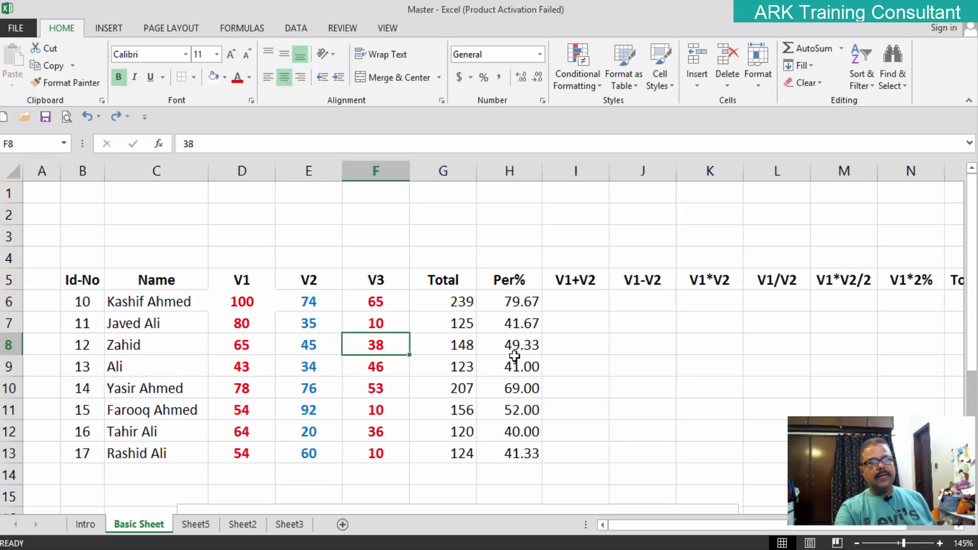
# Round H6 down to a whole number, then undo back to two decimals
pyautogui.click(580, 365)
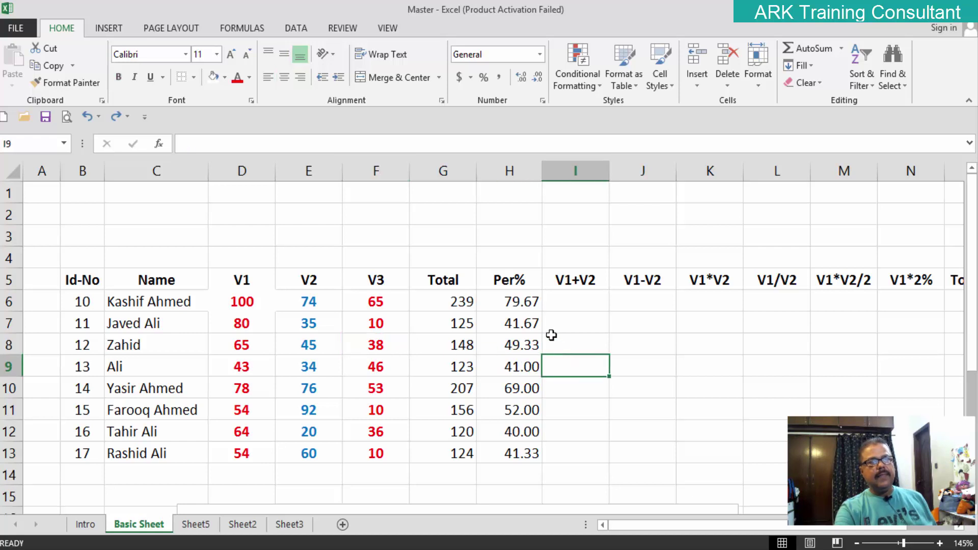
pyautogui.click(525, 303)
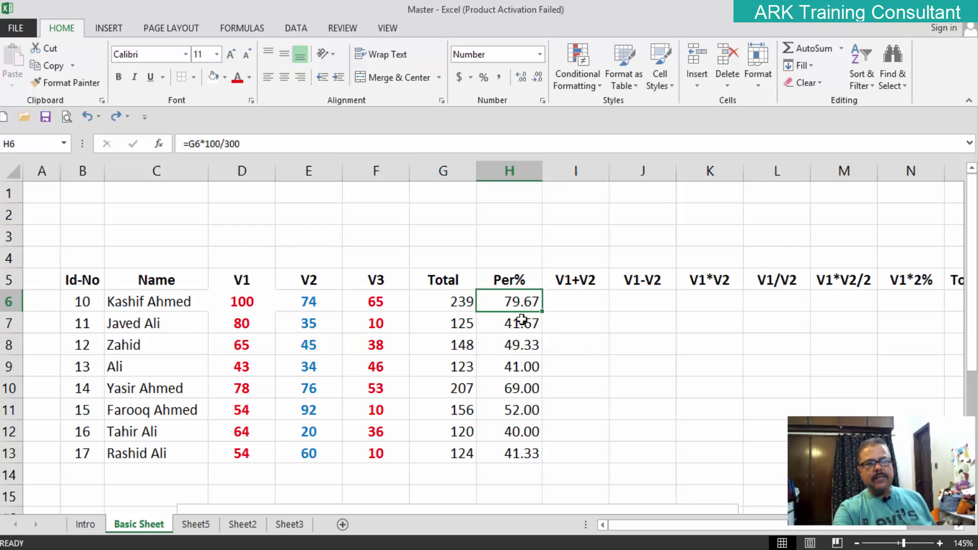
pyautogui.click(537, 78)
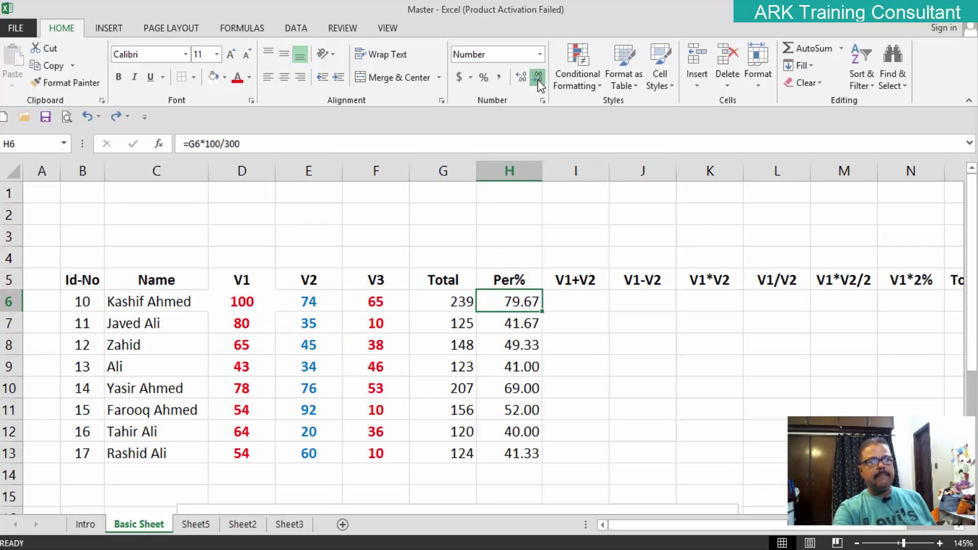
pyautogui.click(537, 79)
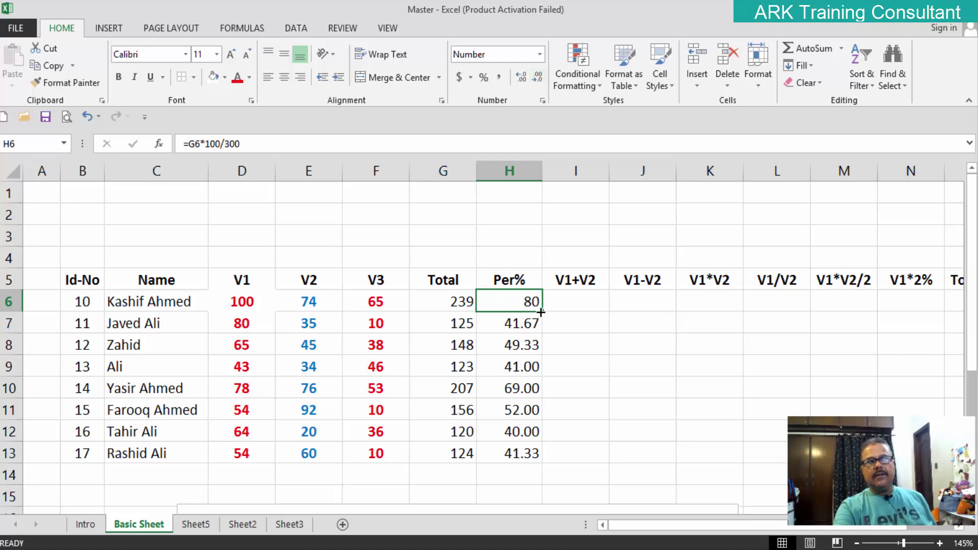
pyautogui.hotkey('ctrl', 'z')
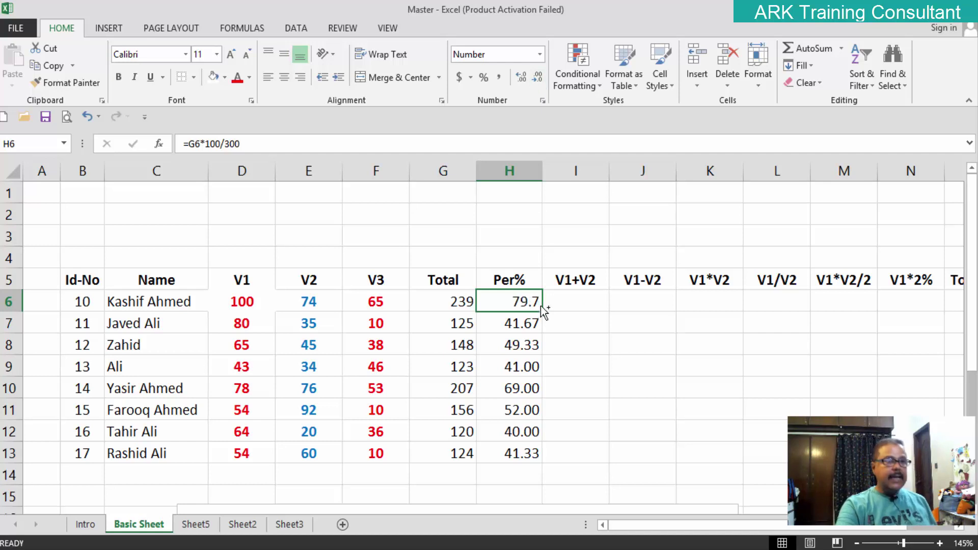
pyautogui.hotkey('ctrl', 'z')
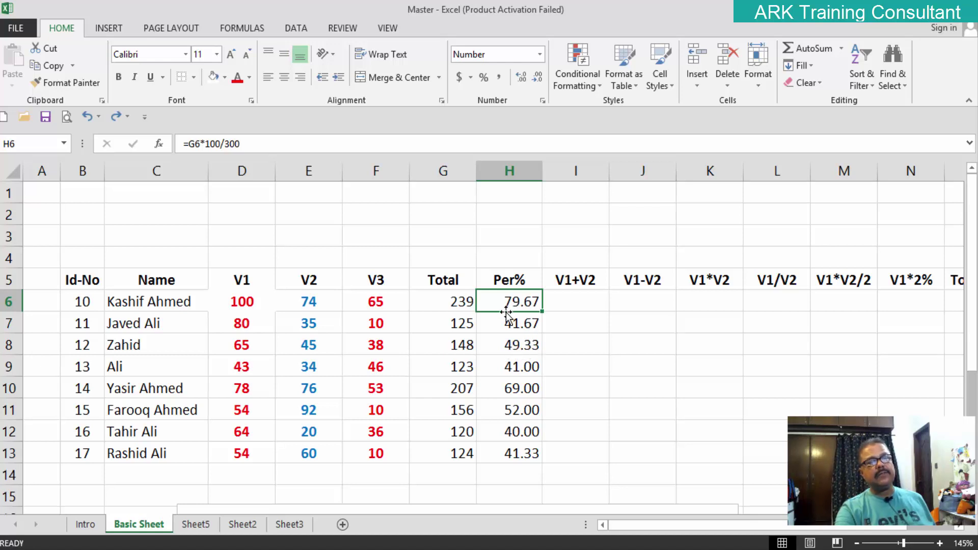
# Round H8 to a whole number and restore two decimals, twice over
pyautogui.click(523, 344)
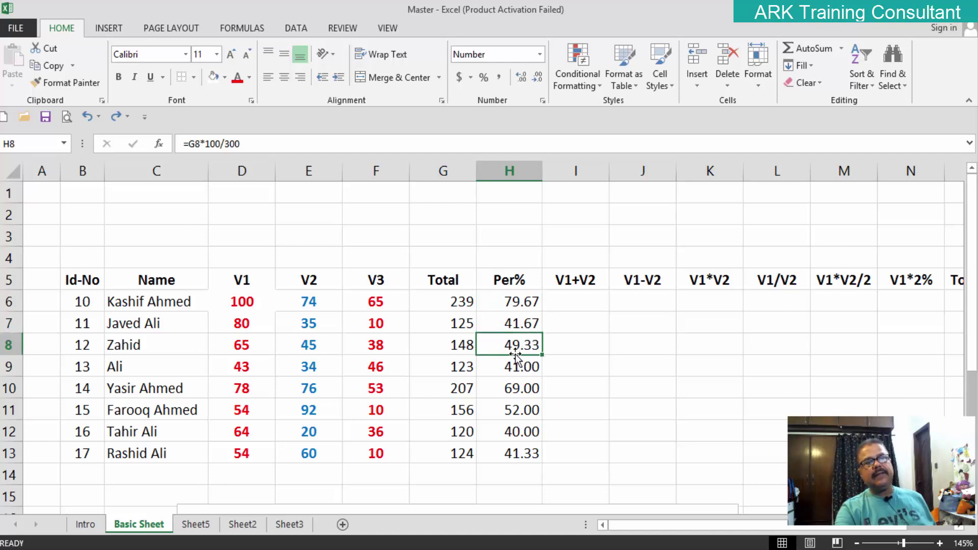
pyautogui.click(536, 80)
pyautogui.click(536, 80)
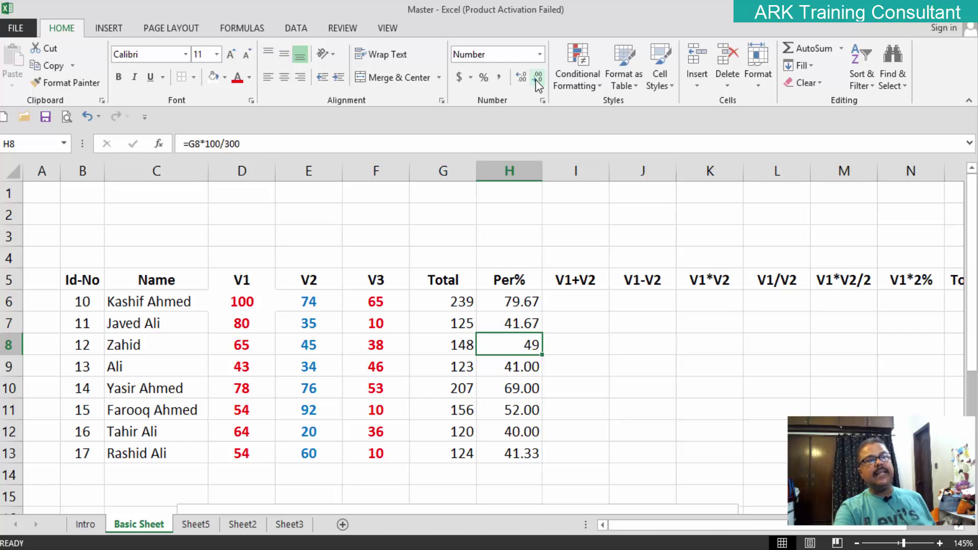
pyautogui.click(521, 78)
pyautogui.click(520, 78)
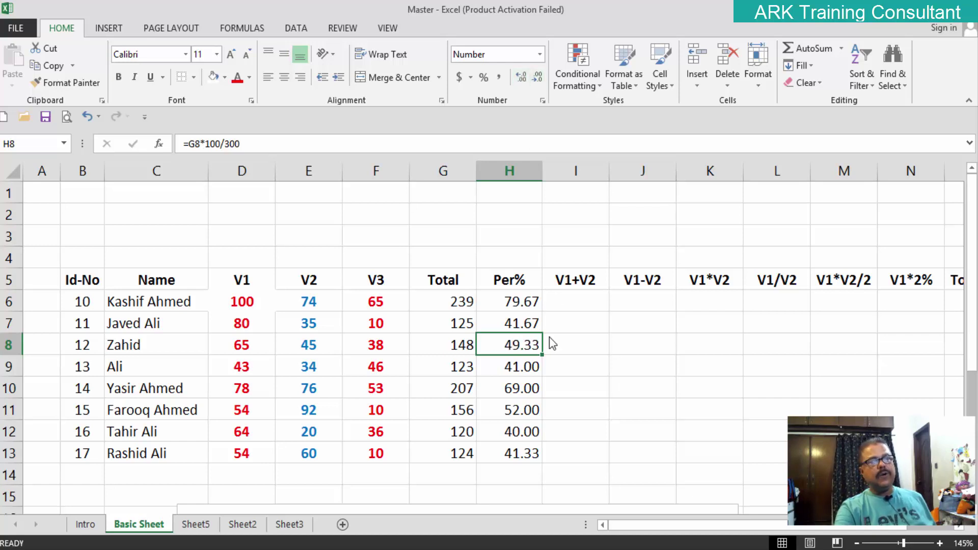
pyautogui.click(657, 68)
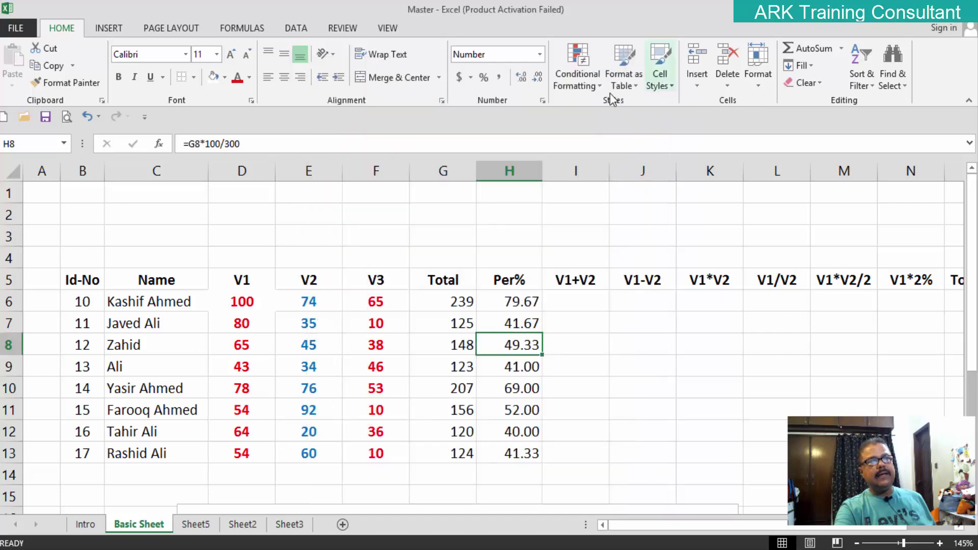
pyautogui.click(538, 77)
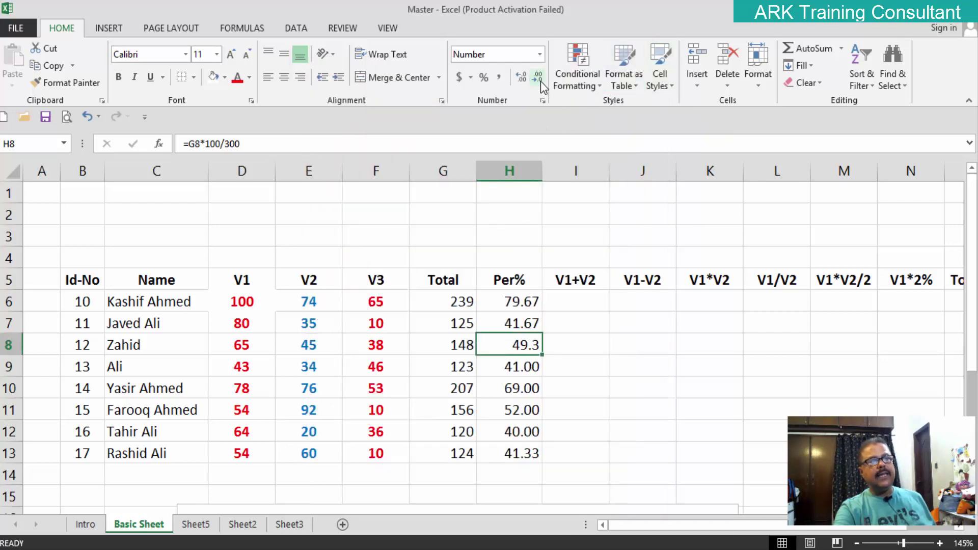
pyautogui.click(538, 78)
pyautogui.click(520, 78)
pyautogui.click(520, 78)
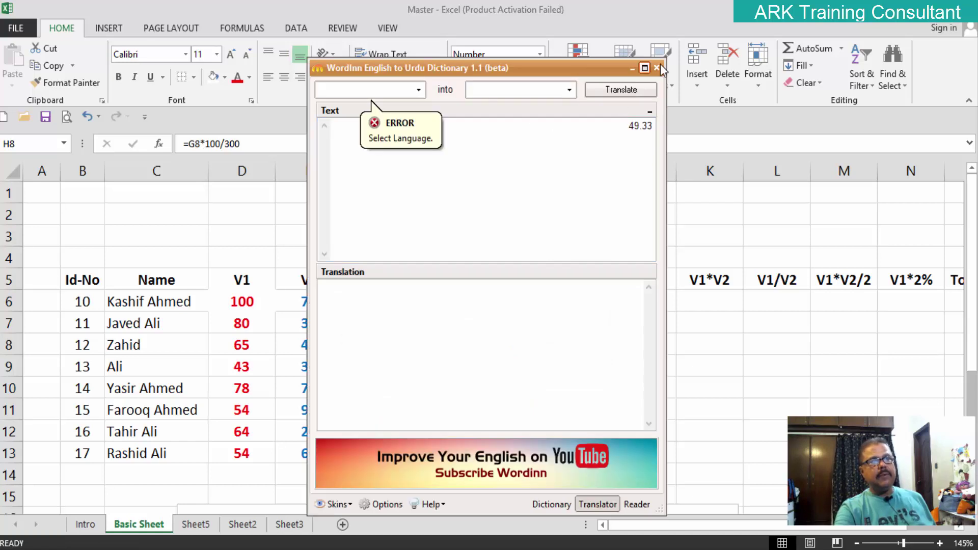
# Dismiss the WordInn dictionary window and reselect Per% cell H6
pyautogui.click(658, 68)
pyautogui.click(538, 307)
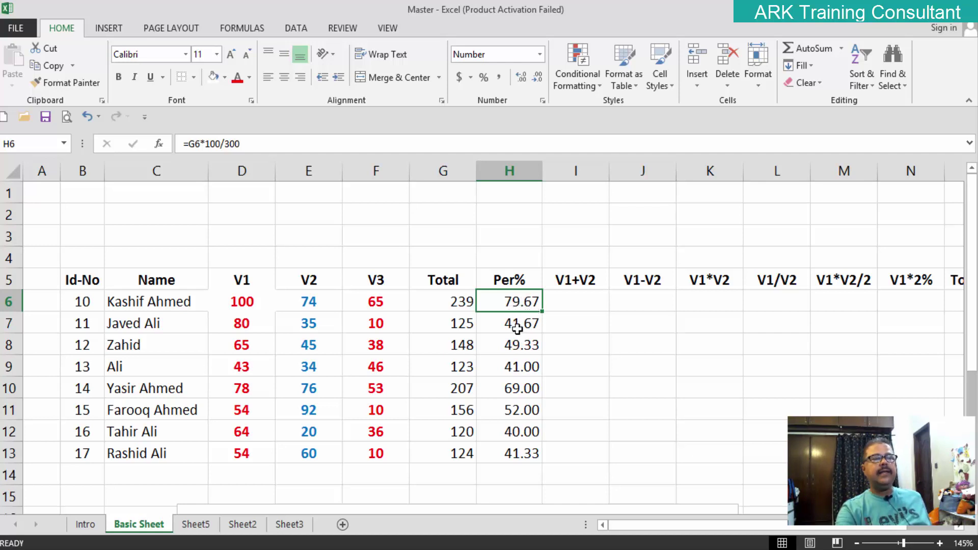
pyautogui.click(536, 80)
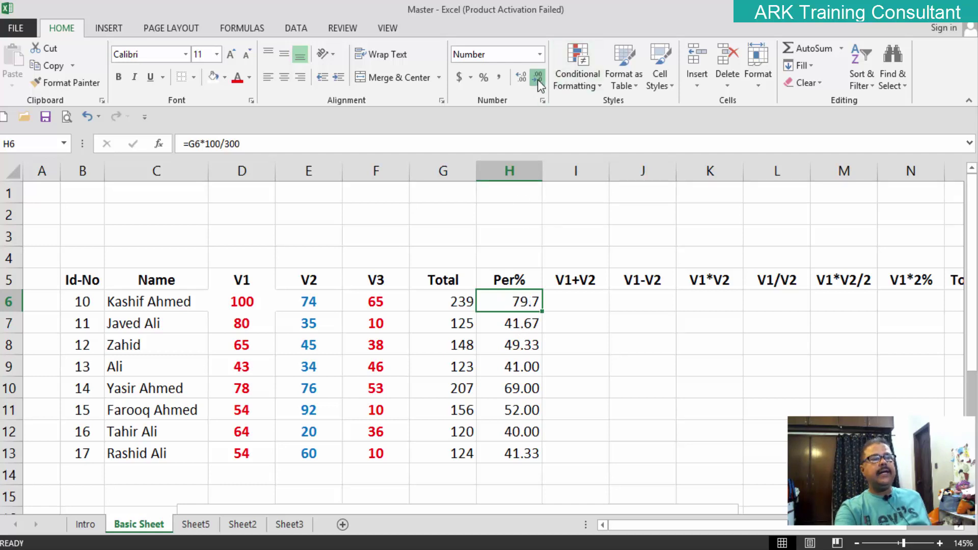
pyautogui.click(537, 79)
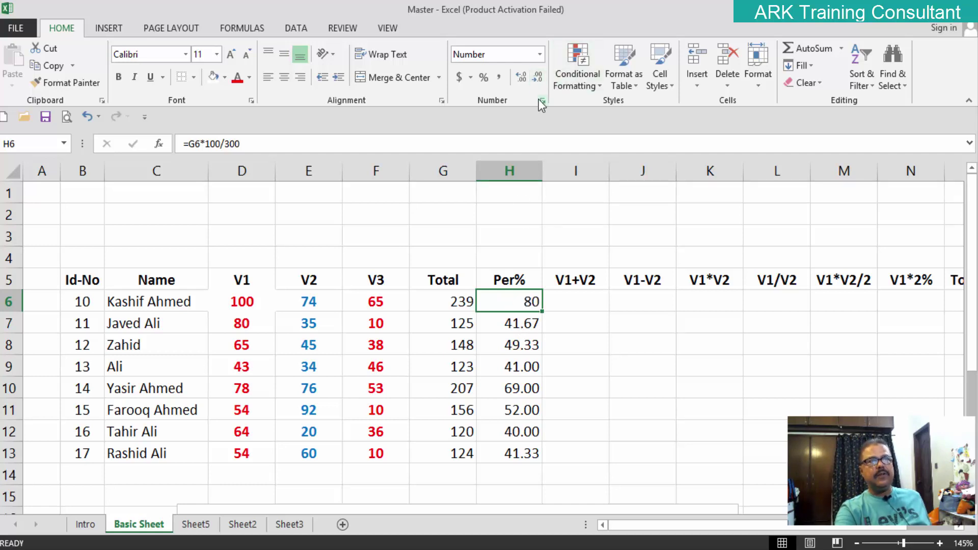
pyautogui.click(523, 79)
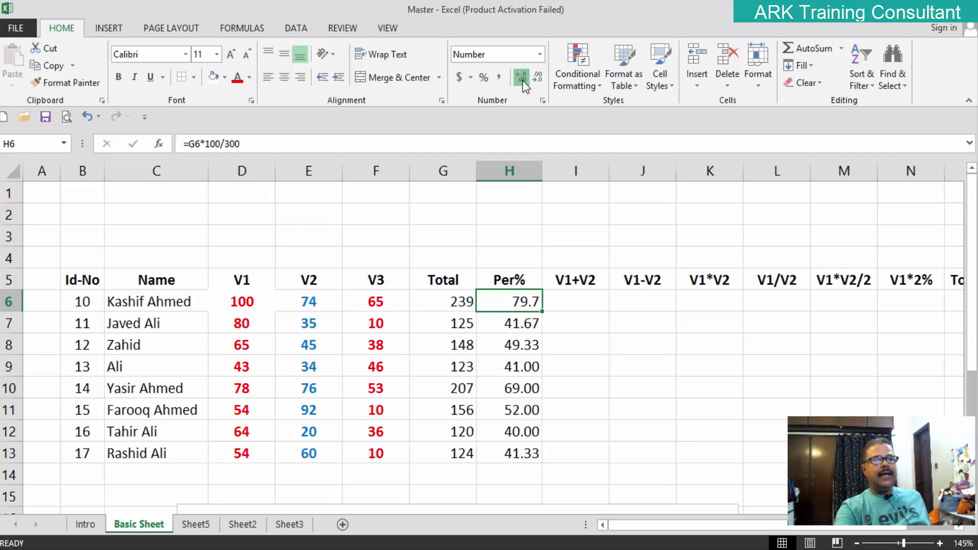
pyautogui.click(523, 79)
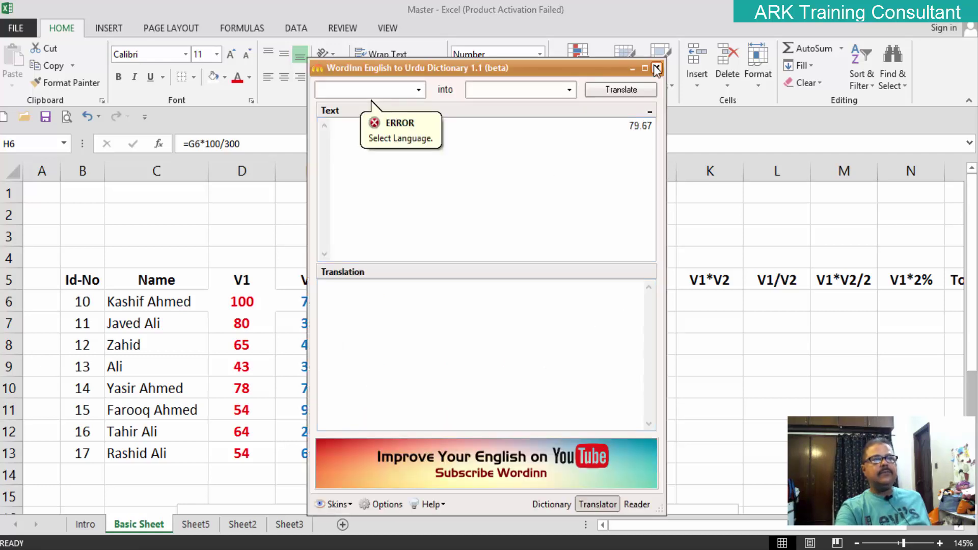
pyautogui.click(656, 69)
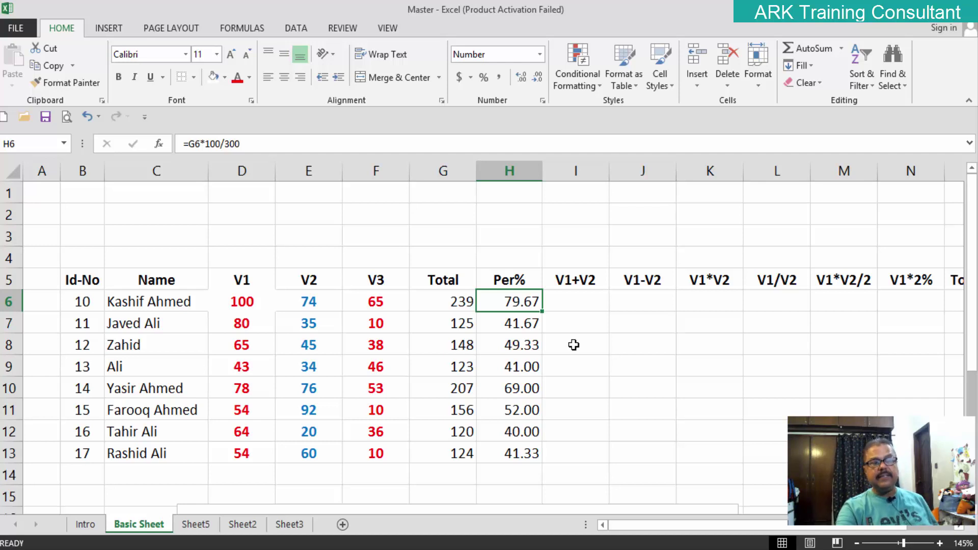
# Enter =D6+E6 in I6 to get the V1+V2 result 174
pyautogui.click(592, 304)
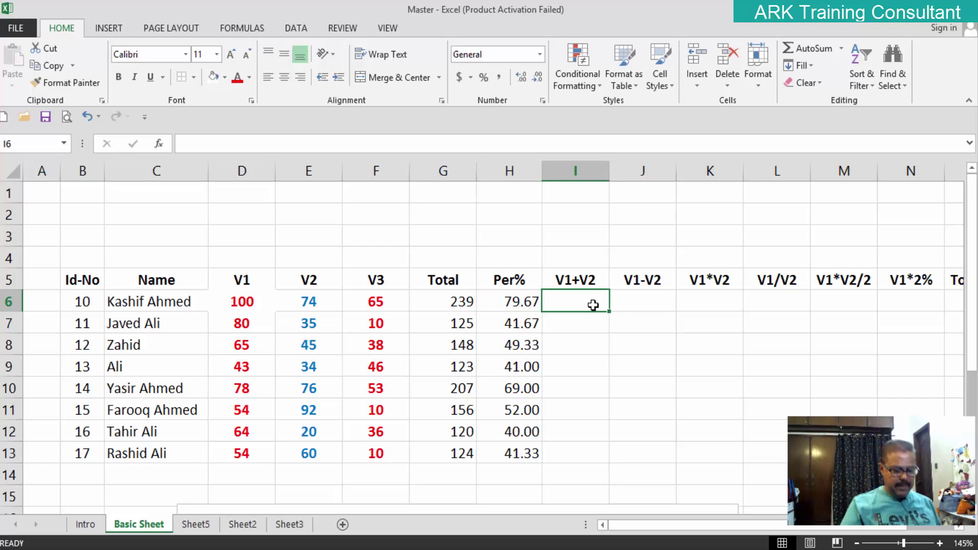
pyautogui.write('=')
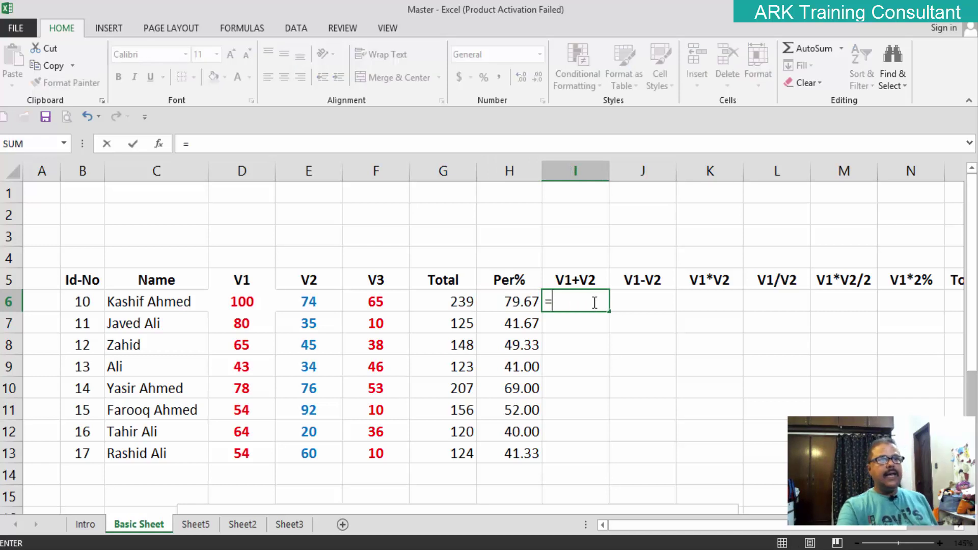
pyautogui.click(249, 303)
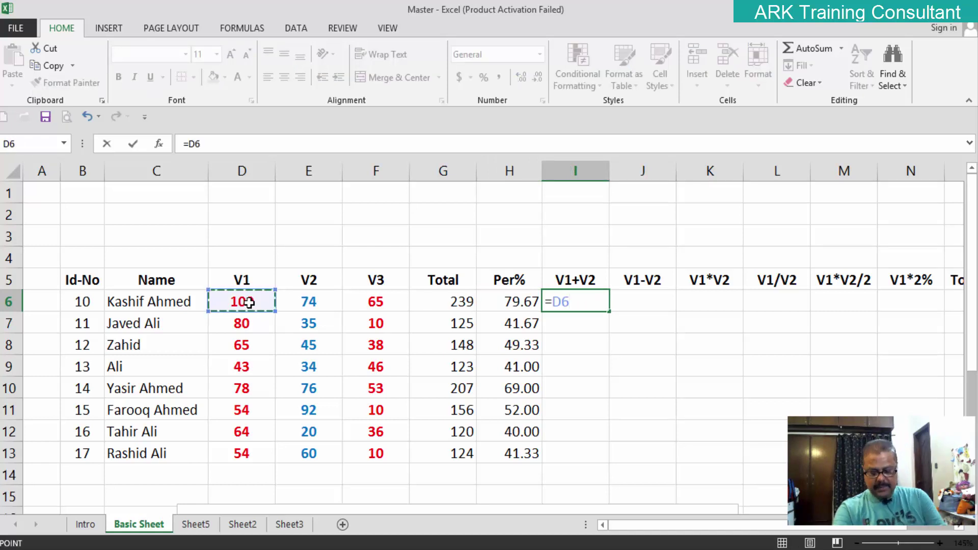
pyautogui.write('+')
pyautogui.click(308, 303)
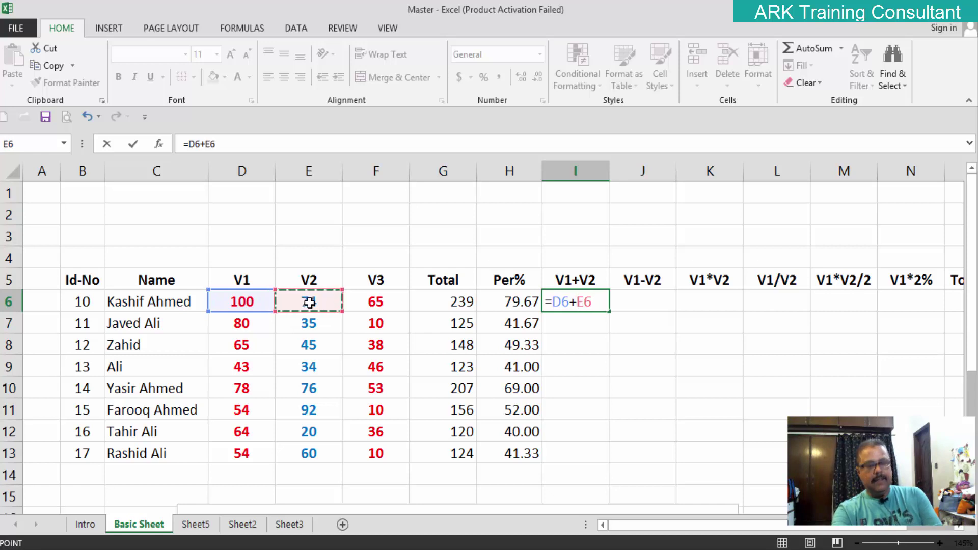
pyautogui.press('Return')
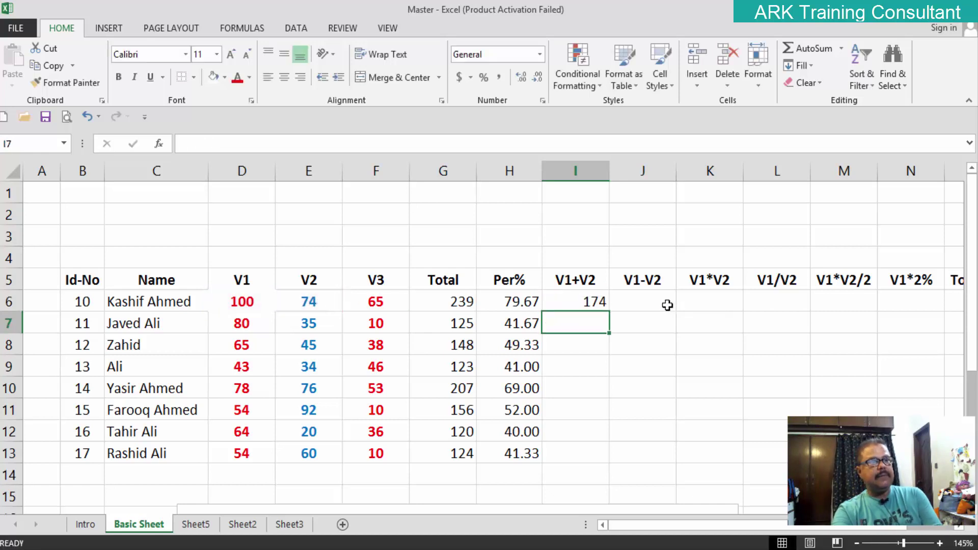
# Enter =D6-E6 in J6 to get the V1-V2 result 26
pyautogui.click(667, 305)
pyautogui.write('=')
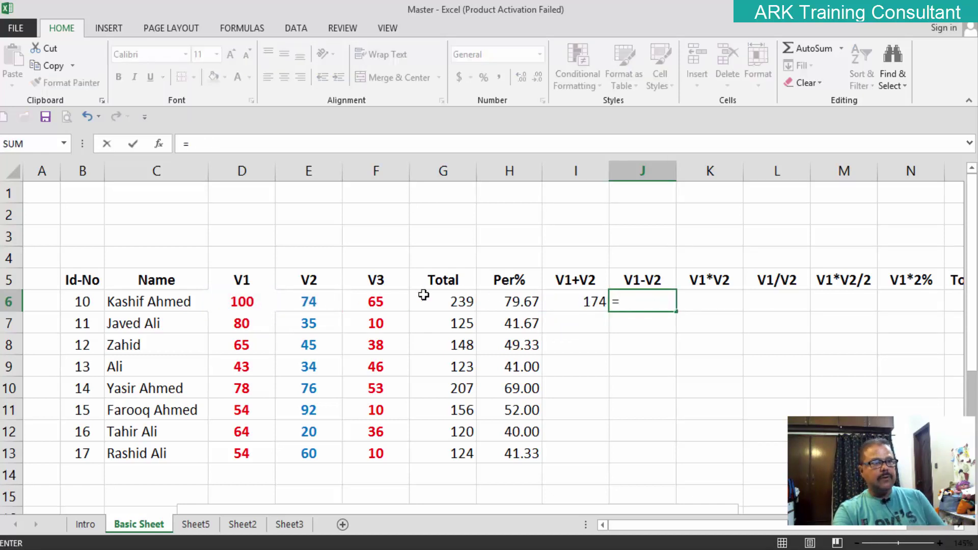
pyautogui.click(248, 304)
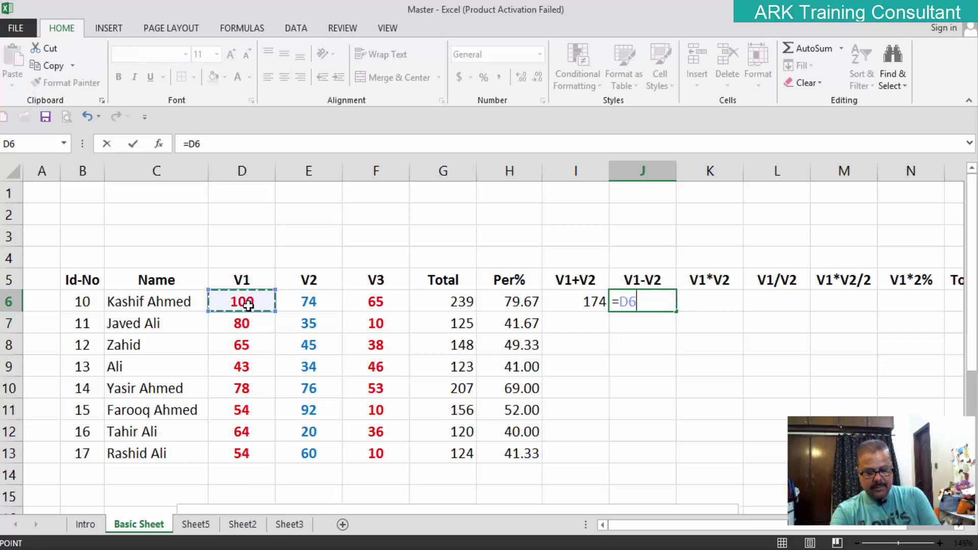
pyautogui.write('-')
pyautogui.click(320, 304)
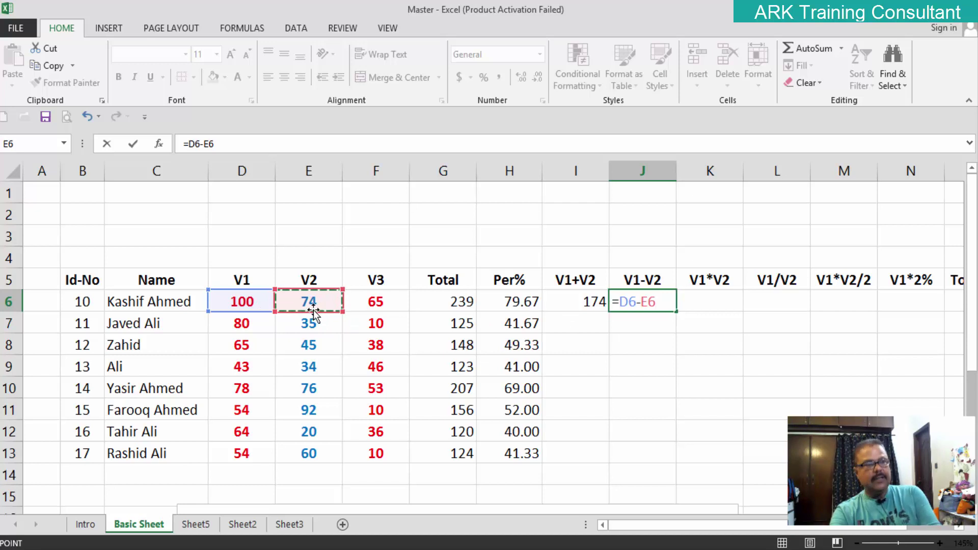
pyautogui.press('Return')
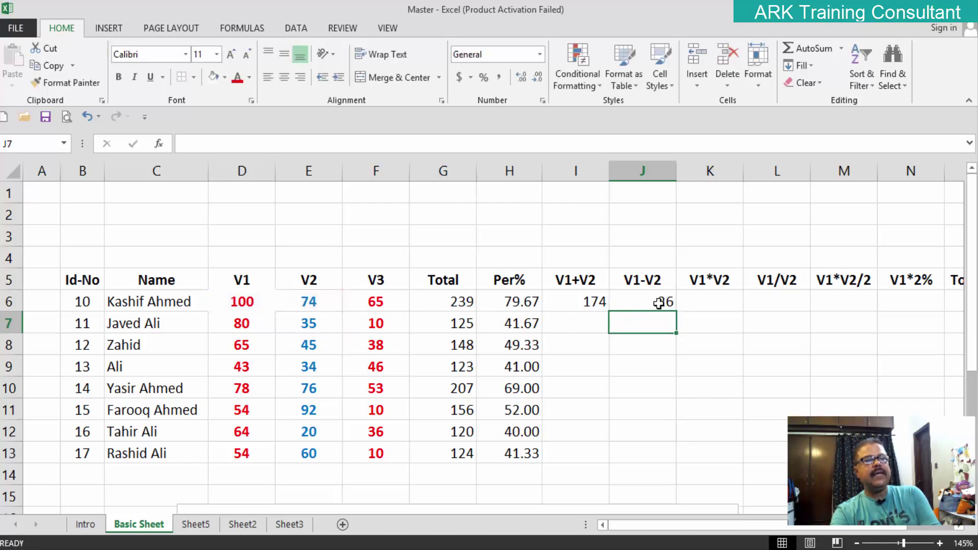
# Enter =D6*E6 in K6 to get the V1*V2 result 7400
pyautogui.click(704, 300)
pyautogui.write('=')
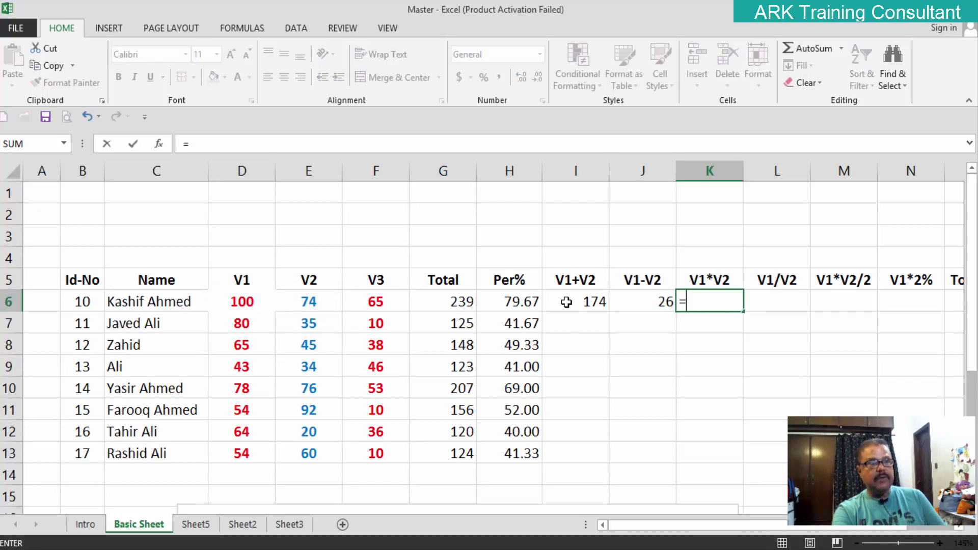
pyautogui.click(254, 301)
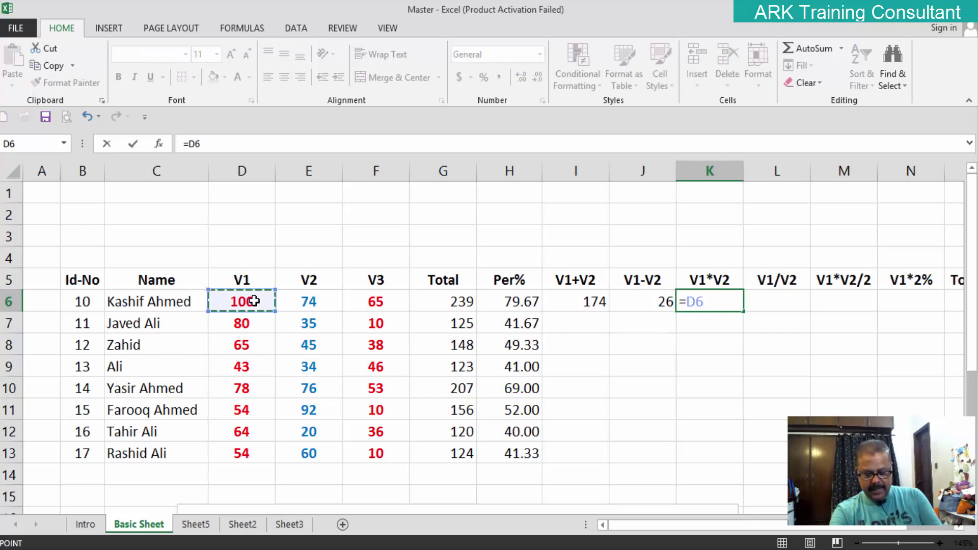
pyautogui.write('*')
pyautogui.click(322, 303)
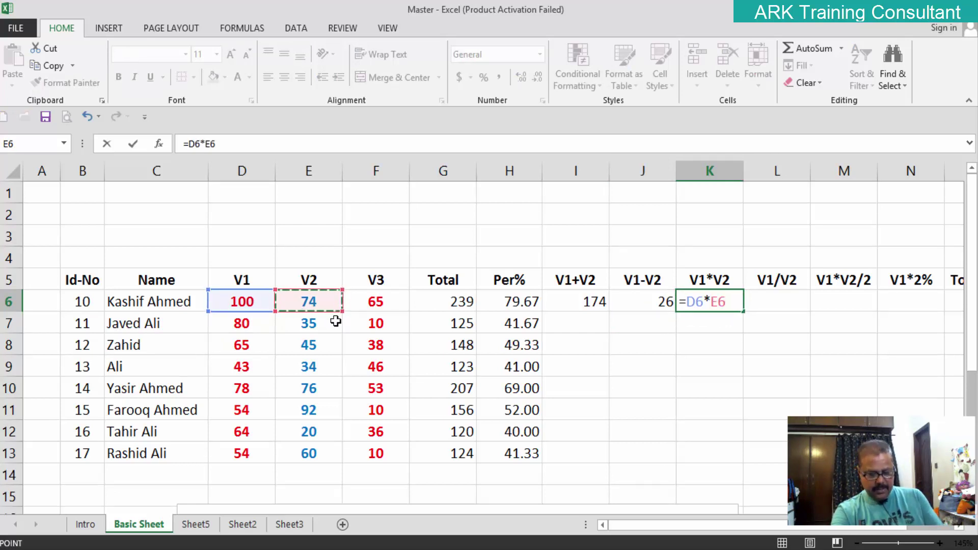
pyautogui.press('Return')
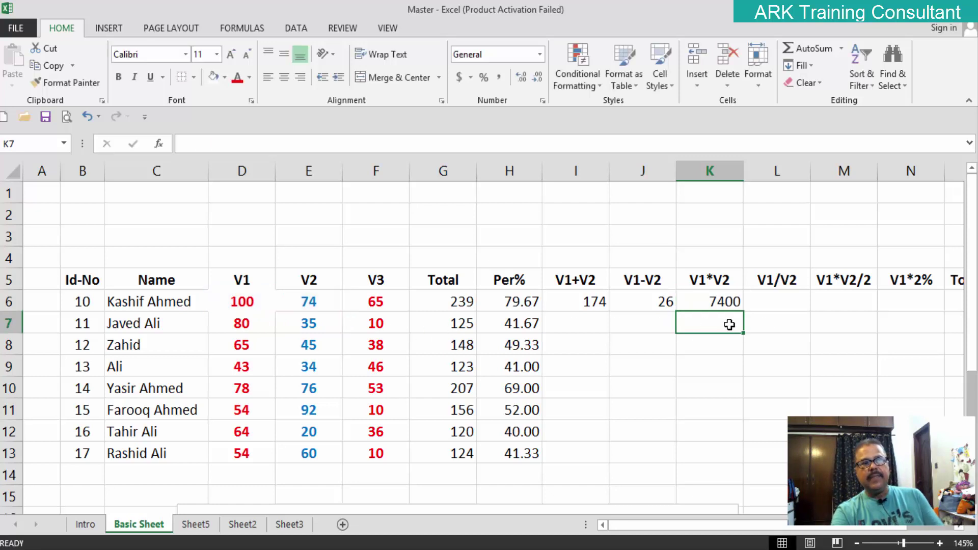
# Enter =D6/E6 in L6 to get the V1/V2 result 1.35135
pyautogui.click(788, 304)
pyautogui.write('=')
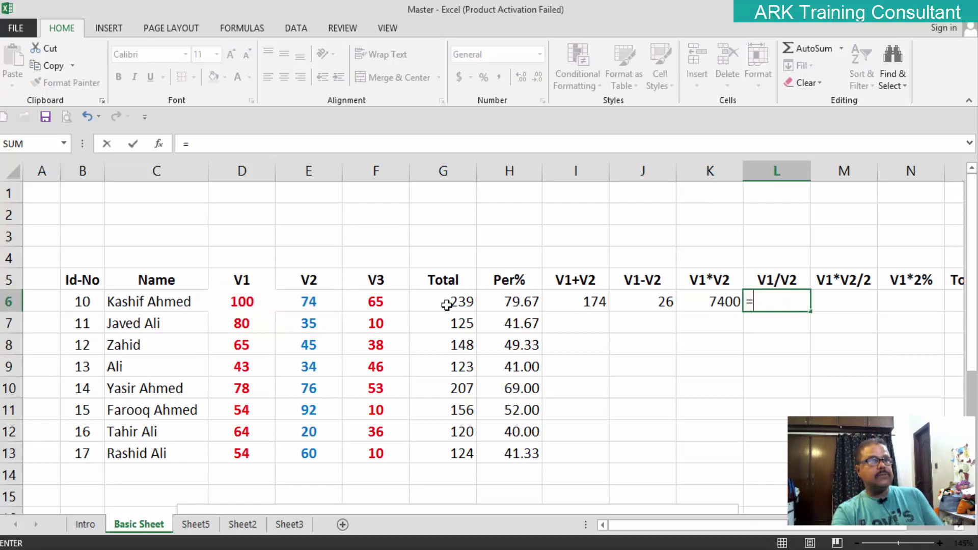
pyautogui.click(250, 303)
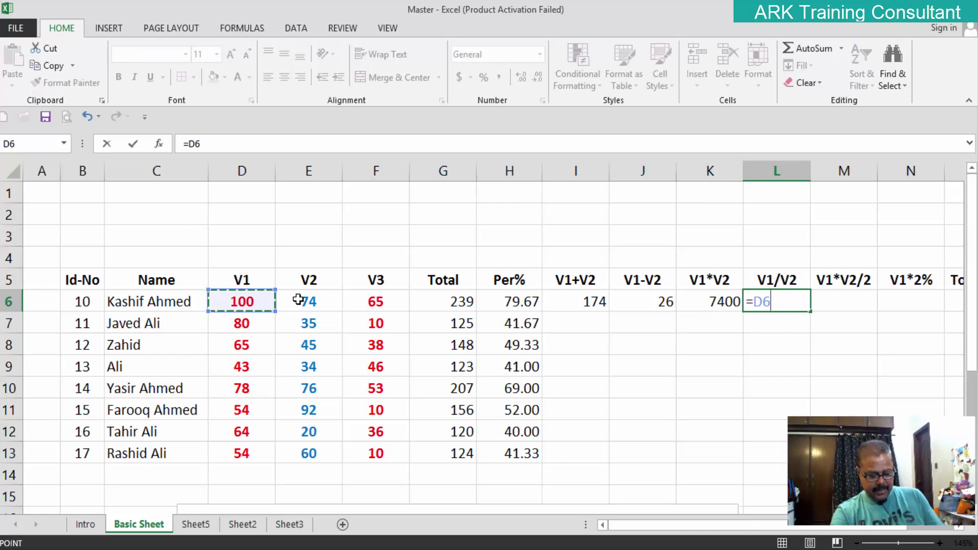
pyautogui.write('/')
pyautogui.click(315, 303)
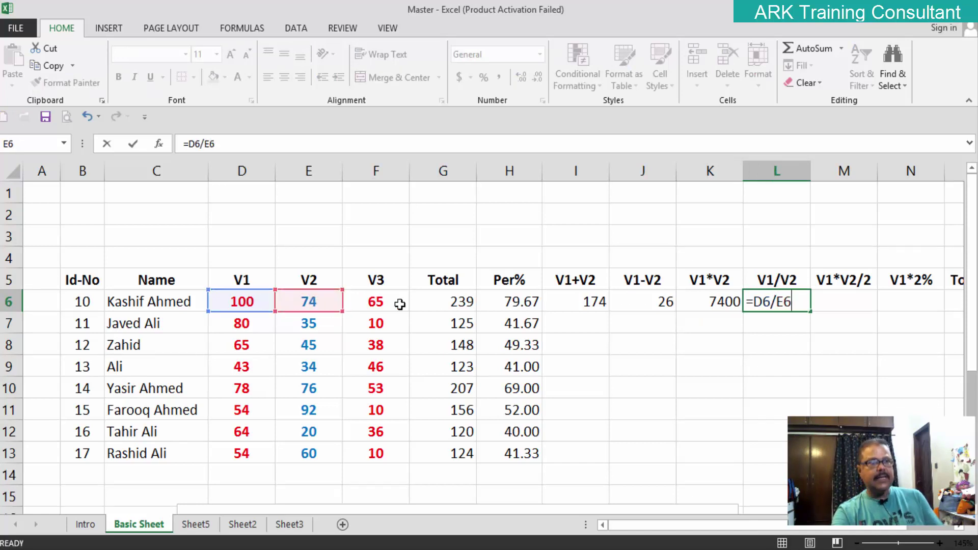
pyautogui.press('Return')
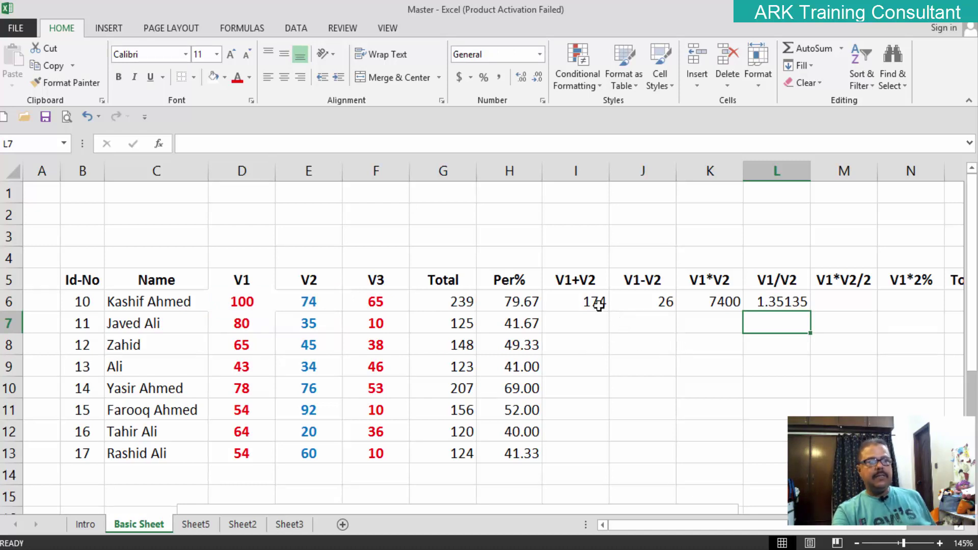
# Autofill the I6:L6 formulas down to row 13 and dismiss the dictionary popup
pyautogui.moveTo(595, 303); pyautogui.dragTo(782, 302)
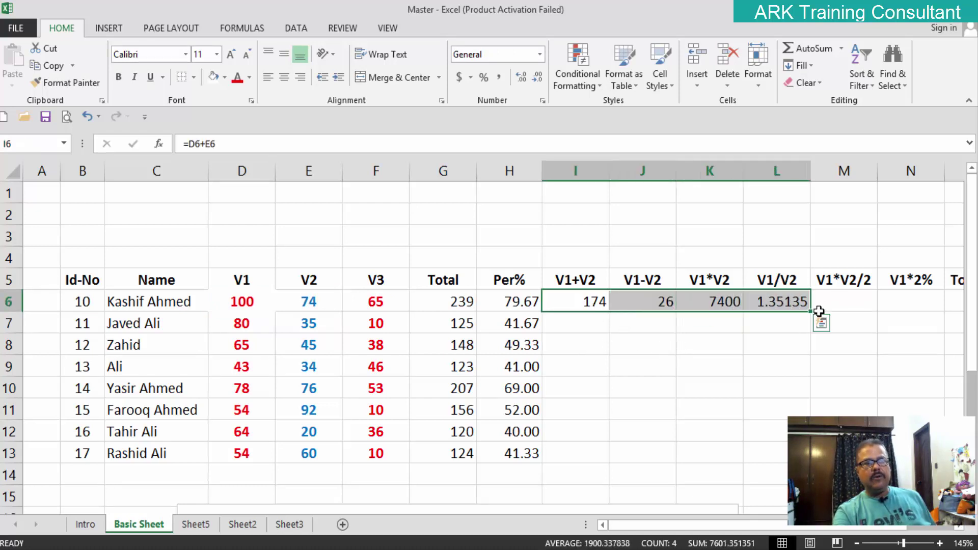
pyautogui.doubleClick(810, 311)
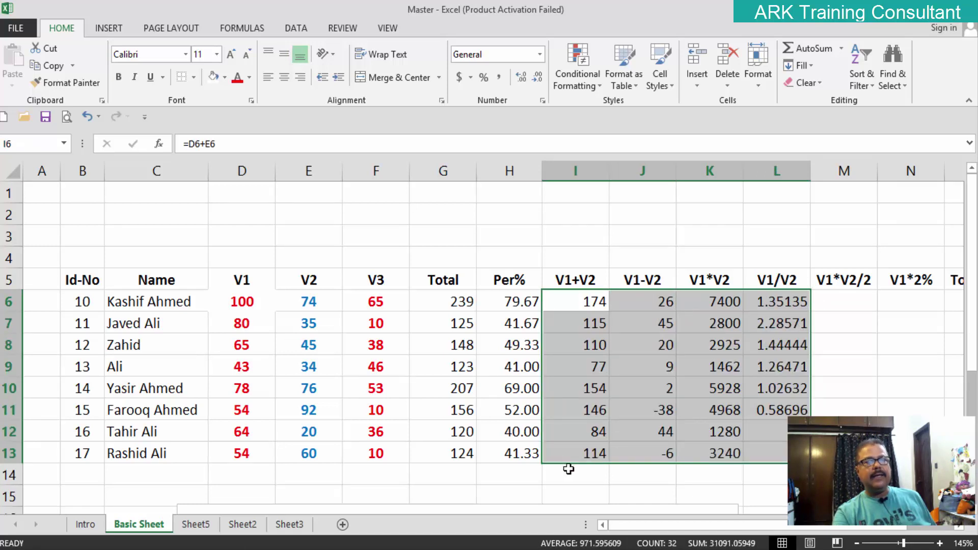
pyautogui.hotkey('ctrl', 'c')
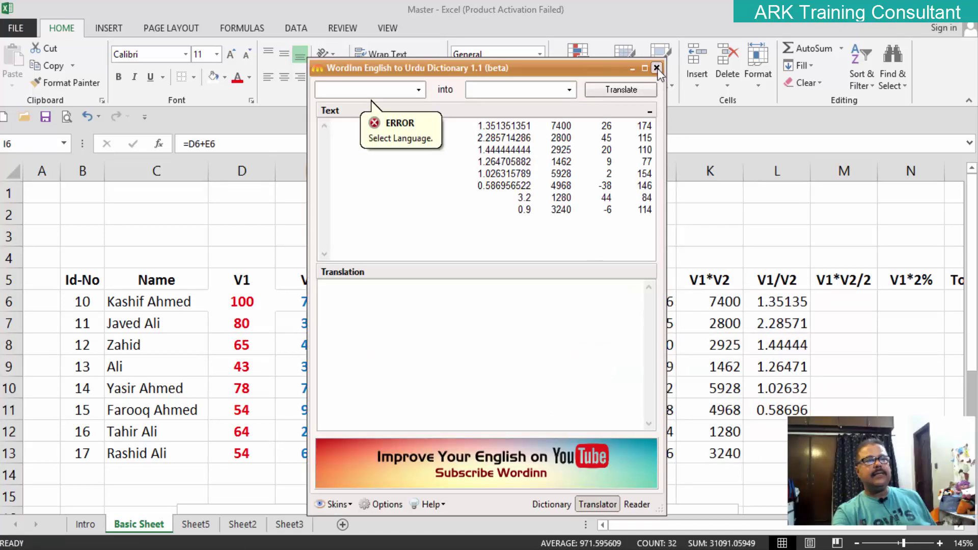
pyautogui.click(657, 67)
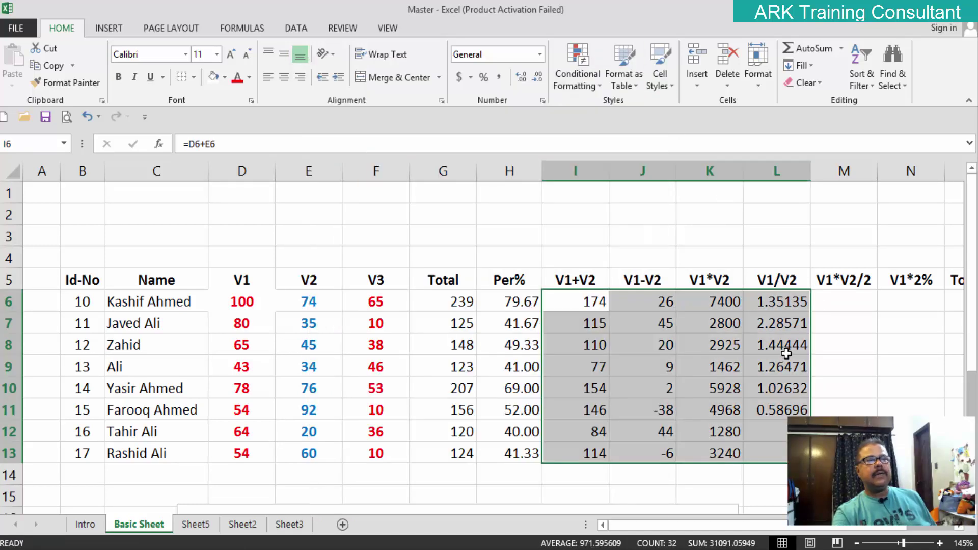
pyautogui.click(921, 360)
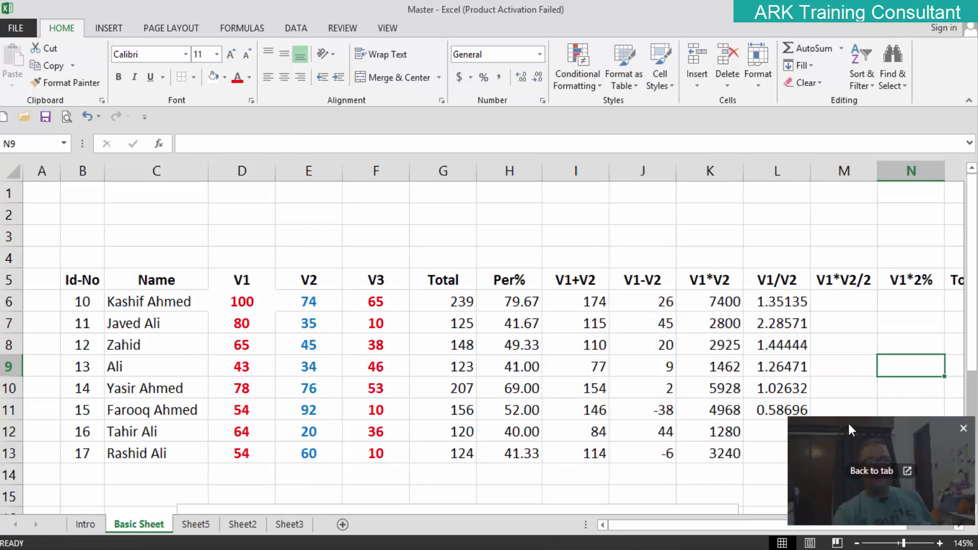
pyautogui.moveTo(714, 527); pyautogui.dragTo(759, 525)
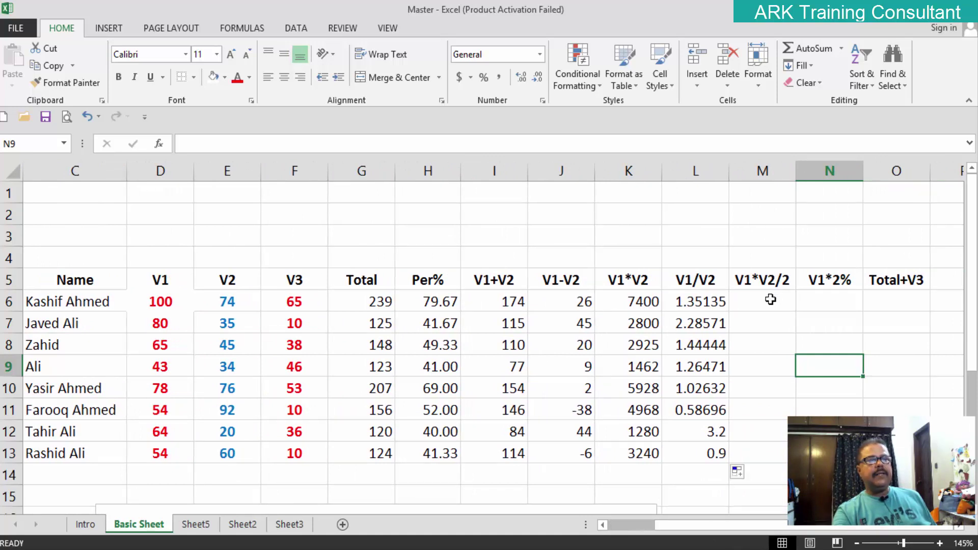
pyautogui.click(766, 300)
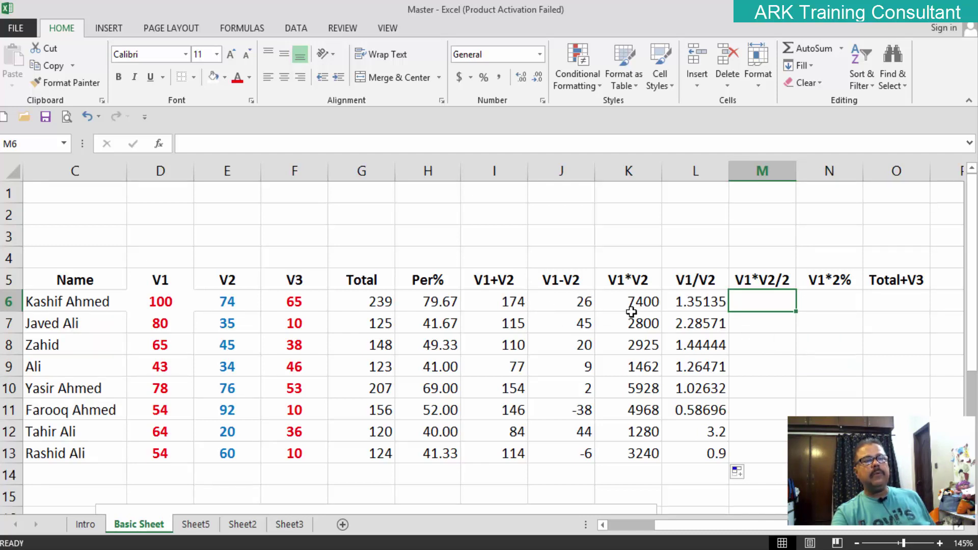
pyautogui.moveTo(572, 307); pyautogui.dragTo(693, 305)
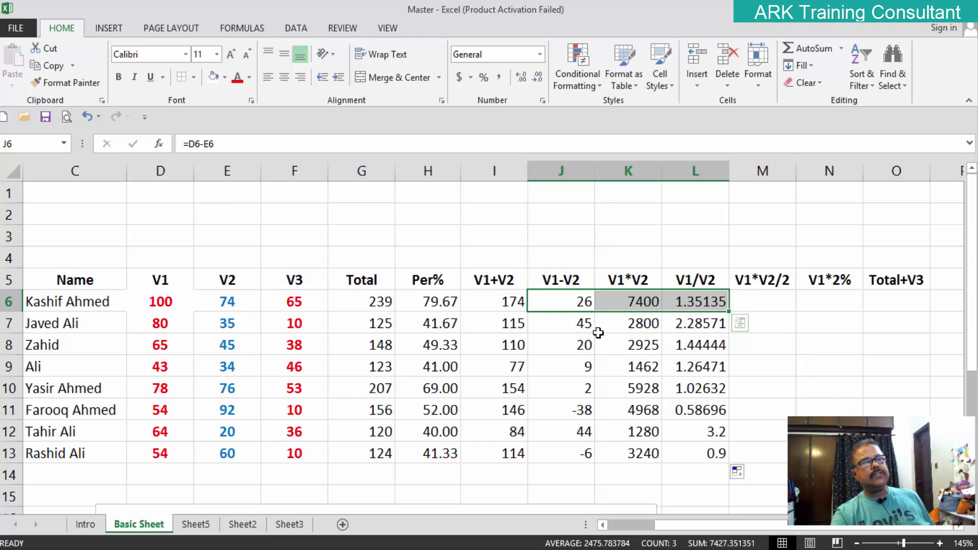
# Enter =D6*E6/2 in M6, giving 3700
pyautogui.click(771, 306)
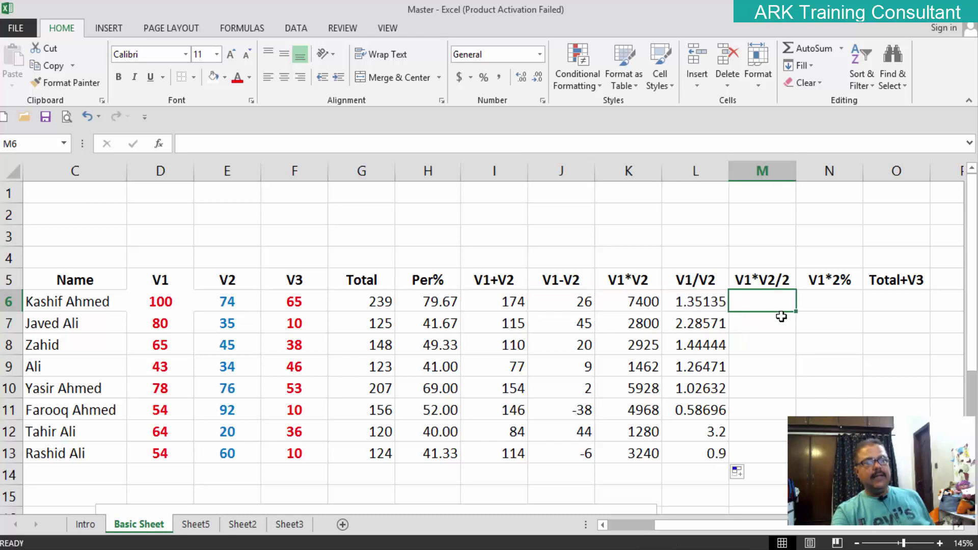
pyautogui.write('=')
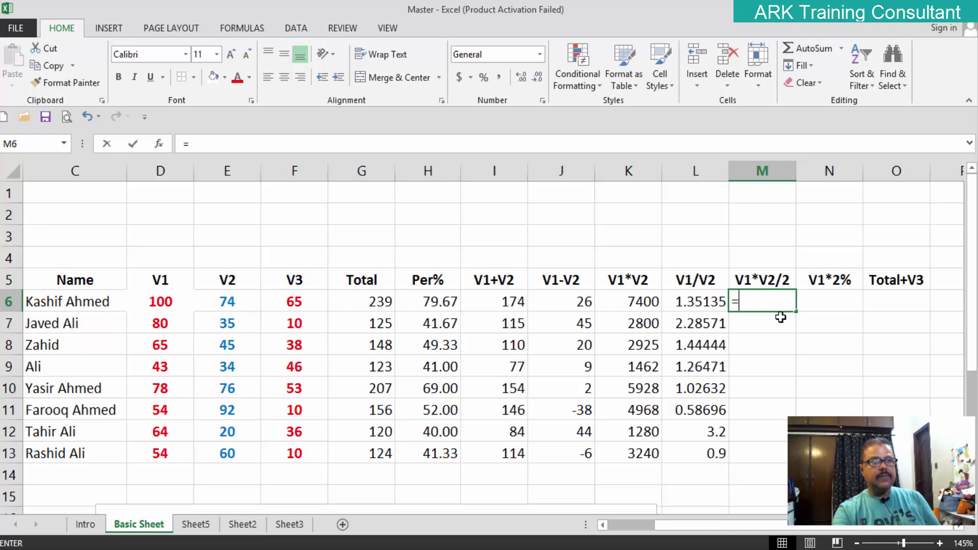
pyautogui.click(167, 302)
pyautogui.write('*')
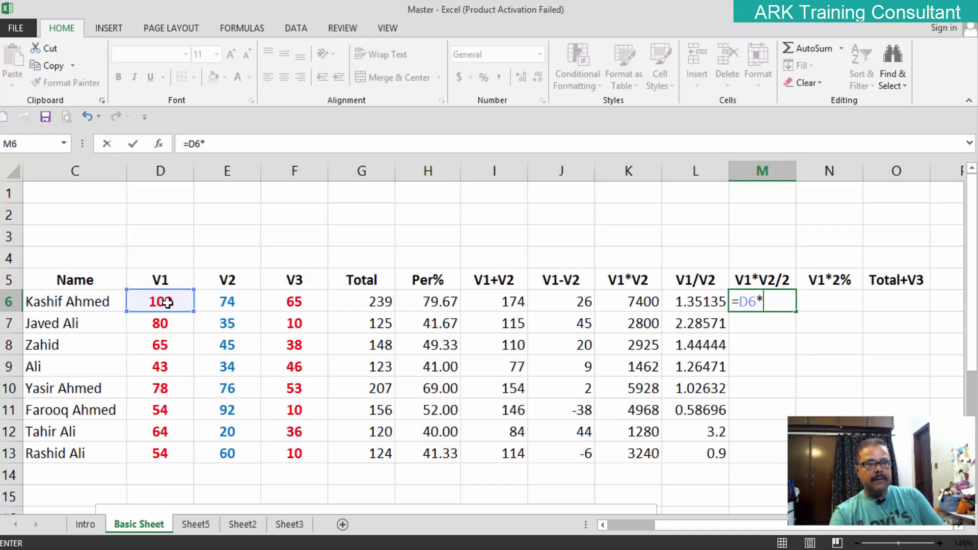
pyautogui.click(231, 305)
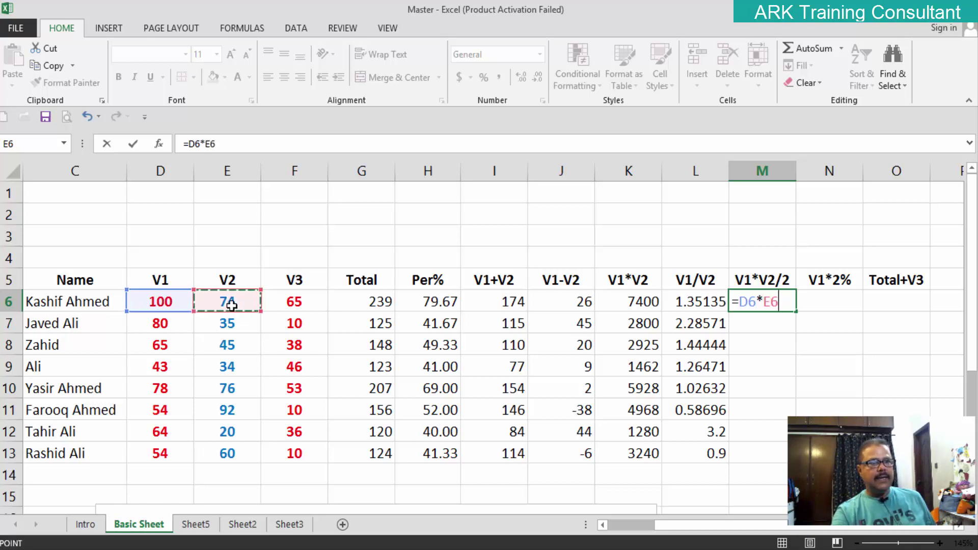
pyautogui.write('/')
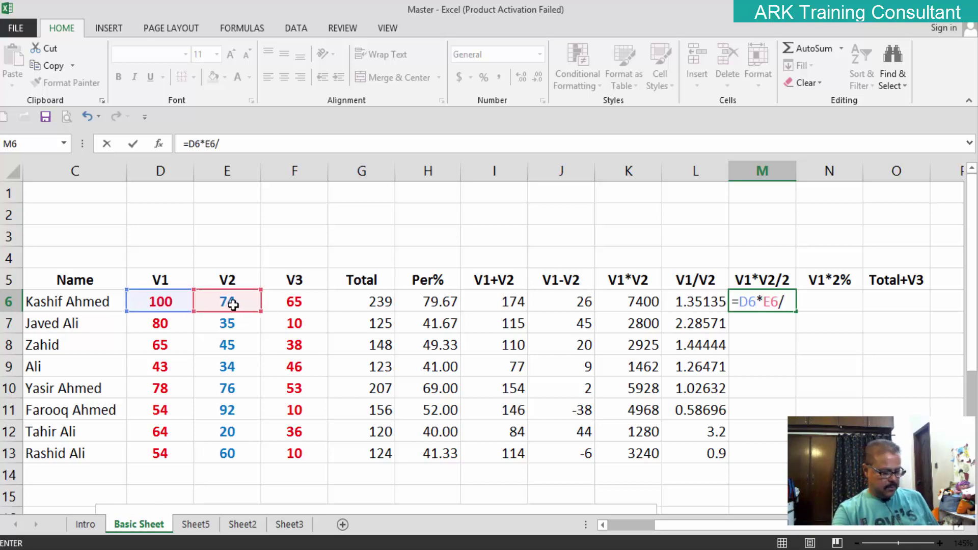
pyautogui.write('2')
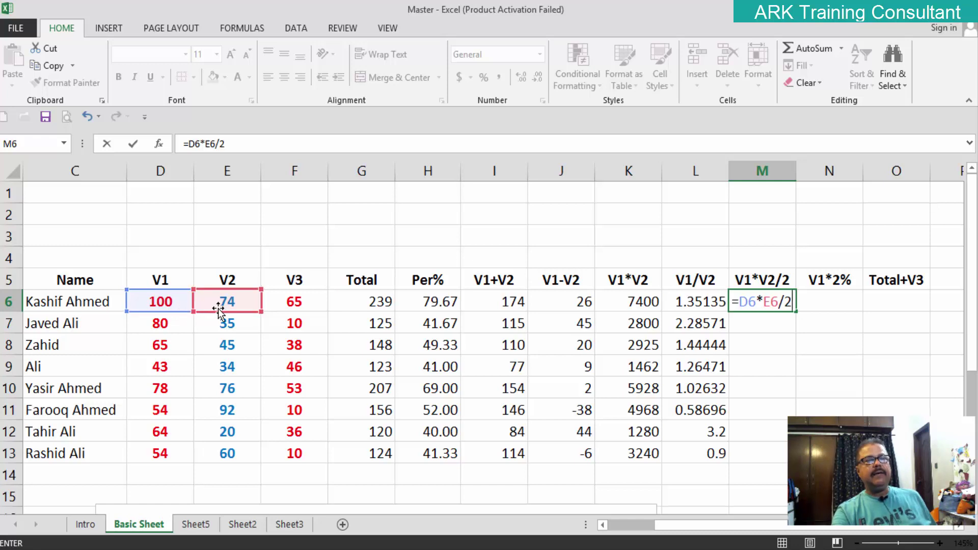
pyautogui.press('Return')
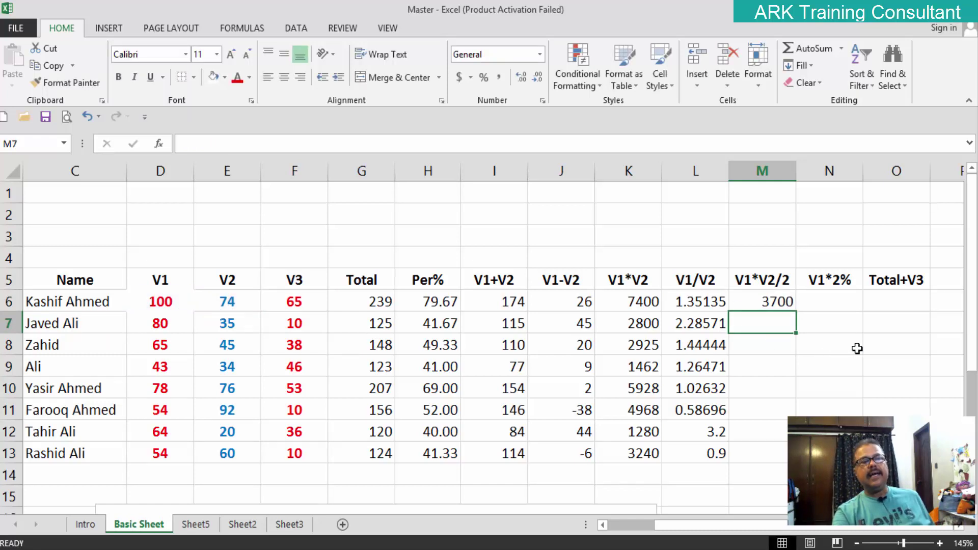
# Fill the M6 formula down to M13 and close the dictionary popup
pyautogui.click(778, 304)
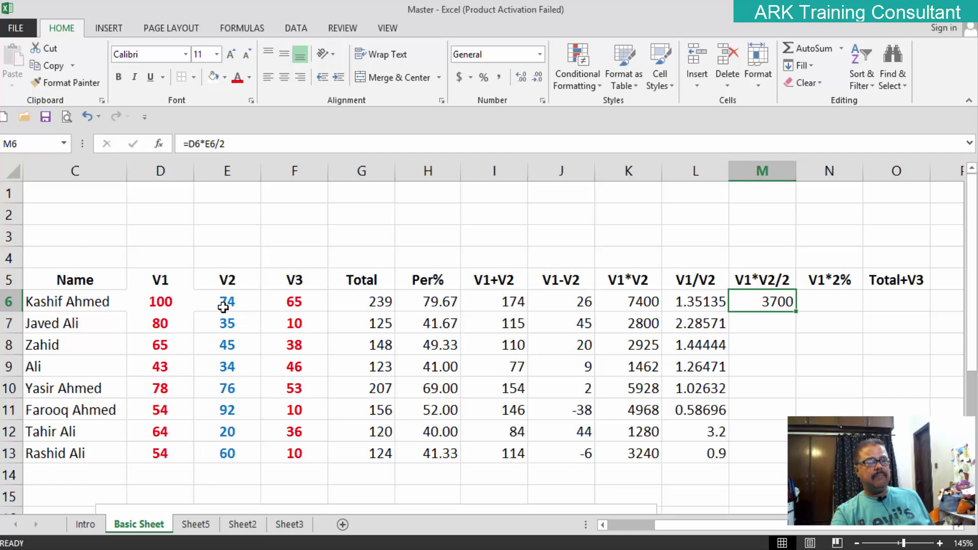
pyautogui.doubleClick(795, 314)
pyautogui.hotkey('ctrl', 'c')
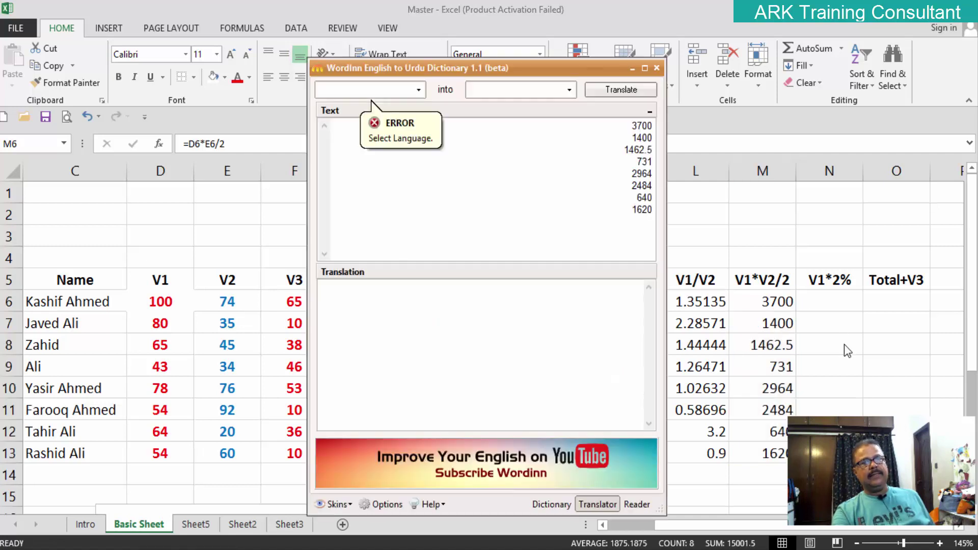
pyautogui.click(656, 68)
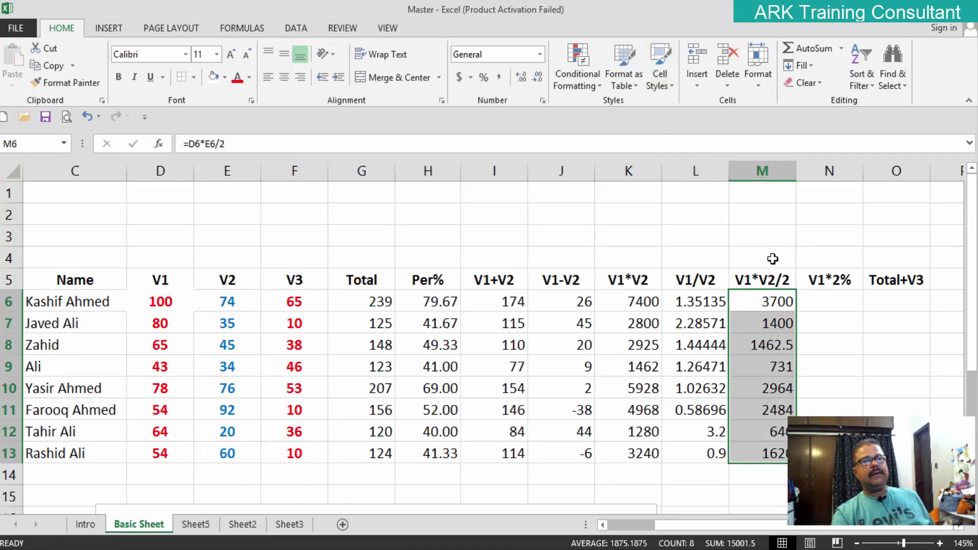
pyautogui.click(834, 302)
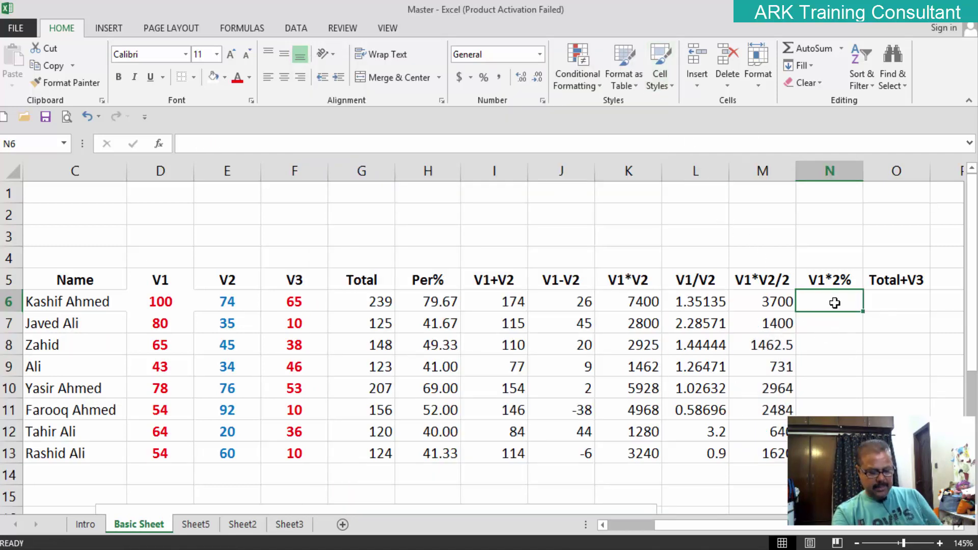
# Enter =D6*2% in N6 and fill it down to N13 (2, 1.6, 1.3 … 1.08)
pyautogui.write('=')
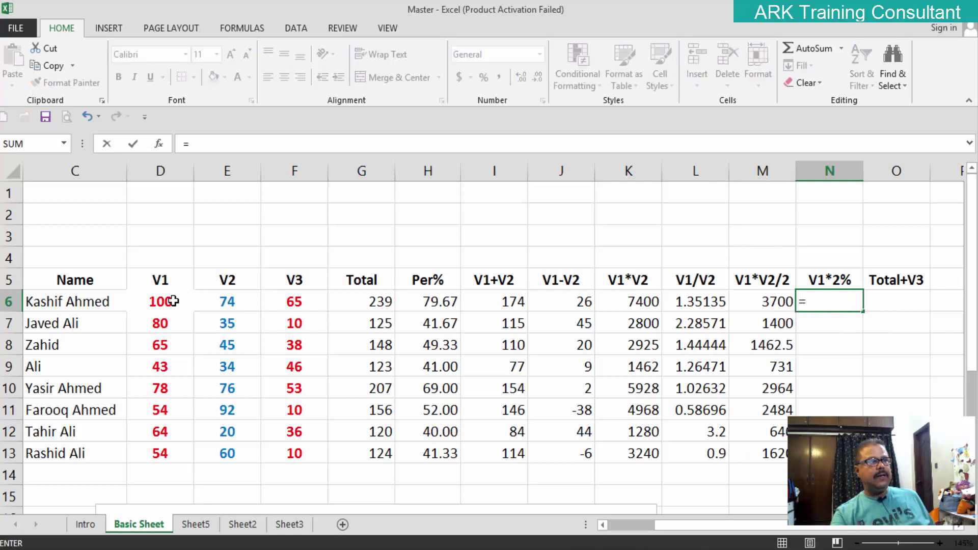
pyautogui.click(163, 303)
pyautogui.write('*2')
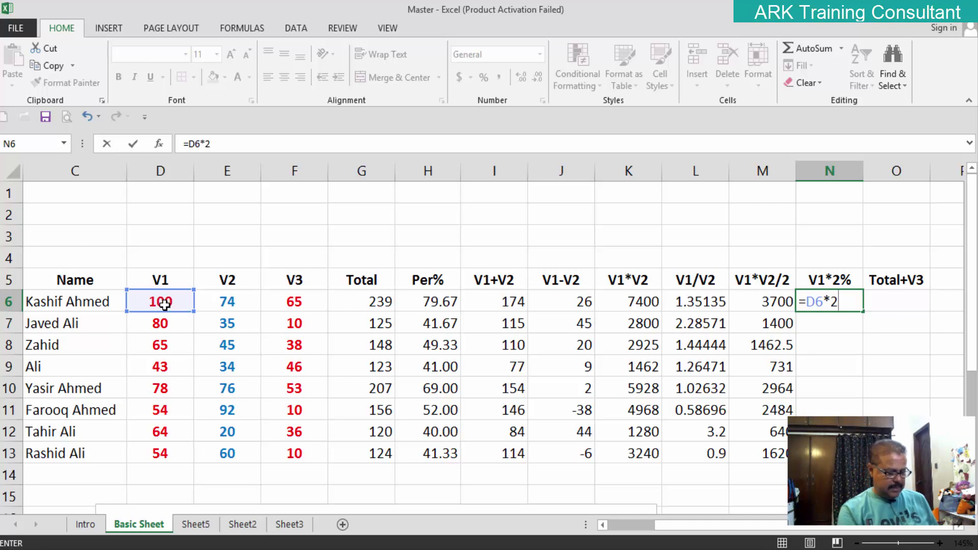
pyautogui.write('%')
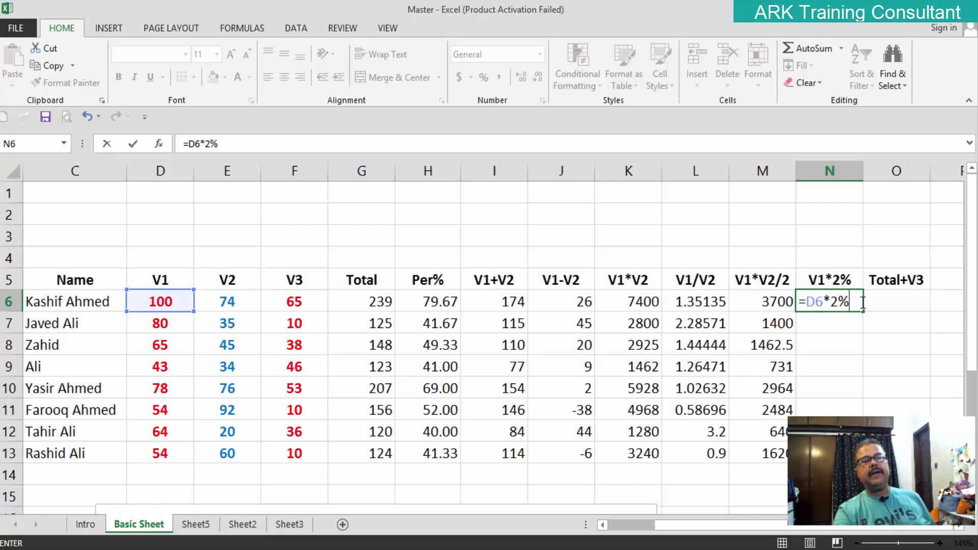
pyautogui.press('Return')
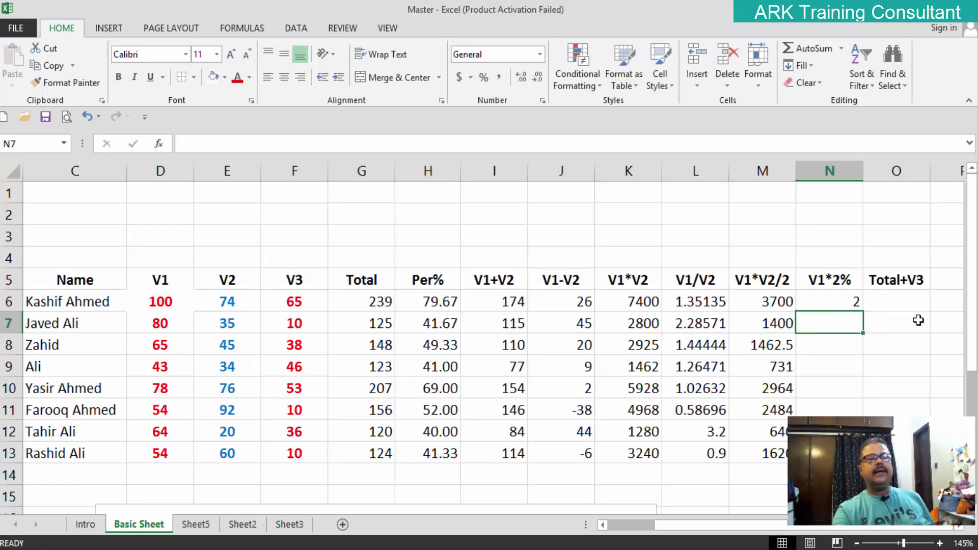
pyautogui.click(855, 301)
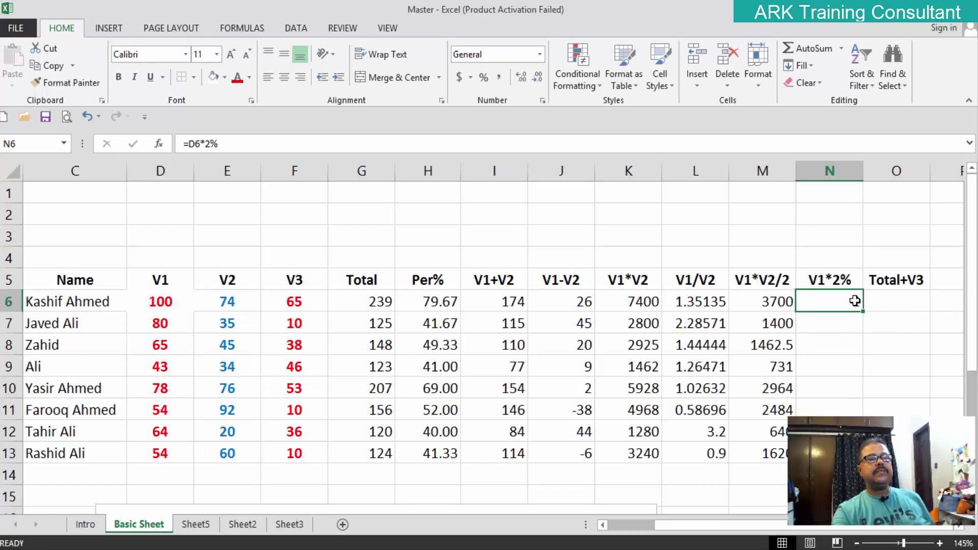
pyautogui.doubleClick(862, 312)
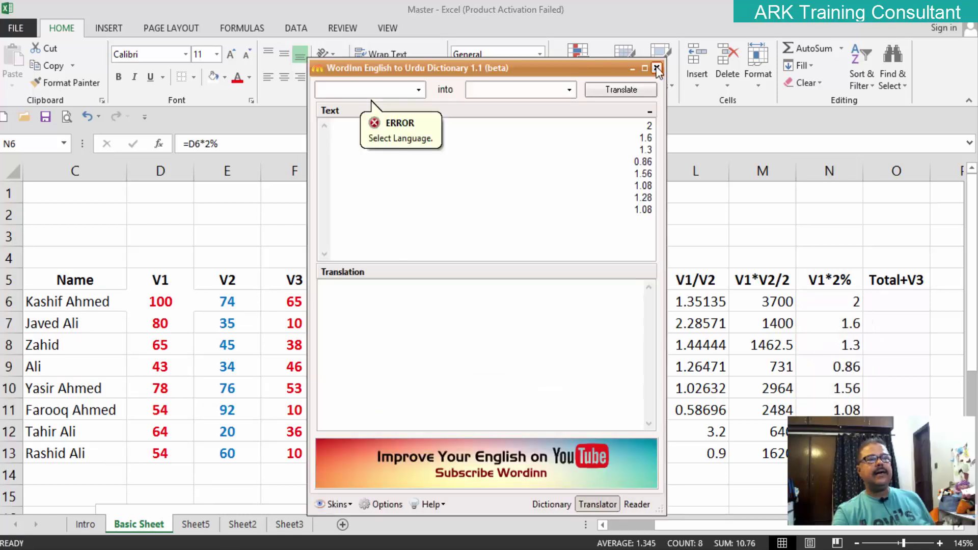
pyautogui.click(656, 68)
pyautogui.moveTo(826, 441); pyautogui.dragTo(650, 455)
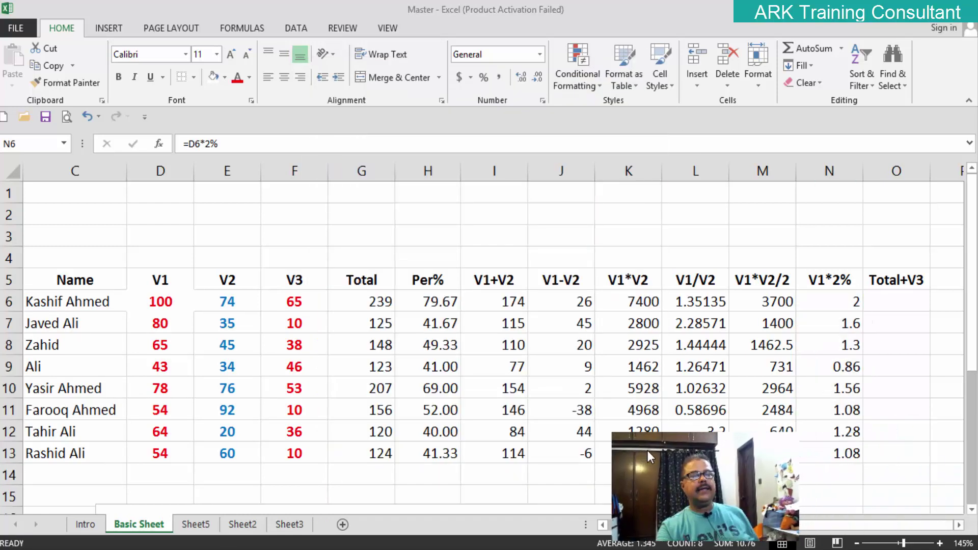
# Enter =G6+F6 in O6 to add Total and V3, giving 304
pyautogui.click(909, 298)
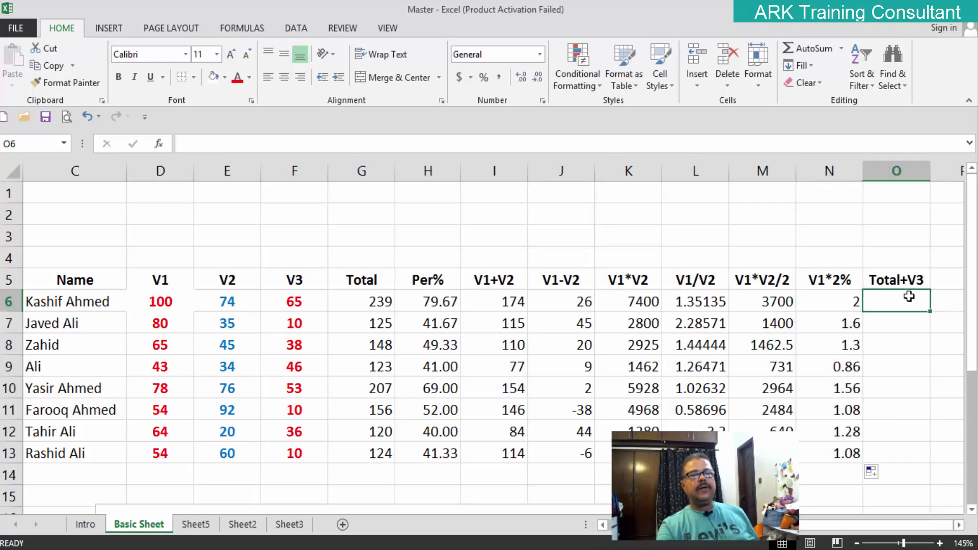
pyautogui.write('=')
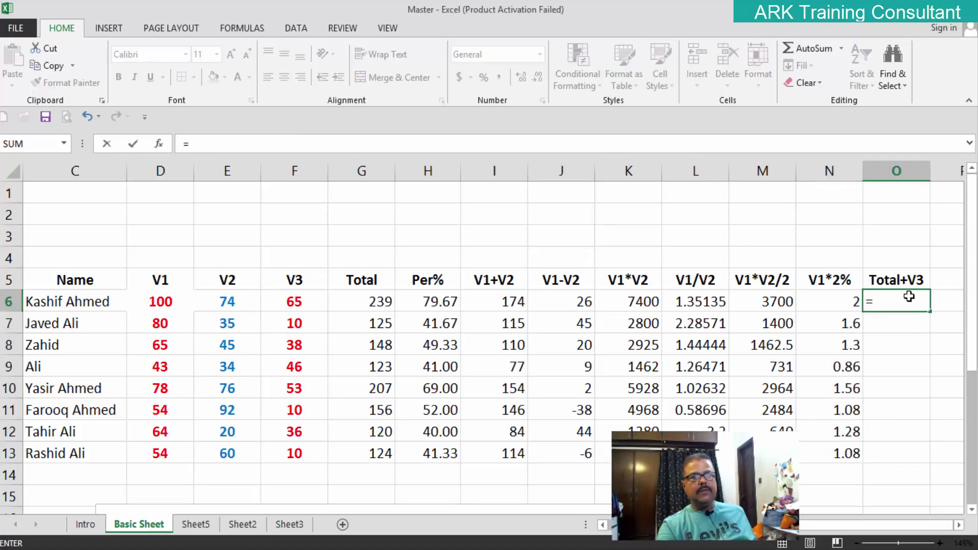
pyautogui.click(370, 306)
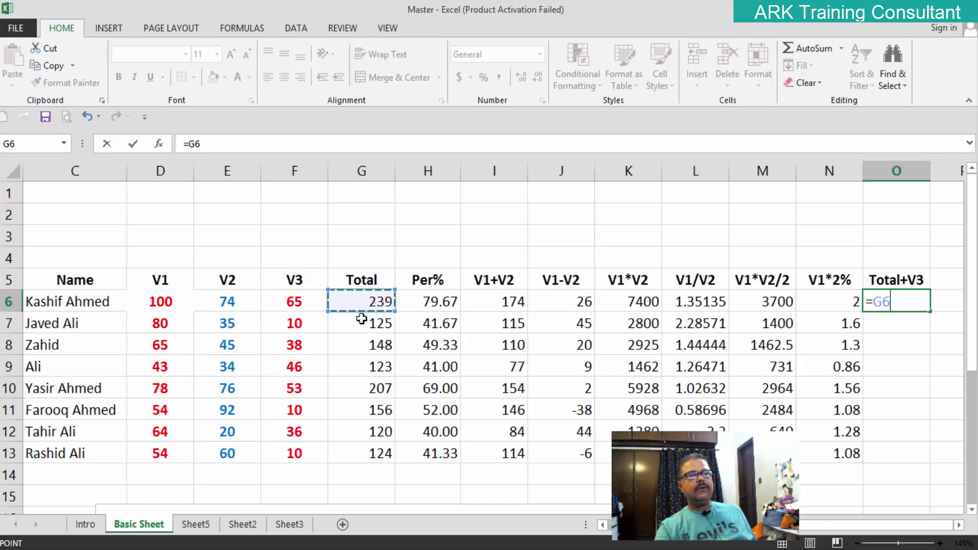
pyautogui.write('+')
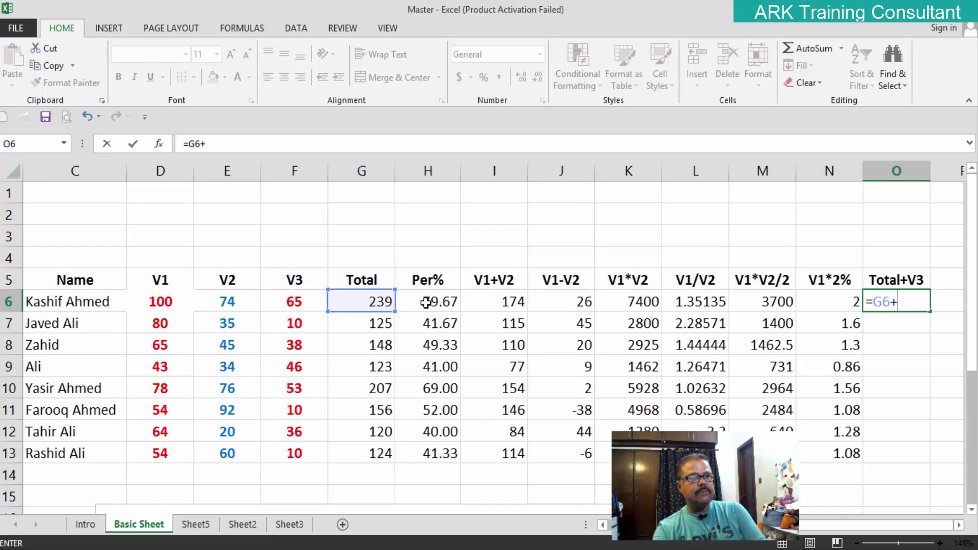
pyautogui.click(300, 303)
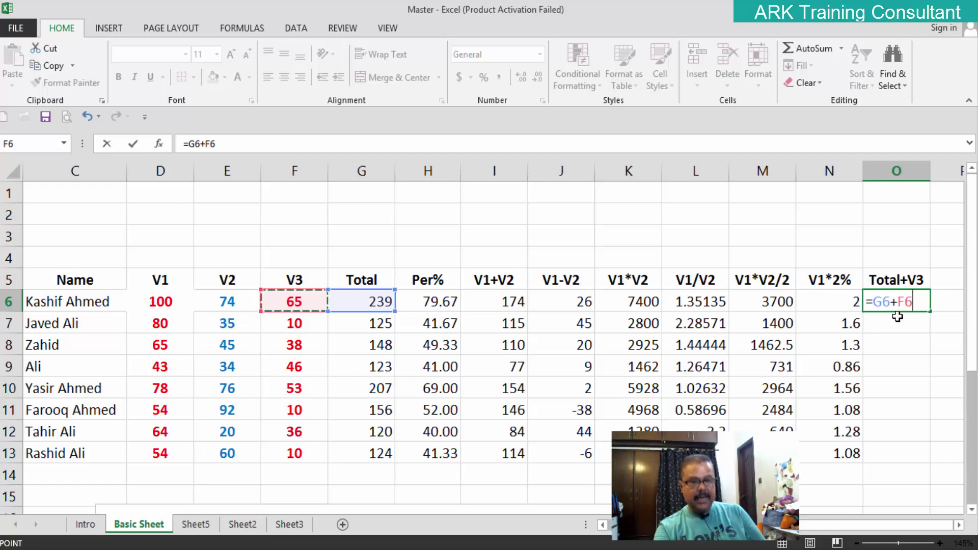
pyautogui.press('Return')
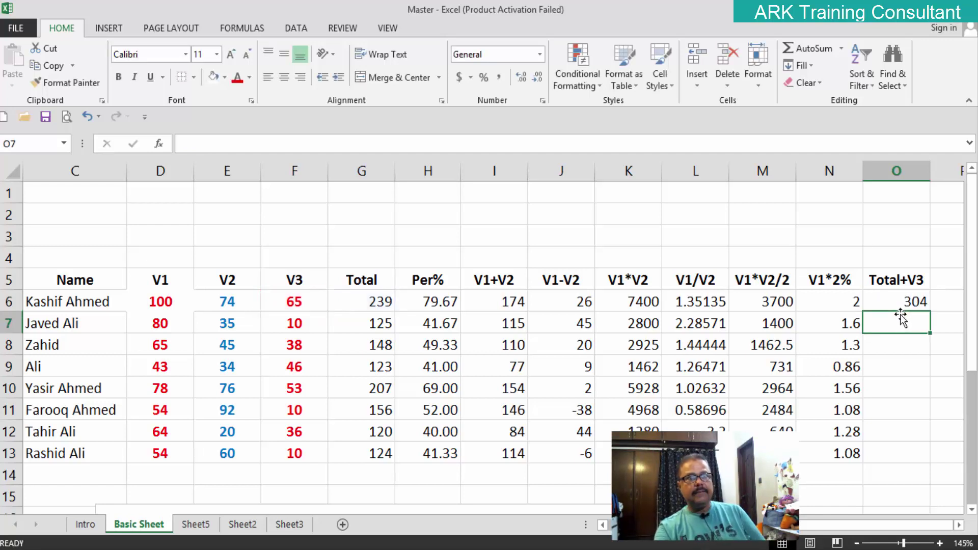
pyautogui.click(919, 301)
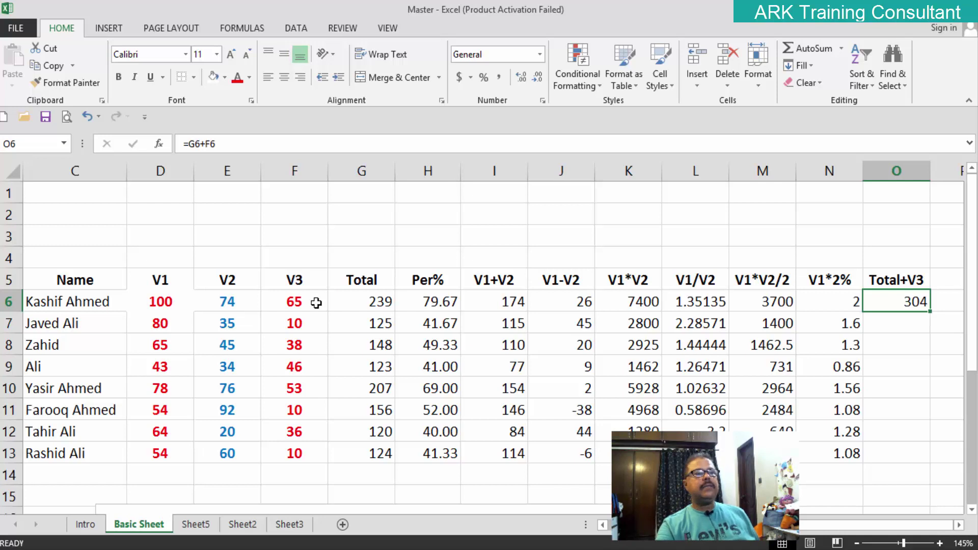
pyautogui.click(162, 304)
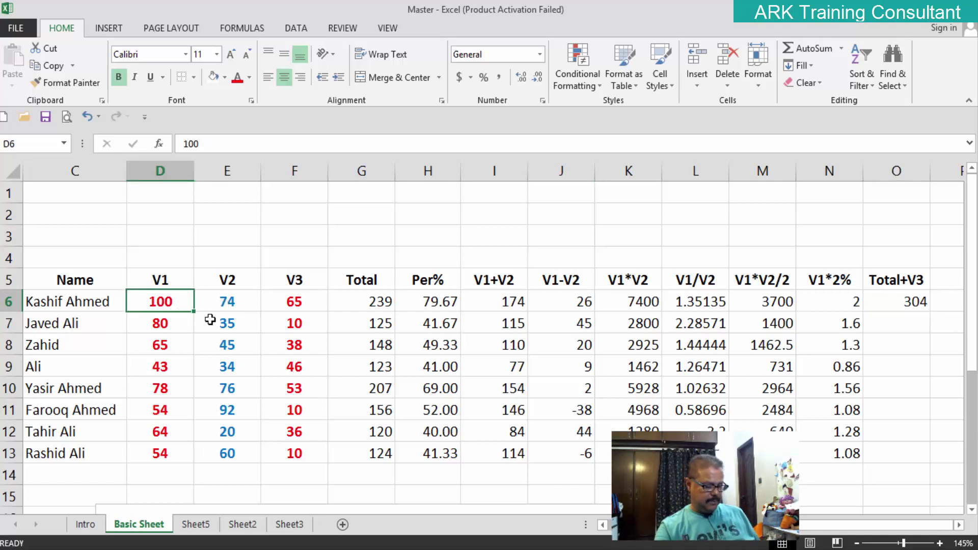
pyautogui.write('10')
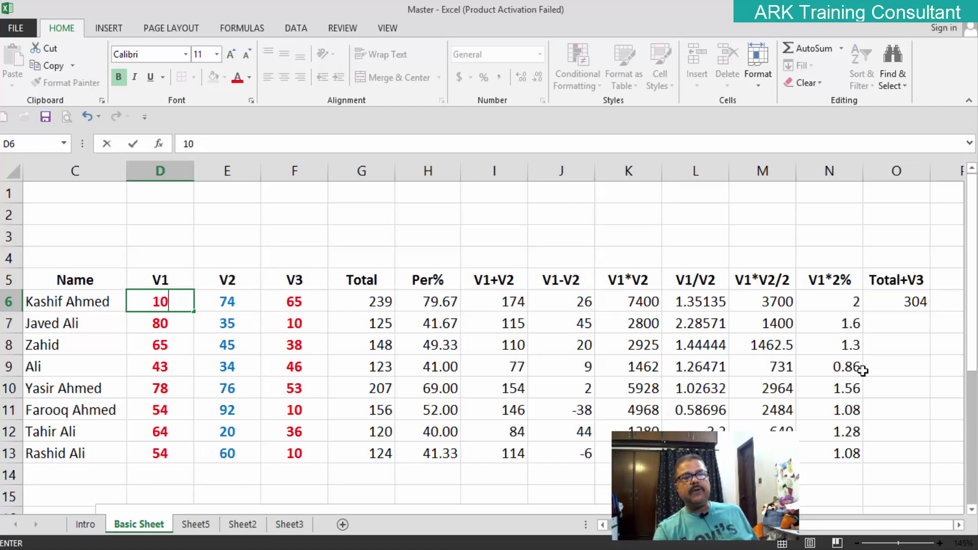
pyautogui.click(893, 373)
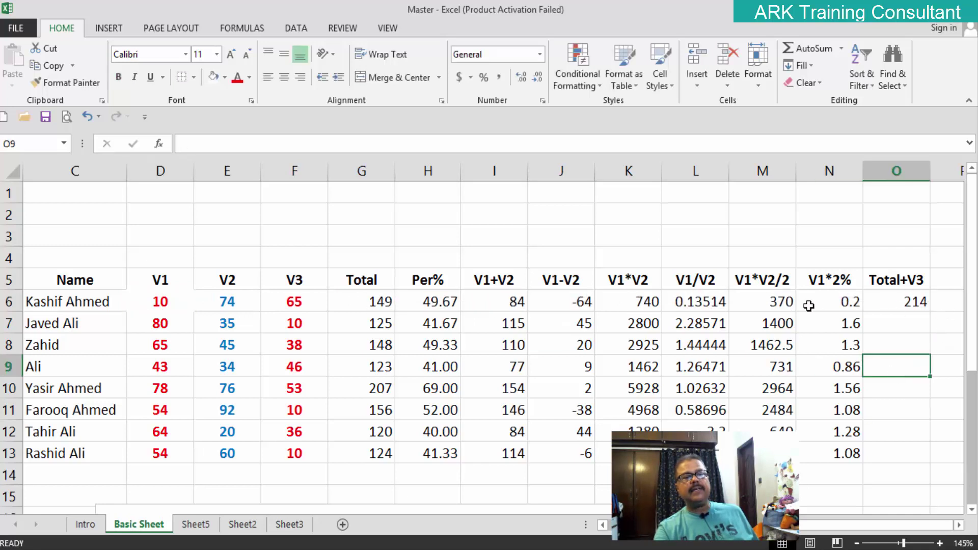
pyautogui.doubleClick(171, 305)
pyautogui.write('0')
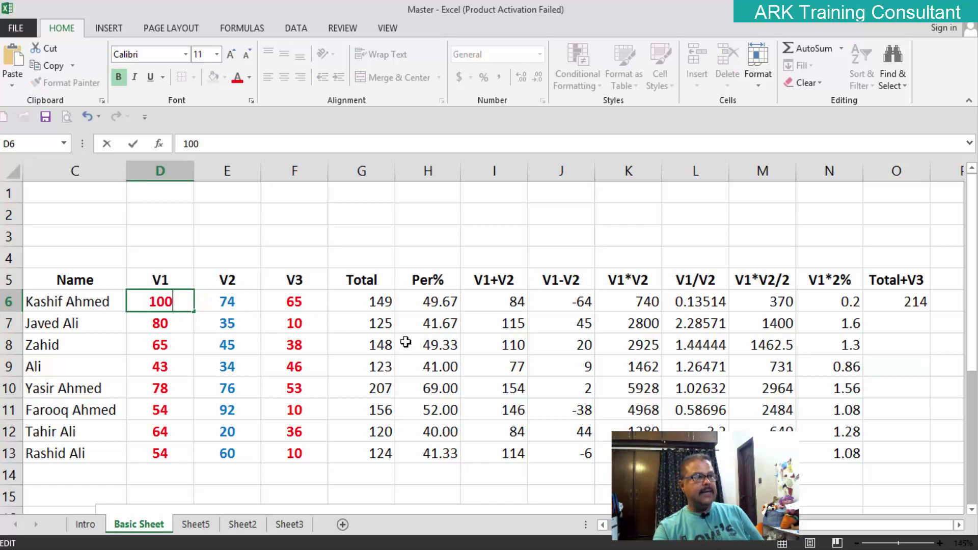
pyautogui.click(876, 364)
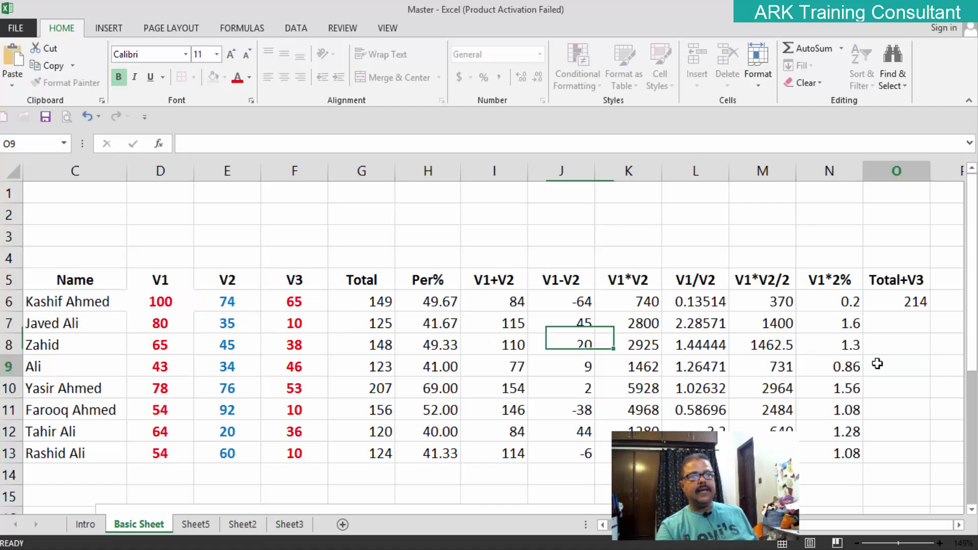
# Autofill the O6 formula down to O13 (304 through 134) and close the popup
pyautogui.click(916, 304)
pyautogui.doubleClick(930, 311)
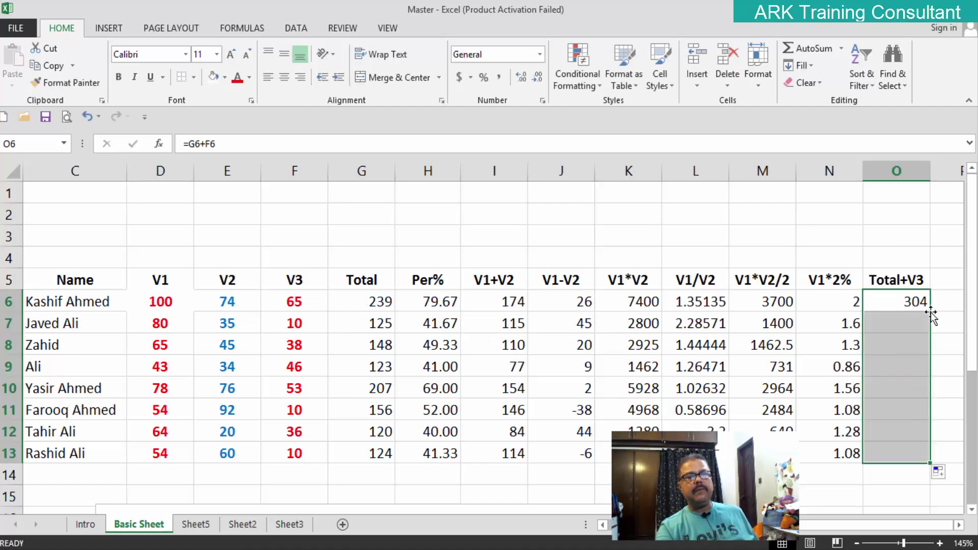
pyautogui.hotkey('ctrl', 'c')
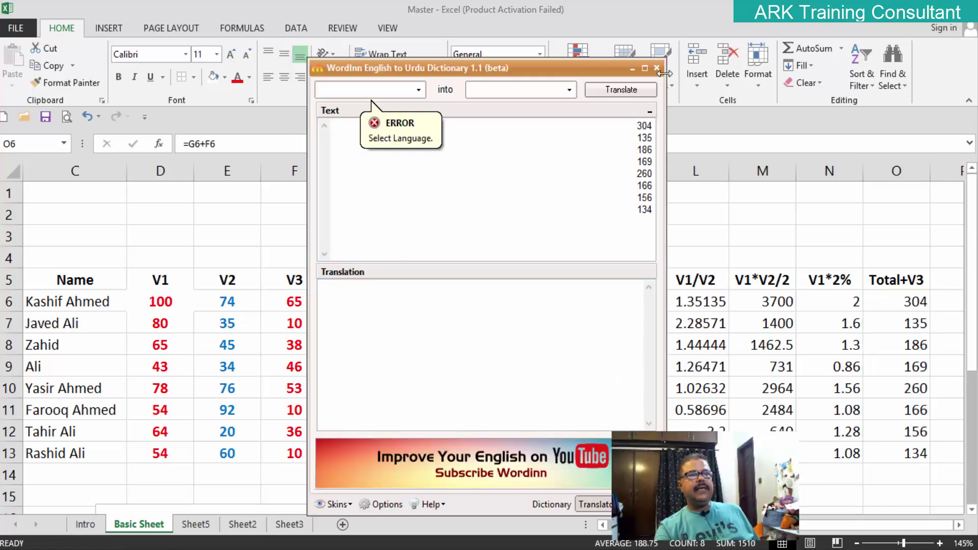
pyautogui.click(657, 68)
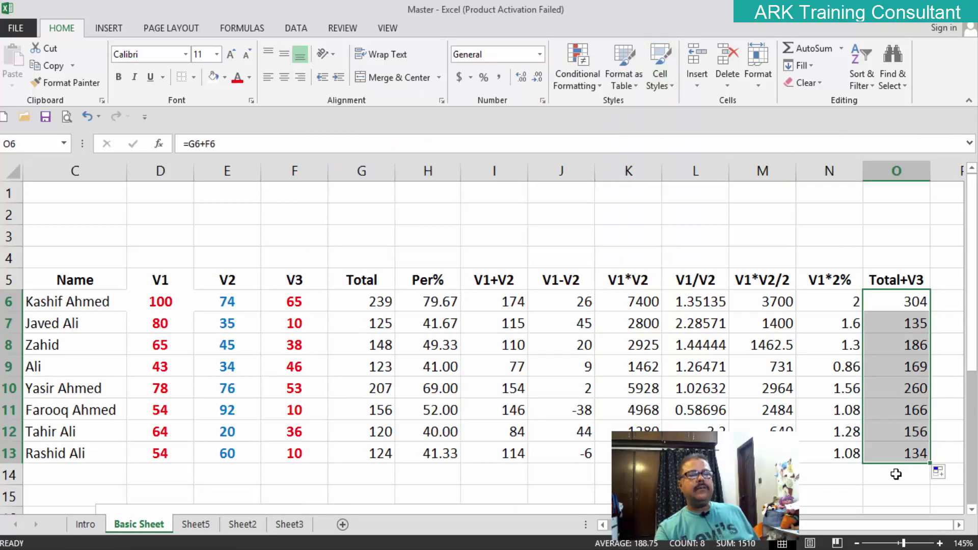
pyautogui.click(659, 444)
pyautogui.moveTo(659, 444); pyautogui.dragTo(867, 491)
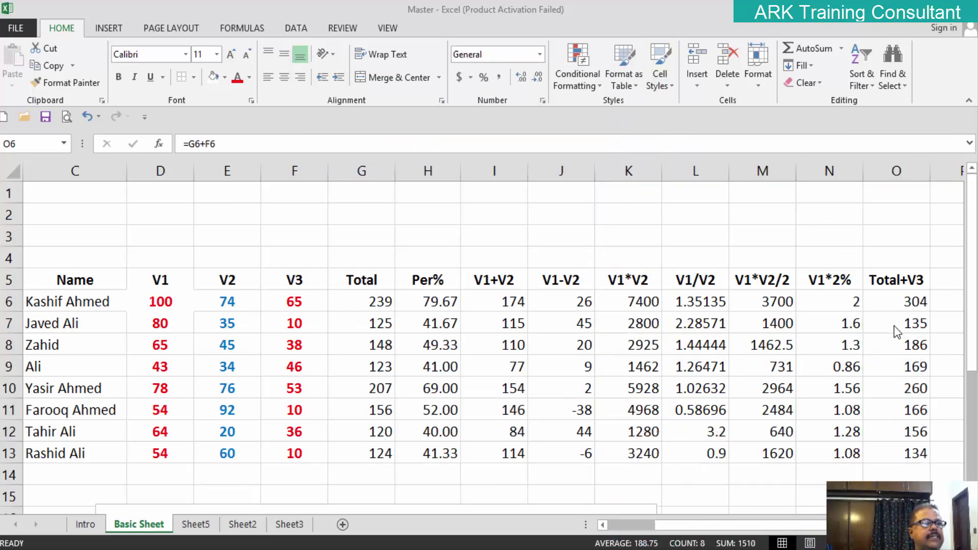
pyautogui.click(680, 521)
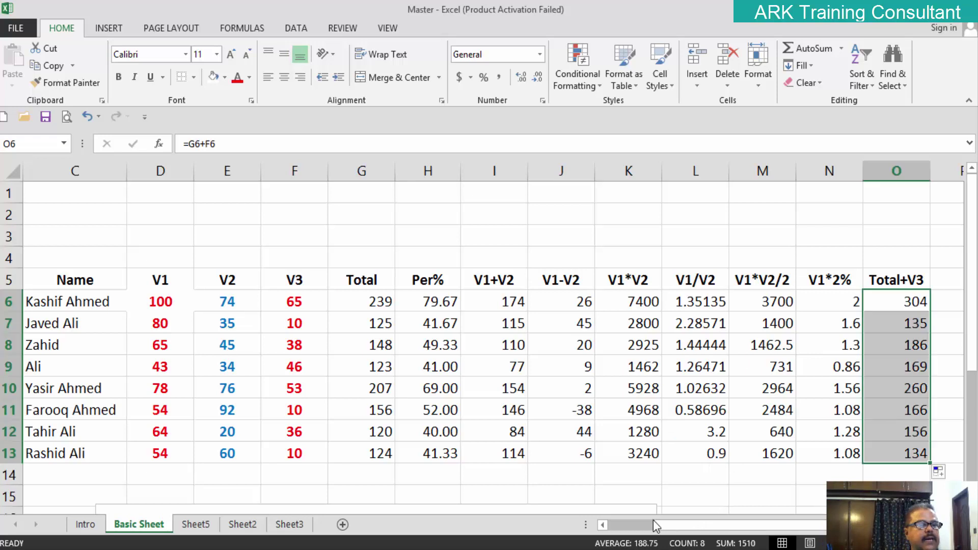
pyautogui.moveTo(660, 523); pyautogui.dragTo(619, 524)
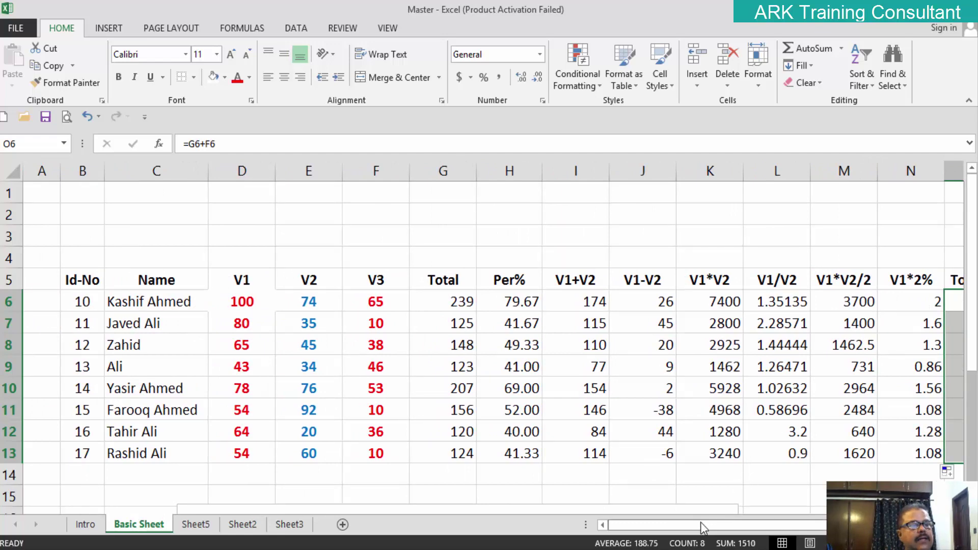
pyautogui.moveTo(701, 522); pyautogui.dragTo(757, 522)
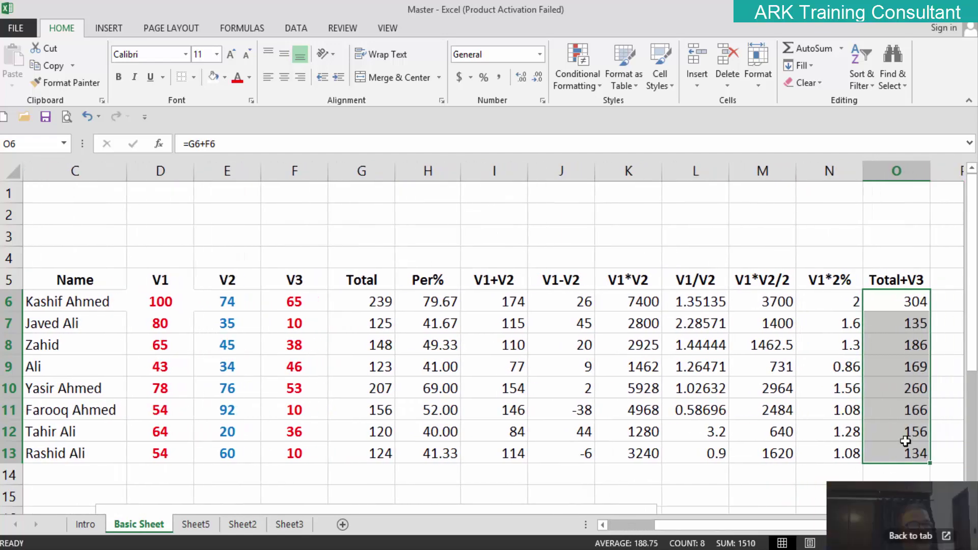
pyautogui.click(722, 500)
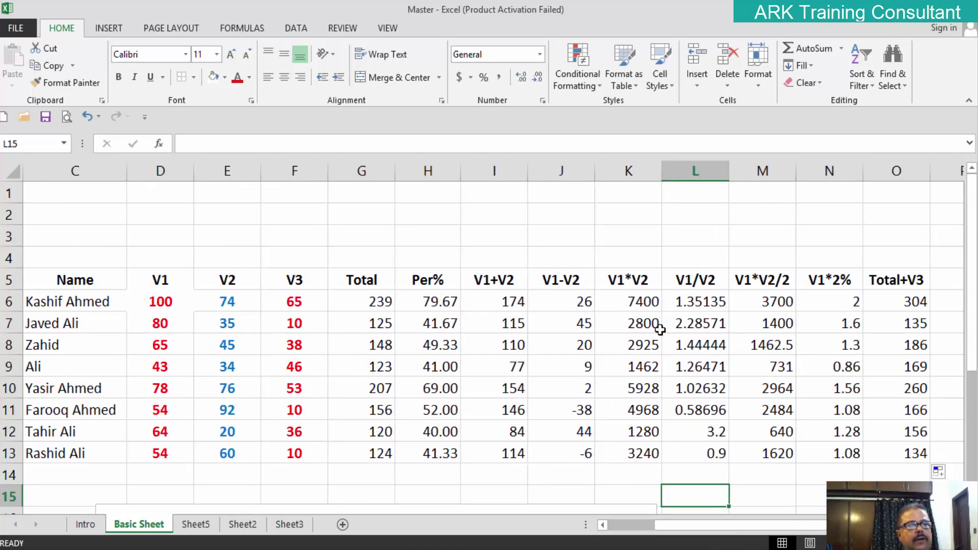
pyautogui.moveTo(699, 525); pyautogui.dragTo(657, 524)
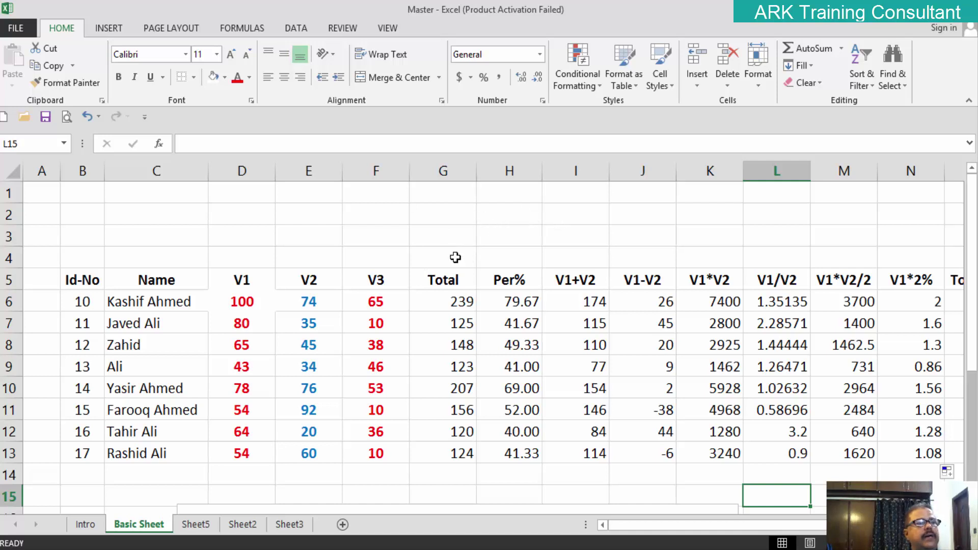
# Apply All Borders to the table range B5:O13
pyautogui.moveTo(77, 279)
pyautogui.mouseDown()
pyautogui.moveTo(747, 478)
pyautogui.moveTo(844, 444)
pyautogui.moveTo(814, 443)
pyautogui.mouseUp()
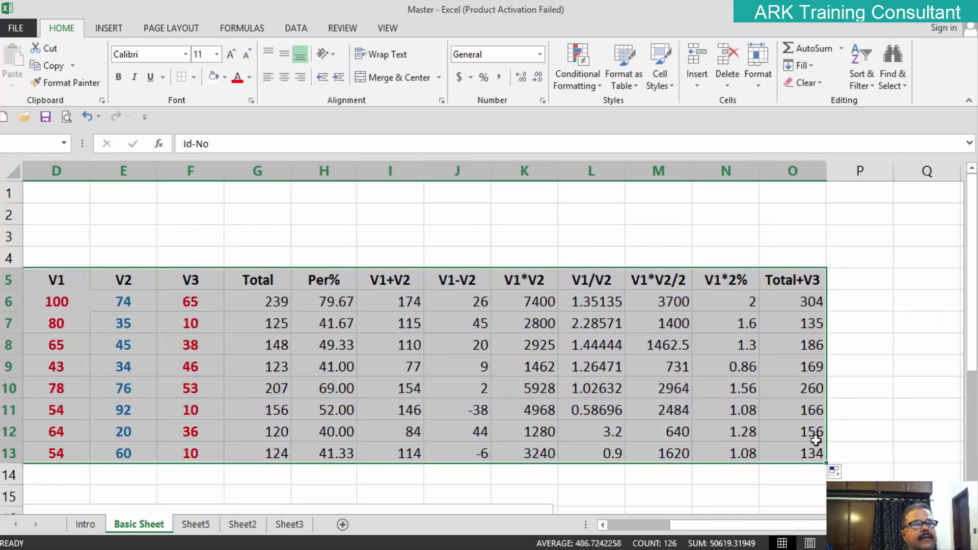
pyautogui.click(194, 78)
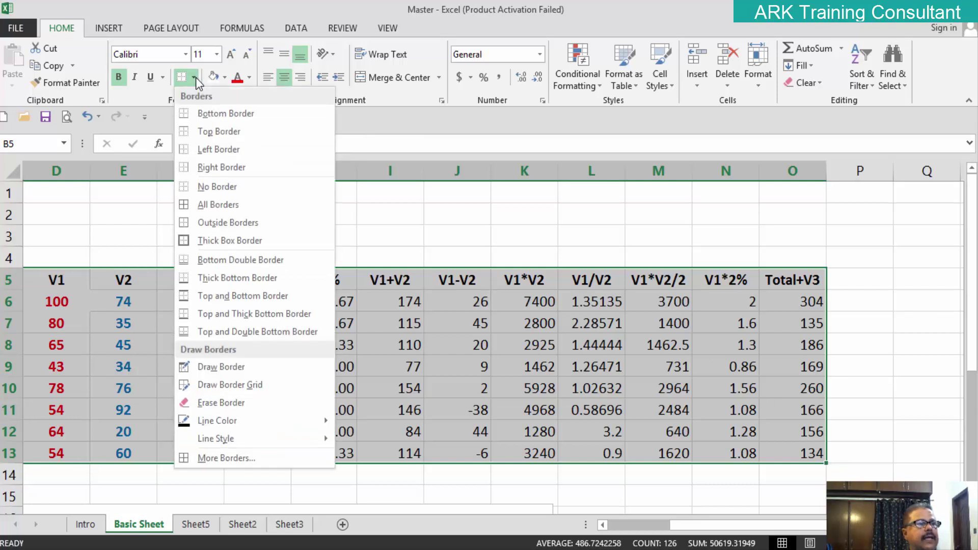
pyautogui.click(230, 206)
pyautogui.hscroll(-3, 230, 207)
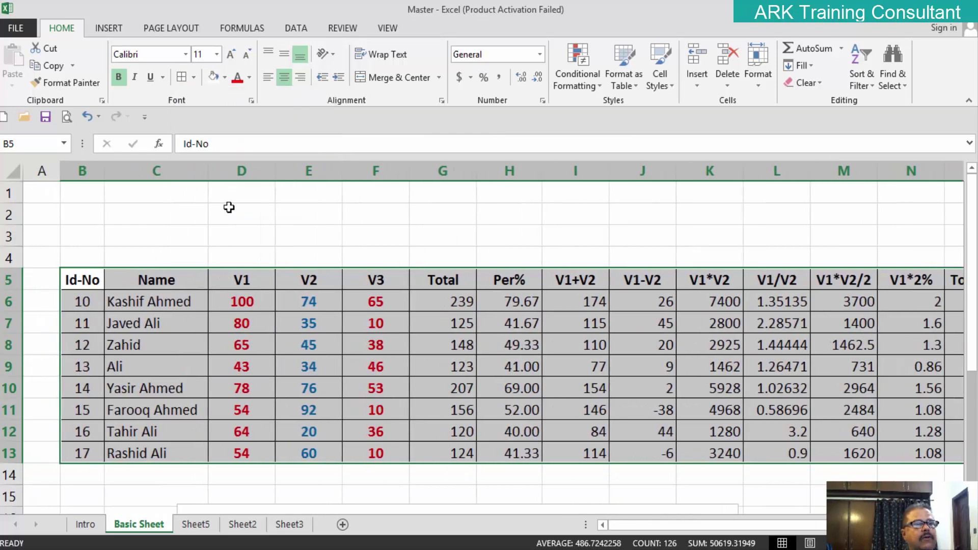
pyautogui.click(424, 493)
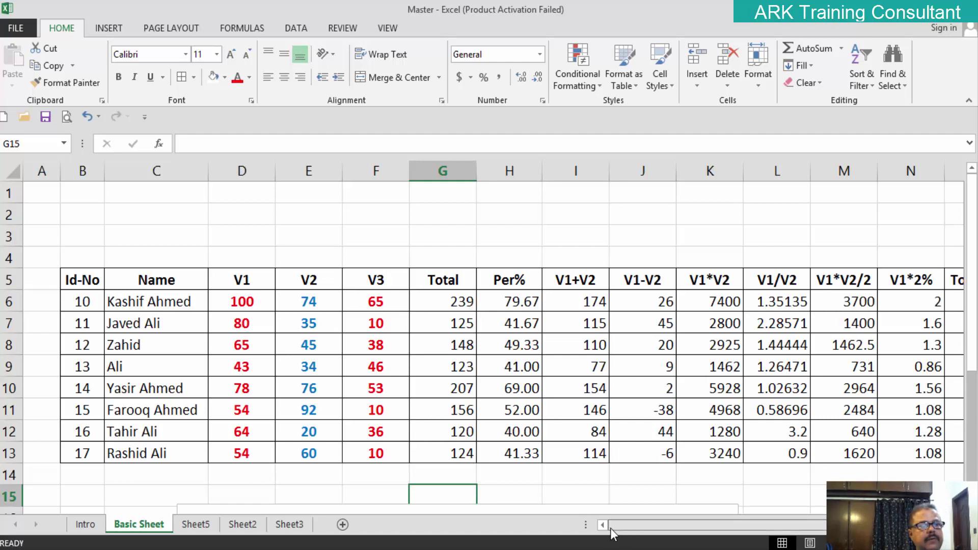
pyautogui.click(287, 490)
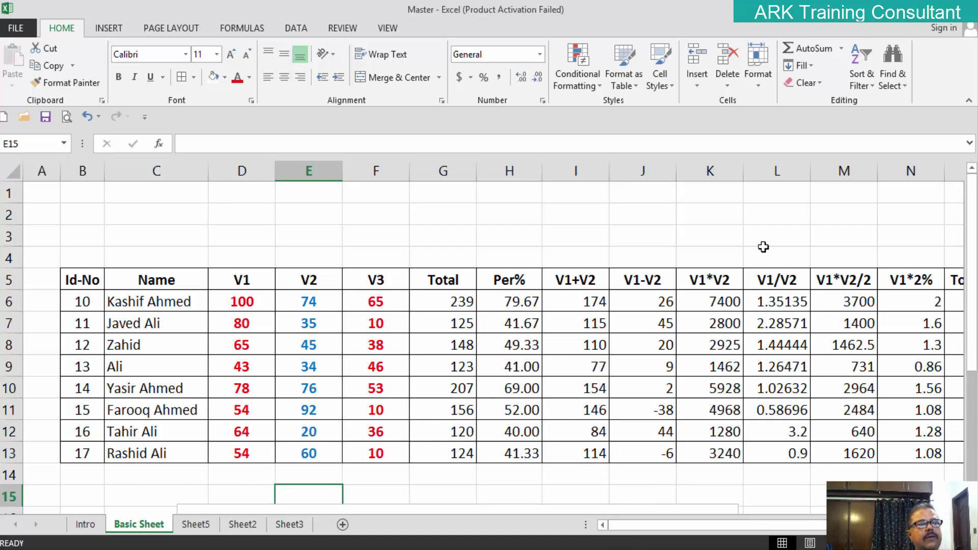
pyautogui.click(766, 231)
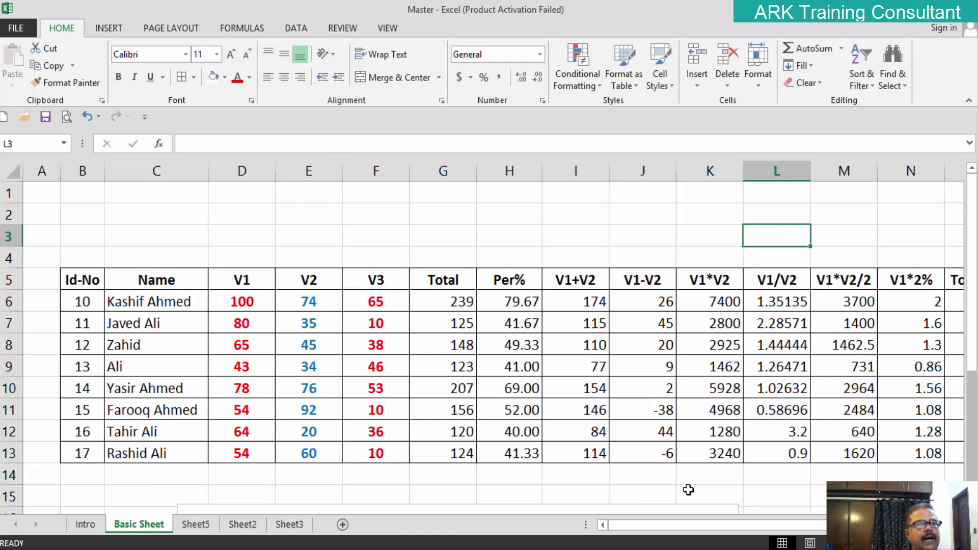
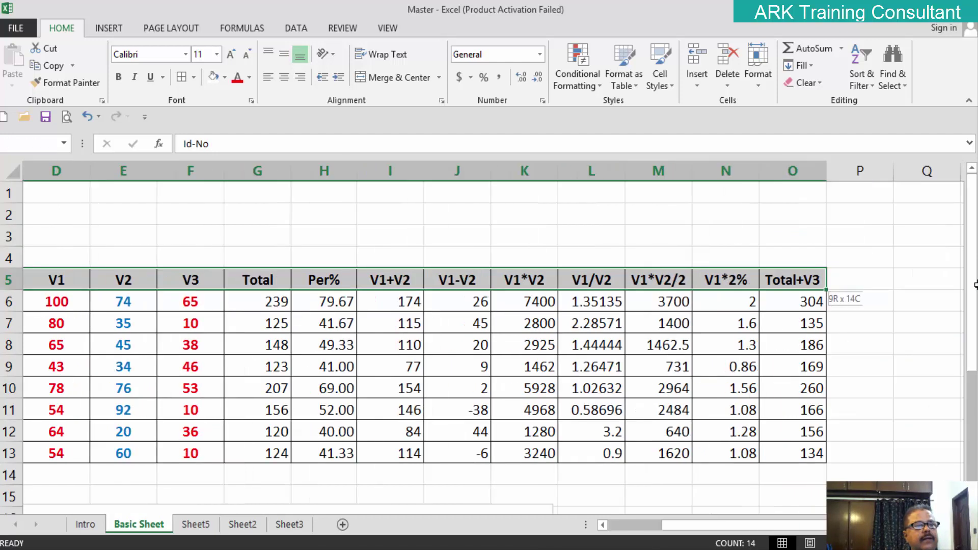
# Fill the header cells B5:O5 with Gold, Accent 4, Lighter 40%
pyautogui.moveTo(976, 284); pyautogui.dragTo(828, 285)
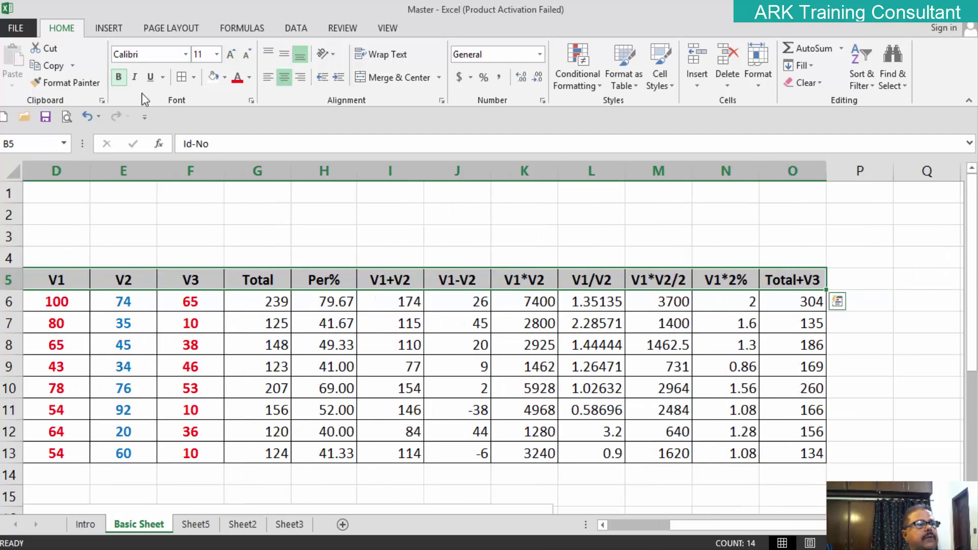
pyautogui.click(225, 76)
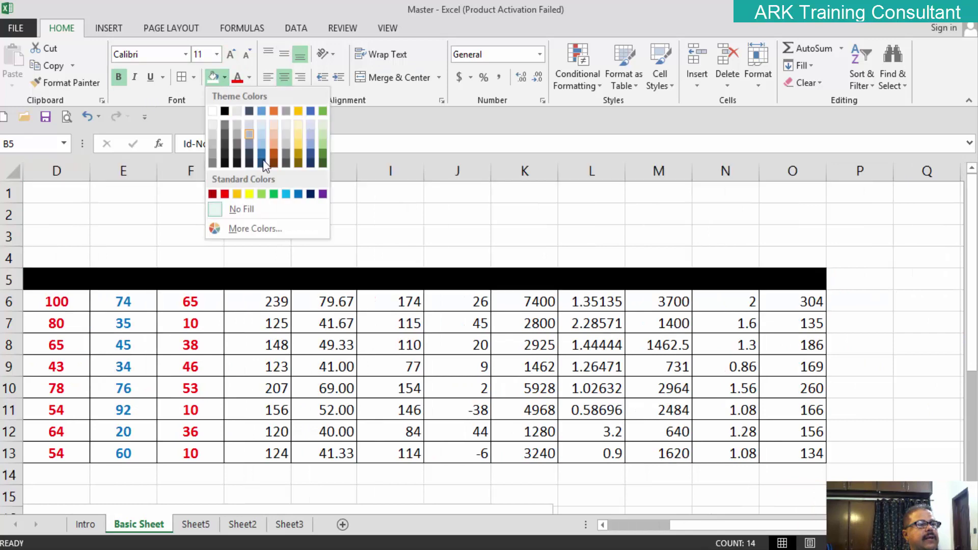
pyautogui.click(300, 143)
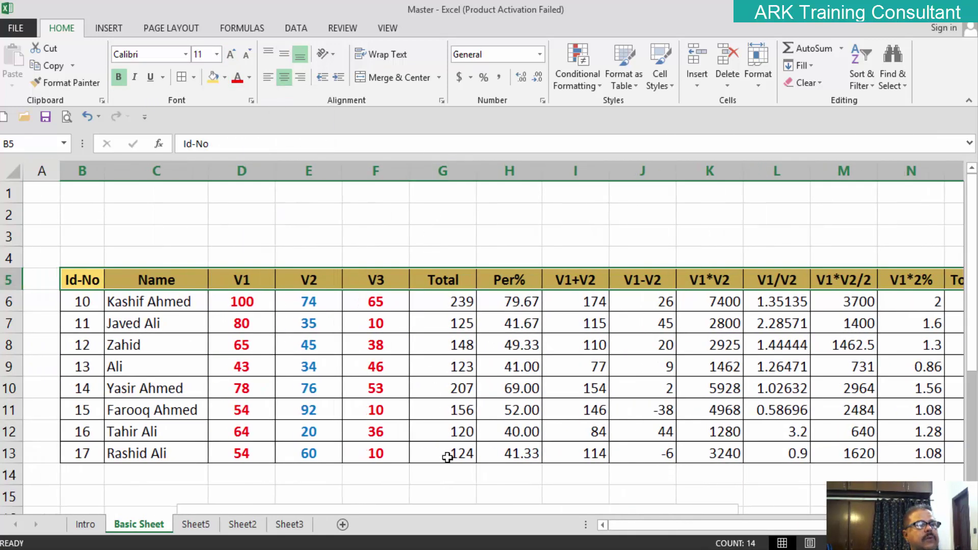
pyautogui.click(447, 496)
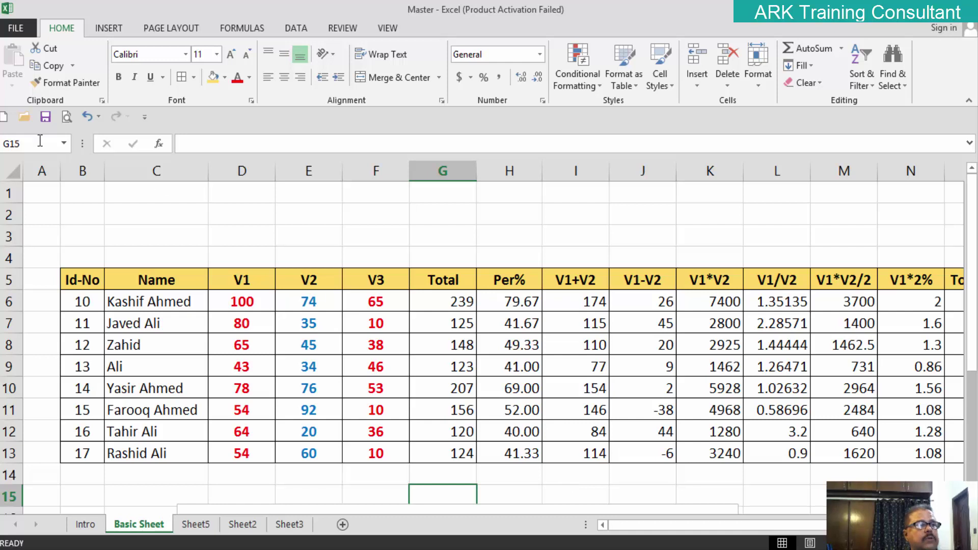
# Narrow column A, scroll across the marks table, and select cell M14
pyautogui.moveTo(58, 168); pyautogui.dragTo(48, 169)
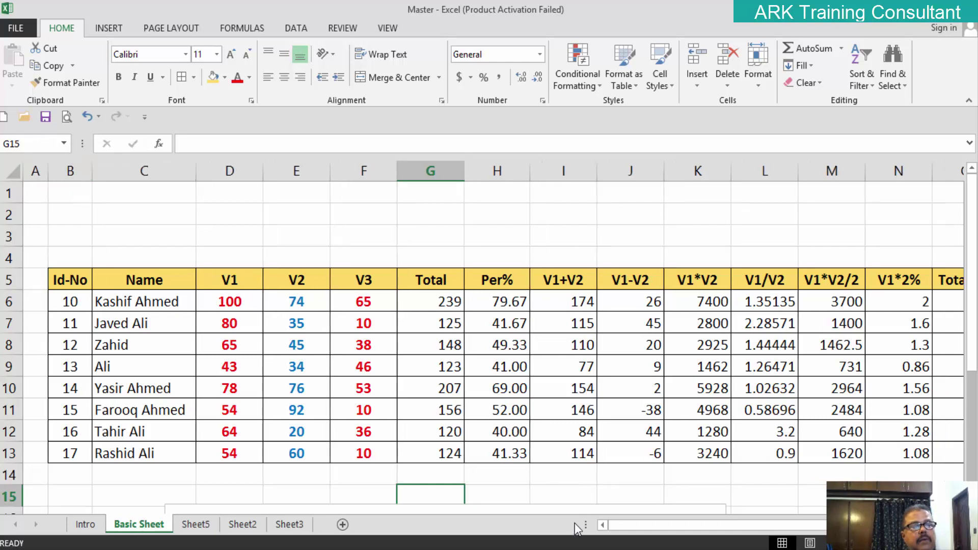
pyautogui.moveTo(656, 527); pyautogui.dragTo(720, 525)
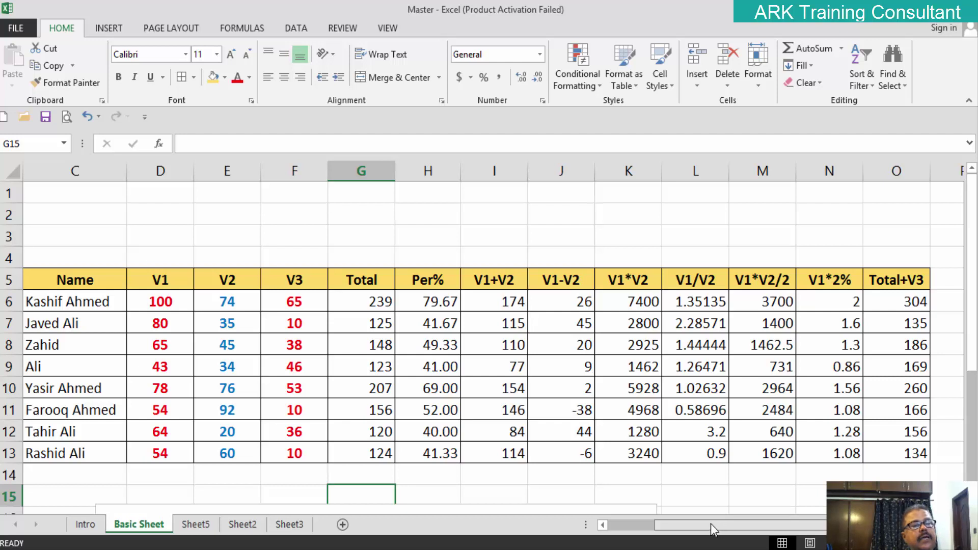
pyautogui.moveTo(707, 523); pyautogui.dragTo(680, 523)
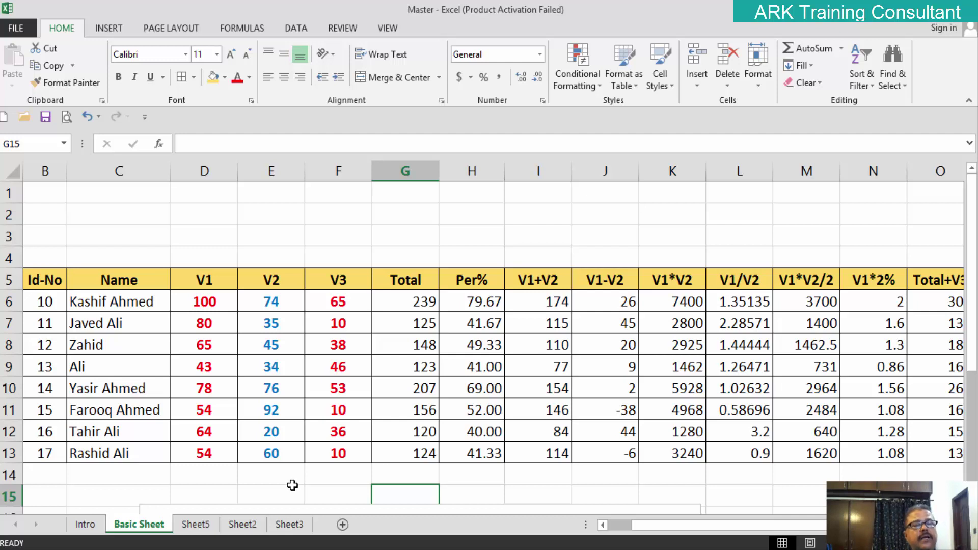
pyautogui.click(822, 481)
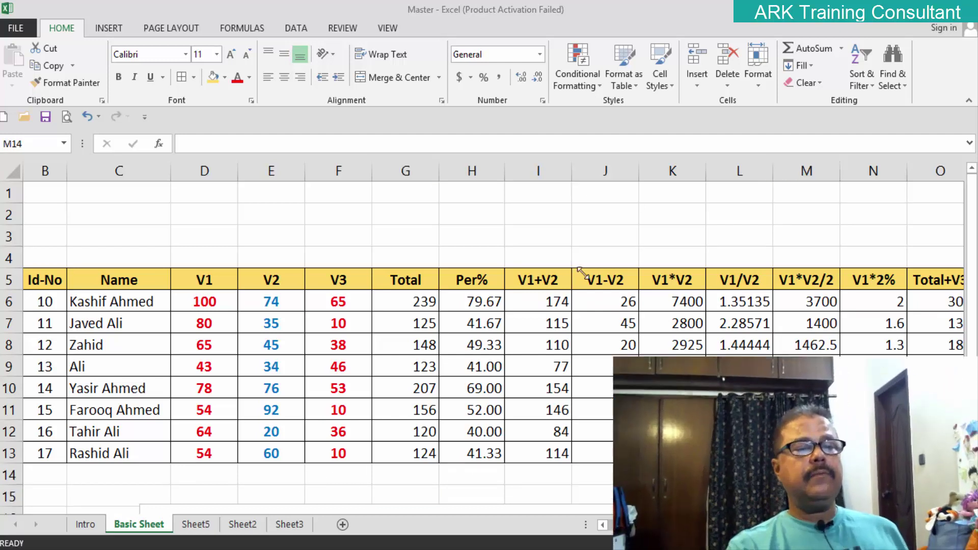